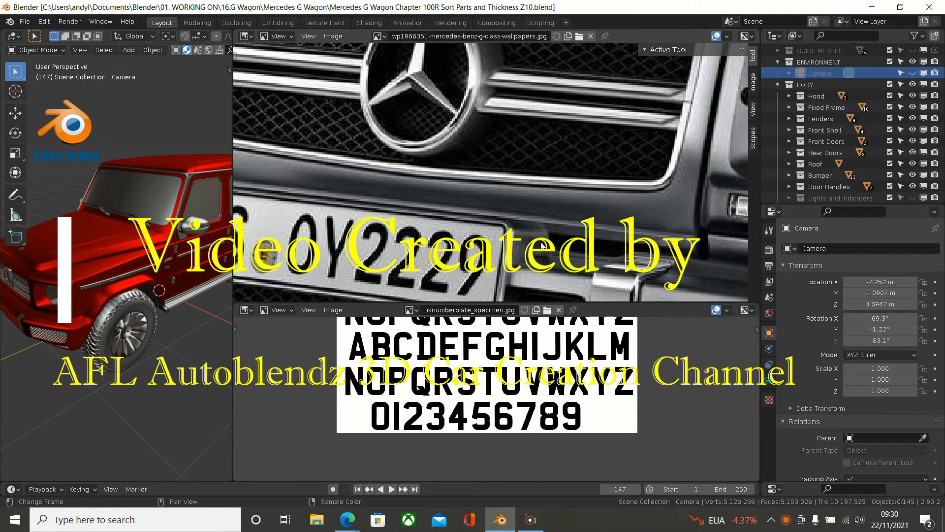
Step: Widen the 3D viewport so it takes over most of the space used by the reference images
{"action": "scroll", "coordinate": [503, 276], "scroll_direction": "down", "scroll_amount": 3}
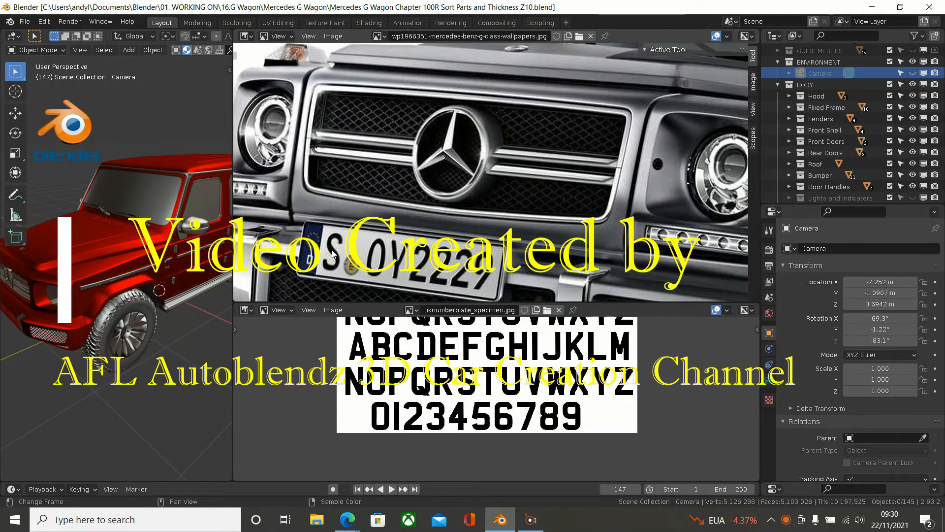
{"action": "scroll", "coordinate": [497, 268], "scroll_direction": "up", "scroll_amount": 1}
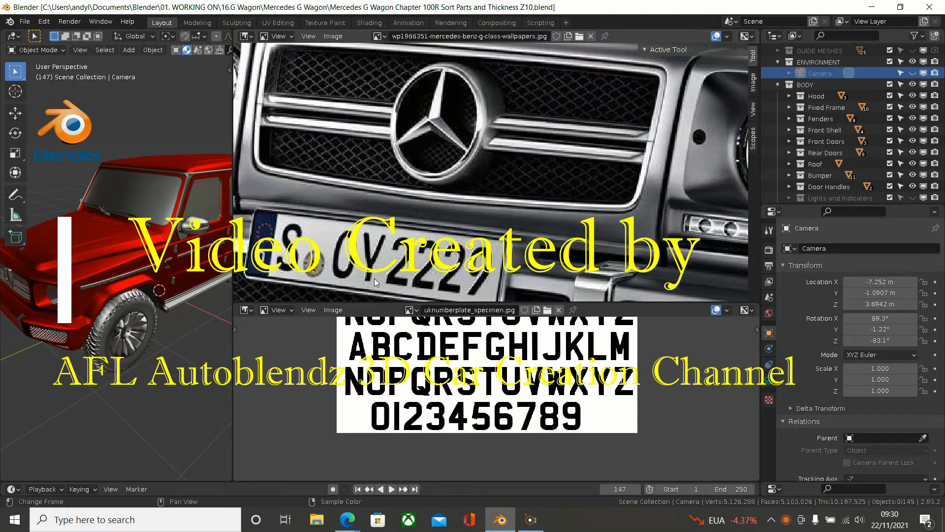
{"action": "scroll", "coordinate": [514, 272], "scroll_direction": "down", "scroll_amount": 1}
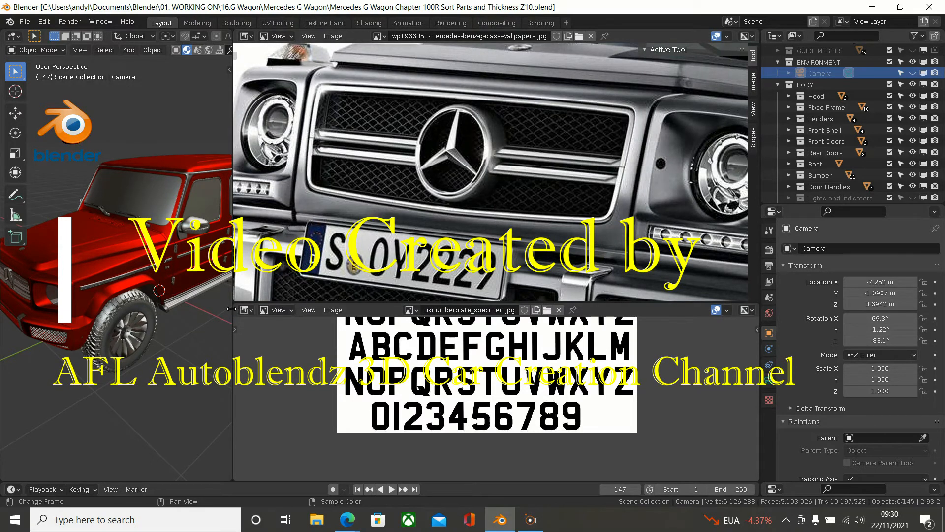
{"action": "left_click_drag", "start_coordinate": [231, 309], "coordinate": [729, 309]}
{"action": "middle_click_drag", "start_coordinate": [447, 308], "coordinate": [377, 297]}
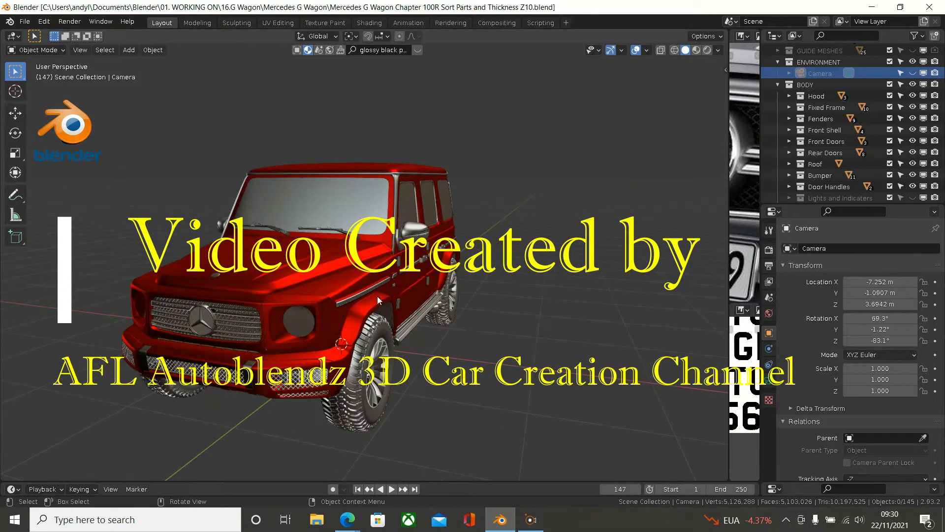
Step: Isolate the front bumper in local view and show it centred in front orthographic view
{"action": "scroll", "coordinate": [305, 339], "scroll_direction": "up", "scroll_amount": 4}
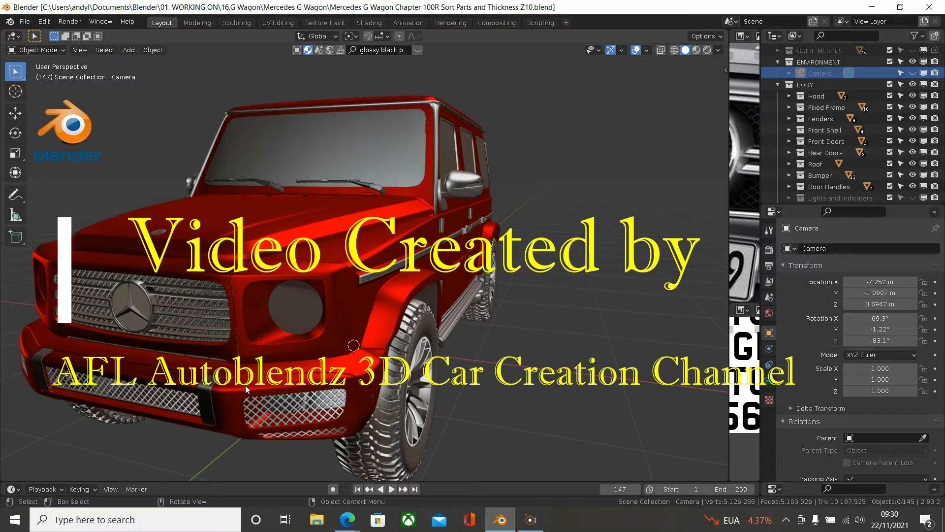
{"action": "left_click", "coordinate": [245, 385]}
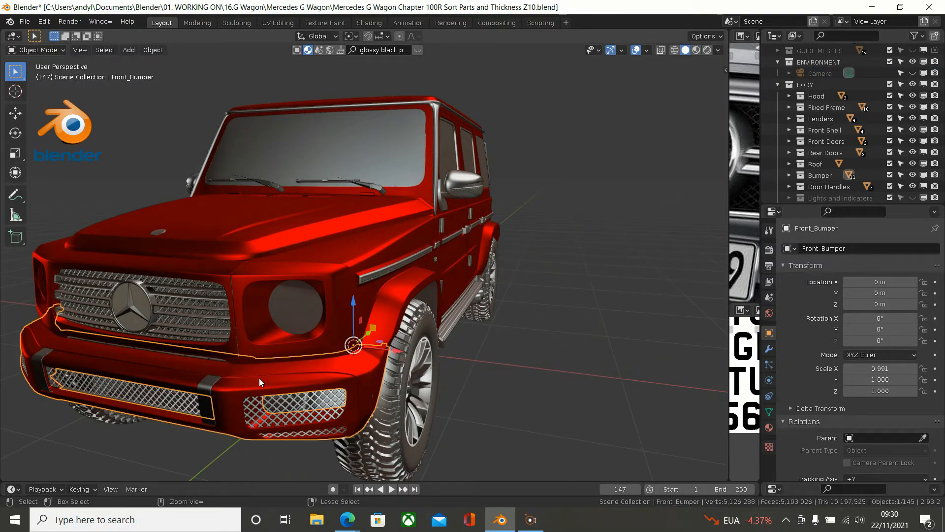
{"action": "key", "text": "a"}
{"action": "key", "text": "KP_Divide"}
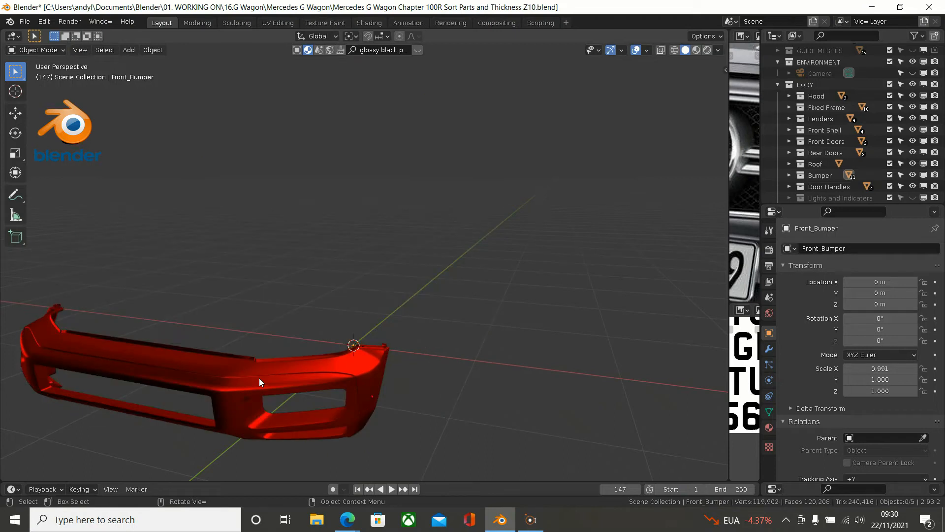
{"action": "key", "text": "KP_1"}
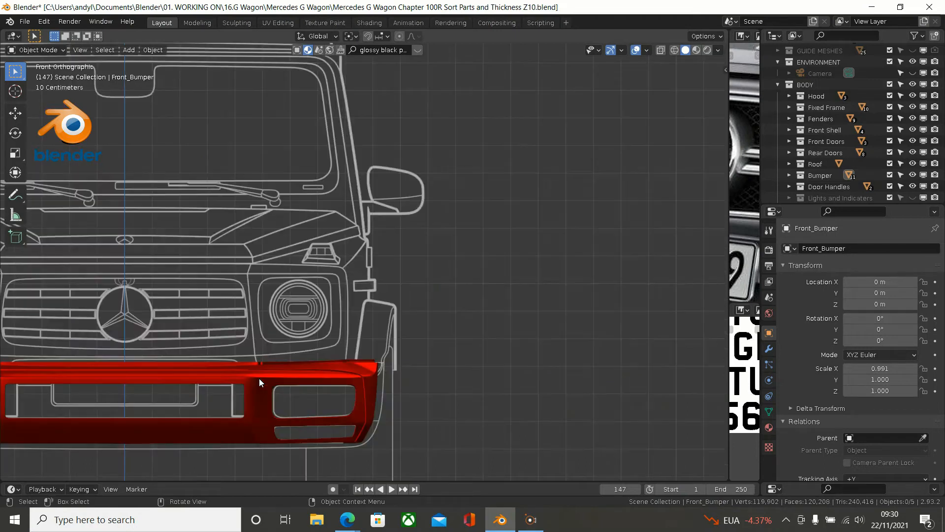
{"action": "key", "text": "Home"}
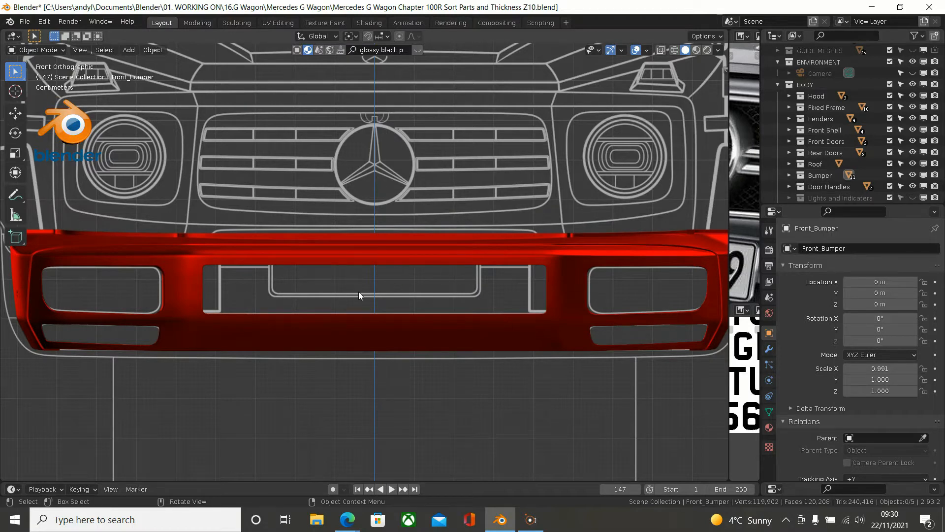
Step: Enter Edit Mode on the front bumper with vertex selection active
{"action": "left_click", "coordinate": [365, 256]}
{"action": "key", "text": "Tab"}
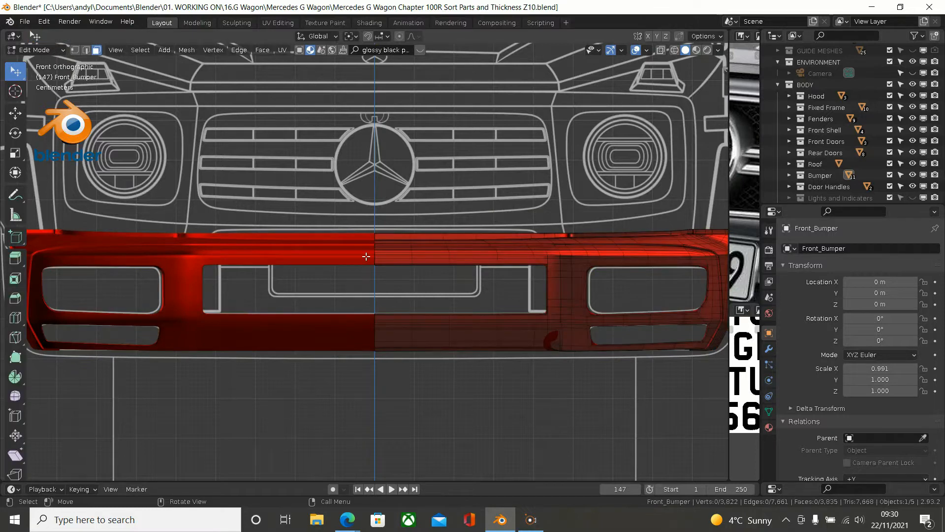
{"action": "left_click", "coordinate": [77, 50]}
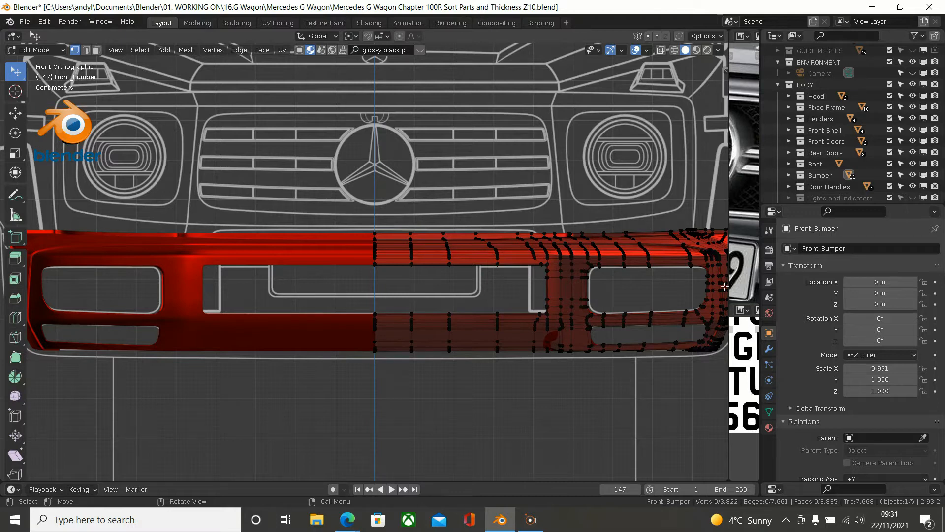
Step: Check the settings of the front bumper's Subdivision modifier
{"action": "left_click", "coordinate": [769, 349]}
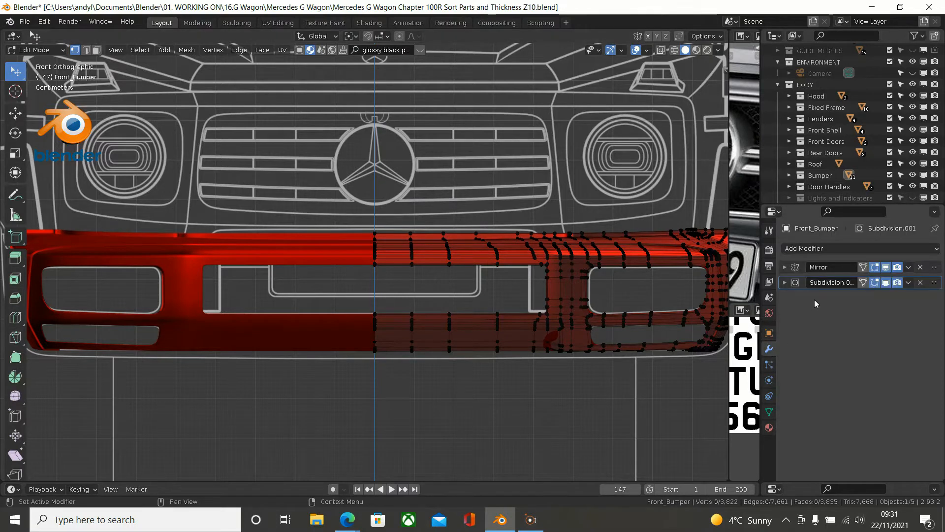
{"action": "left_click", "coordinate": [785, 282]}
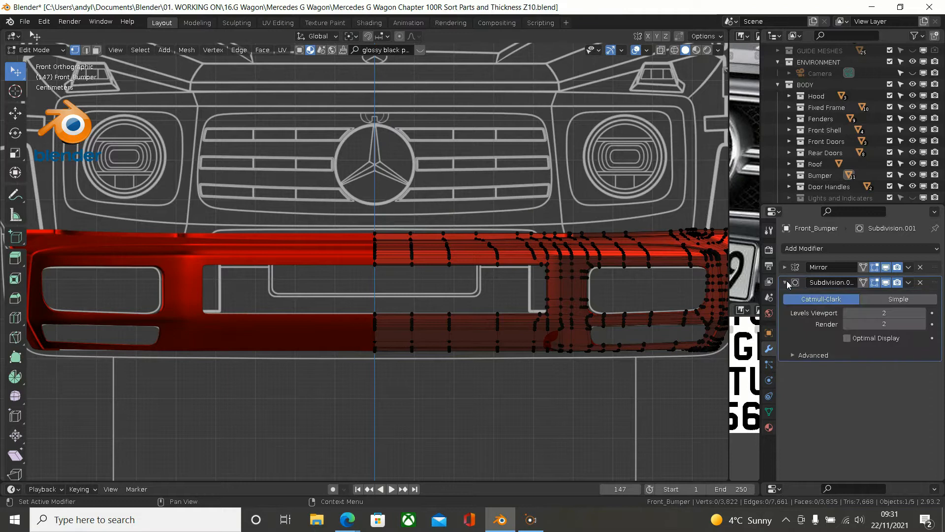
{"action": "left_click", "coordinate": [785, 282]}
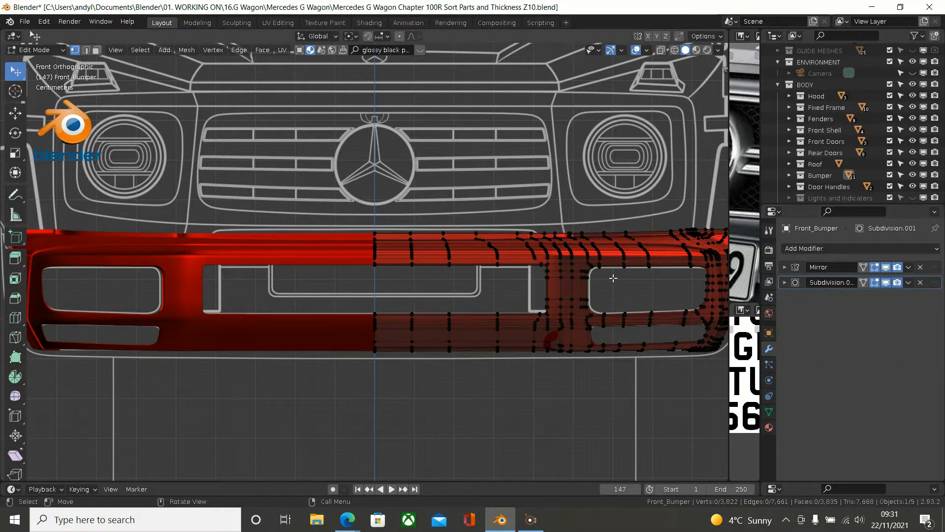
Step: In top view, select the slanted edge loop fourth from the bumper's centreline and make a vertex on its straight upper section active
{"action": "scroll", "coordinate": [613, 276], "scroll_direction": "up", "scroll_amount": 1}
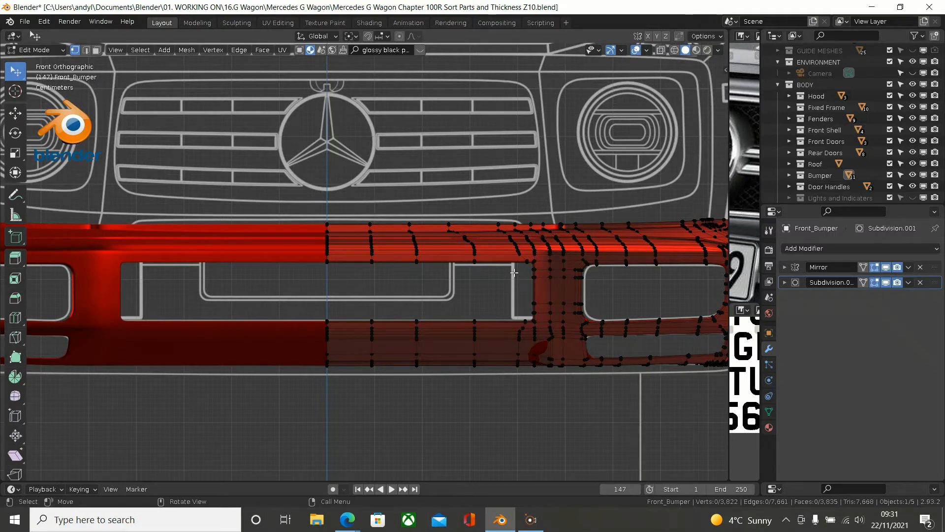
{"action": "key", "text": "KP_7"}
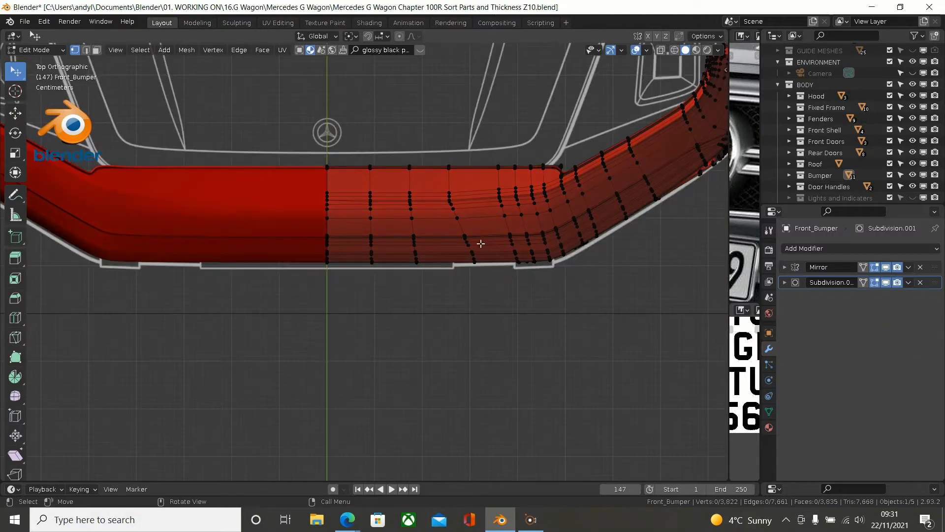
{"action": "left_click", "coordinate": [457, 223], "text": "alt"}
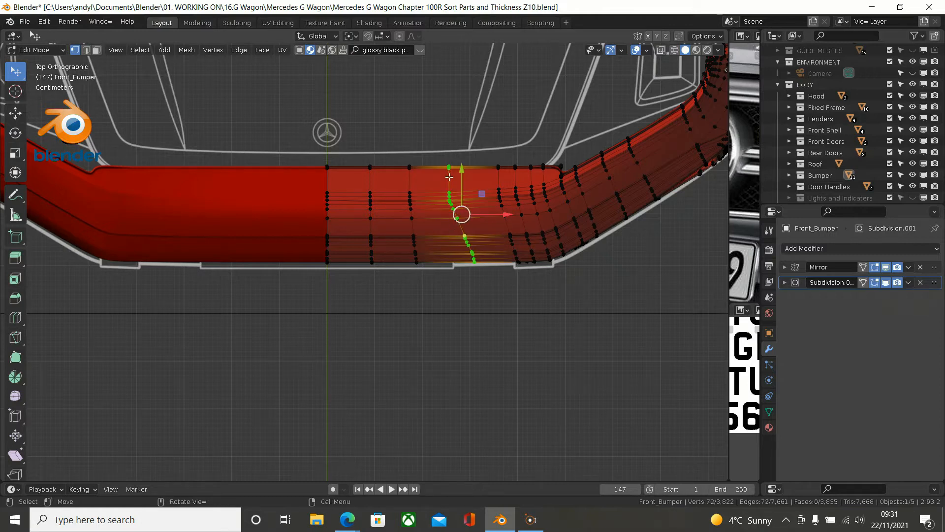
{"action": "left_click", "coordinate": [450, 176], "text": "shift"}
{"action": "left_click", "coordinate": [449, 176], "text": "shift"}
{"action": "scroll", "coordinate": [451, 156], "scroll_direction": "up", "scroll_amount": 4}
{"action": "middle_click_drag", "start_coordinate": [451, 156], "coordinate": [371, 193]}
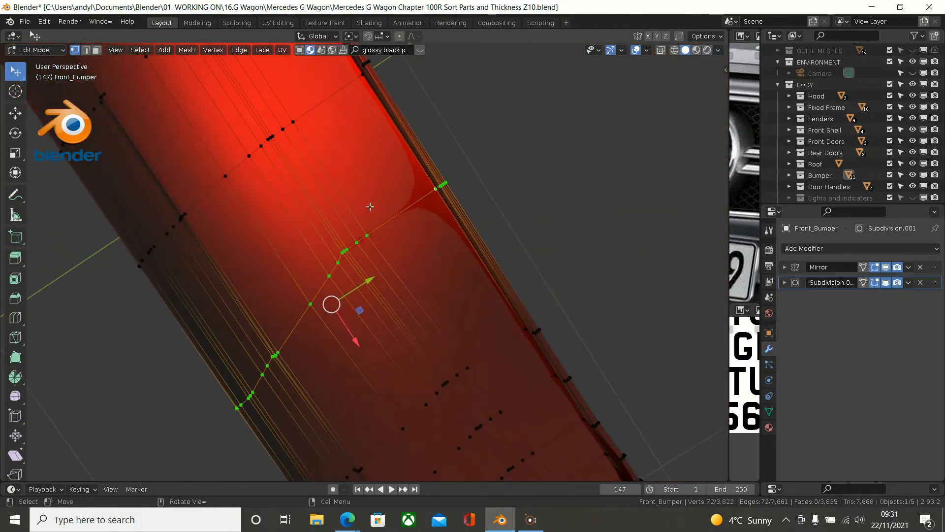
{"action": "left_click", "coordinate": [372, 236], "text": "shift"}
{"action": "left_click", "coordinate": [372, 236], "text": "shift"}
Step: Set the transform pivot to Active Element and straighten the selected edge loop by scaling it to 0 along X
{"action": "left_click", "coordinate": [353, 36]}
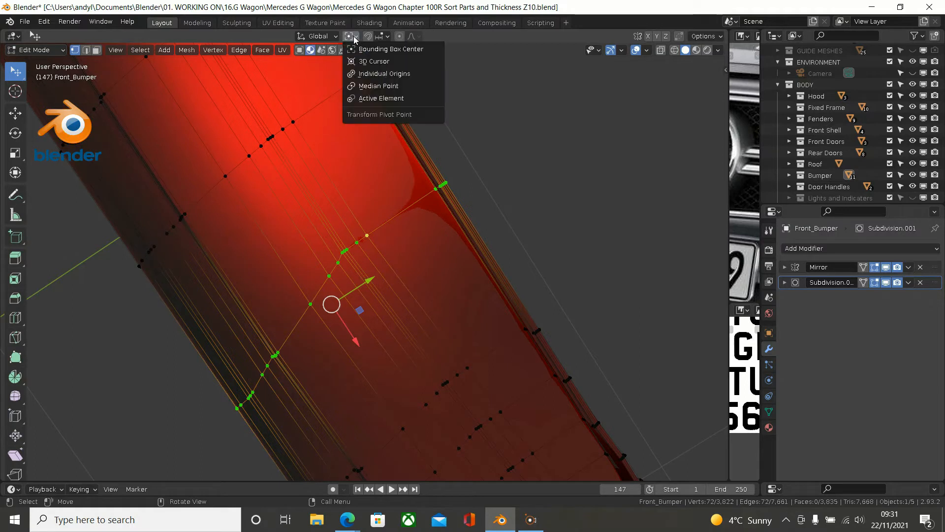
{"action": "left_click", "coordinate": [354, 98]}
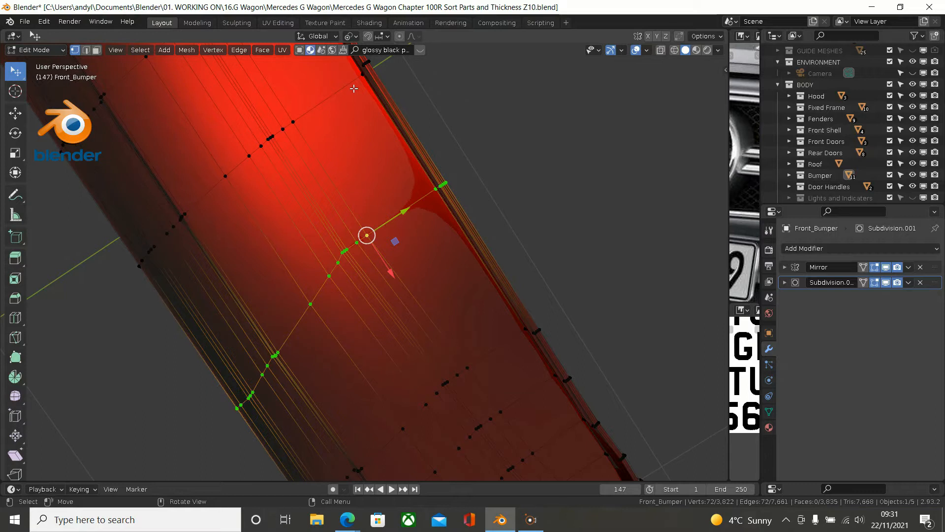
{"action": "key", "text": "KP_7"}
{"action": "scroll", "coordinate": [353, 89], "scroll_direction": "down", "scroll_amount": 3}
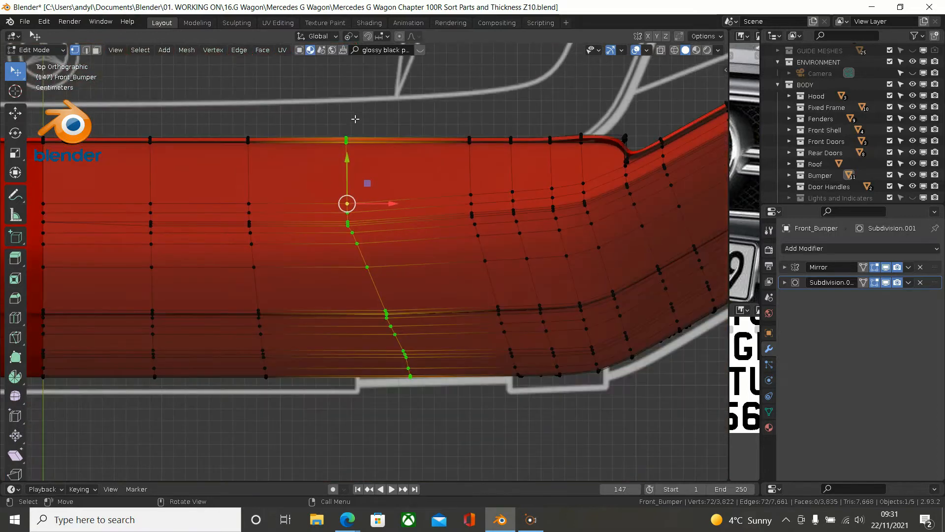
{"action": "scroll", "coordinate": [367, 170], "scroll_direction": "up", "scroll_amount": 1}
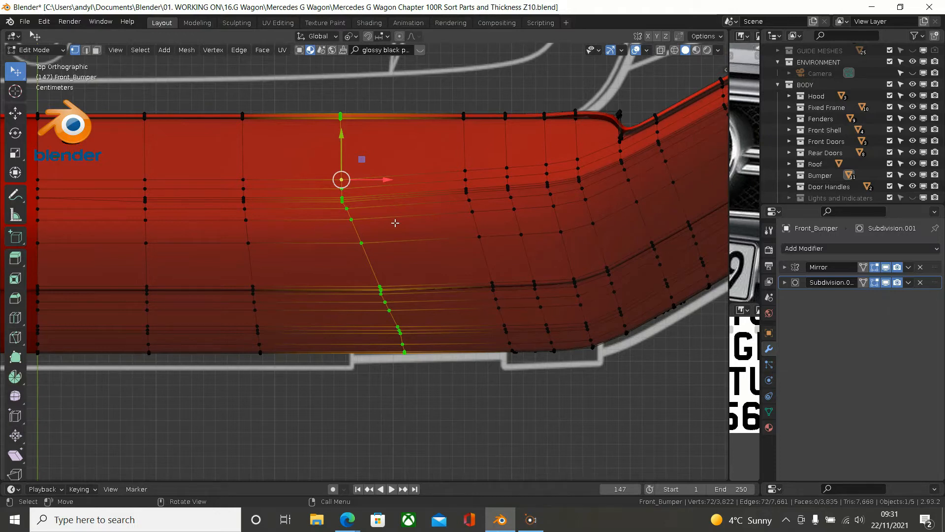
{"action": "key", "text": "s"}
{"action": "type", "text": "x0"}
{"action": "key", "text": "Return"}
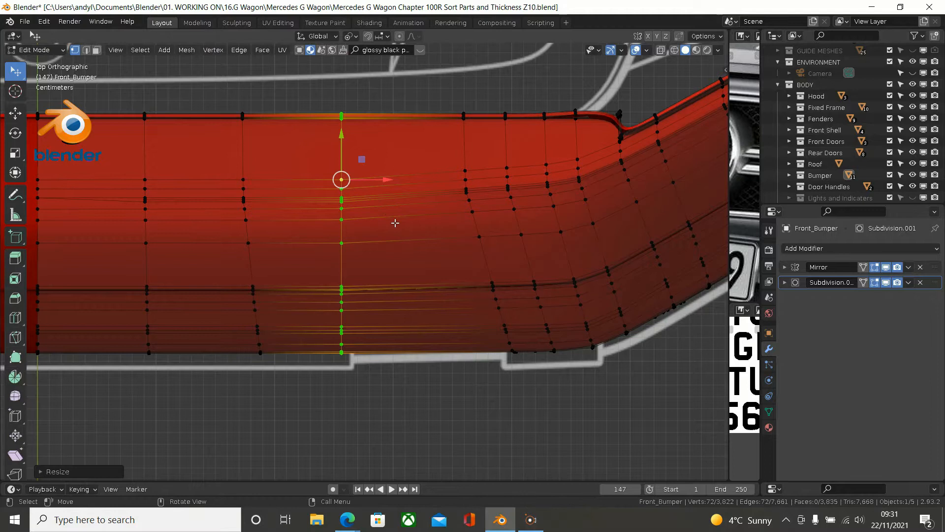
{"action": "scroll", "coordinate": [394, 222], "scroll_direction": "down", "scroll_amount": 2}
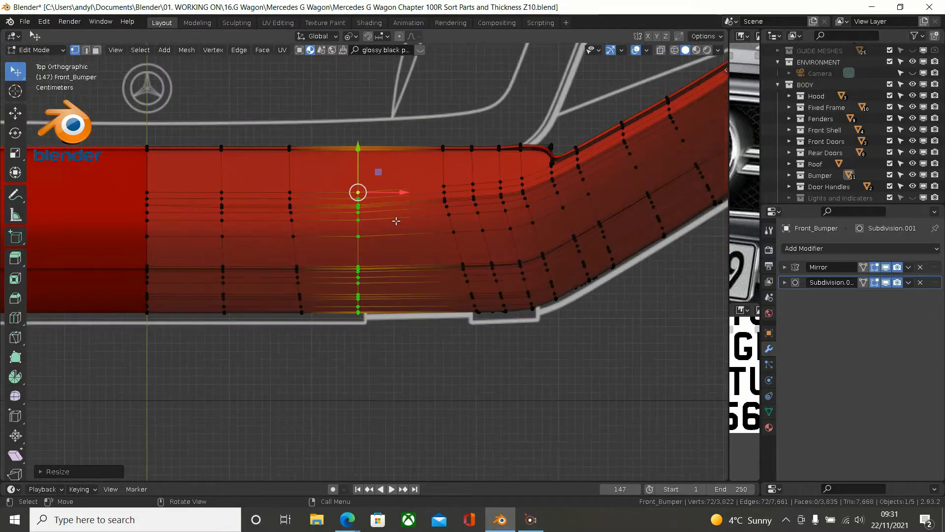
Step: Inspect the bumper surface in Object Mode, then show it in Wireframe shading from the top over the blueprint
{"action": "key", "text": "Tab"}
{"action": "middle_click_drag", "start_coordinate": [405, 243], "coordinate": [402, 311]}
{"action": "key", "text": "KP_7"}
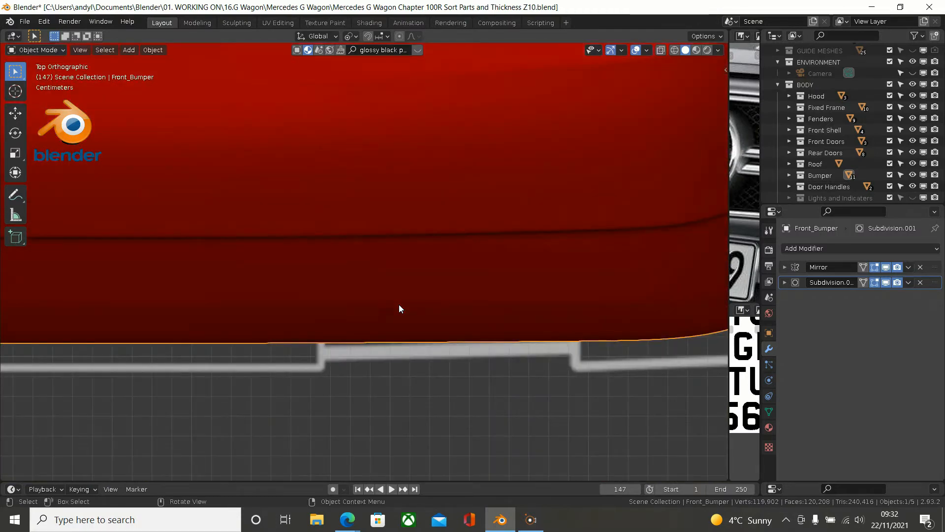
{"action": "scroll", "coordinate": [326, 327], "scroll_direction": "down", "scroll_amount": 4}
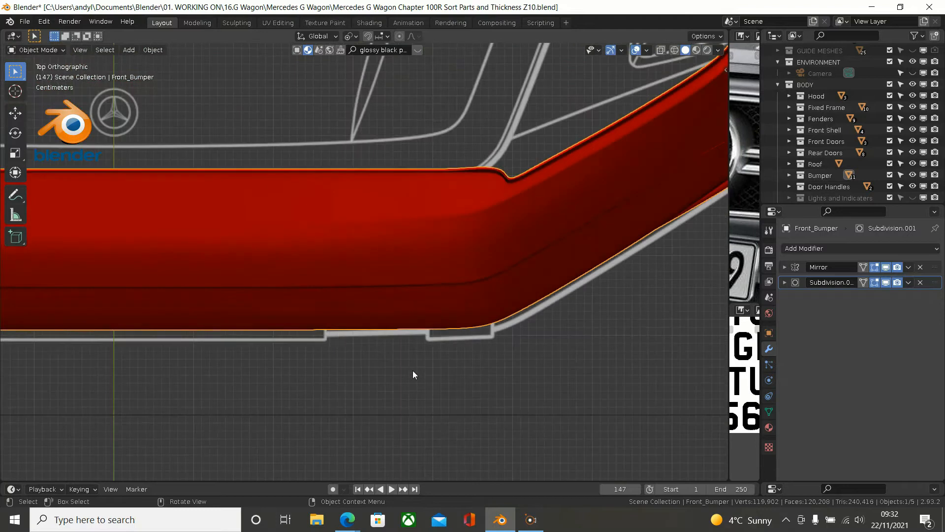
{"action": "key", "text": "z"}
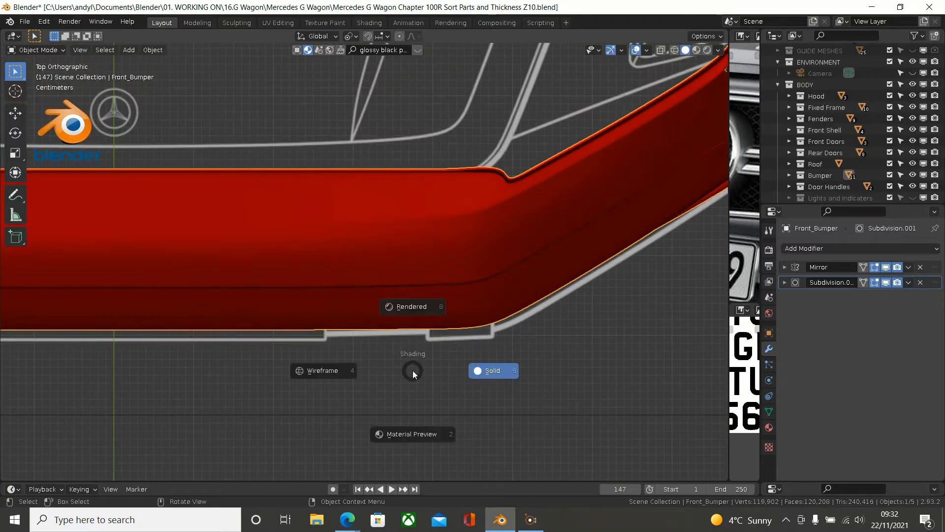
{"action": "left_click", "coordinate": [332, 377]}
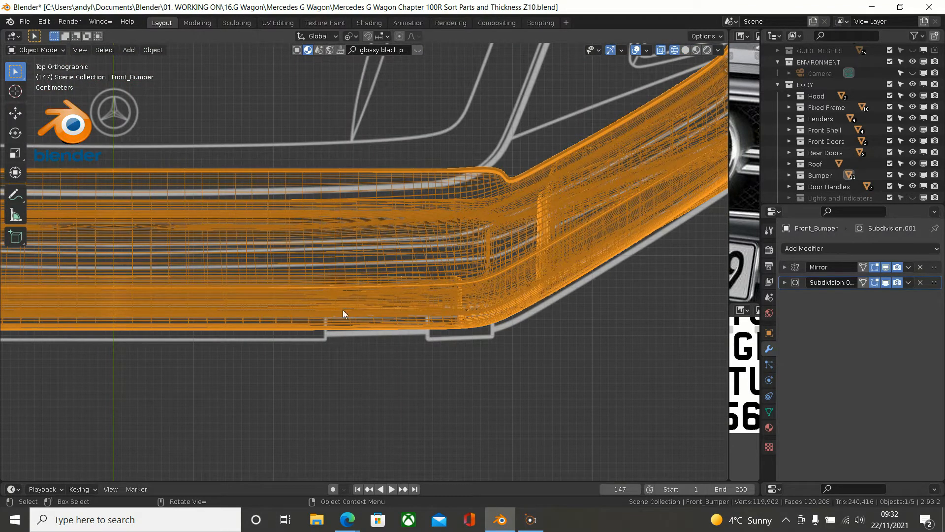
{"action": "scroll", "coordinate": [349, 284], "scroll_direction": "down", "scroll_amount": 3}
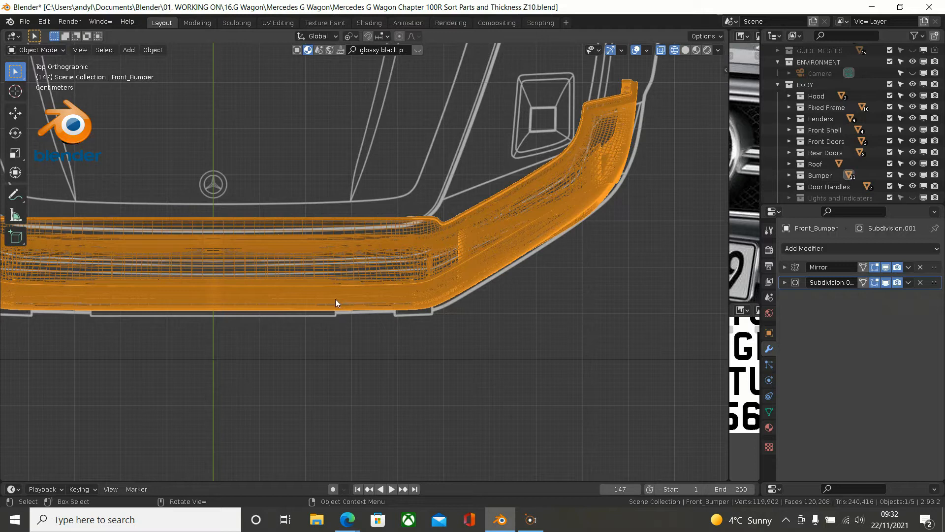
Step: Edge-slide the straightened loop outward to the blueprint's number plate edge and return the viewport to Solid shading
{"action": "key", "text": "Tab"}
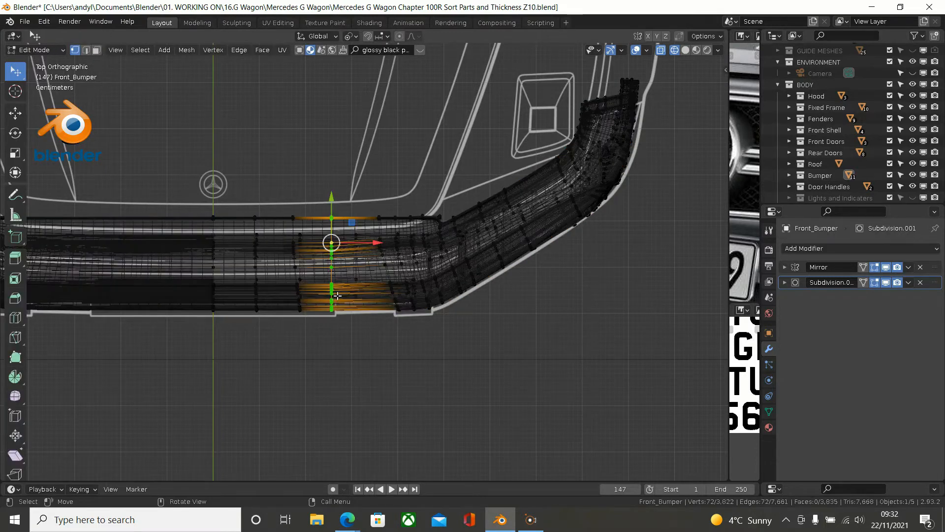
{"action": "scroll", "coordinate": [338, 287], "scroll_direction": "up", "scroll_amount": 1}
{"action": "scroll", "coordinate": [338, 286], "scroll_direction": "up", "scroll_amount": 5}
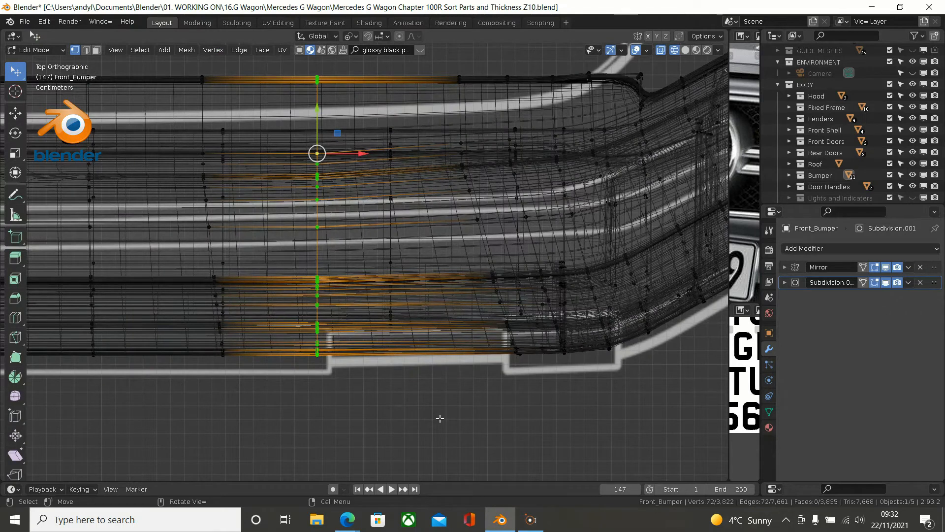
{"action": "key", "text": "g"}
{"action": "key", "text": "g"}
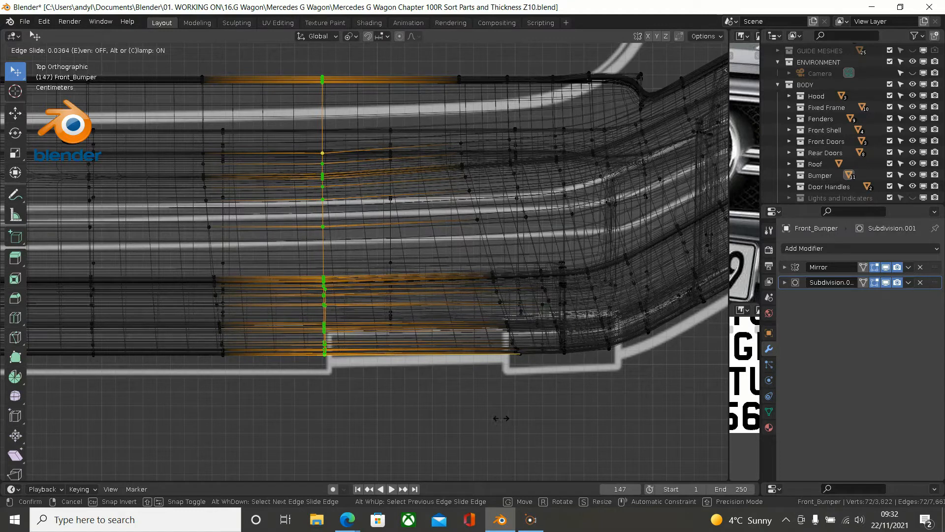
{"action": "left_click", "coordinate": [529, 419]}
{"action": "scroll", "coordinate": [522, 408], "scroll_direction": "down", "scroll_amount": 2}
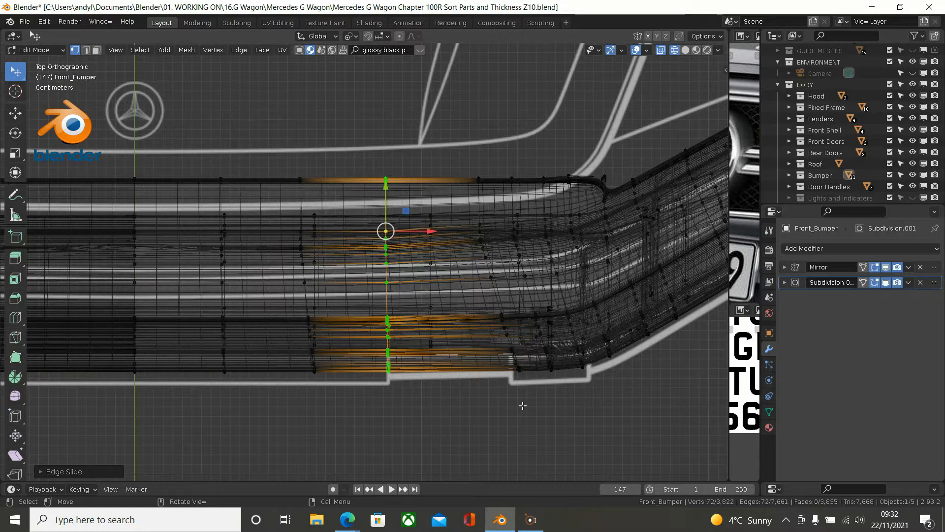
{"action": "key", "text": "z"}
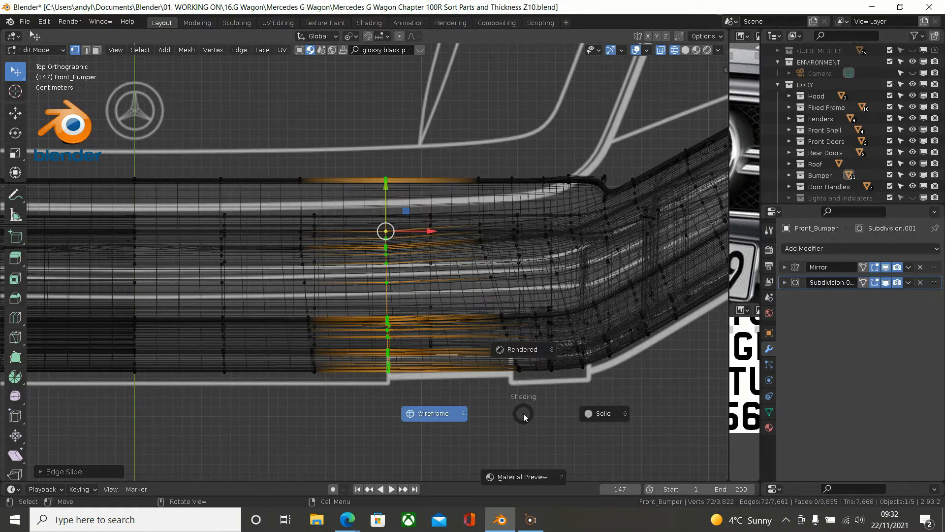
{"action": "left_click", "coordinate": [591, 411]}
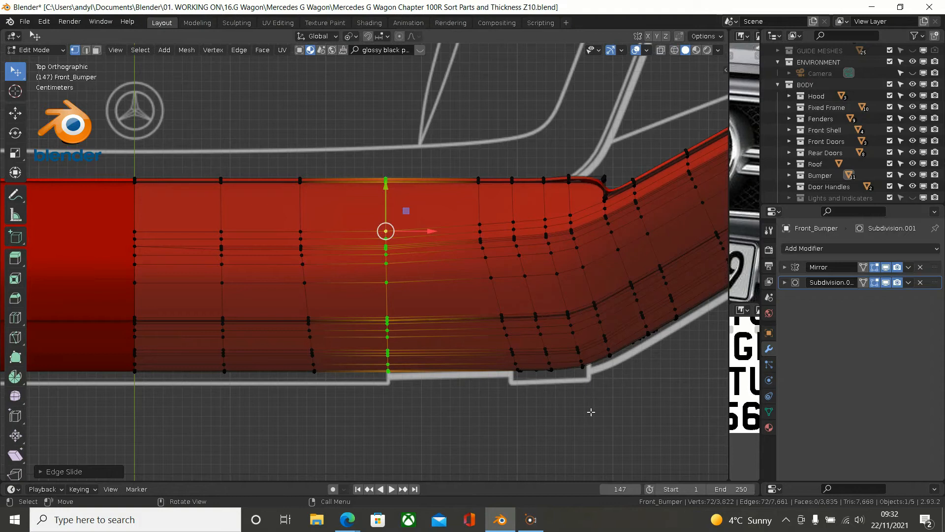
Step: Switch to face selection and select the bumper face beside the centreline, directly below the horizontal crease
{"action": "key", "text": "KP_1"}
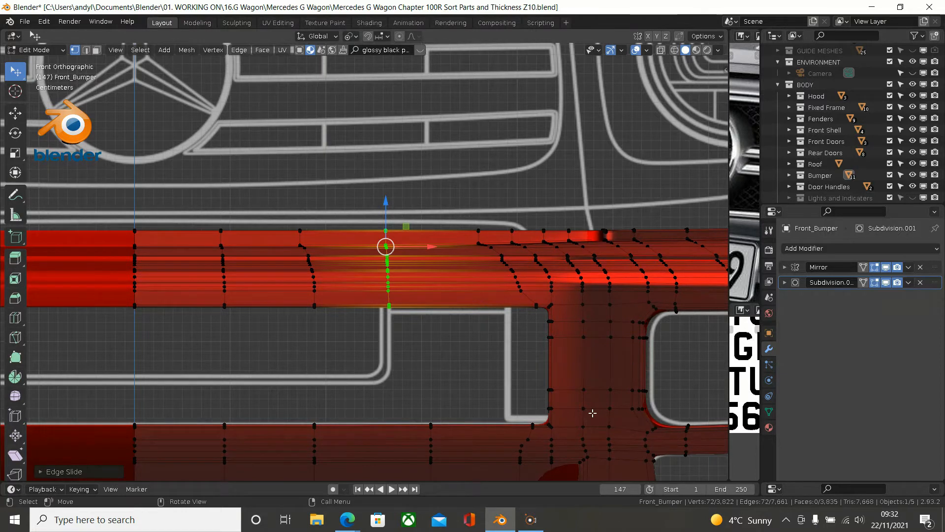
{"action": "scroll", "coordinate": [592, 412], "scroll_direction": "down", "scroll_amount": 3}
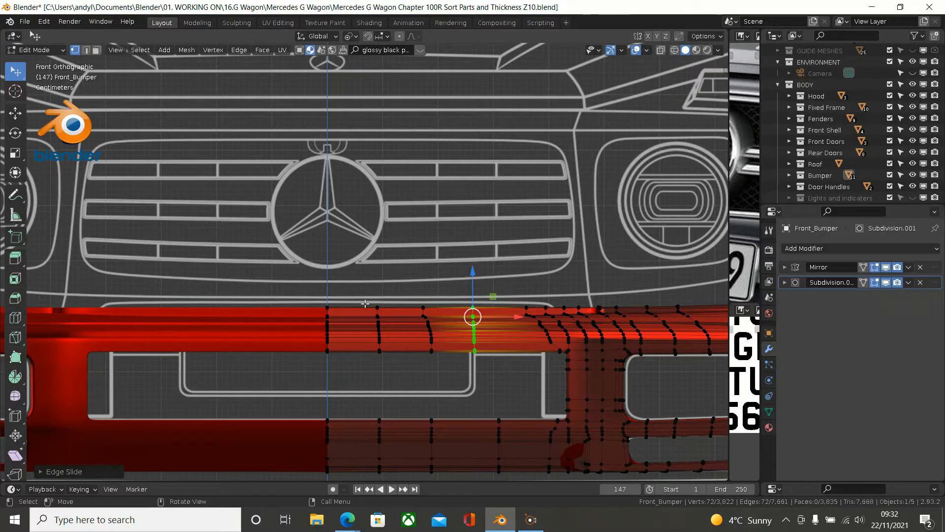
{"action": "middle_click_drag", "start_coordinate": [362, 338], "coordinate": [346, 378]}
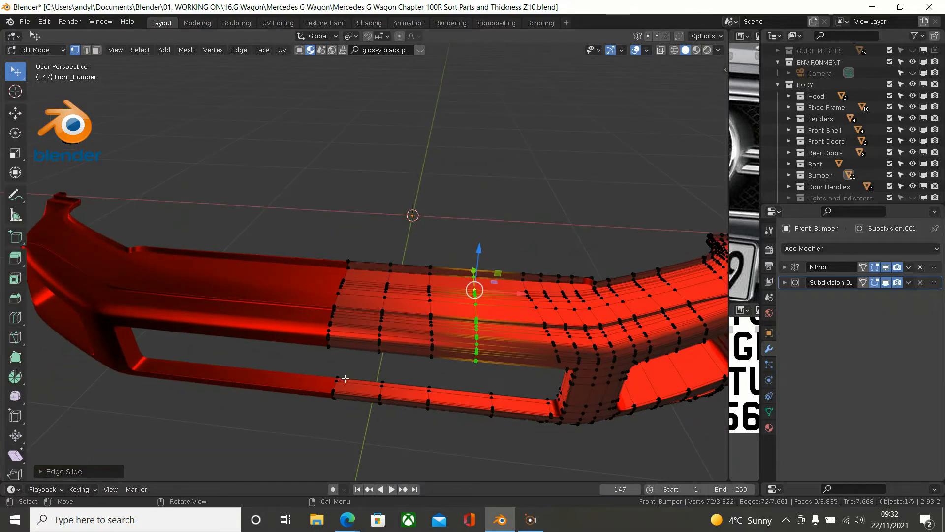
{"action": "left_click", "coordinate": [97, 50]}
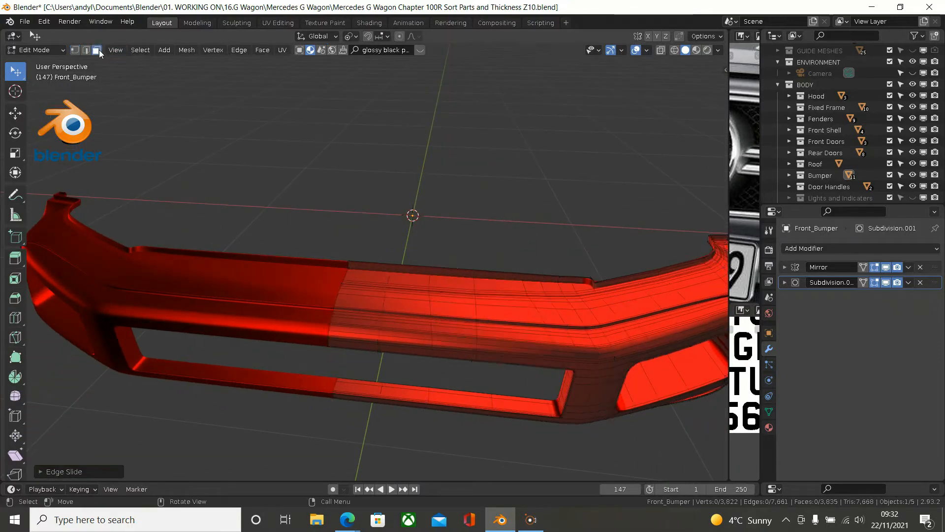
{"action": "scroll", "coordinate": [370, 315], "scroll_direction": "up", "scroll_amount": 5}
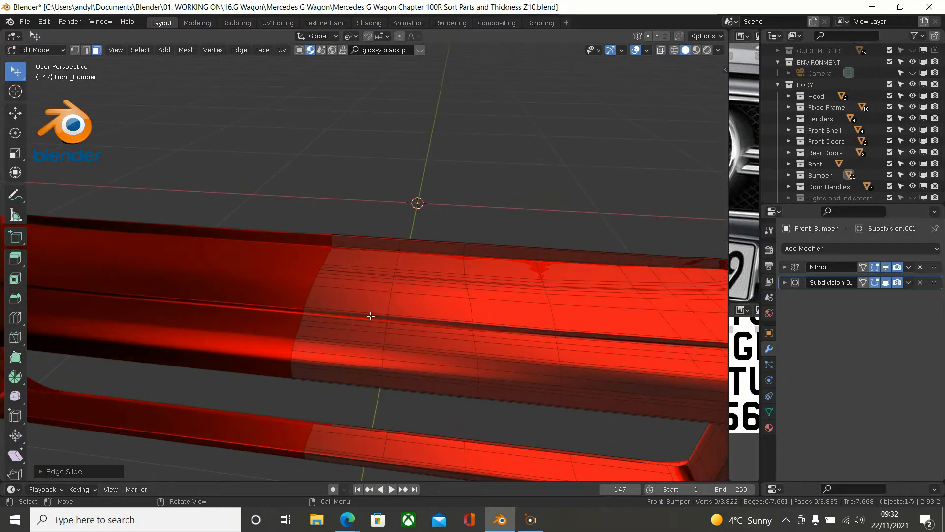
{"action": "middle_click_drag", "start_coordinate": [363, 323], "coordinate": [305, 267]}
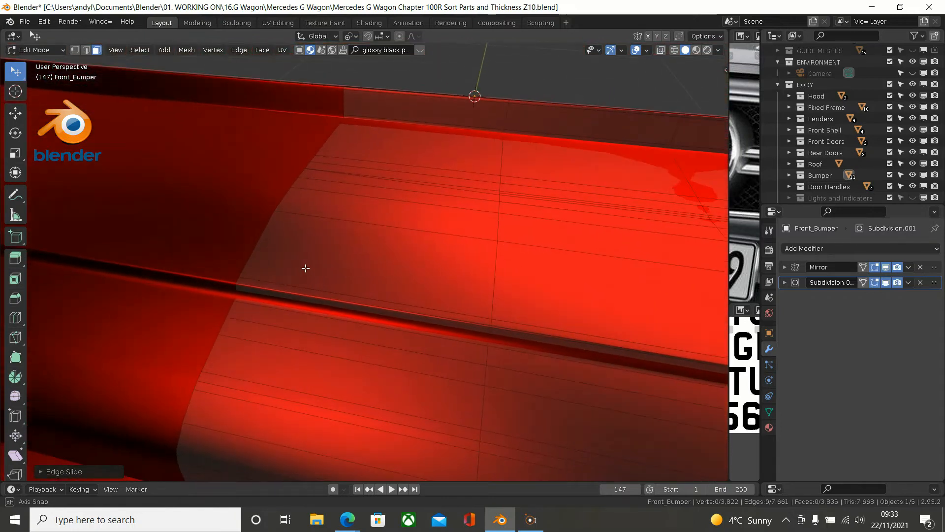
{"action": "left_click", "coordinate": [273, 318]}
Step: In front view, extend the selection to the rectangular block of faces reaching the bumper's lower edge and the number plate outline's side
{"action": "middle_click_drag", "start_coordinate": [328, 322], "coordinate": [429, 329]}
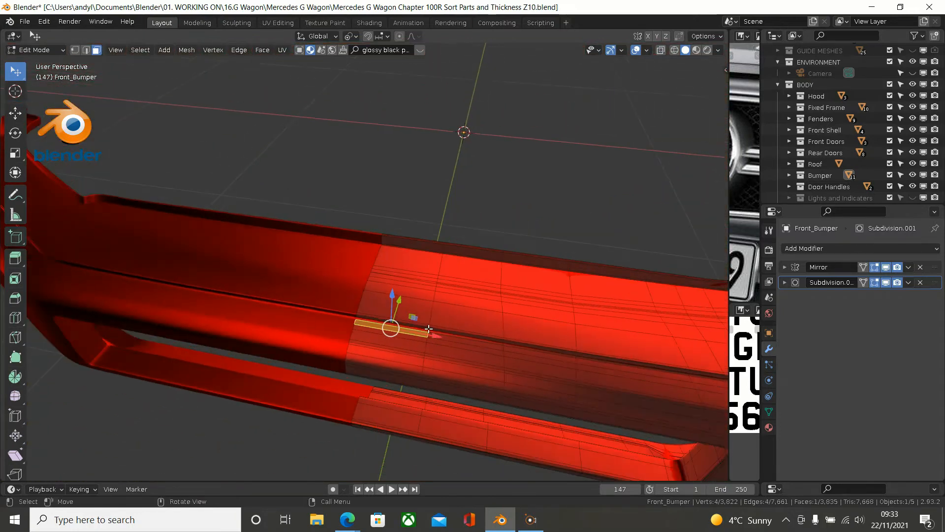
{"action": "scroll", "coordinate": [436, 328], "scroll_direction": "down", "scroll_amount": 2}
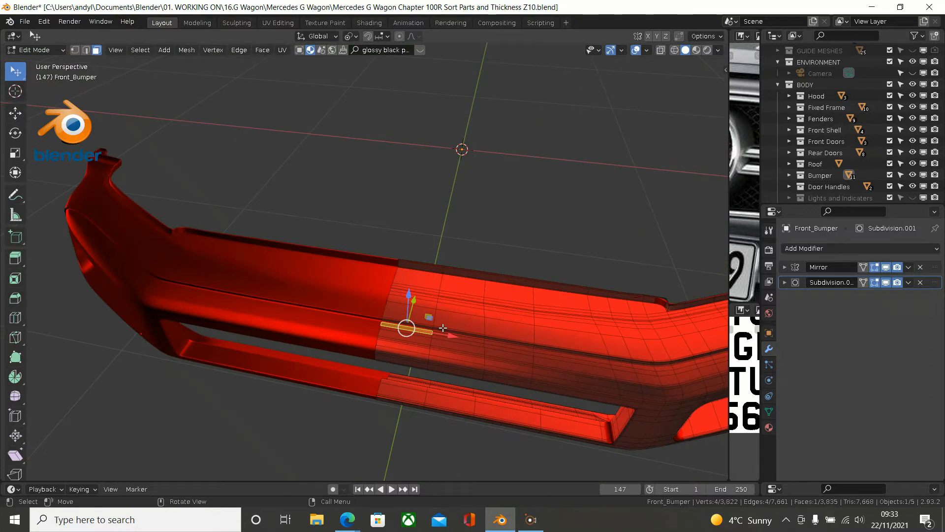
{"action": "key", "text": "KP_1"}
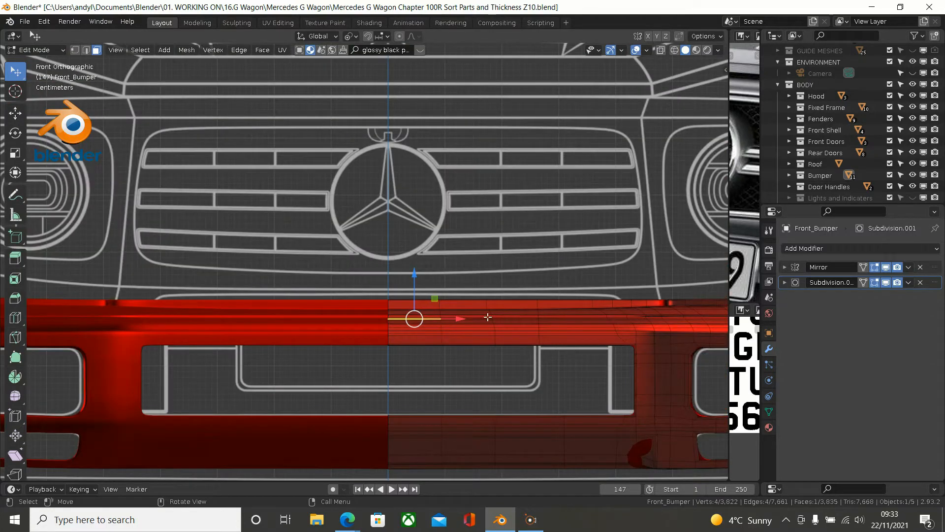
{"action": "left_click", "coordinate": [523, 342], "text": "ctrl"}
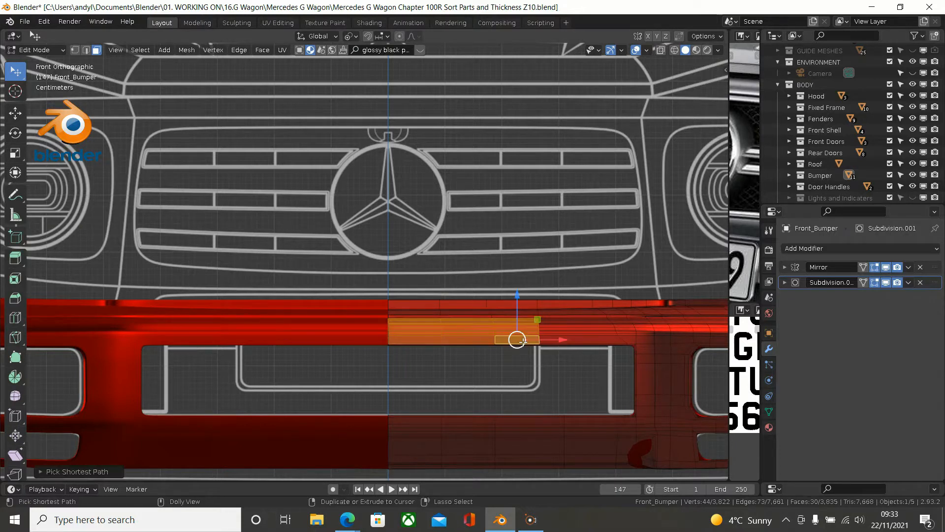
{"action": "middle_click_drag", "start_coordinate": [511, 357], "coordinate": [448, 370]}
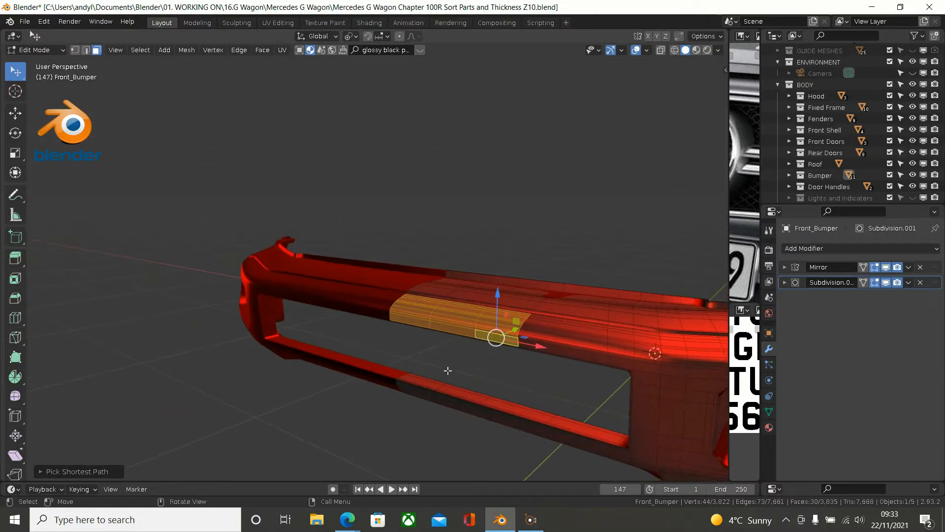
{"action": "key", "text": "KP_1"}
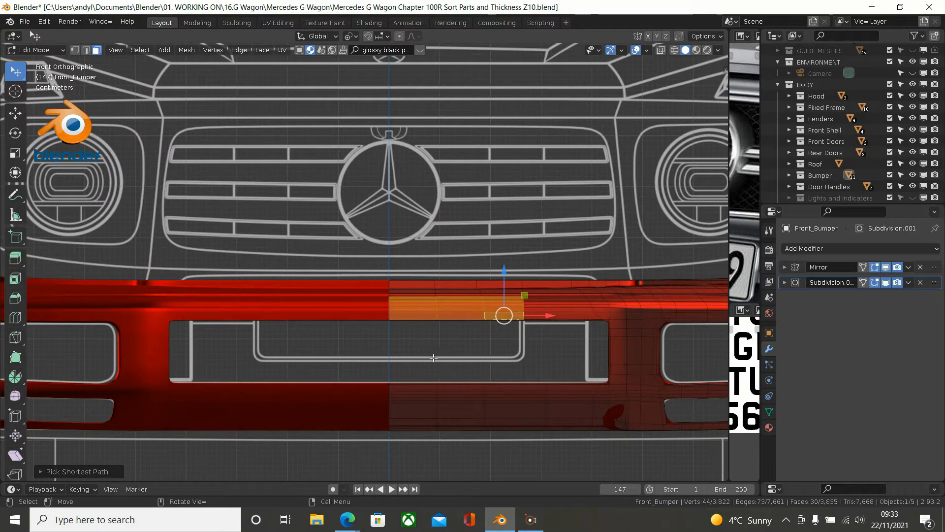
Step: Duplicate the selected faces in place and separate the copy into its own object
{"action": "key", "text": "shift+d"}
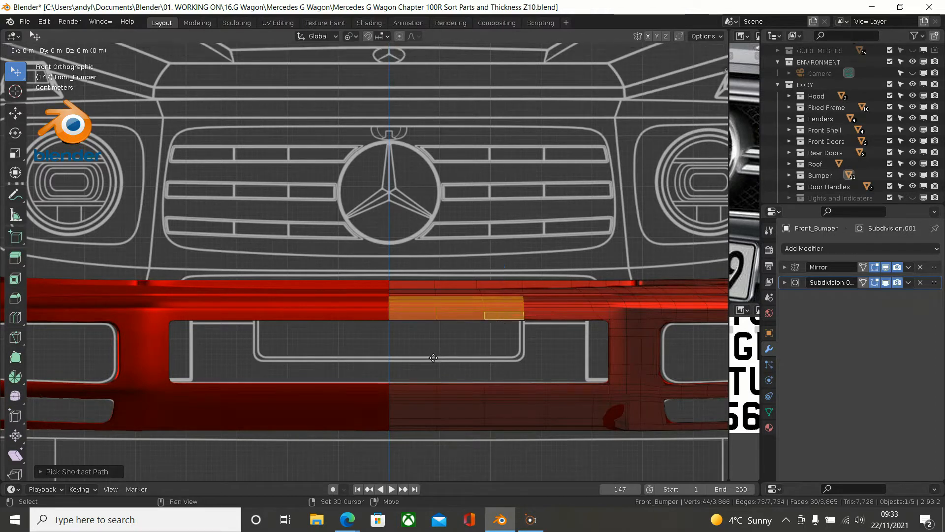
{"action": "right_click", "coordinate": [433, 358]}
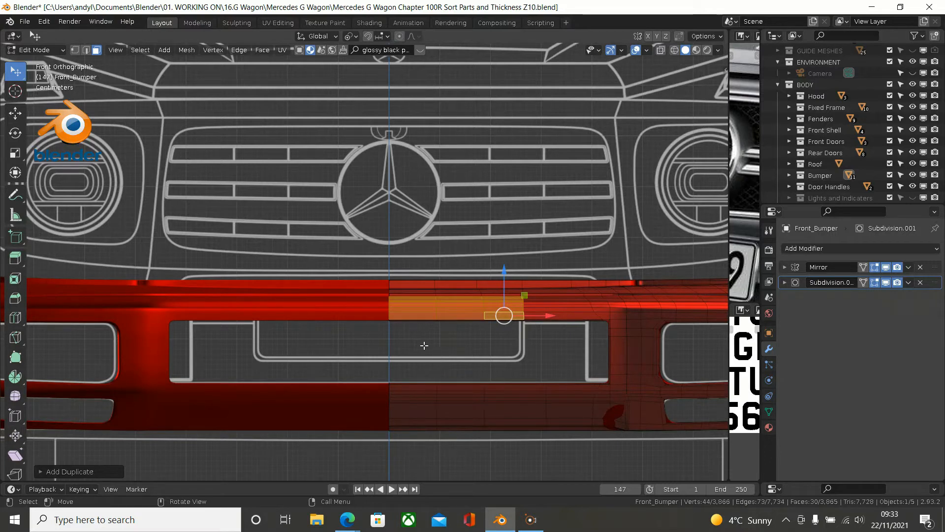
{"action": "key", "text": "p"}
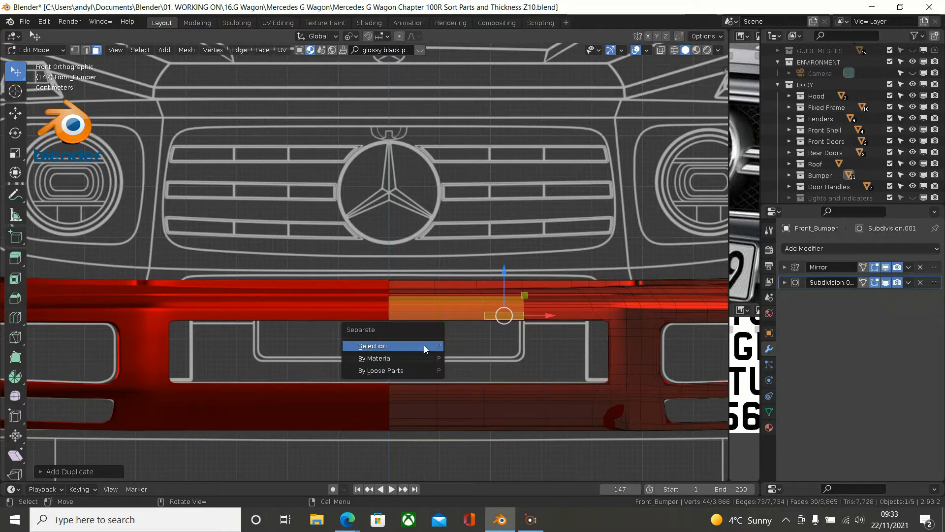
{"action": "left_click", "coordinate": [392, 346]}
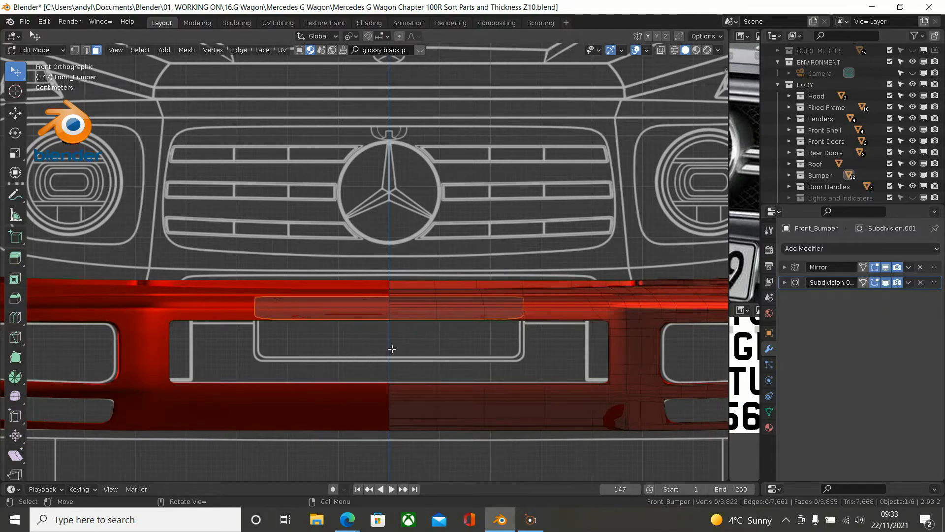
Step: In Object Mode, select only the separated panel and show it in right side view against the blueprint
{"action": "key", "text": "Tab"}
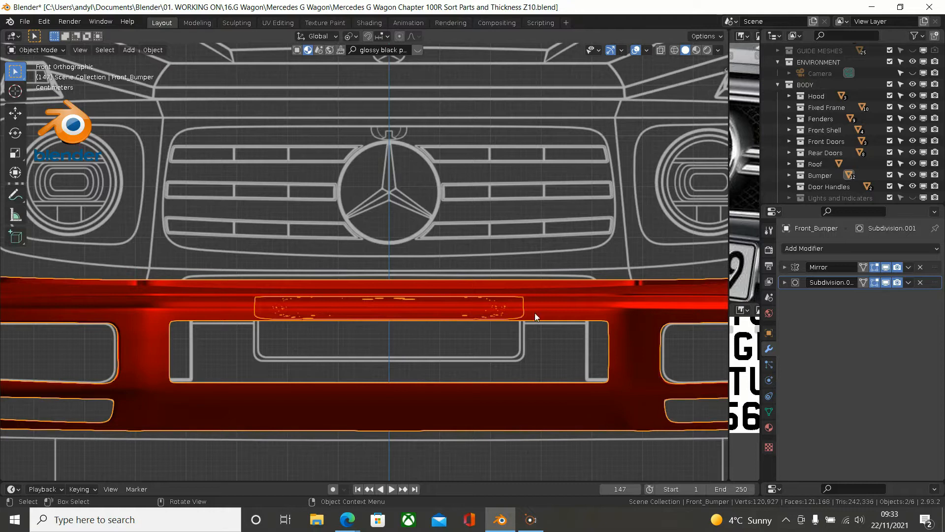
{"action": "left_click", "coordinate": [519, 315]}
{"action": "middle_click_drag", "start_coordinate": [498, 339], "coordinate": [464, 343]}
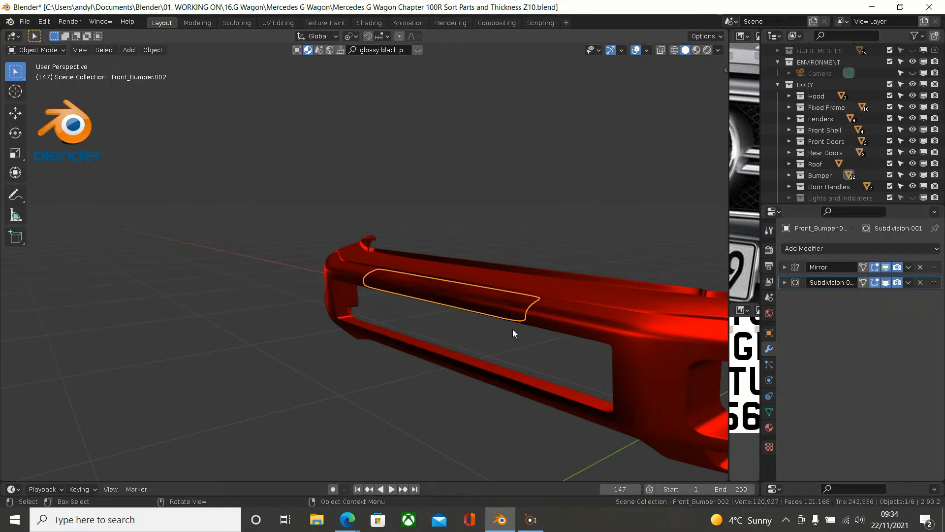
{"action": "key", "text": "KP_3"}
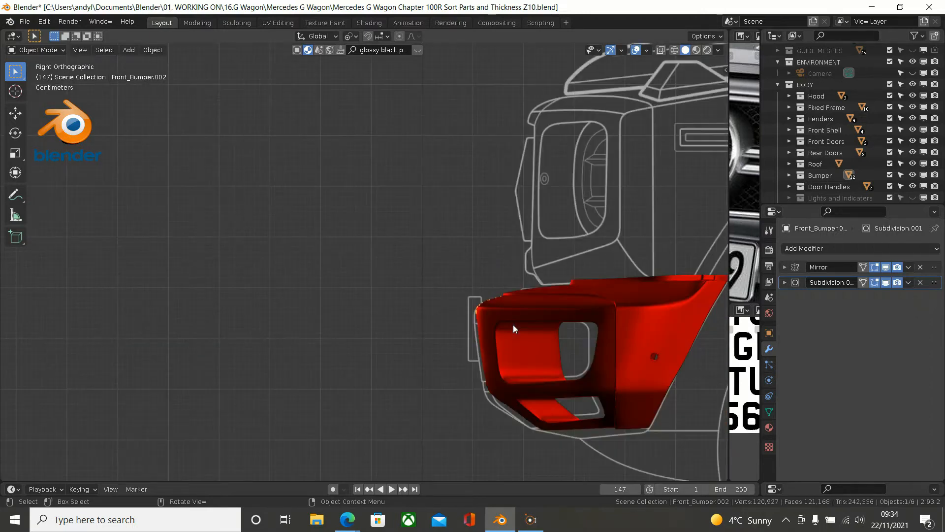
{"action": "scroll", "coordinate": [513, 323], "scroll_direction": "up", "scroll_amount": 2}
{"action": "scroll", "coordinate": [513, 324], "scroll_direction": "up", "scroll_amount": 1}
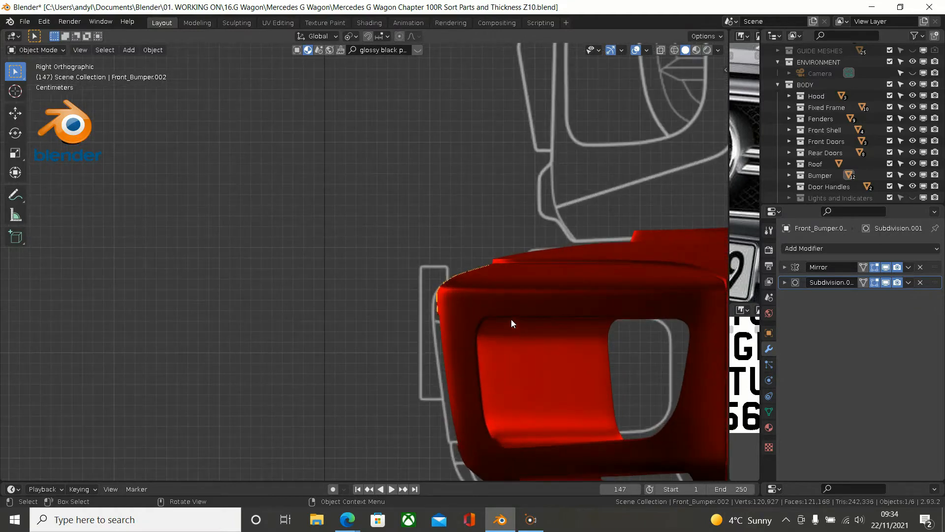
{"action": "scroll", "coordinate": [511, 319], "scroll_direction": "up", "scroll_amount": 1}
{"action": "scroll", "coordinate": [500, 291], "scroll_direction": "up", "scroll_amount": 1}
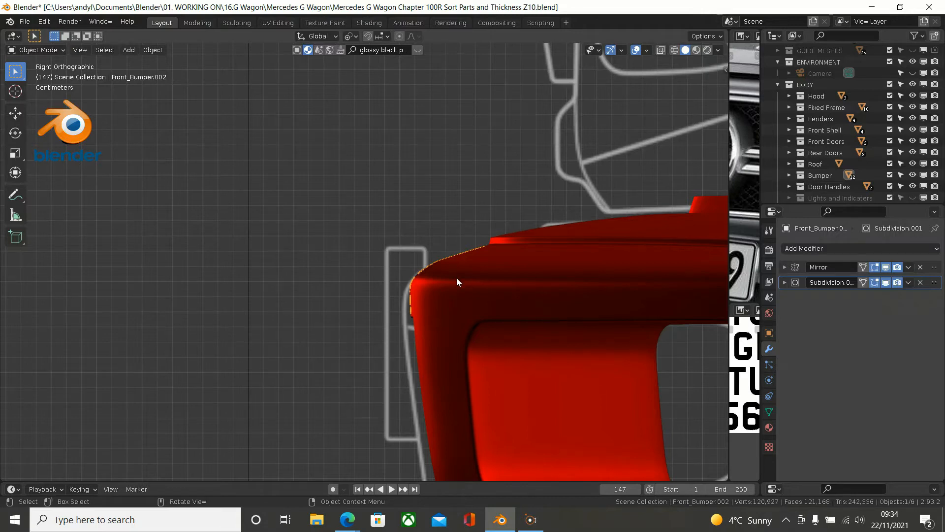
Step: Enter Edit Mode on the separated panel, select its whole mesh and switch to vertex selection in right side view
{"action": "key", "text": "Tab"}
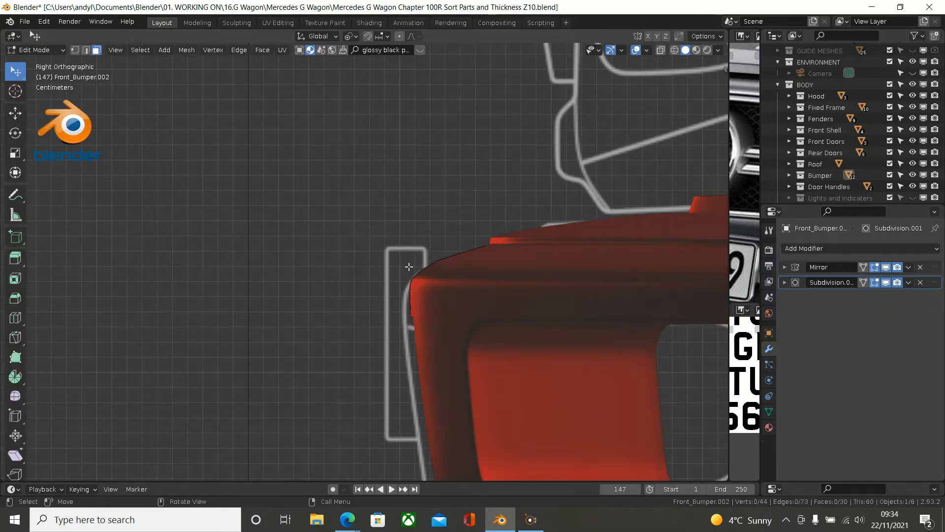
{"action": "key", "text": "a"}
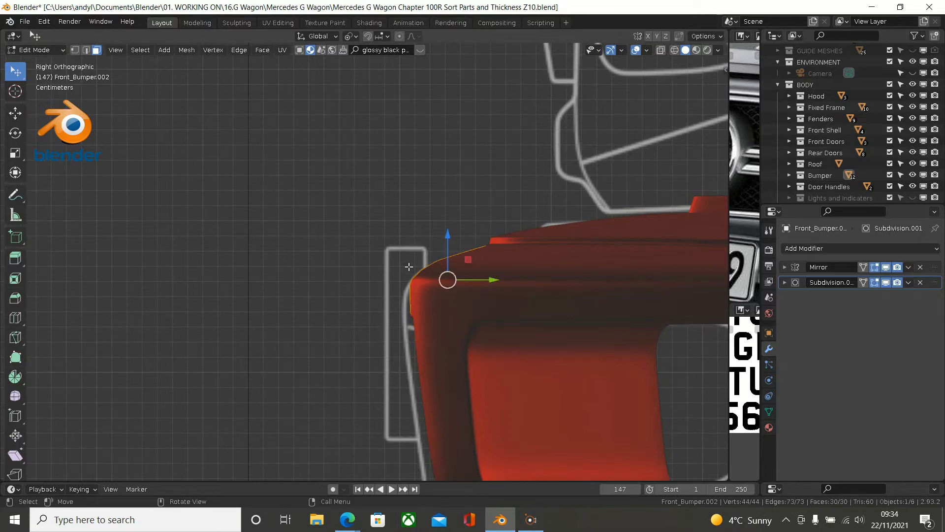
{"action": "left_click", "coordinate": [74, 50]}
{"action": "scroll", "coordinate": [397, 202], "scroll_direction": "up", "scroll_amount": 2}
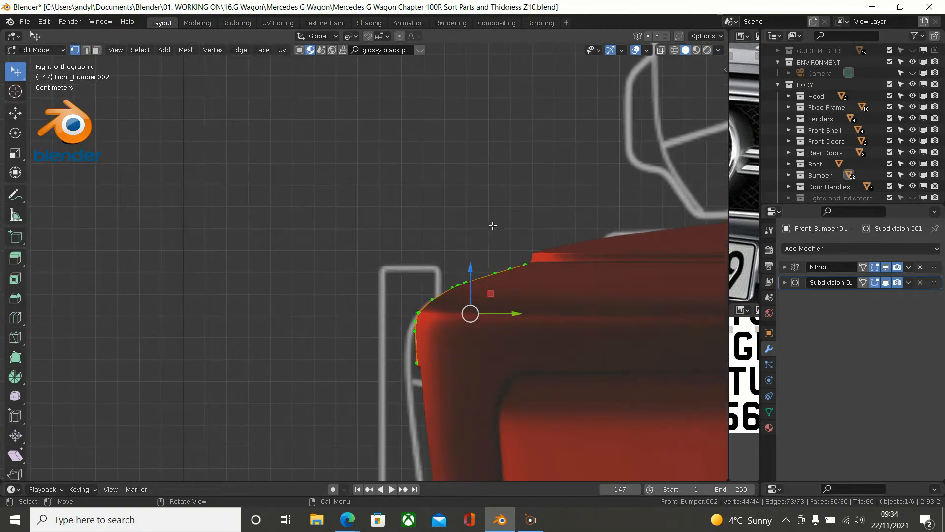
{"action": "scroll", "coordinate": [493, 225], "scroll_direction": "up", "scroll_amount": 1}
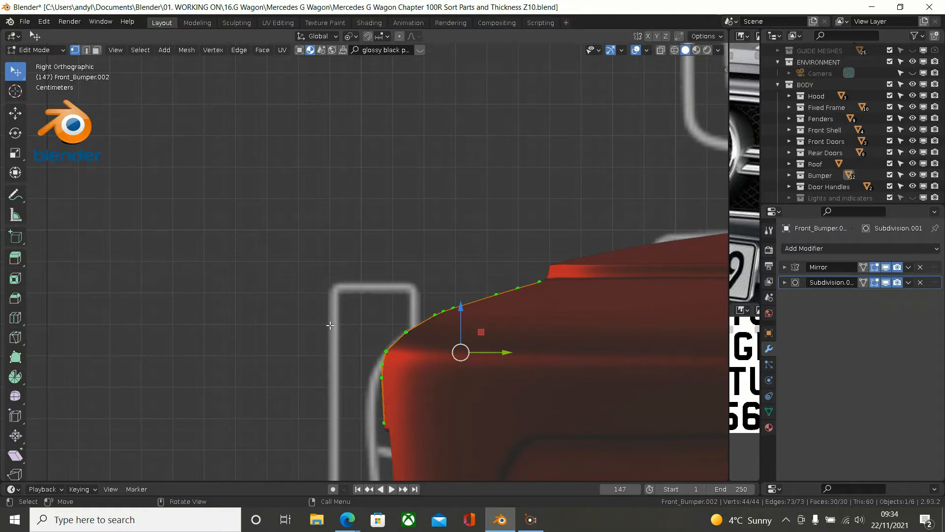
{"action": "middle_click_drag", "start_coordinate": [330, 326], "coordinate": [356, 327]}
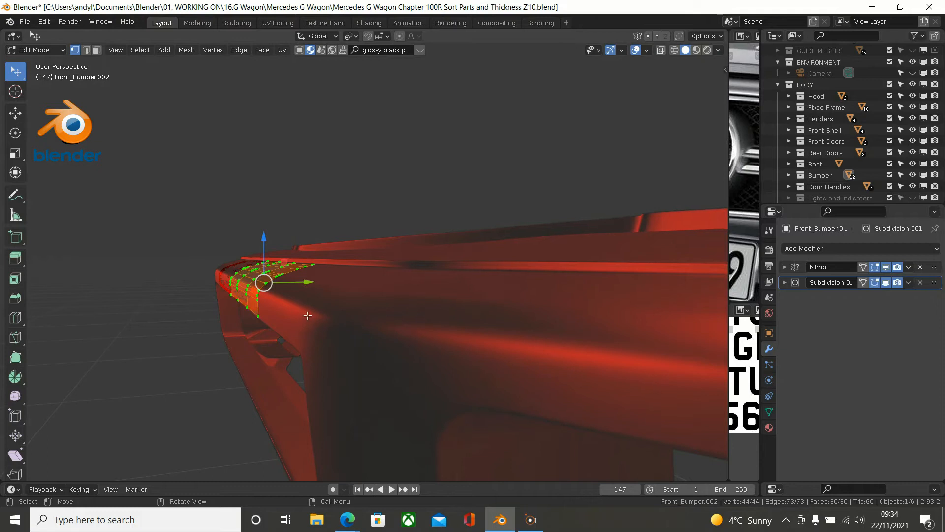
{"action": "key", "text": "KP_3"}
{"action": "scroll", "coordinate": [307, 351], "scroll_direction": "up", "scroll_amount": 2}
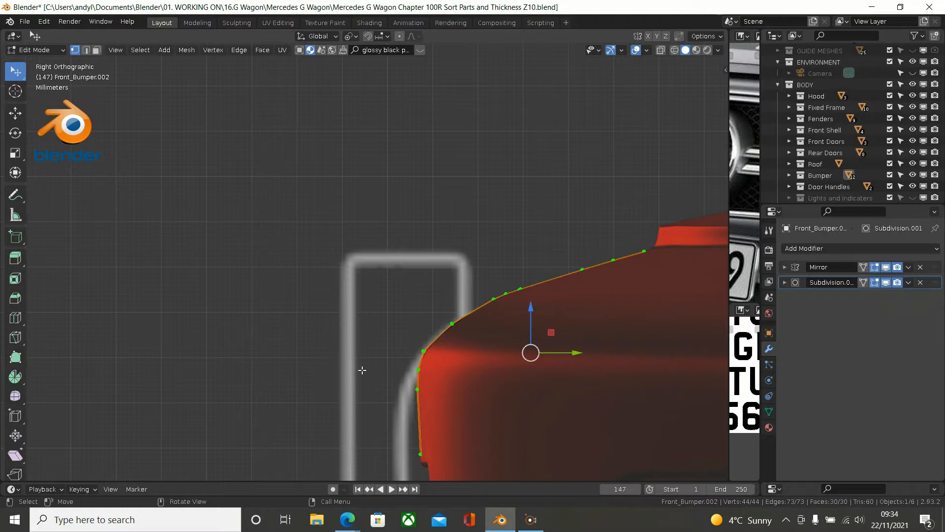
Step: Show the model in Wireframe shading and deselect the panel's three lowest rows of vertices at the front
{"action": "key", "text": "z"}
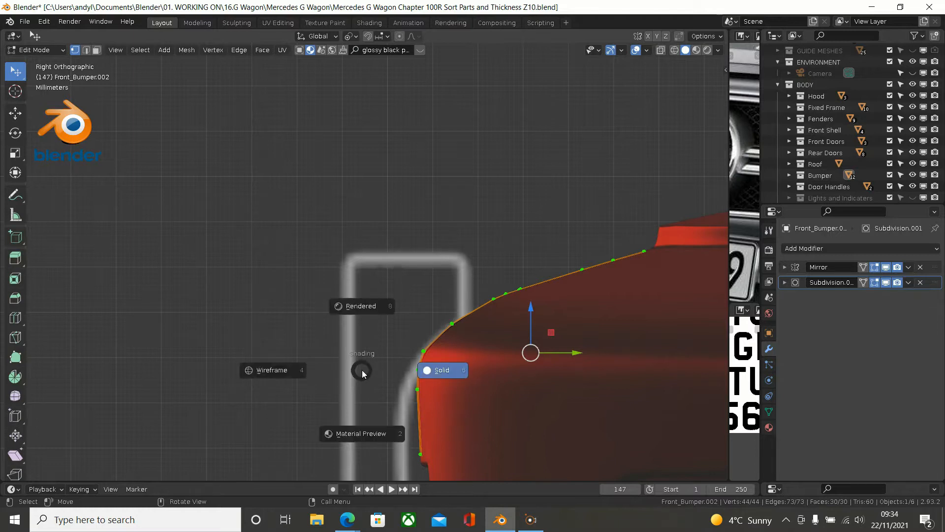
{"action": "left_click", "coordinate": [273, 370]}
{"action": "key", "text": "b"}
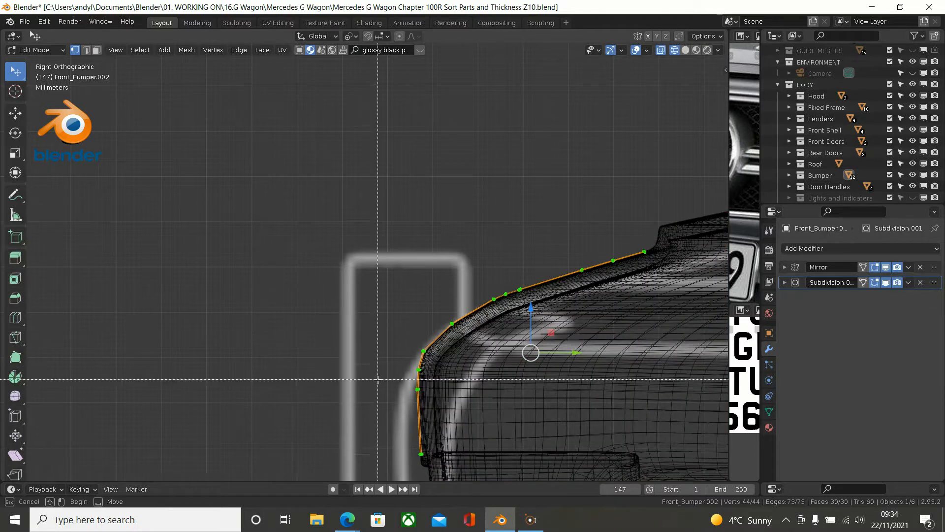
{"action": "middle_click_drag", "start_coordinate": [378, 361], "coordinate": [477, 480]}
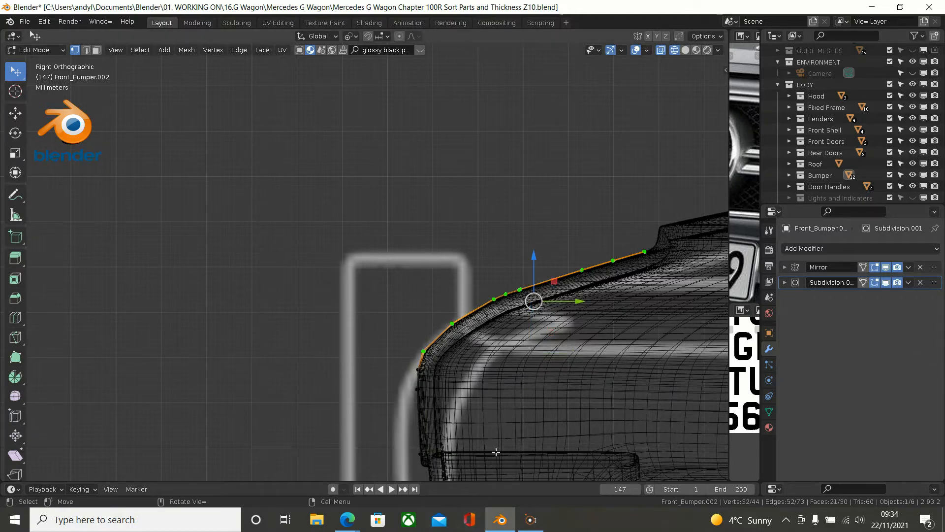
Step: Extrude the selected faces once in place, then extrude them about 0.021 m up along Z to the blueprint number plate's top edge
{"action": "key", "text": "e"}
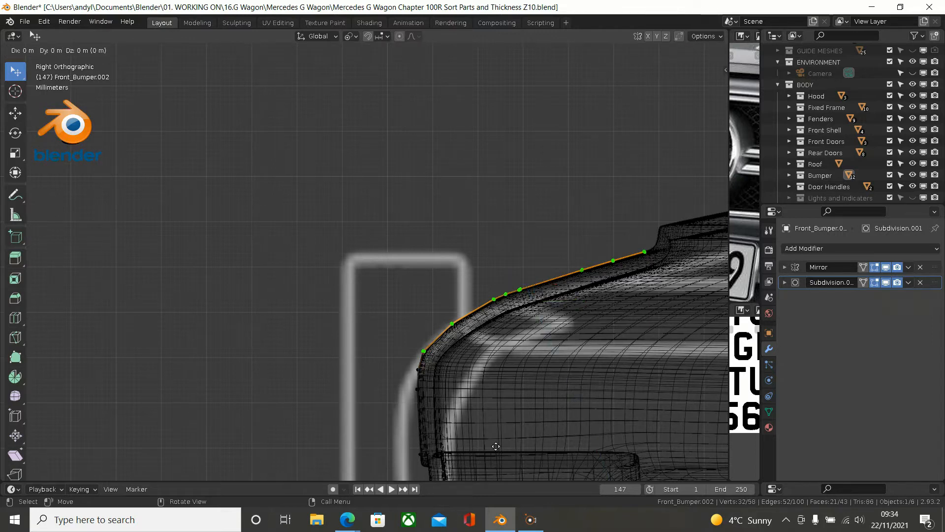
{"action": "left_click", "coordinate": [496, 446]}
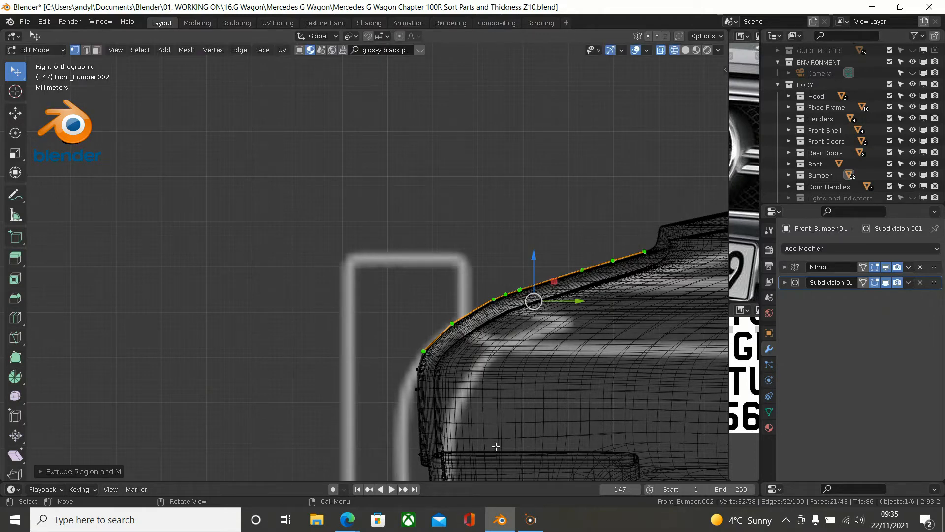
{"action": "key", "text": "e"}
{"action": "key", "text": "z"}
{"action": "key", "text": "z"}
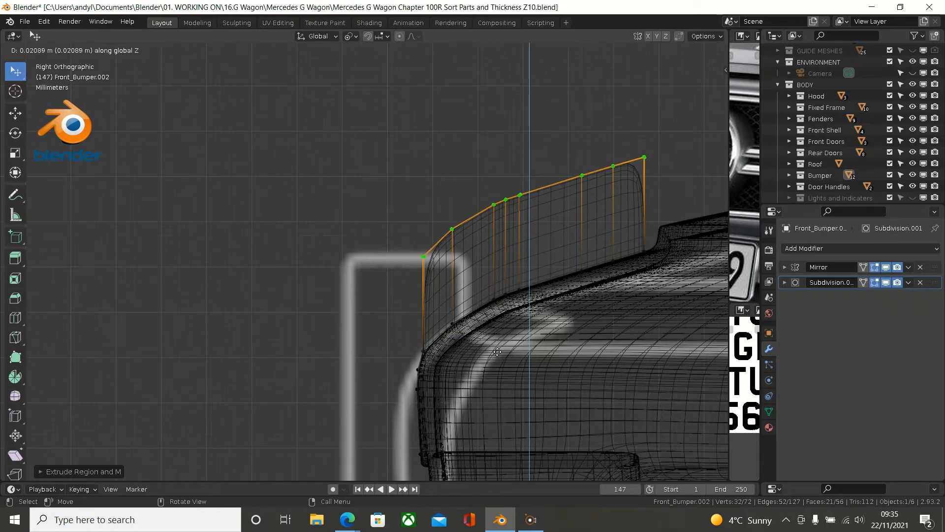
{"action": "left_click", "coordinate": [497, 352]}
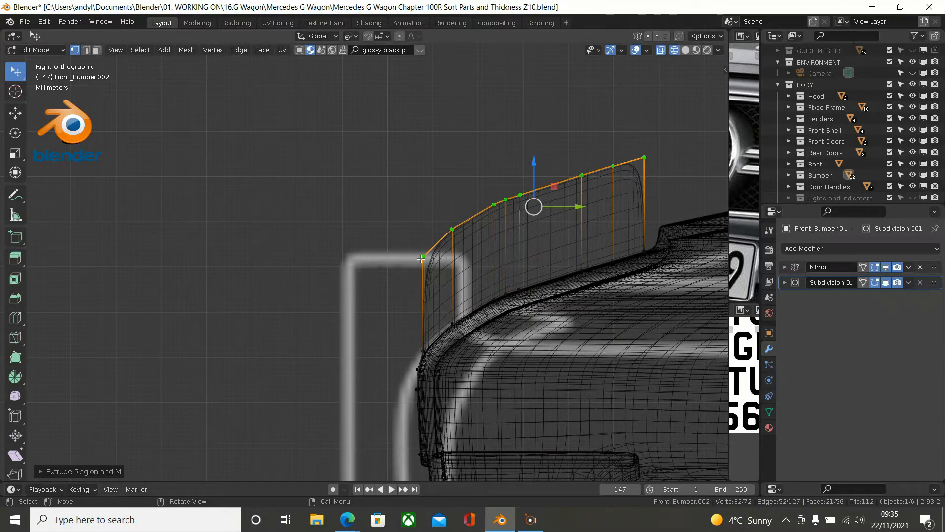
{"action": "scroll", "coordinate": [422, 258], "scroll_direction": "down", "scroll_amount": 2}
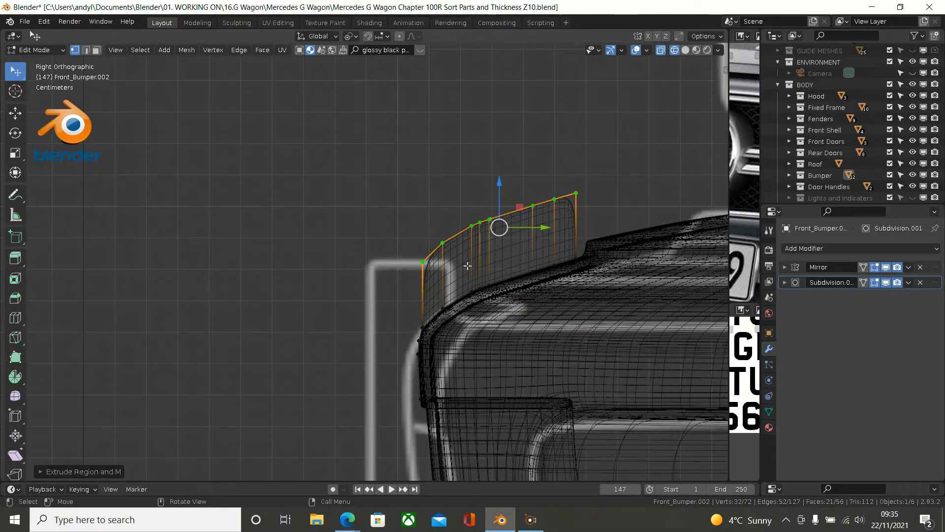
Step: Make the front corner vertex of the extruded faces active and flatten the selection to its height by scaling Z to 0
{"action": "left_click", "coordinate": [425, 263], "text": "shift"}
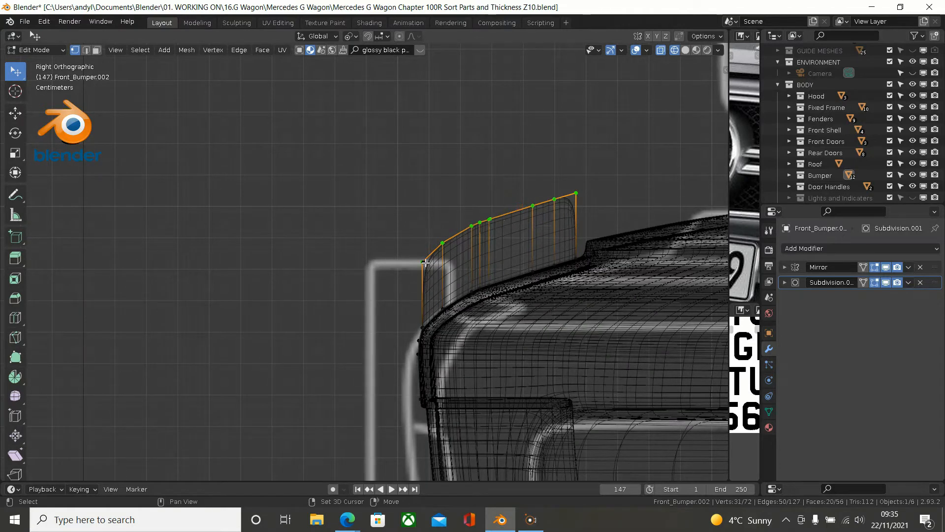
{"action": "left_click", "coordinate": [425, 263], "text": "shift"}
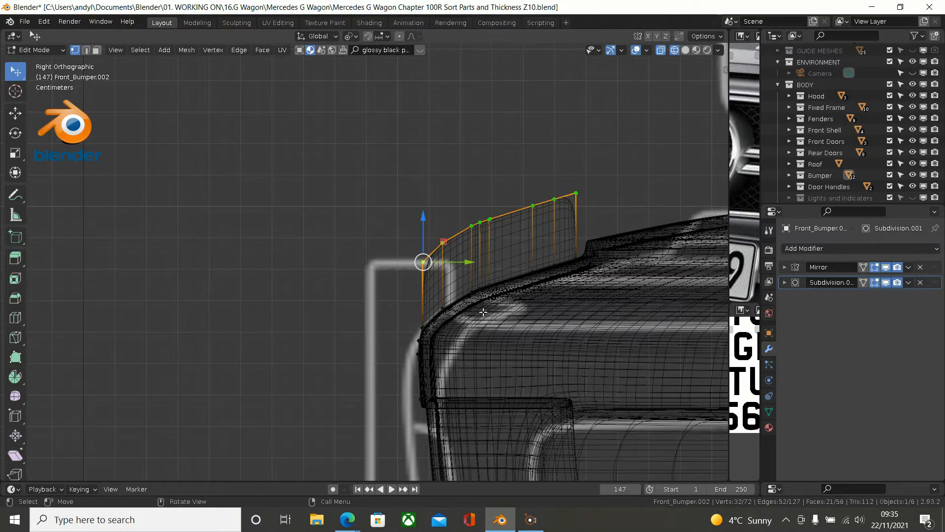
{"action": "key", "text": "s"}
{"action": "key", "text": "z"}
{"action": "key", "text": "0"}
{"action": "key", "text": "Return"}
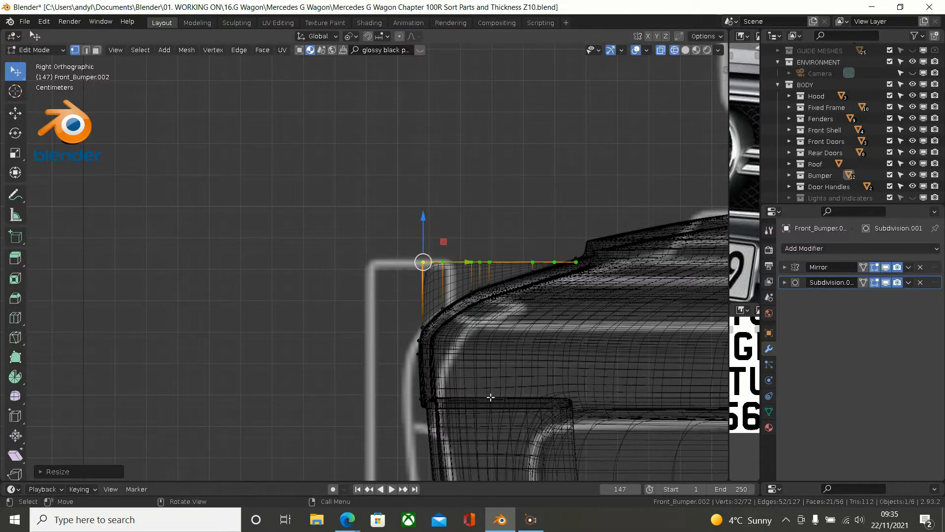
Step: Show the model in Solid shading, select the panel's whole mesh and recalculate its normals
{"action": "key", "text": "z"}
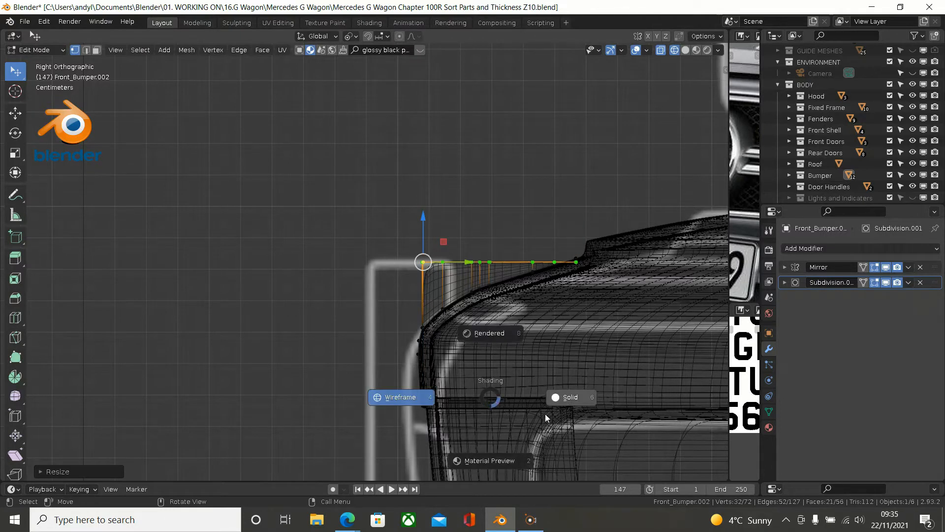
{"action": "left_click", "coordinate": [565, 398]}
{"action": "middle_click_drag", "start_coordinate": [563, 388], "coordinate": [578, 362]}
{"action": "middle_click_drag", "start_coordinate": [363, 329], "coordinate": [358, 297]}
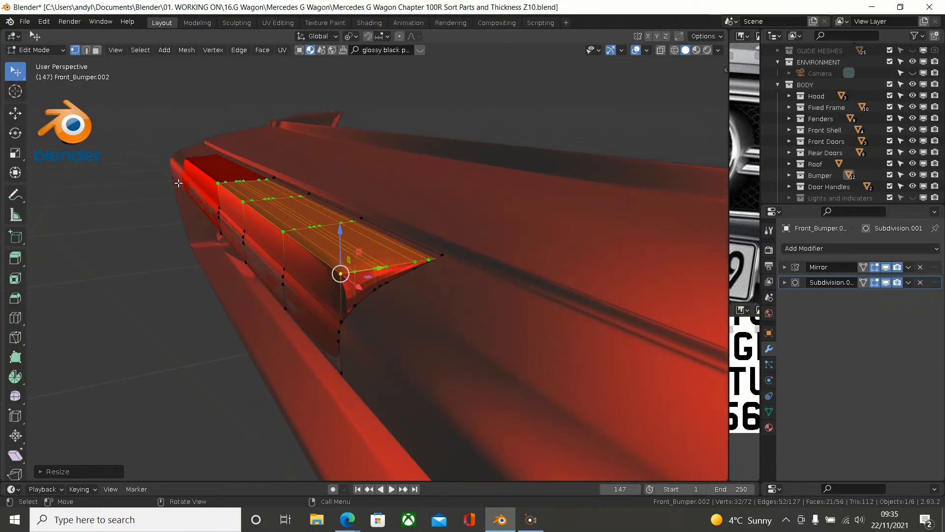
{"action": "key", "text": "a"}
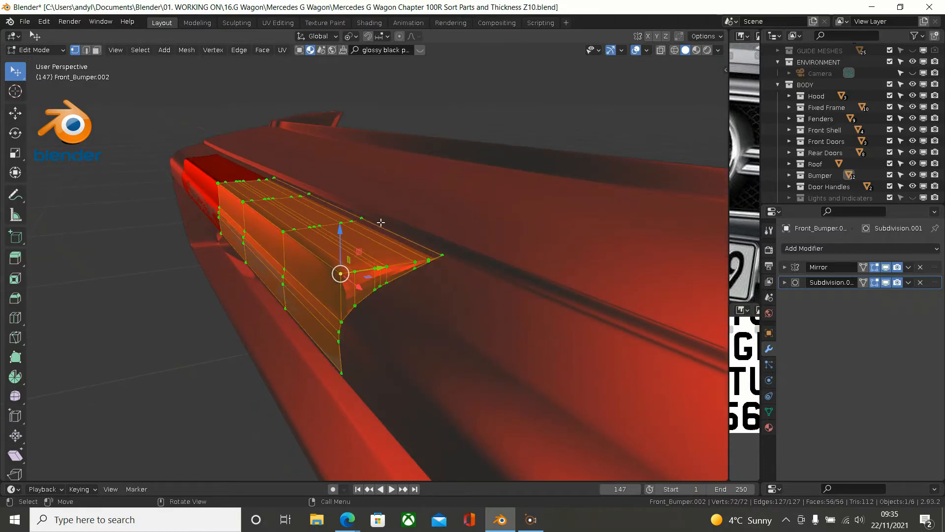
{"action": "key", "text": "shift+n"}
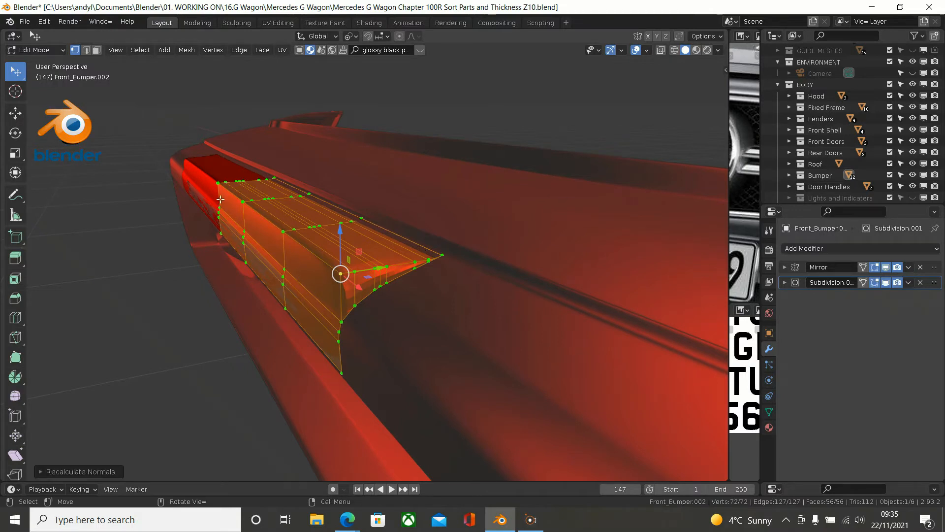
Step: Merge the whole panel mesh's duplicate vertices by distance and inspect the flattened top and side end
{"action": "left_click", "coordinate": [178, 53]}
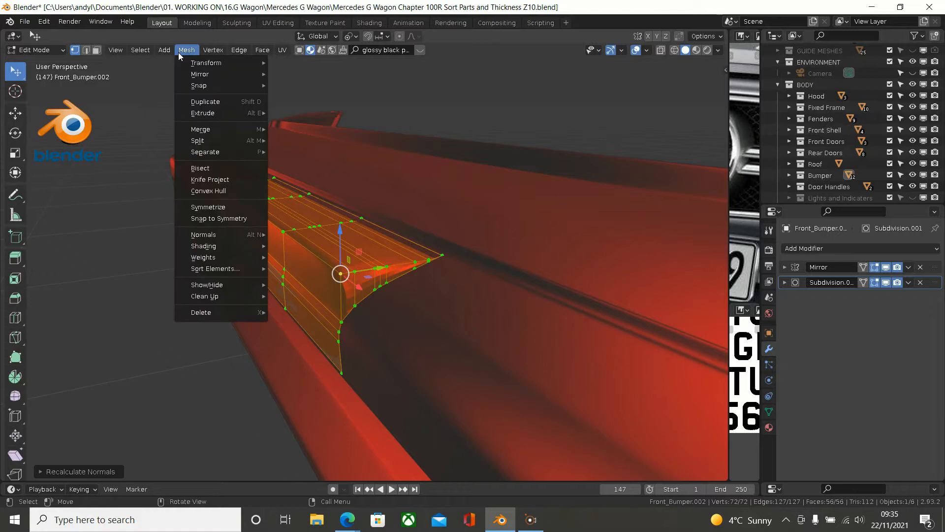
{"action": "mouse_move", "coordinate": [201, 295]}
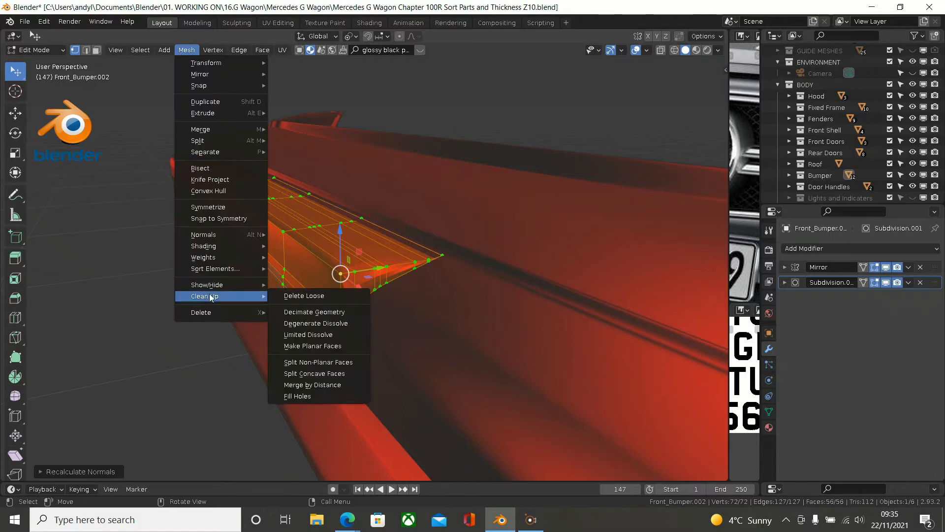
{"action": "left_click", "coordinate": [324, 385]}
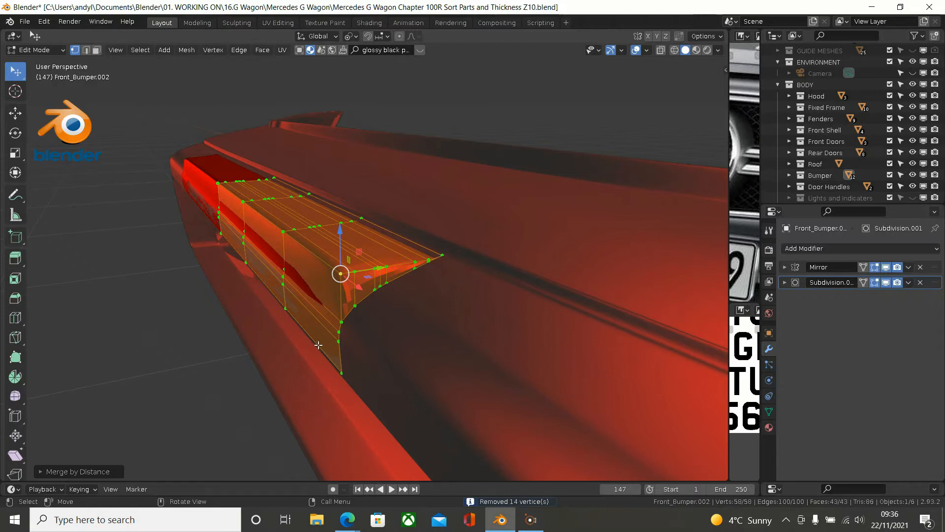
{"action": "mouse_move", "coordinate": [315, 325]}
{"action": "middle_mouse_down"}
{"action": "mouse_move", "coordinate": [305, 298]}
{"action": "mouse_move", "coordinate": [310, 308]}
{"action": "middle_mouse_up"}
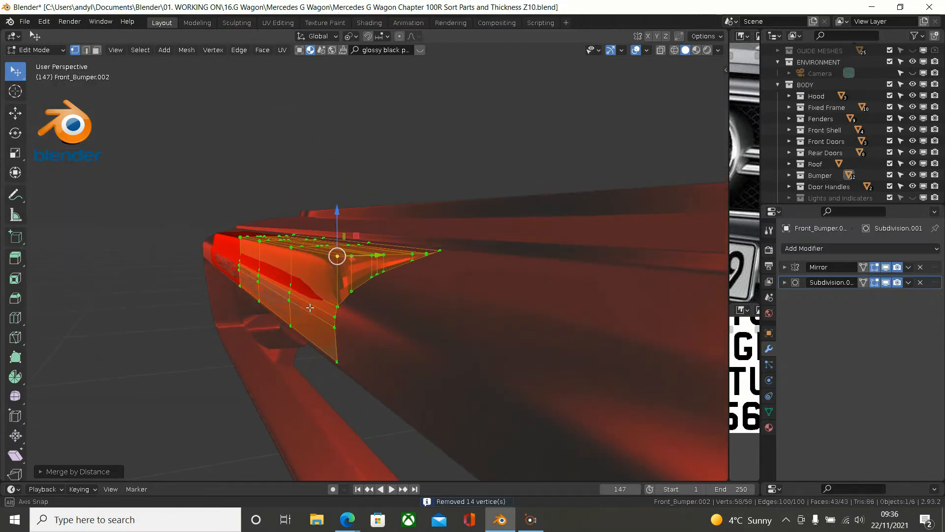
{"action": "scroll", "coordinate": [321, 275], "scroll_direction": "up", "scroll_amount": 1}
{"action": "middle_click_drag", "start_coordinate": [321, 275], "coordinate": [438, 216]}
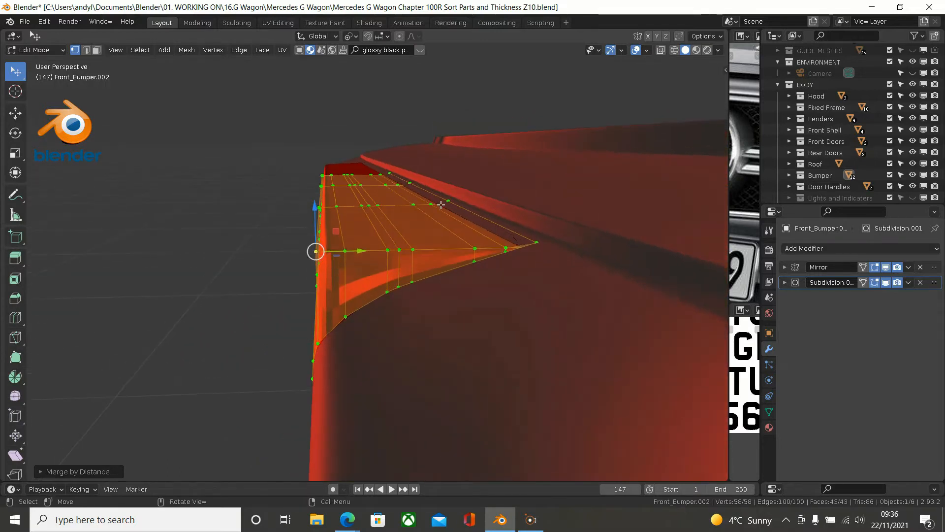
{"action": "middle_click_drag", "start_coordinate": [381, 240], "coordinate": [401, 254]}
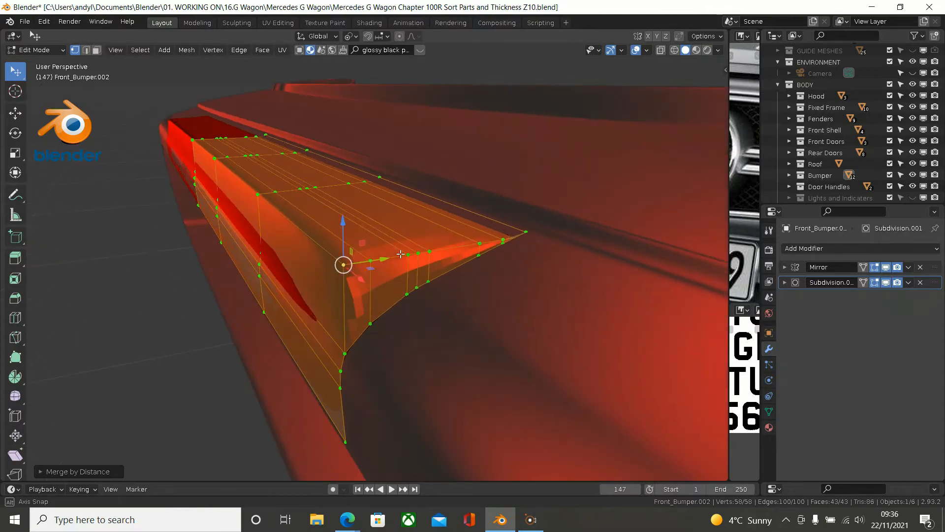
Step: Select the vertices of the panel's flat top surface, leaving out the lower boundary loop where it meets the bumper
{"action": "left_click", "coordinate": [343, 261]}
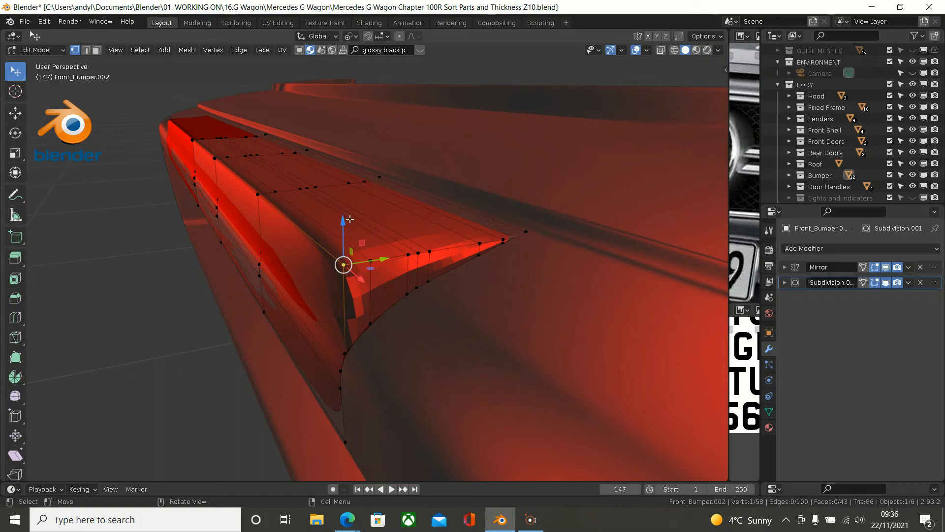
{"action": "left_click", "coordinate": [265, 134], "text": "ctrl+shift"}
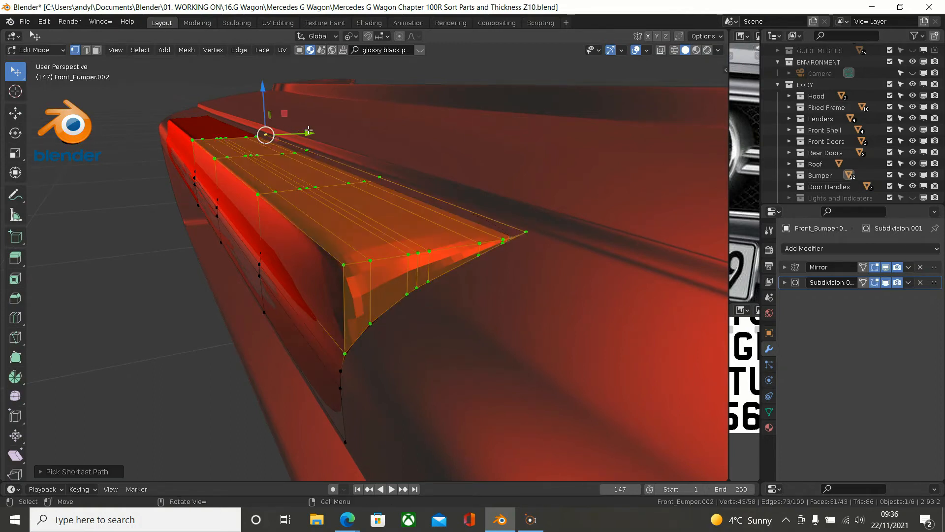
{"action": "left_click", "coordinate": [340, 264], "text": "shift"}
{"action": "left_click", "coordinate": [339, 263], "text": "shift"}
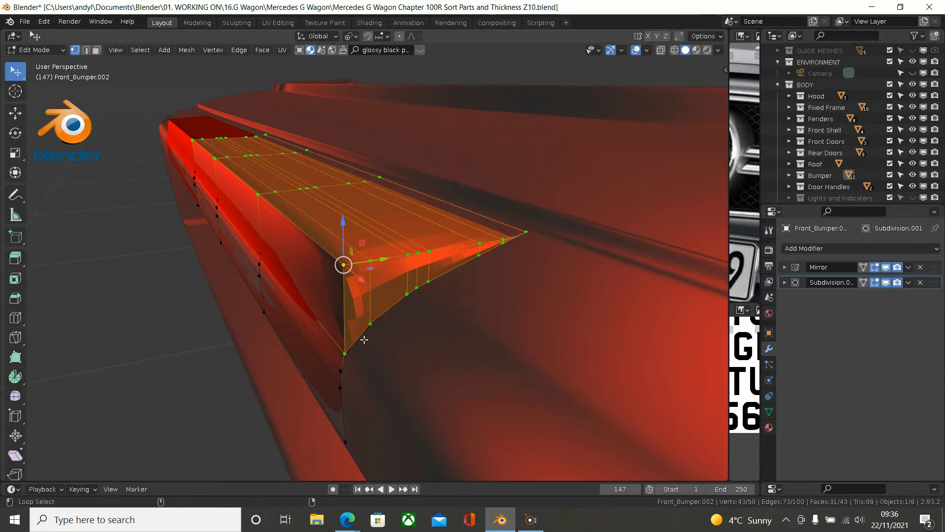
{"action": "left_click", "coordinate": [364, 340], "text": "alt+shift"}
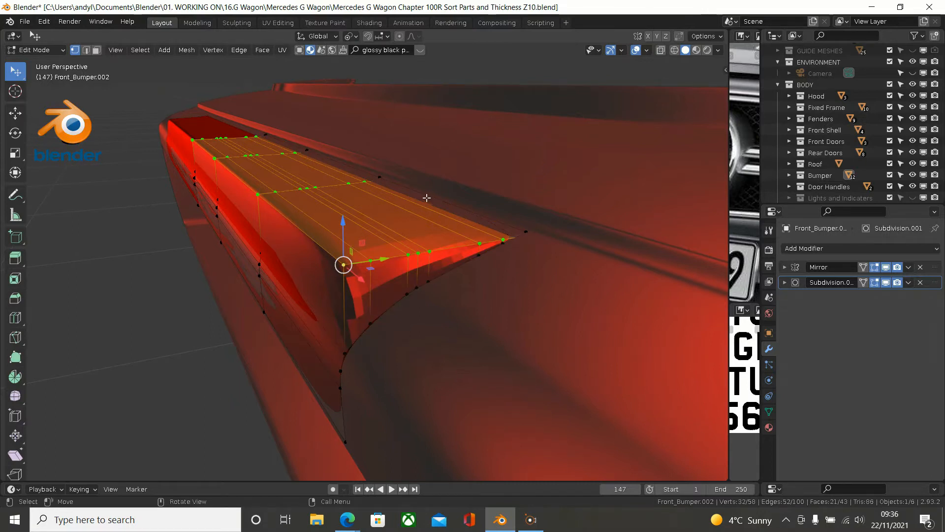
Step: Add the vertices along the top surface's rear edge to the selection, making the rear centre vertex active
{"action": "middle_click_drag", "start_coordinate": [498, 228], "coordinate": [549, 262]}
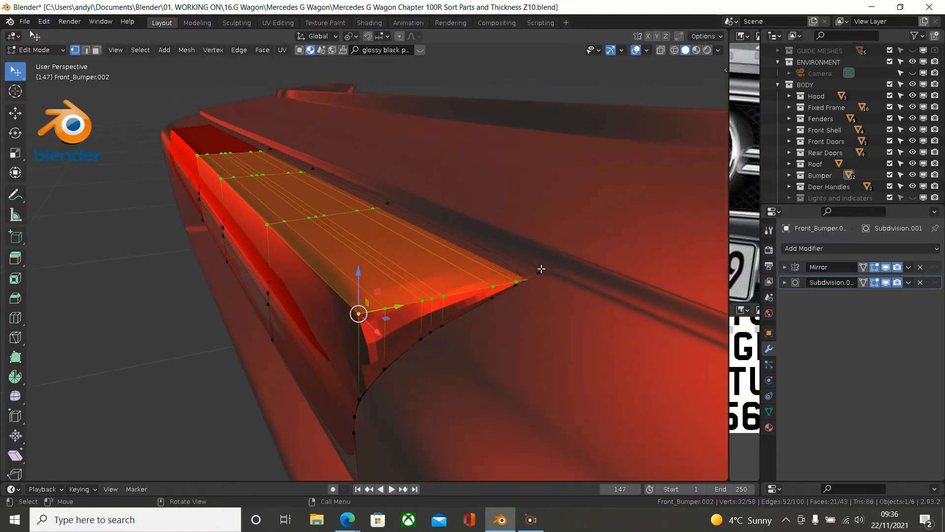
{"action": "left_click", "coordinate": [539, 270], "text": "shift"}
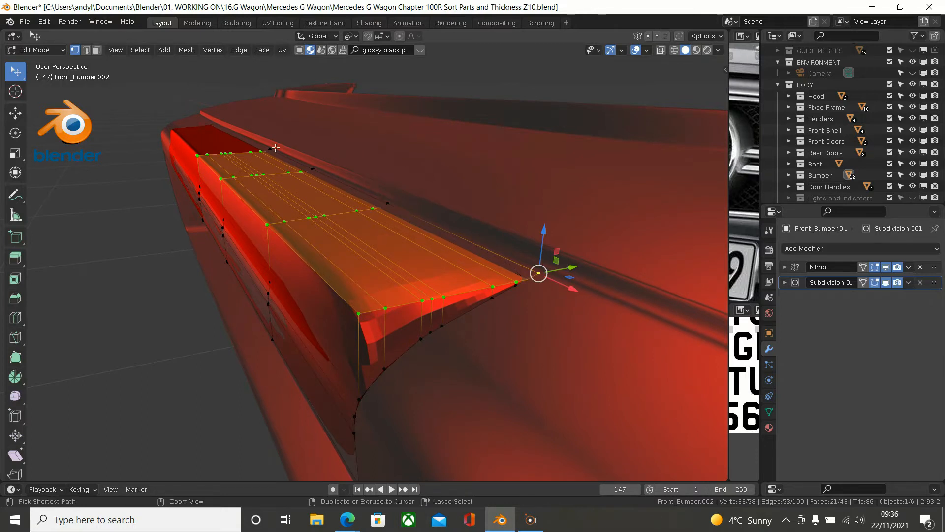
{"action": "middle_click_drag", "start_coordinate": [344, 160], "coordinate": [340, 175]}
{"action": "scroll", "coordinate": [428, 233], "scroll_direction": "up", "scroll_amount": 1}
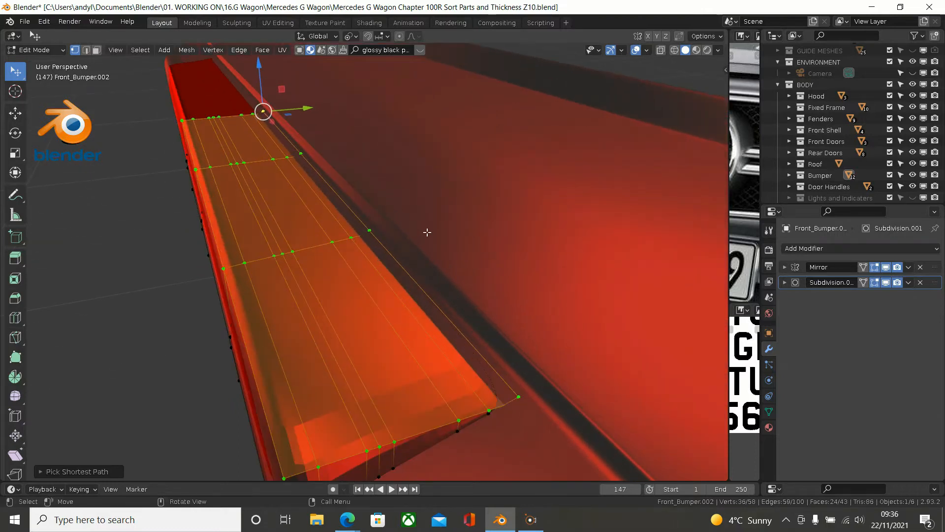
{"action": "scroll", "coordinate": [427, 232], "scroll_direction": "down", "scroll_amount": 1}
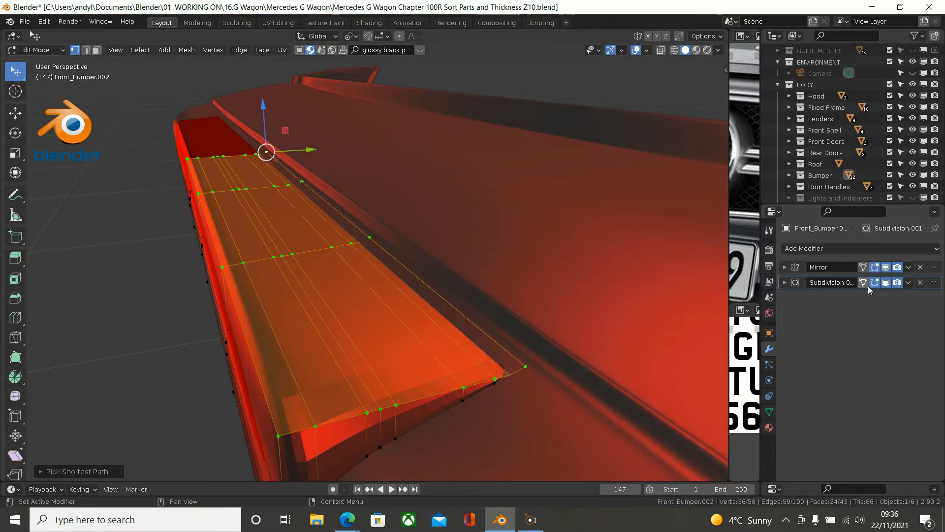
Step: Compare the panel's shape with the Subdivision modifier's viewport display switched off and back on
{"action": "left_click", "coordinate": [884, 284]}
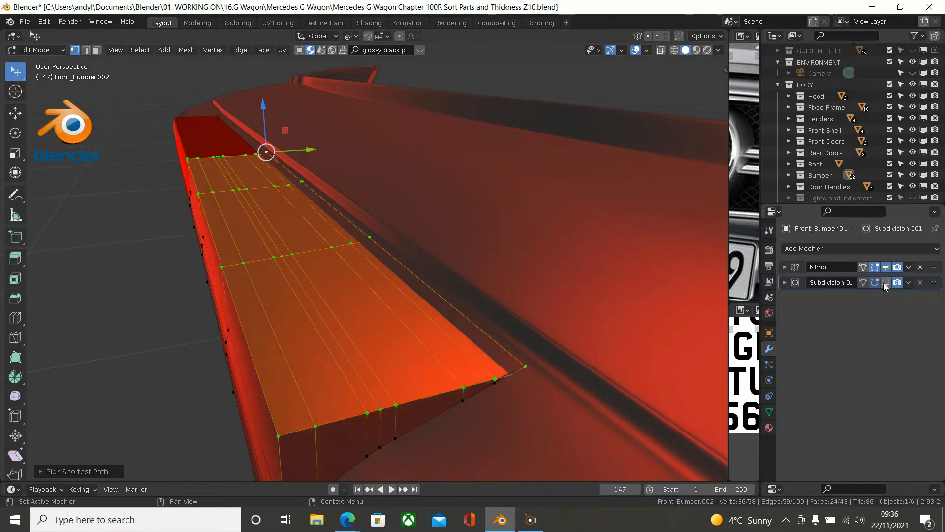
{"action": "left_click", "coordinate": [885, 284]}
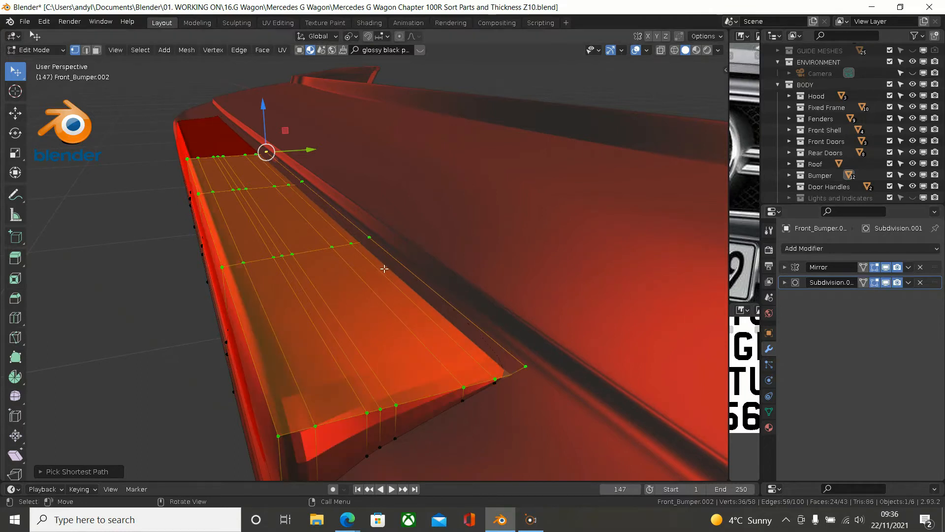
{"action": "scroll", "coordinate": [382, 268], "scroll_direction": "down", "scroll_amount": 2}
{"action": "middle_click_drag", "start_coordinate": [382, 264], "coordinate": [405, 255]}
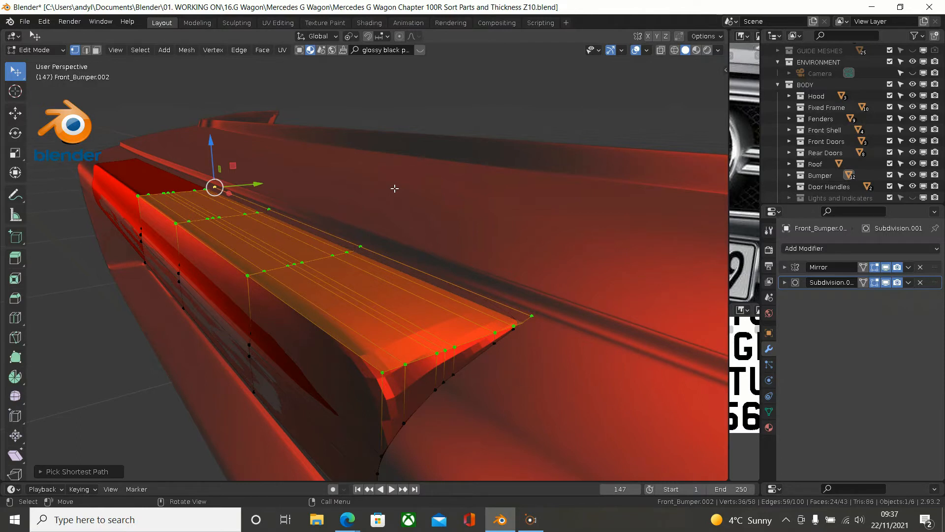
Step: Flatten the selected top surface to the rear centre vertex's height by scaling Z to 0
{"action": "type", "text": "sz"}
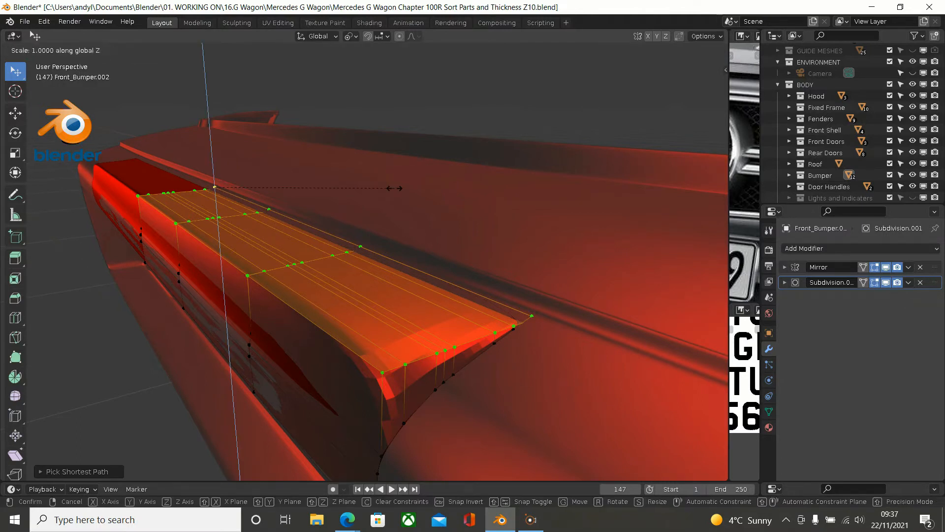
{"action": "type", "text": "0"}
{"action": "key", "text": "Return"}
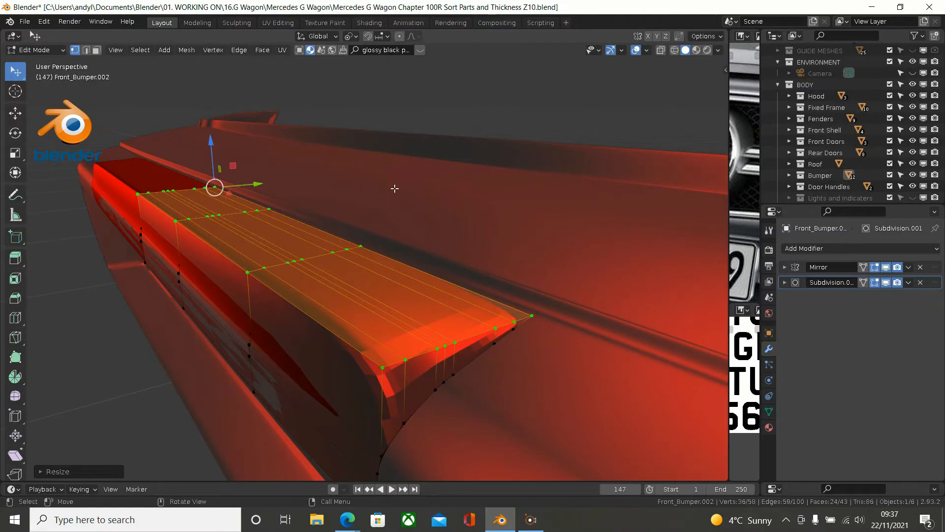
Step: Raise the flattened top surface along Z in two moves, so it stands higher above the bumper
{"action": "middle_click_drag", "start_coordinate": [419, 236], "coordinate": [469, 205]}
{"action": "key", "text": "KP_1"}
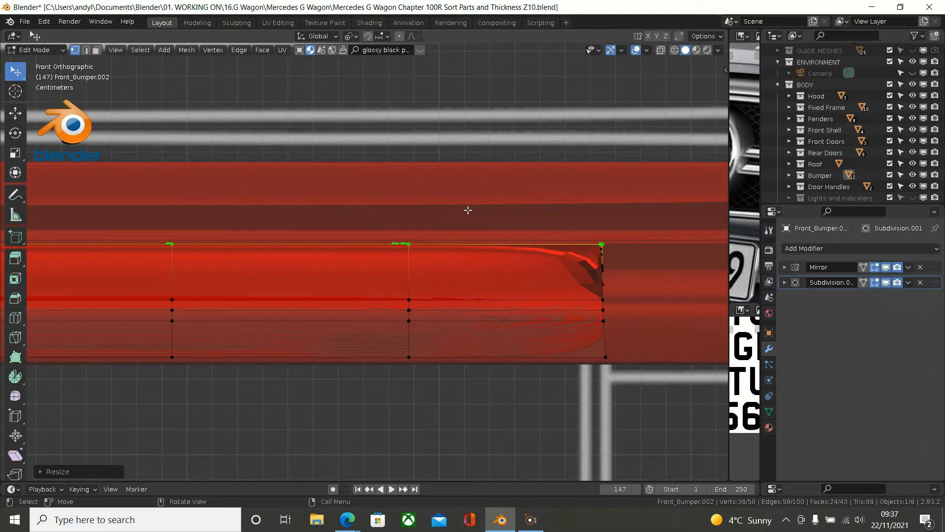
{"action": "scroll", "coordinate": [264, 226], "scroll_direction": "down", "scroll_amount": 2}
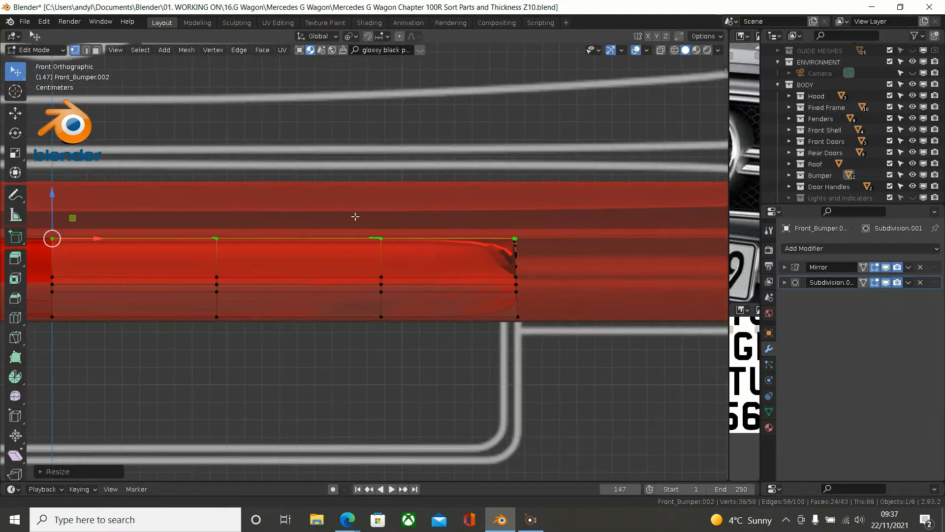
{"action": "scroll", "coordinate": [355, 216], "scroll_direction": "down", "scroll_amount": 3, "text": "ctrl"}
{"action": "left_click_drag", "start_coordinate": [99, 198], "coordinate": [99, 187]}
{"action": "middle_click_drag", "start_coordinate": [113, 226], "coordinate": [29, 243]}
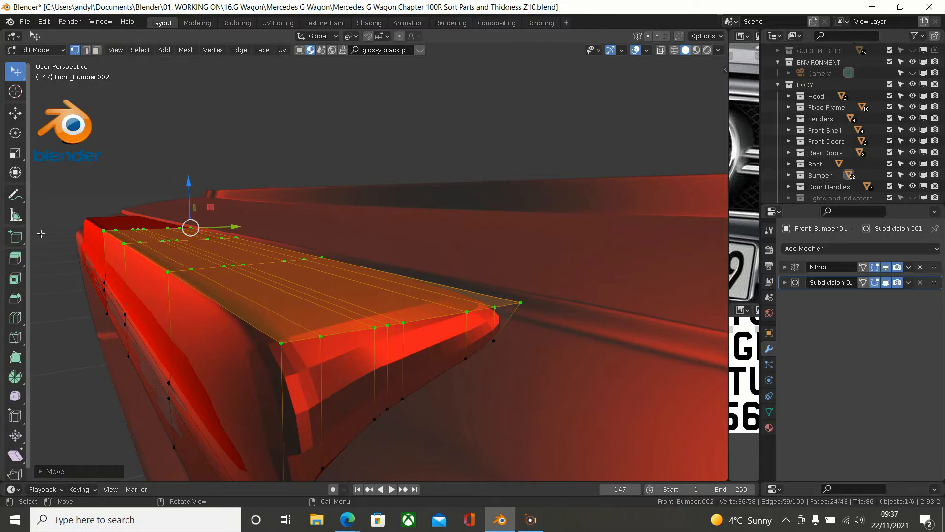
{"action": "middle_click_drag", "start_coordinate": [124, 232], "coordinate": [119, 228]}
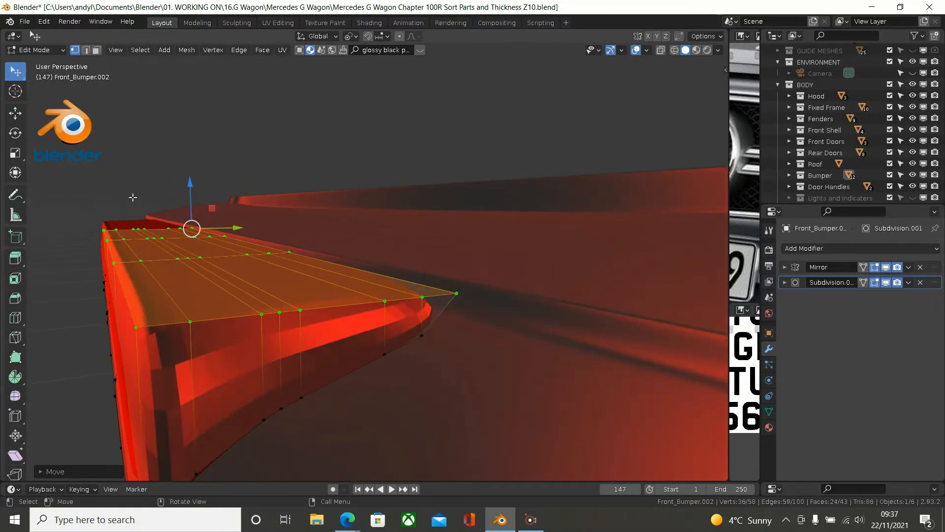
{"action": "left_click_drag", "start_coordinate": [191, 189], "coordinate": [191, 159]}
{"action": "mouse_move", "coordinate": [183, 174]}
{"action": "middle_mouse_down"}
{"action": "mouse_move", "coordinate": [160, 179]}
{"action": "mouse_move", "coordinate": [170, 178]}
{"action": "middle_mouse_up"}
{"action": "middle_click_drag", "start_coordinate": [217, 207], "coordinate": [235, 217]}
{"action": "middle_click_drag", "start_coordinate": [228, 274], "coordinate": [229, 225]}
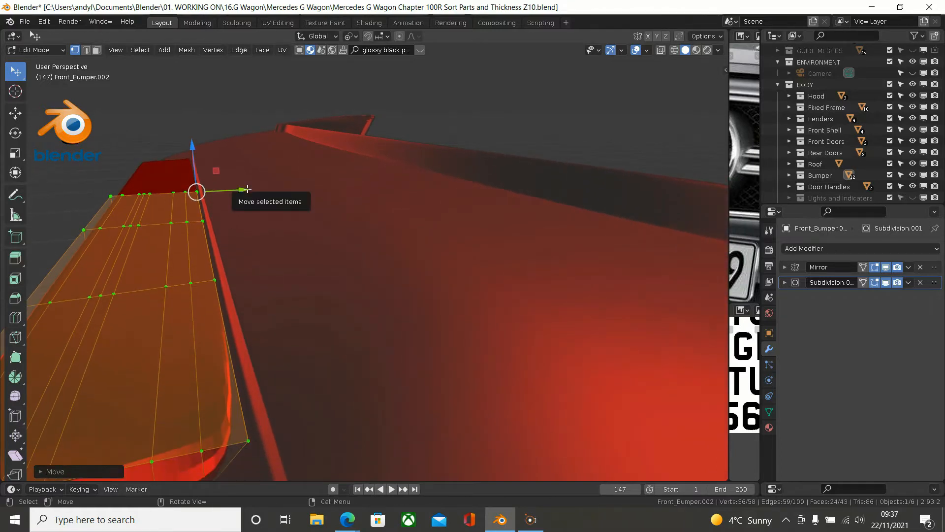
{"action": "left_click_drag", "start_coordinate": [247, 189], "coordinate": [250, 189]}
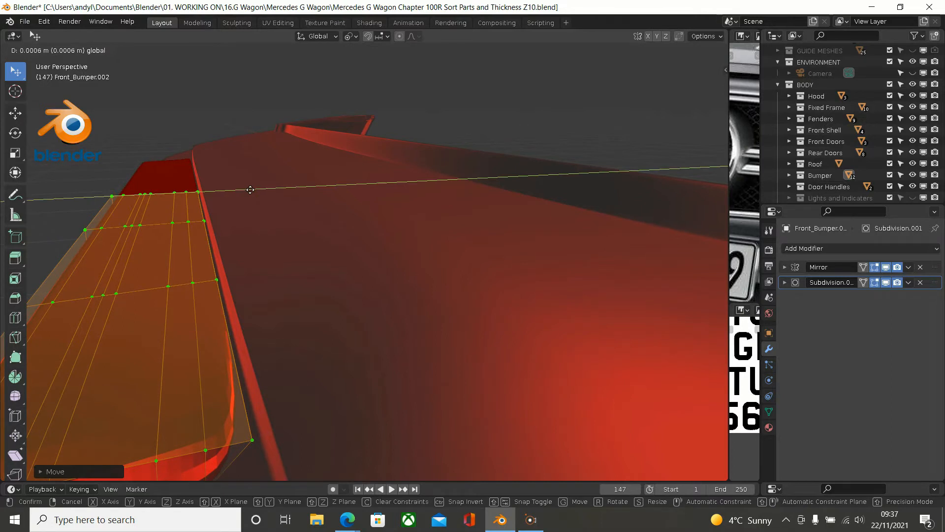
{"action": "left_click_drag", "start_coordinate": [250, 189], "coordinate": [250, 189]}
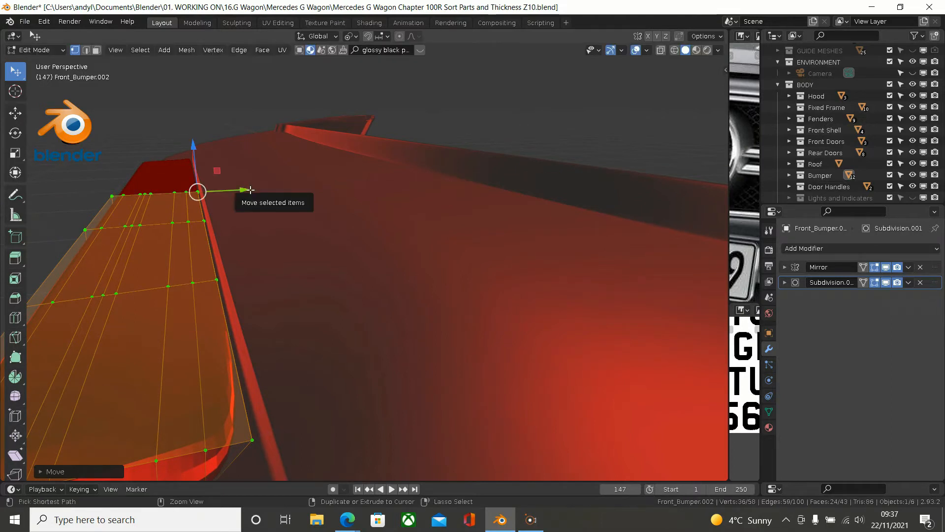
{"action": "key", "text": "ctrl+z"}
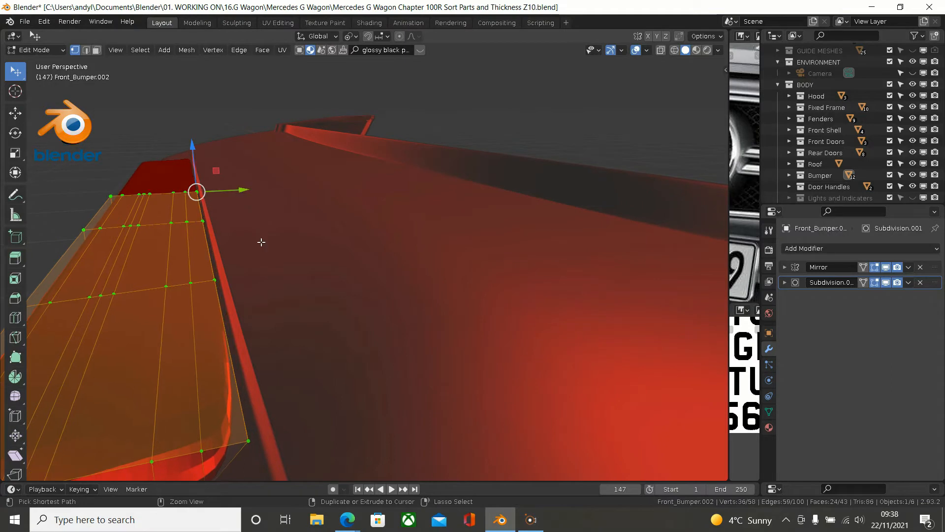
Step: Select the top surface's rear edge loop and move it along Y slightly towards the bumper
{"action": "left_click", "coordinate": [212, 251], "text": "alt"}
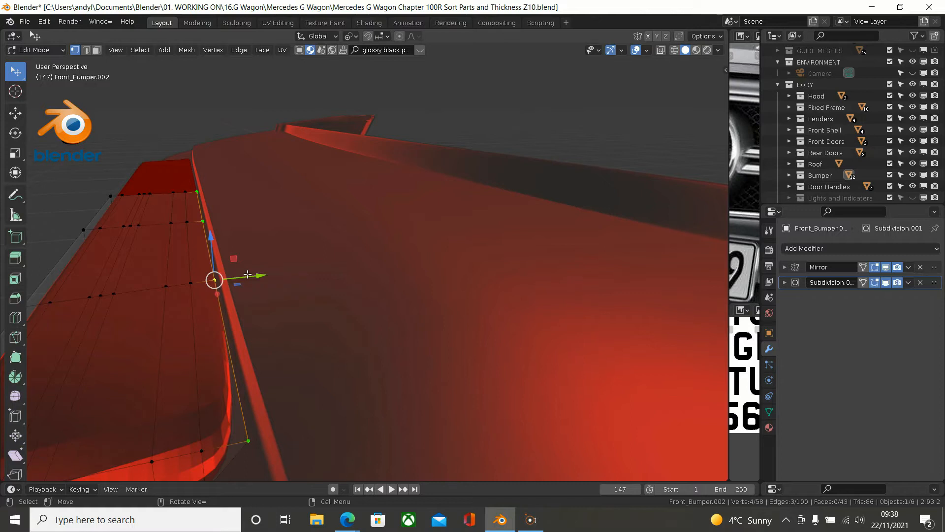
{"action": "left_click_drag", "start_coordinate": [252, 275], "coordinate": [259, 273]}
{"action": "middle_click_drag", "start_coordinate": [260, 274], "coordinate": [305, 270]}
{"action": "middle_click_drag", "start_coordinate": [246, 299], "coordinate": [232, 320]}
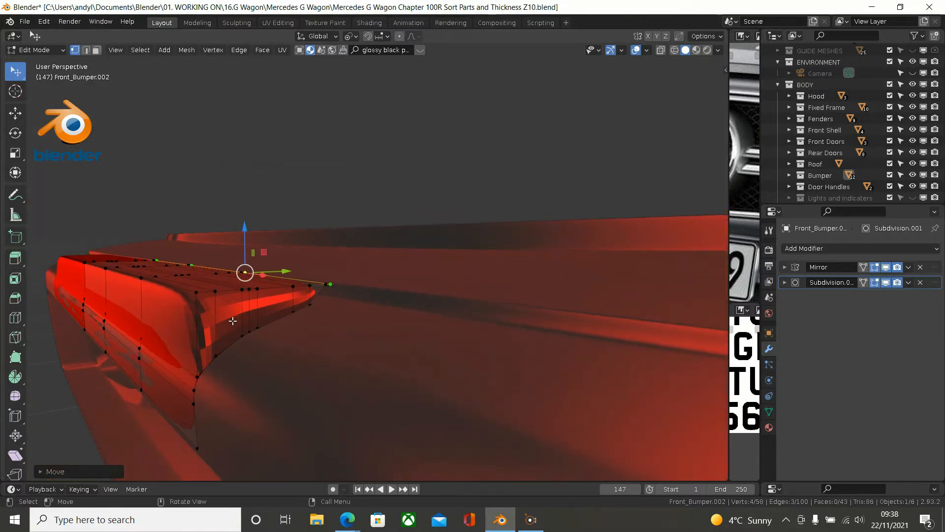
Step: Select the front faces from the top outer corner to the lower centre vertex and flatten them by scaling Y to 0
{"action": "left_click", "coordinate": [197, 297]}
{"action": "middle_click_drag", "start_coordinate": [197, 297], "coordinate": [245, 300]}
{"action": "middle_click_drag", "start_coordinate": [175, 316], "coordinate": [583, 277], "text": "shift"}
{"action": "middle_click_drag", "start_coordinate": [187, 327], "coordinate": [148, 369]}
{"action": "left_click", "coordinate": [181, 322], "text": "ctrl"}
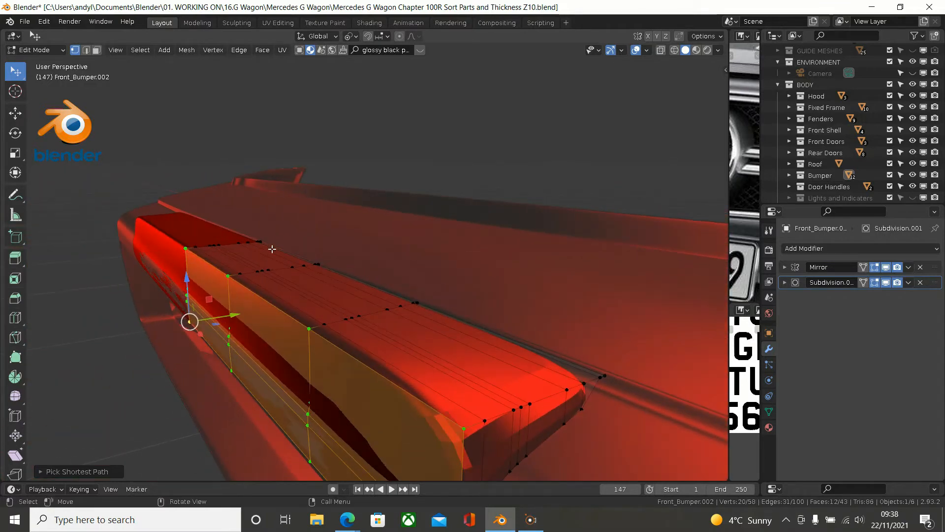
{"action": "middle_click_drag", "start_coordinate": [272, 249], "coordinate": [311, 226]}
{"action": "type", "text": "sy"}
{"action": "type", "text": "0"}
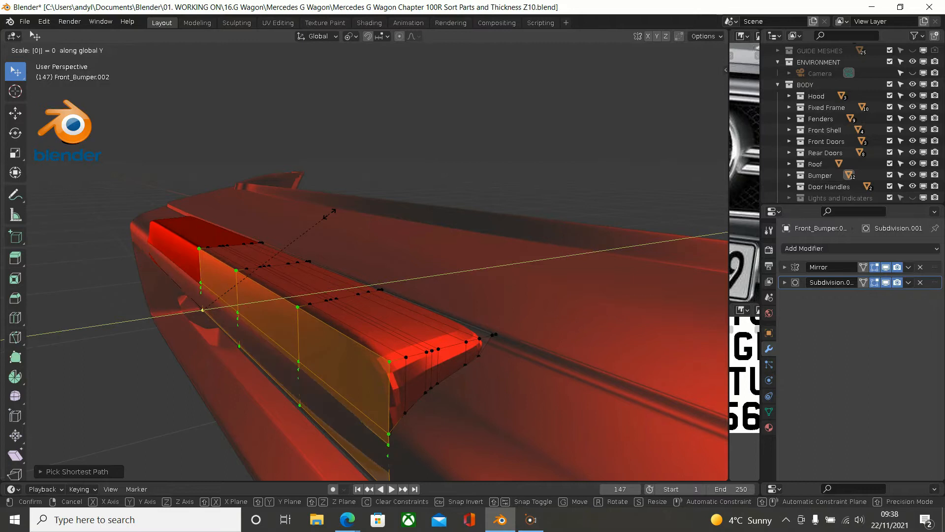
{"action": "key", "text": "Return"}
{"action": "middle_click_drag", "start_coordinate": [385, 233], "coordinate": [349, 244]}
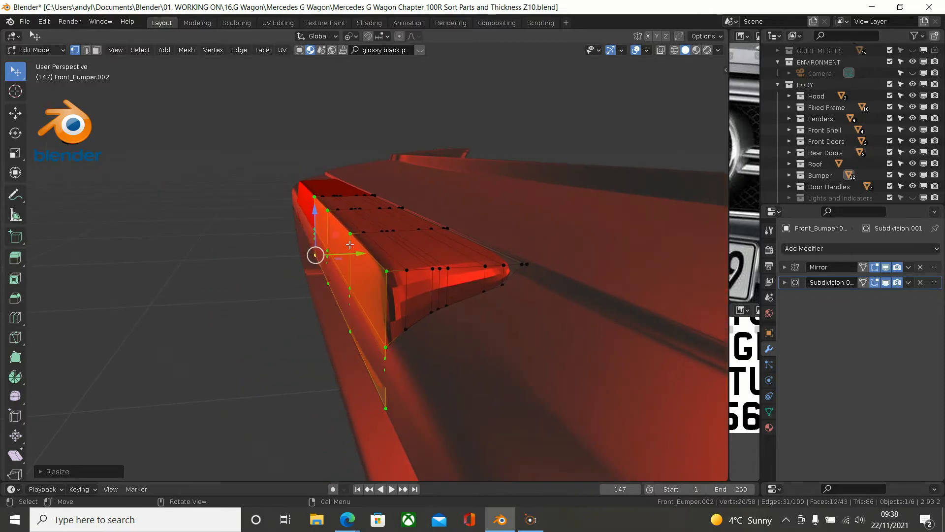
Step: Extrude the flattened front faces about 0.016 m forward along Y to meet the blueprint's front outline in right view
{"action": "key", "text": "KP_3"}
{"action": "scroll", "coordinate": [350, 246], "scroll_direction": "down", "scroll_amount": 3}
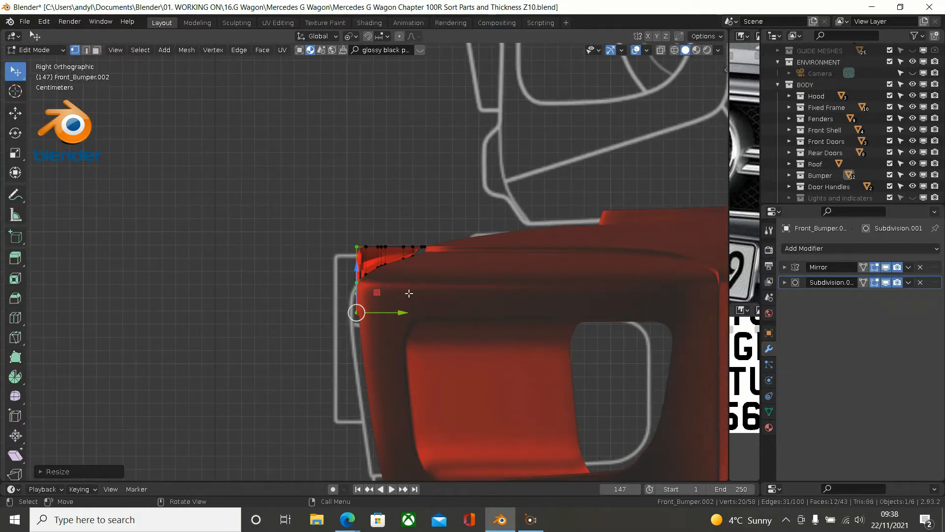
{"action": "key", "text": "e"}
{"action": "key", "text": "y"}
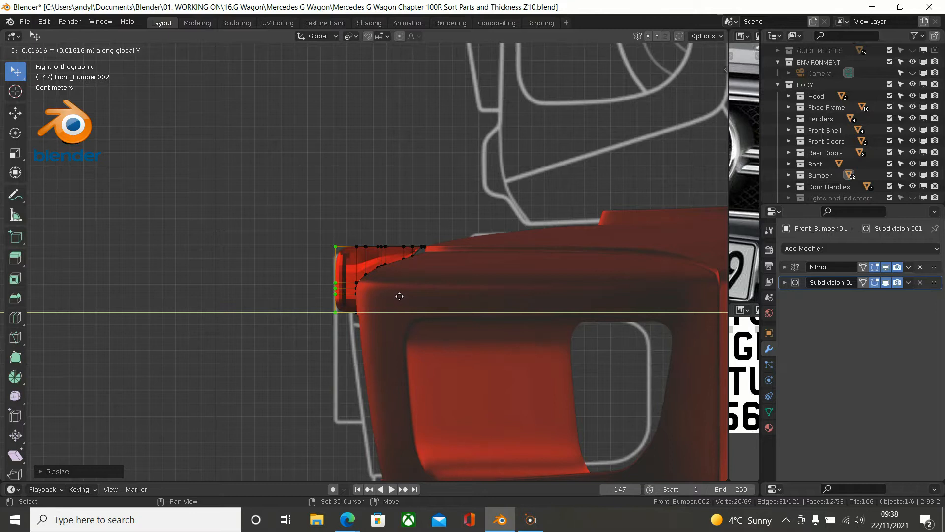
{"action": "left_click", "coordinate": [399, 295]}
{"action": "middle_click_drag", "start_coordinate": [397, 296], "coordinate": [355, 299]}
Step: Select the strip of underside faces and extrude it straight down to the blueprint's lower outline of the plate holder
{"action": "middle_click_drag", "start_coordinate": [280, 268], "coordinate": [384, 220]}
{"action": "left_click", "coordinate": [469, 226]}
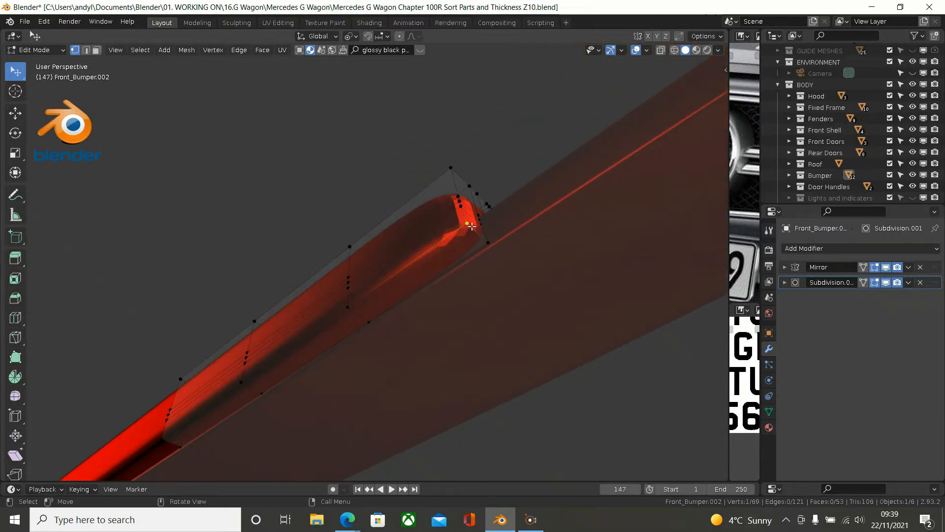
{"action": "middle_click_drag", "start_coordinate": [408, 256], "coordinate": [346, 239]}
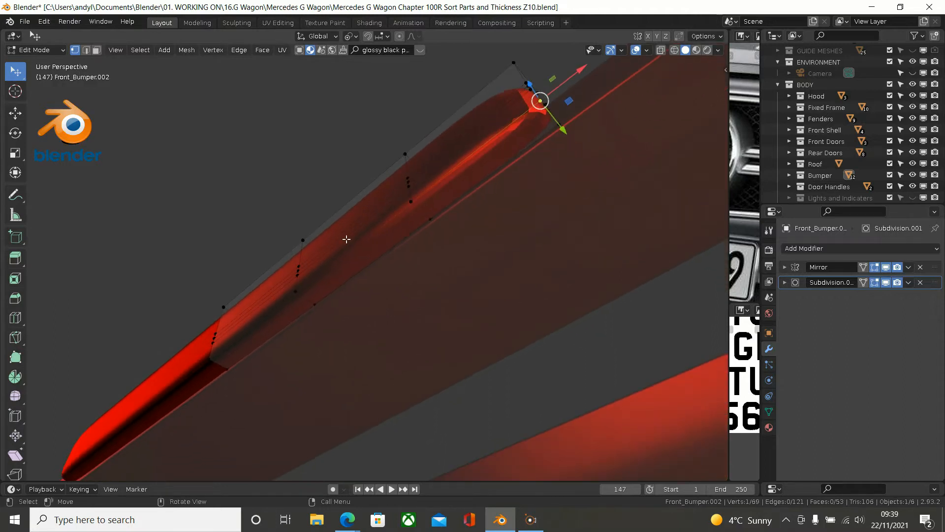
{"action": "left_click", "coordinate": [225, 374], "text": "ctrl"}
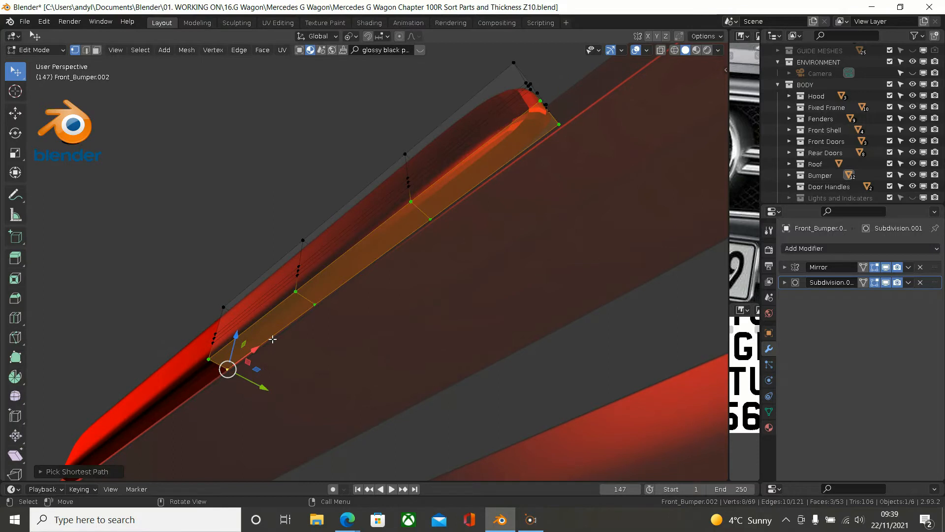
{"action": "key", "text": "KP_3"}
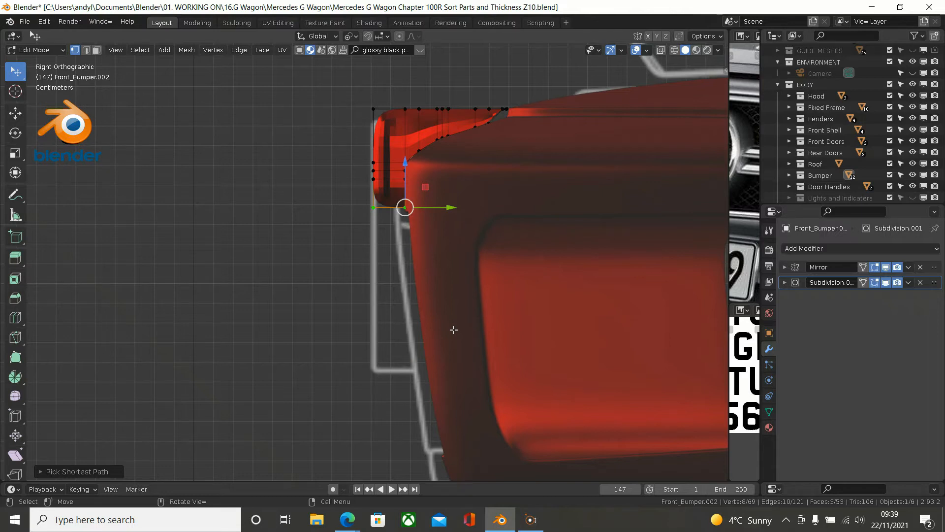
{"action": "key", "text": "e"}
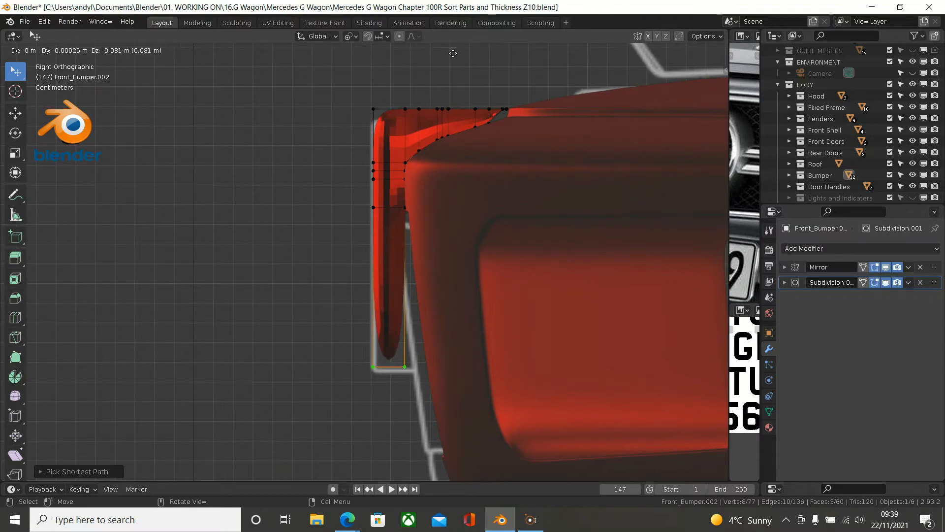
{"action": "left_click", "coordinate": [452, 58]}
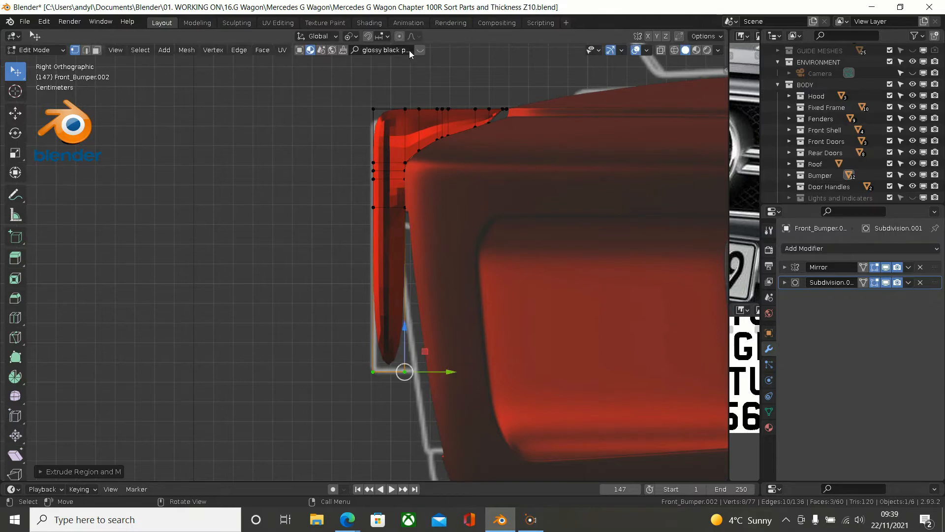
Step: In wireframe, deselect the lower front vertices and move the lower rear vertices back along Y towards the bumper, then restore solid shading
{"action": "key", "text": "z"}
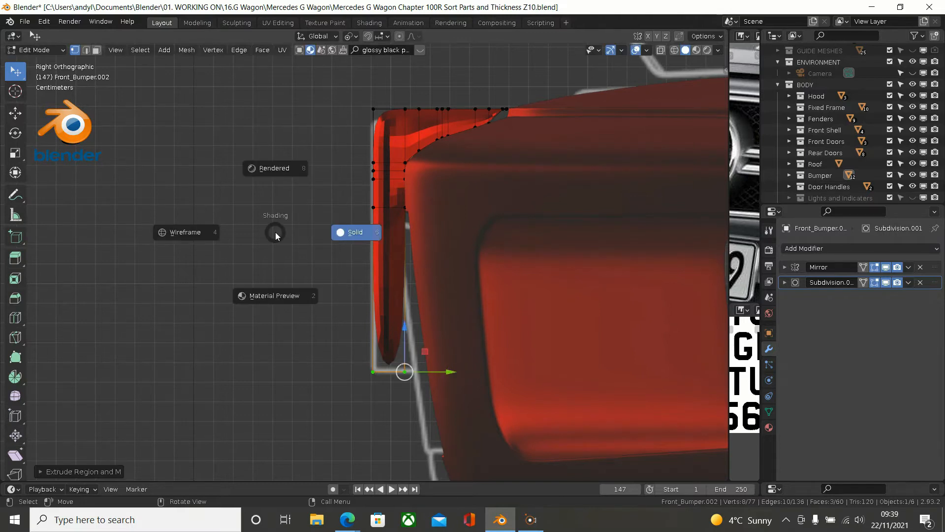
{"action": "left_click", "coordinate": [171, 228]}
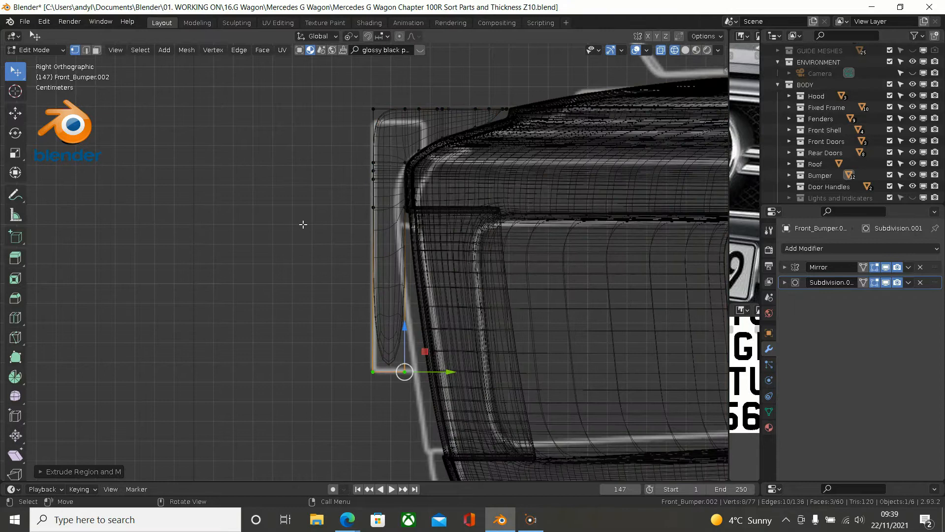
{"action": "left_click_drag", "start_coordinate": [336, 298], "coordinate": [383, 426], "text": "ctrl"}
{"action": "left_click_drag", "start_coordinate": [455, 372], "coordinate": [479, 371]}
{"action": "scroll", "coordinate": [443, 355], "scroll_direction": "down", "scroll_amount": 4}
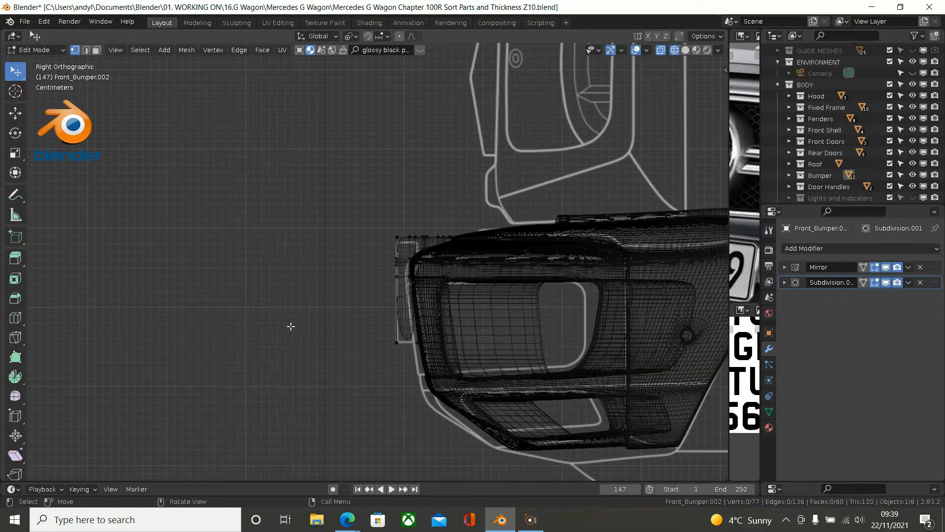
{"action": "key", "text": "z"}
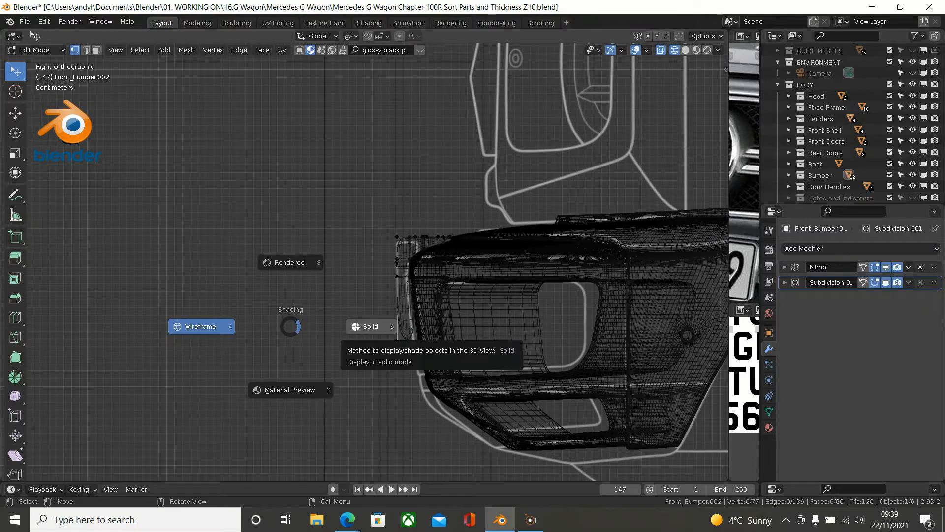
{"action": "left_click", "coordinate": [357, 327]}
Step: Add a horizontal loop cut around the plate holder's lower part and slide it down close to the bottom edge
{"action": "mouse_move", "coordinate": [358, 321]}
{"action": "middle_mouse_down"}
{"action": "mouse_move", "coordinate": [441, 307]}
{"action": "mouse_move", "coordinate": [447, 281]}
{"action": "mouse_move", "coordinate": [392, 331]}
{"action": "mouse_move", "coordinate": [479, 315]}
{"action": "mouse_move", "coordinate": [460, 340]}
{"action": "middle_mouse_up"}
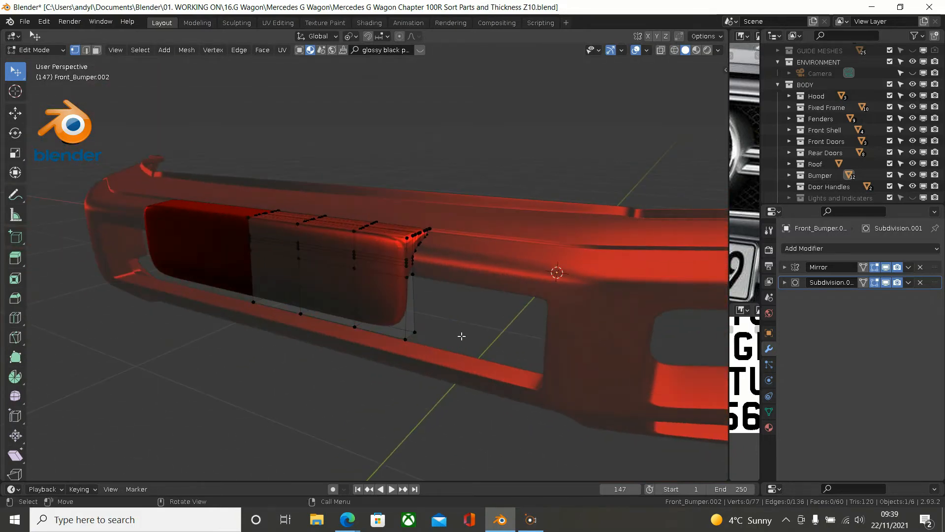
{"action": "key", "text": "KP_1"}
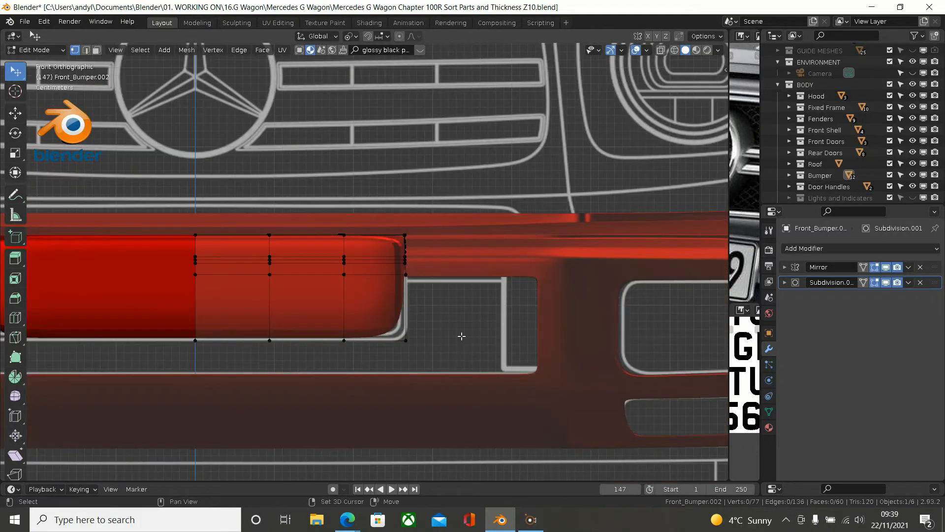
{"action": "middle_click_drag", "start_coordinate": [419, 314], "coordinate": [510, 247], "text": "shift"}
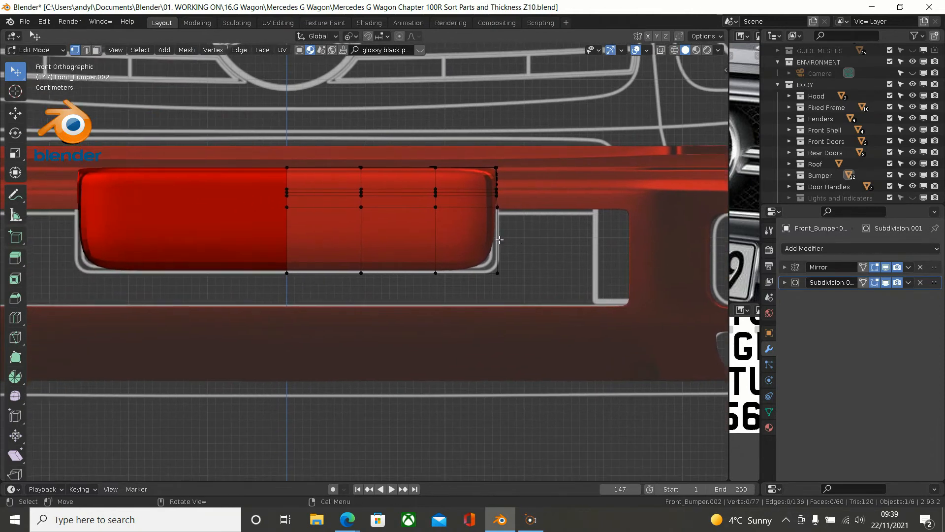
{"action": "scroll", "coordinate": [390, 252], "scroll_direction": "up", "scroll_amount": 2}
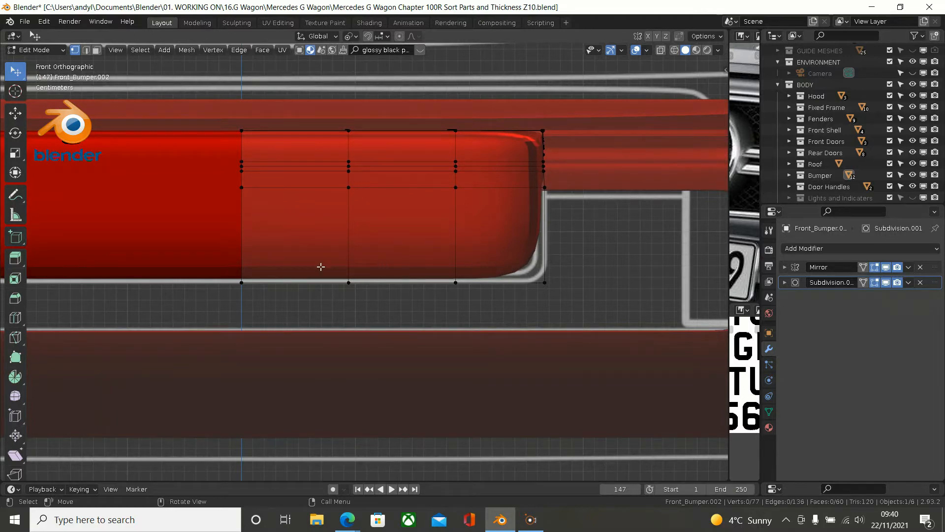
{"action": "key", "text": "ctrl+r"}
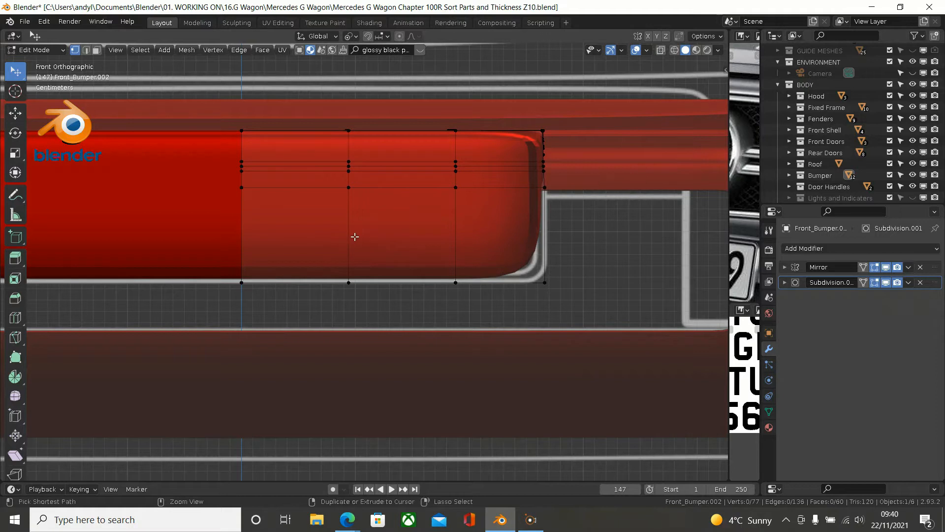
{"action": "left_click", "coordinate": [354, 236]}
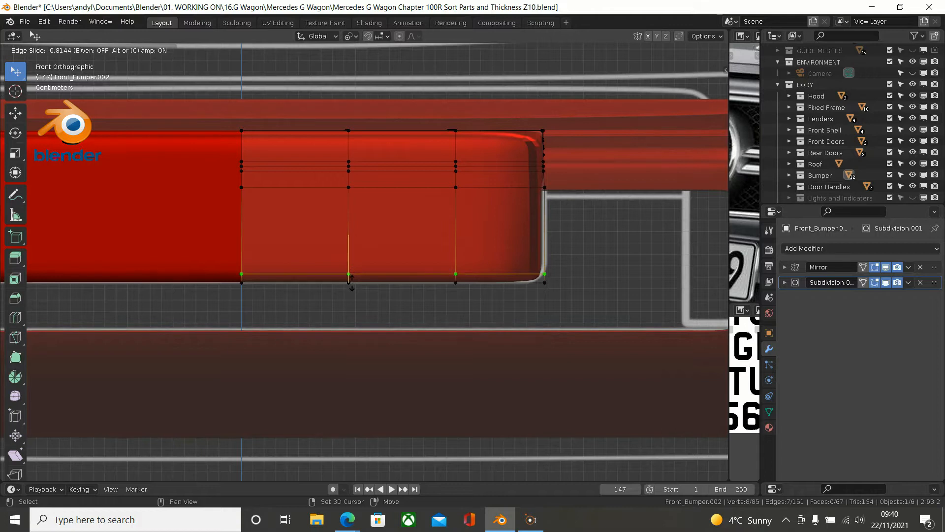
{"action": "left_click", "coordinate": [352, 312]}
{"action": "mouse_move", "coordinate": [352, 313]}
{"action": "middle_mouse_down"}
{"action": "mouse_move", "coordinate": [369, 354]}
{"action": "mouse_move", "coordinate": [327, 300]}
{"action": "mouse_move", "coordinate": [314, 299]}
{"action": "mouse_move", "coordinate": [344, 329]}
{"action": "middle_mouse_up"}
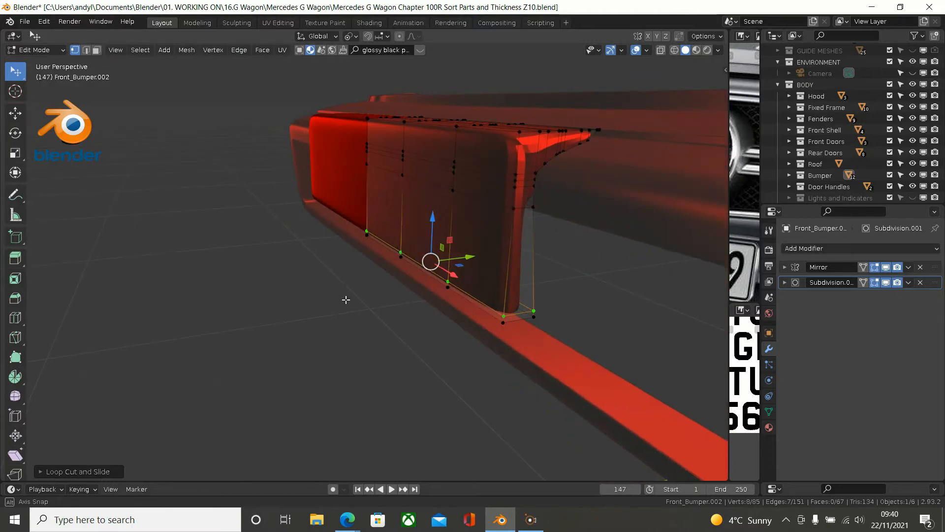
Step: Set the Subdivision modifier's render level to 3 and apply Shade Smooth to the plate holder in Object Mode
{"action": "left_click", "coordinate": [785, 282]}
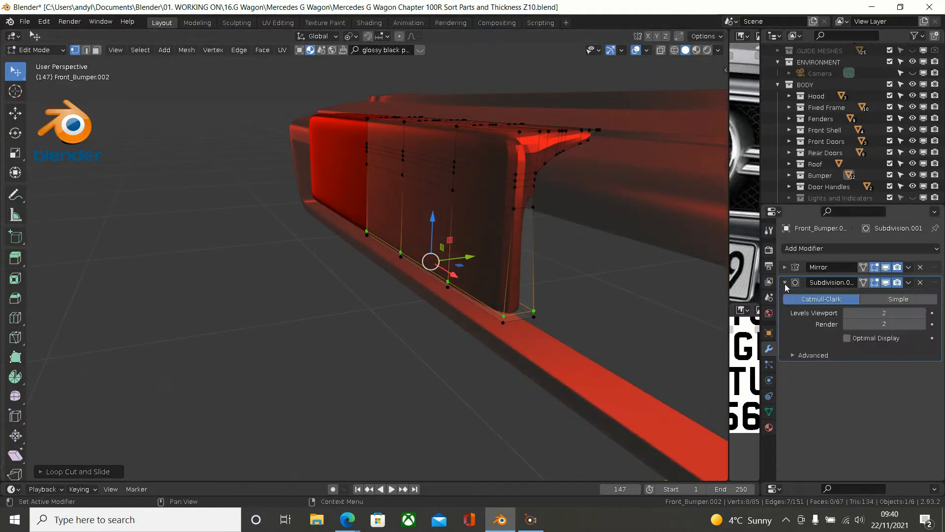
{"action": "left_click", "coordinate": [921, 324]}
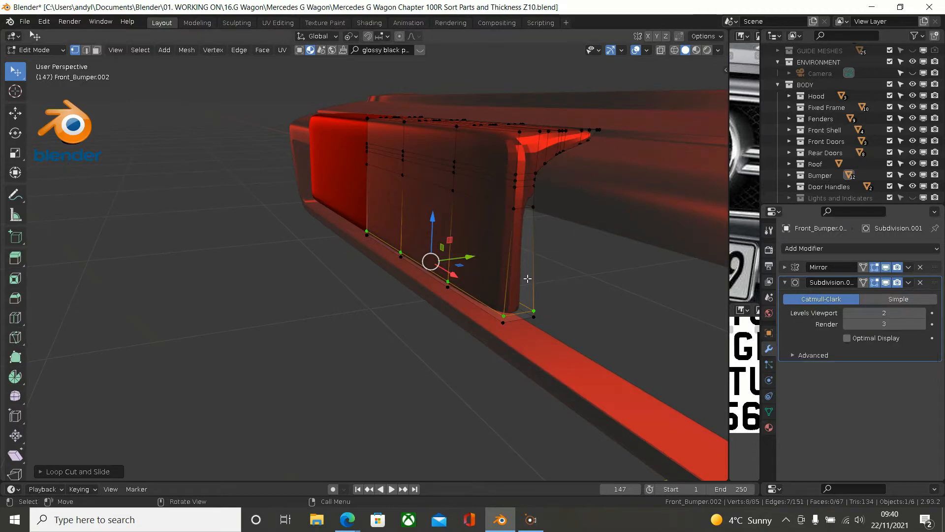
{"action": "middle_click_drag", "start_coordinate": [527, 279], "coordinate": [524, 303]}
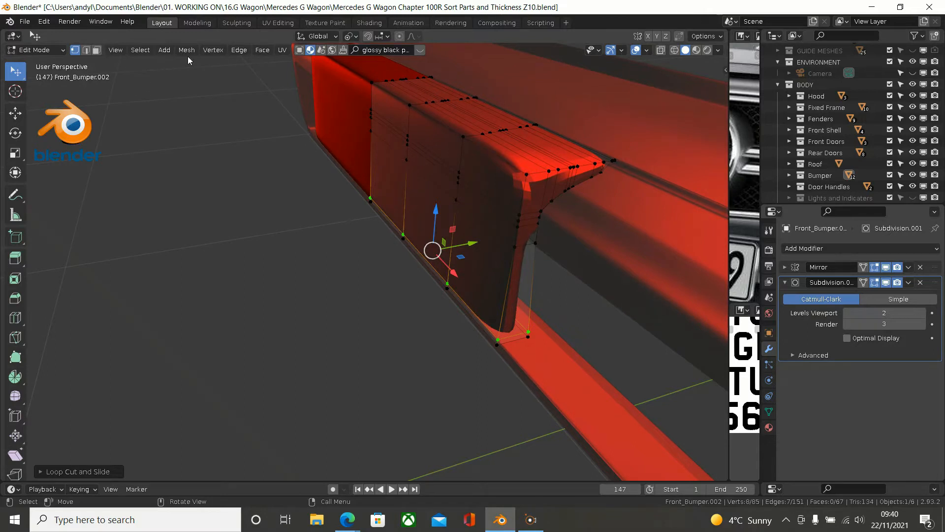
{"action": "left_click", "coordinate": [192, 140]}
{"action": "key", "text": "Tab"}
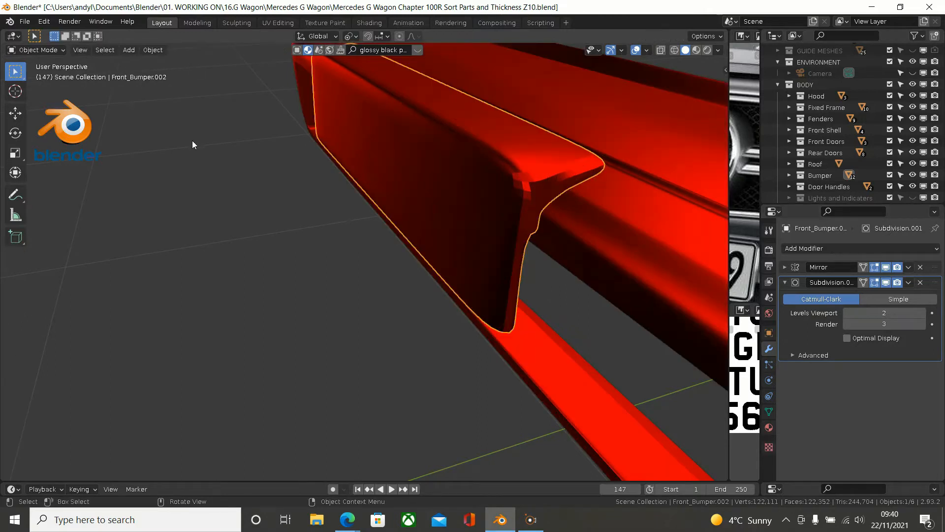
{"action": "left_click", "coordinate": [157, 54]}
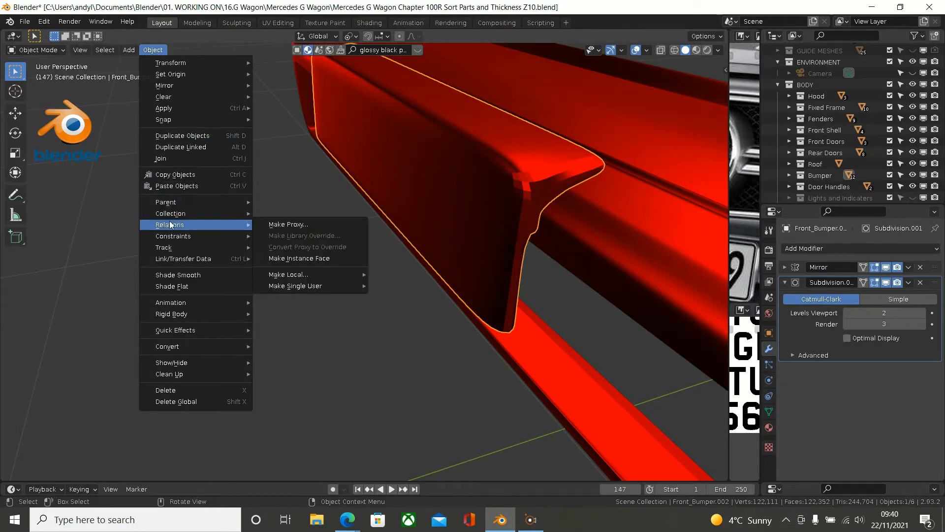
{"action": "left_click", "coordinate": [170, 274]}
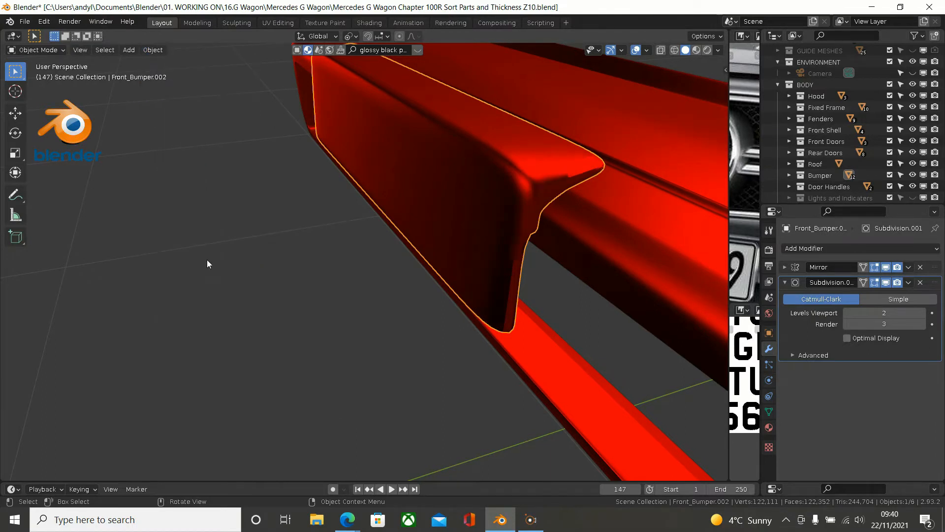
{"action": "middle_click_drag", "start_coordinate": [317, 226], "coordinate": [489, 183]}
Step: Add a vertical loop cut in the outermost section with Even on, sliding it by a factor of about 0.955 towards the outer end
{"action": "key", "text": "Tab"}
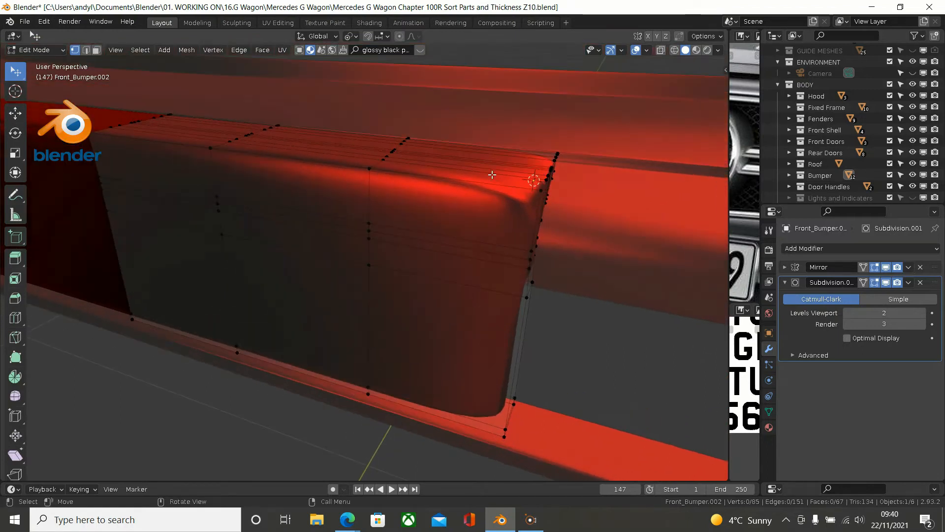
{"action": "key", "text": "ctrl+r"}
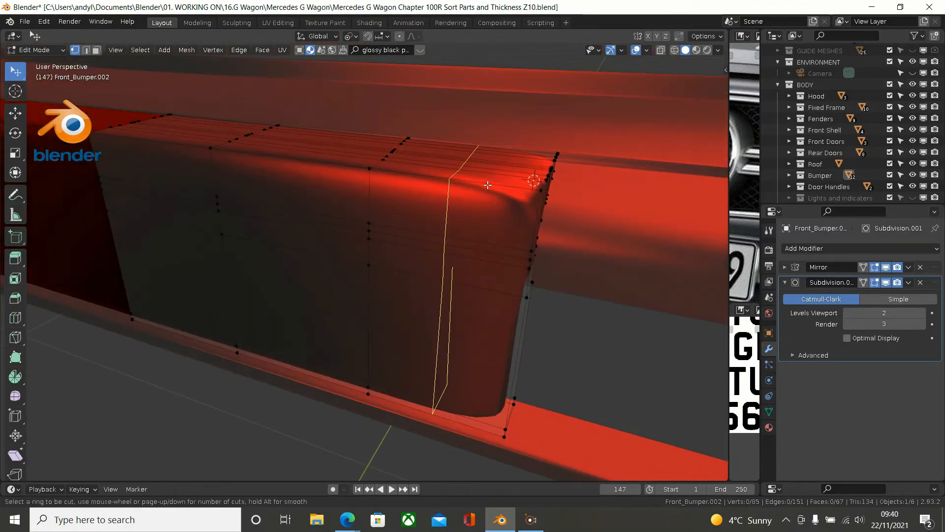
{"action": "left_click", "coordinate": [488, 184]}
{"action": "key", "text": "e"}
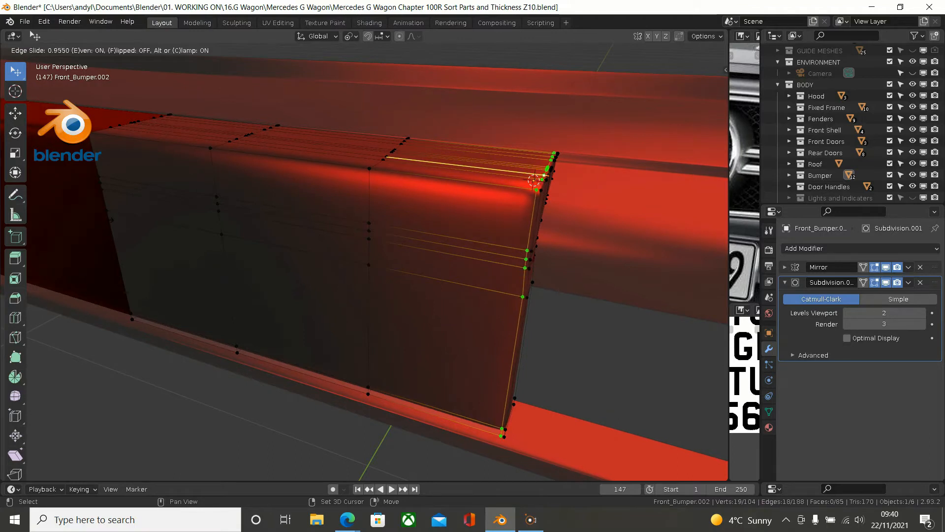
{"action": "left_click", "coordinate": [102, 219]}
{"action": "middle_click_drag", "start_coordinate": [281, 175], "coordinate": [182, 151]}
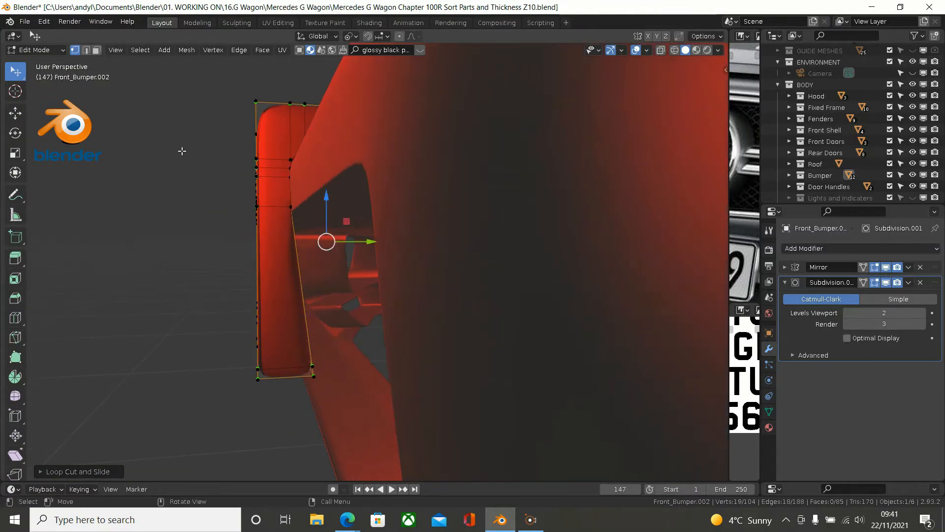
{"action": "mouse_move", "coordinate": [284, 177]}
{"action": "middle_mouse_down"}
{"action": "mouse_move", "coordinate": [287, 132]}
{"action": "mouse_move", "coordinate": [297, 174]}
{"action": "middle_mouse_up"}
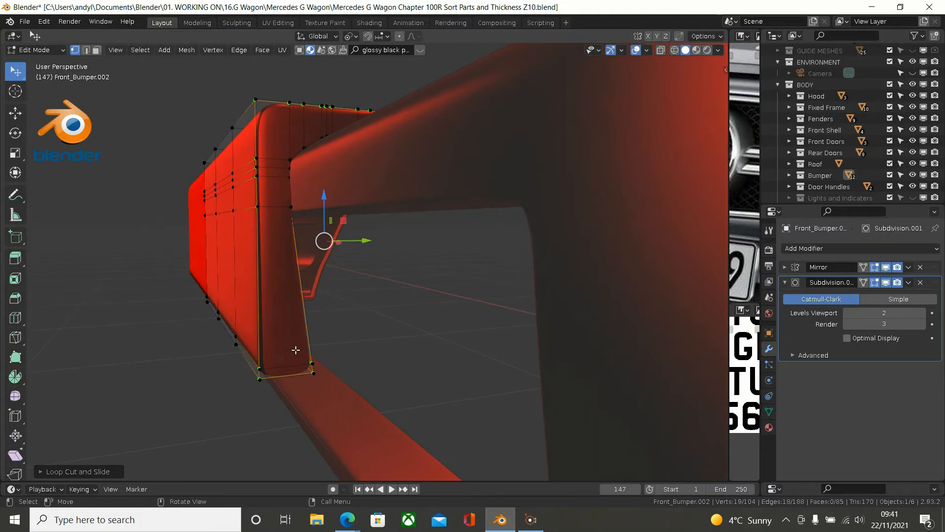
Step: Switch to wireframe shading and check the plate holder's side profile against the blueprint in the right orthographic view
{"action": "key", "text": "z"}
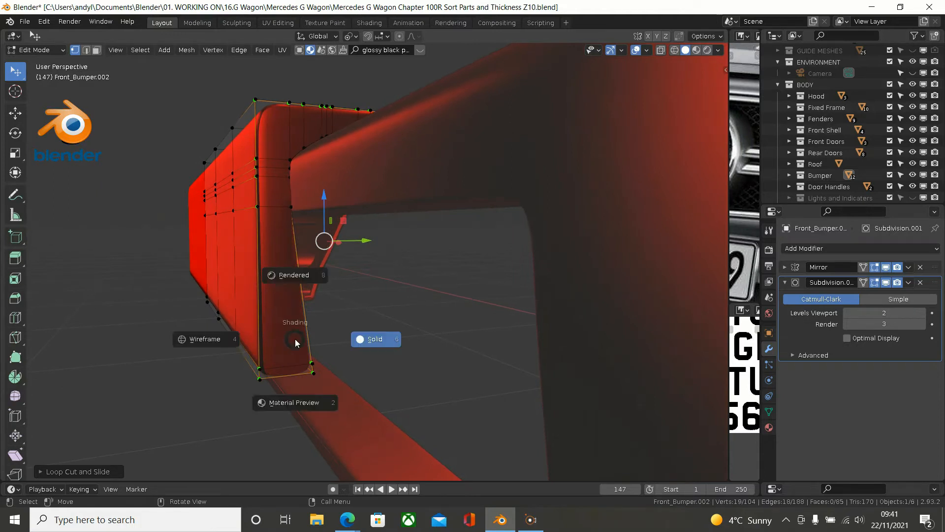
{"action": "left_click", "coordinate": [214, 341]}
{"action": "key", "text": "KP_3"}
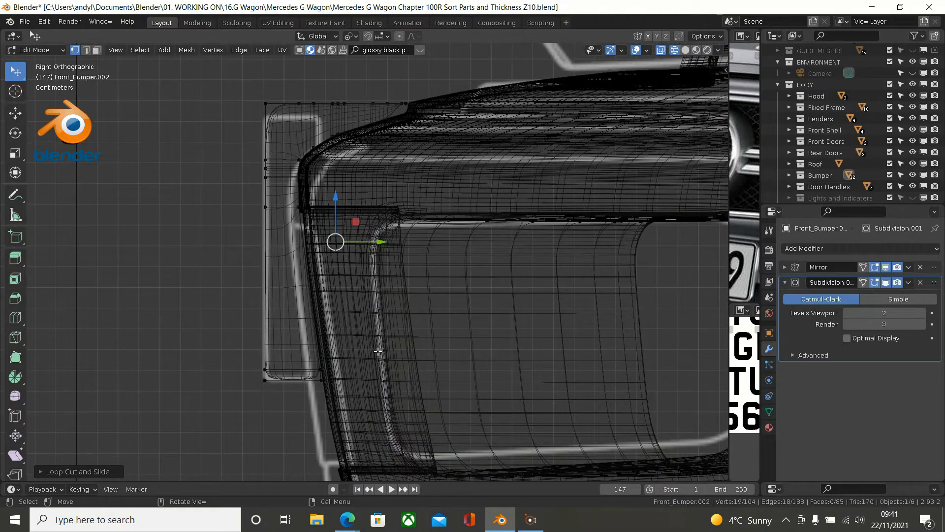
{"action": "middle_click_drag", "start_coordinate": [377, 351], "coordinate": [431, 376]}
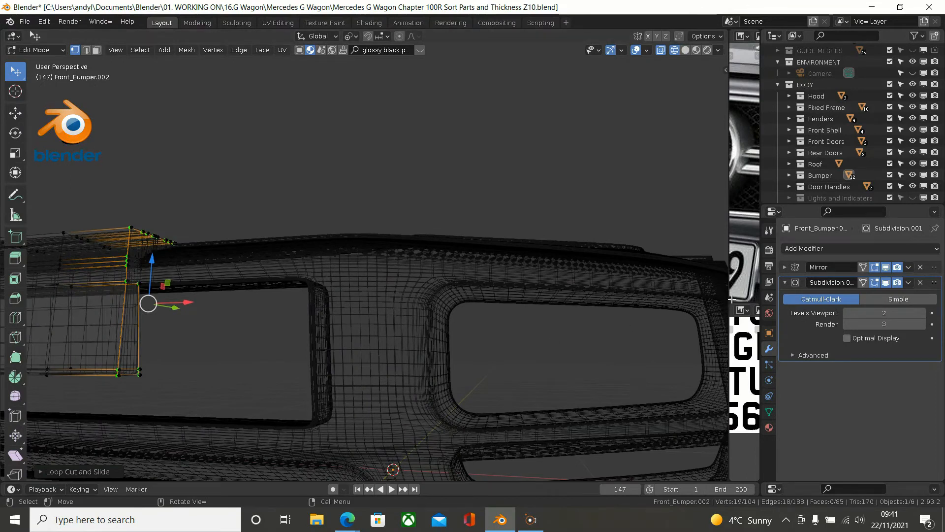
Step: Examine the lower corner and side depth of the number plate holder in the enlarged reference photo, then restore the 3D viewport's width
{"action": "left_click_drag", "start_coordinate": [727, 299], "coordinate": [188, 299]}
{"action": "scroll", "coordinate": [498, 245], "scroll_direction": "up", "scroll_amount": 3}
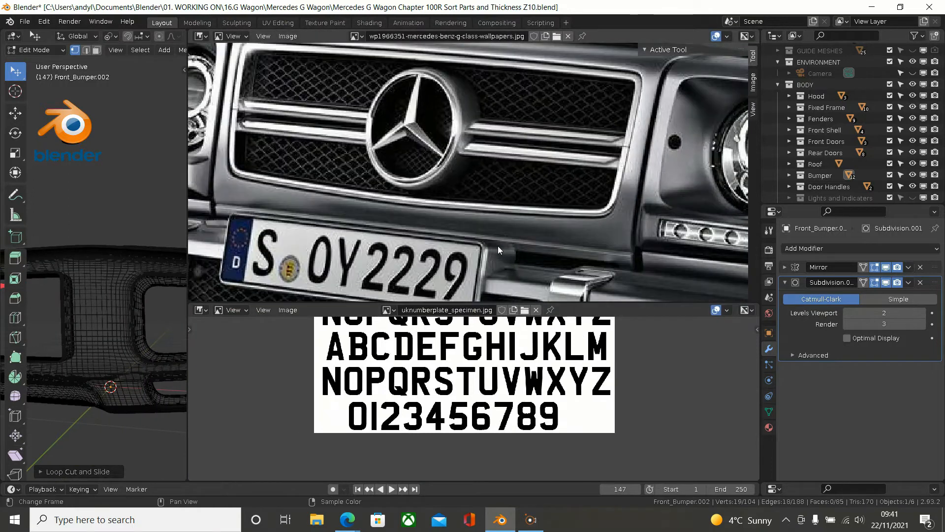
{"action": "middle_click_drag", "start_coordinate": [498, 252], "coordinate": [492, 114]}
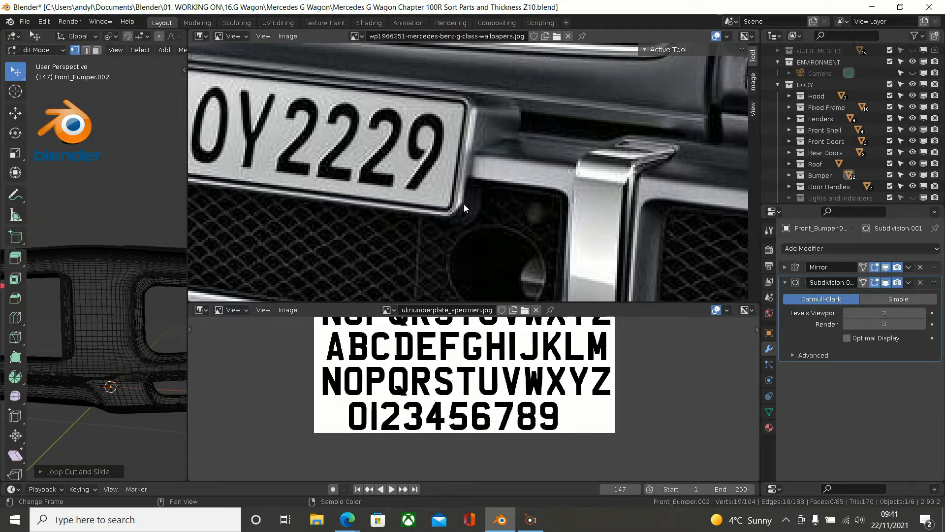
{"action": "left_click_drag", "start_coordinate": [188, 278], "coordinate": [745, 281]}
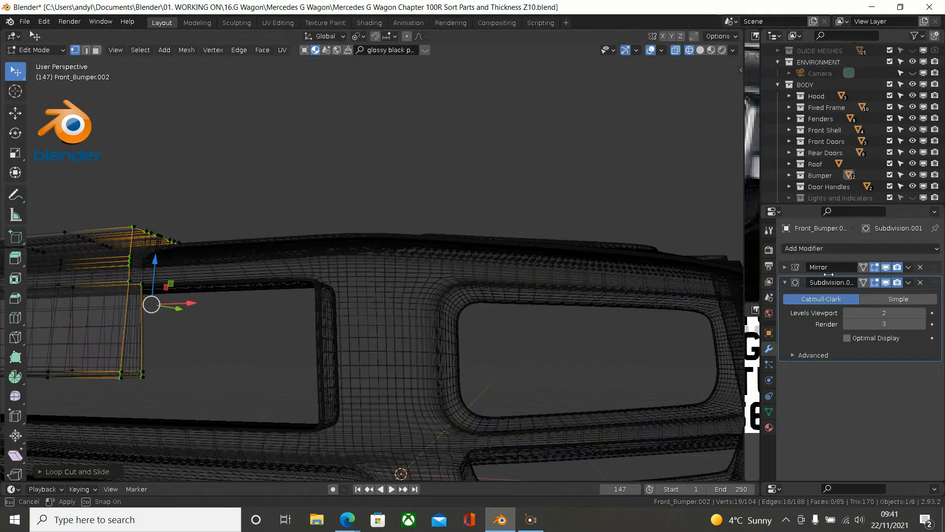
{"action": "middle_click_drag", "start_coordinate": [328, 295], "coordinate": [259, 312]}
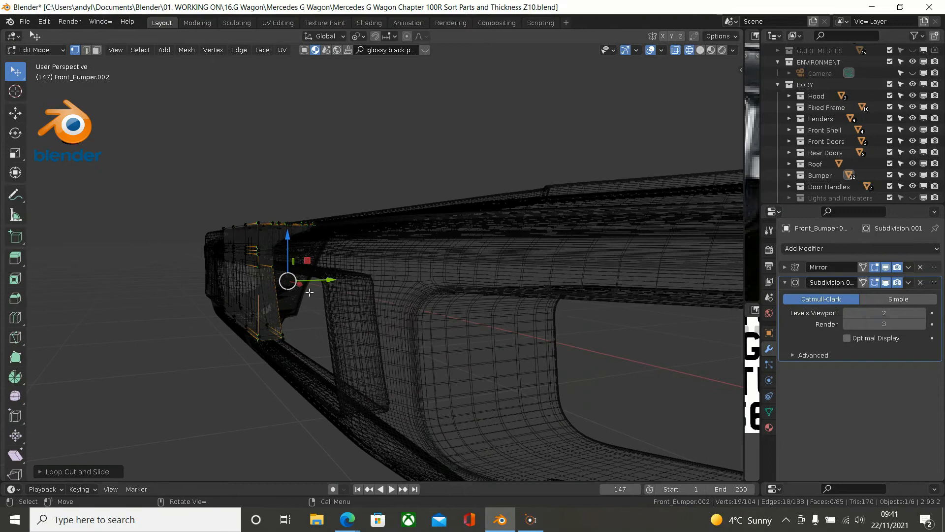
{"action": "scroll", "coordinate": [288, 290], "scroll_direction": "up", "scroll_amount": 4}
{"action": "scroll", "coordinate": [288, 290], "scroll_direction": "up", "scroll_amount": 1}
{"action": "scroll", "coordinate": [288, 289], "scroll_direction": "down", "scroll_amount": 1}
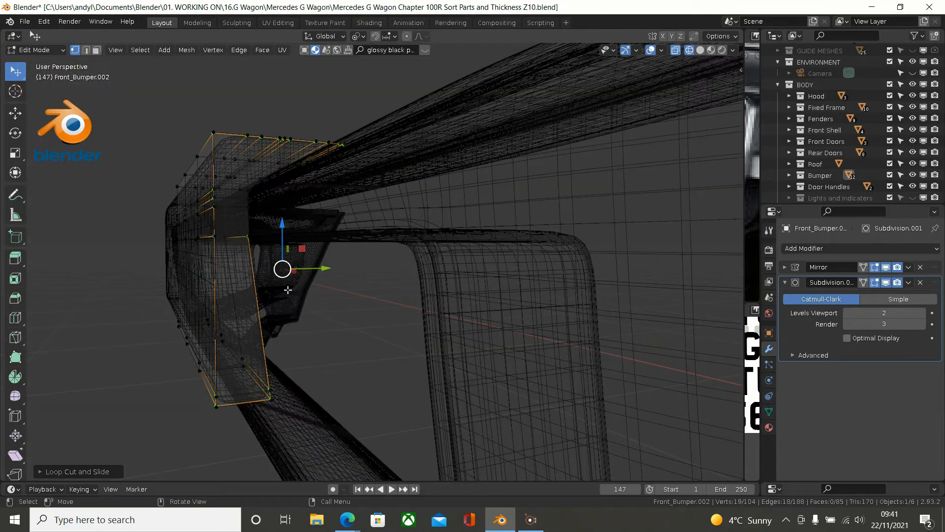
Step: In the right orthographic view, select the lower rear vertices plus the rear-edge vertices above them, and flatten them by scaling to 0 along Y
{"action": "key", "text": "KP_3"}
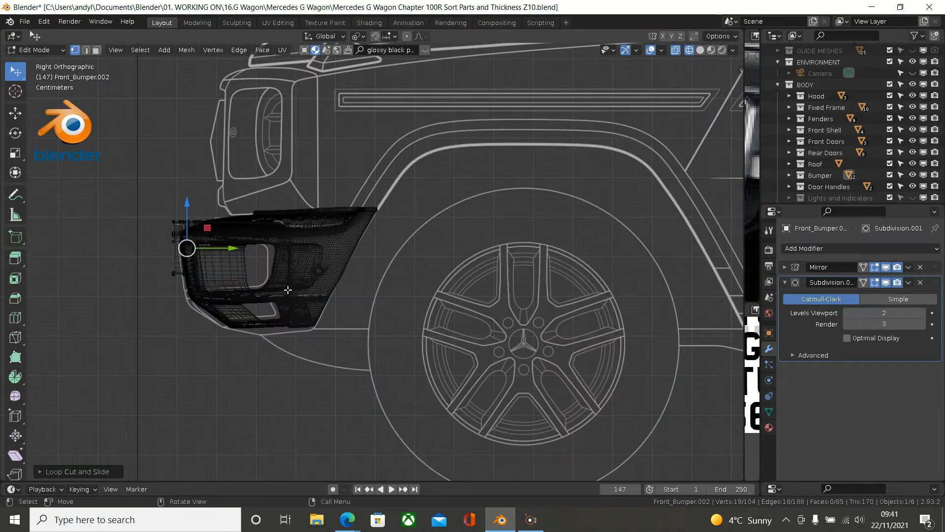
{"action": "scroll", "coordinate": [288, 290], "scroll_direction": "up", "scroll_amount": 3}
{"action": "middle_click_drag", "start_coordinate": [244, 247], "coordinate": [337, 223], "text": "shift"}
{"action": "left_click", "coordinate": [147, 224]}
{"action": "scroll", "coordinate": [153, 221], "scroll_direction": "up", "scroll_amount": 6}
{"action": "middle_click_drag", "start_coordinate": [268, 237], "coordinate": [154, 221], "text": "shift"}
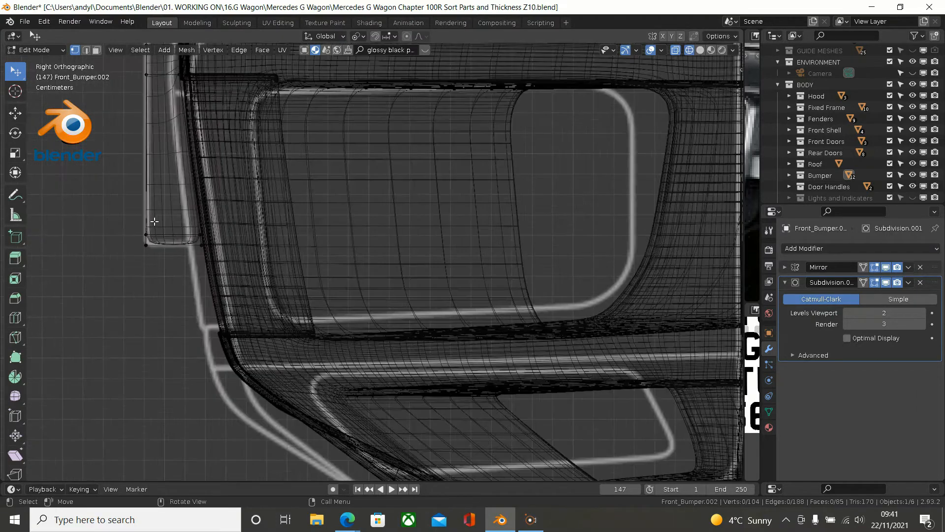
{"action": "key", "text": "b"}
{"action": "left_click_drag", "start_coordinate": [176, 211], "coordinate": [267, 282]}
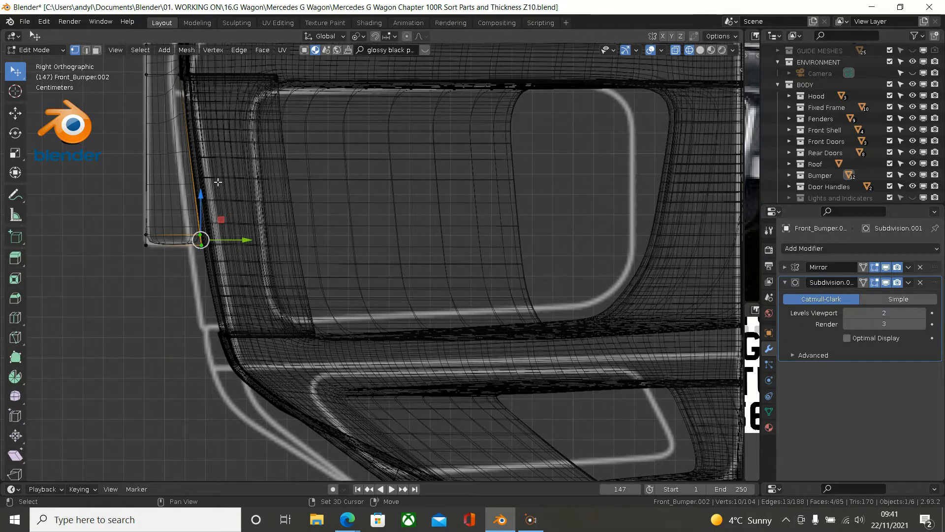
{"action": "scroll", "coordinate": [216, 187], "scroll_direction": "up", "scroll_amount": 5}
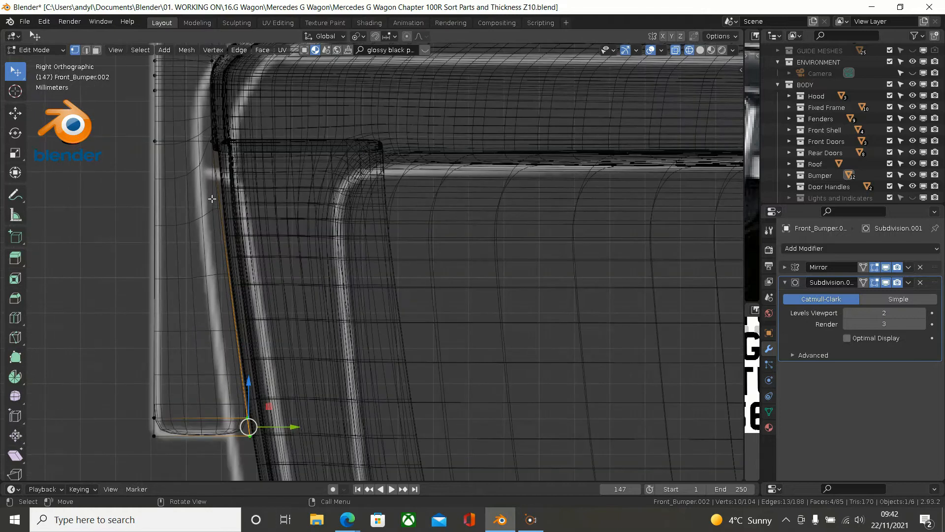
{"action": "scroll", "coordinate": [211, 199], "scroll_direction": "up", "scroll_amount": 1}
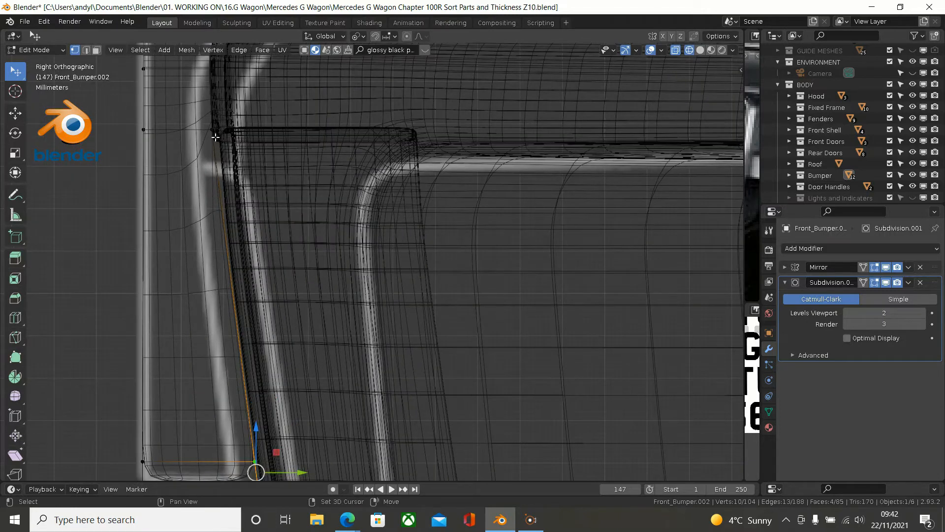
{"action": "left_click", "coordinate": [212, 130], "text": "shift"}
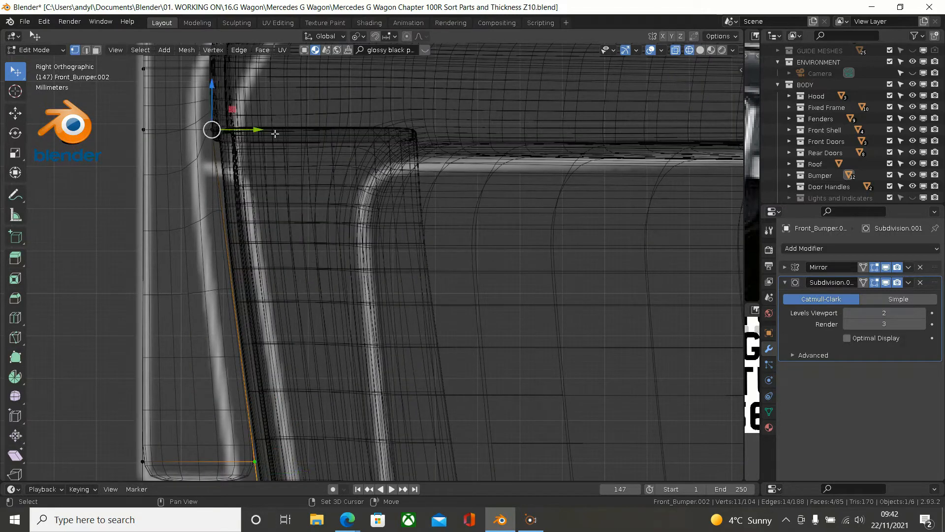
{"action": "left_click", "coordinate": [212, 130], "text": "shift"}
{"action": "scroll", "coordinate": [267, 126], "scroll_direction": "down", "scroll_amount": 1}
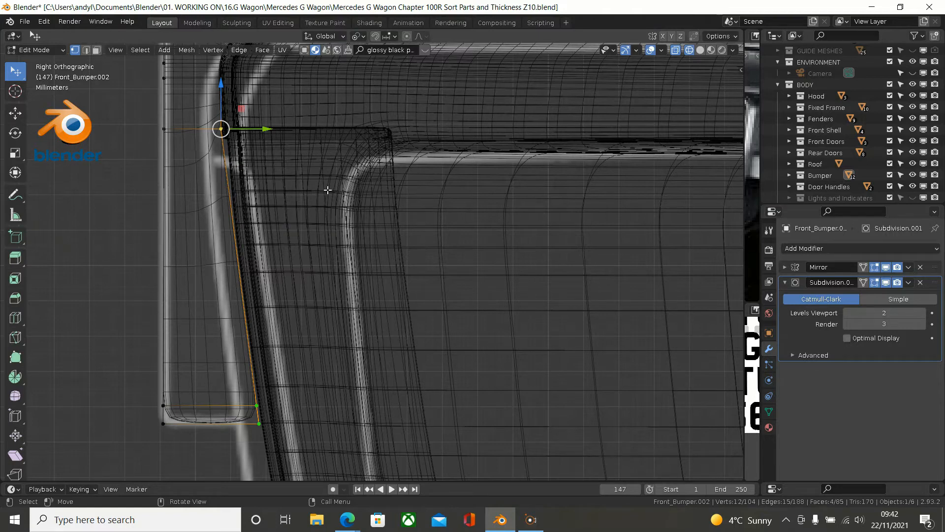
{"action": "key", "text": "s"}
{"action": "key", "text": "y"}
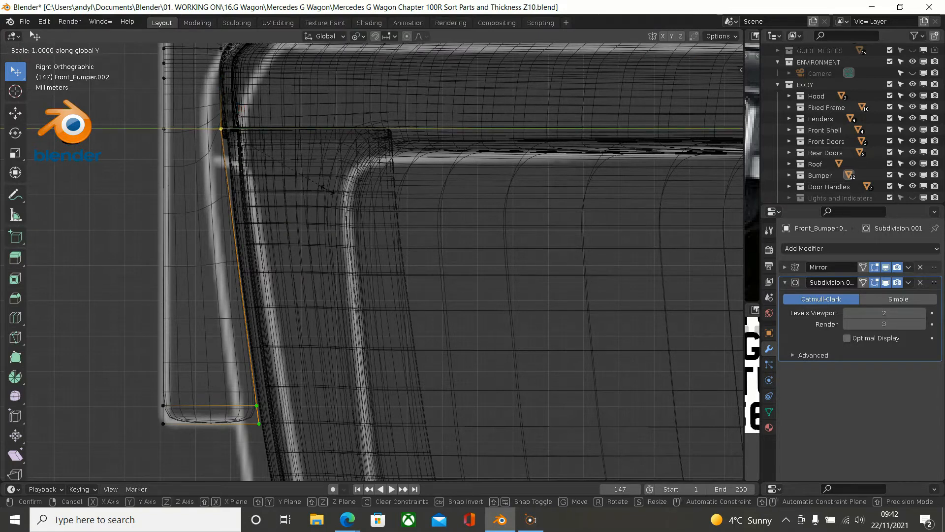
{"action": "type", "text": "0"}
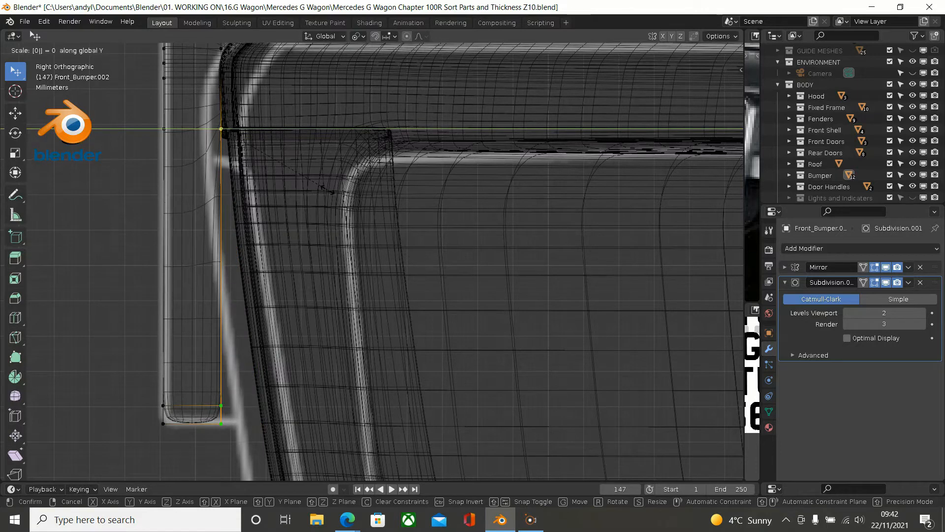
{"action": "key", "text": "Return"}
{"action": "scroll", "coordinate": [340, 216], "scroll_direction": "down", "scroll_amount": 3}
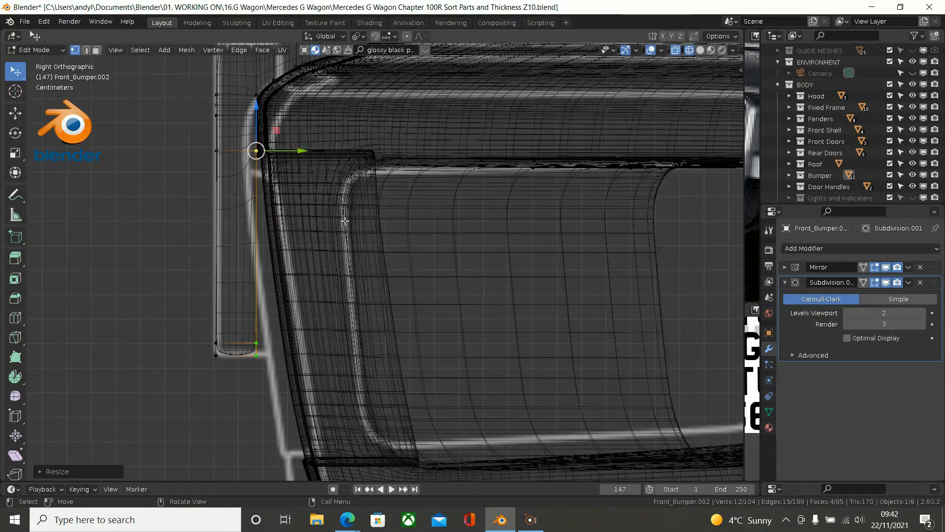
Step: Restore solid shading on the plate holder and bumper
{"action": "middle_click_drag", "start_coordinate": [348, 228], "coordinate": [410, 222]}
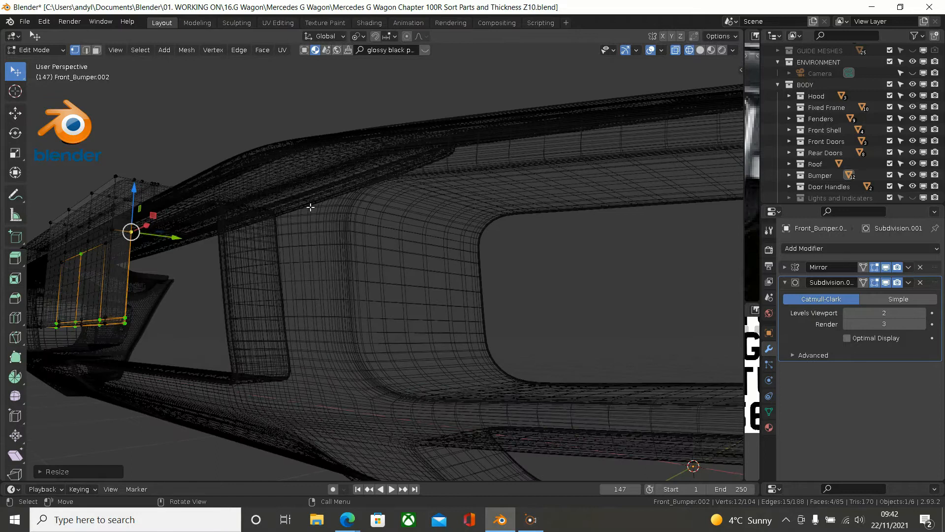
{"action": "mouse_move", "coordinate": [207, 207]}
{"action": "middle_mouse_down"}
{"action": "mouse_move", "coordinate": [247, 217]}
{"action": "mouse_move", "coordinate": [508, 220]}
{"action": "mouse_move", "coordinate": [479, 234]}
{"action": "mouse_move", "coordinate": [467, 259]}
{"action": "mouse_move", "coordinate": [408, 271]}
{"action": "mouse_move", "coordinate": [466, 271]}
{"action": "mouse_move", "coordinate": [460, 306]}
{"action": "middle_mouse_up"}
{"action": "key", "text": "z"}
{"action": "left_click", "coordinate": [451, 277]}
{"action": "scroll", "coordinate": [408, 262], "scroll_direction": "up", "scroll_amount": 2}
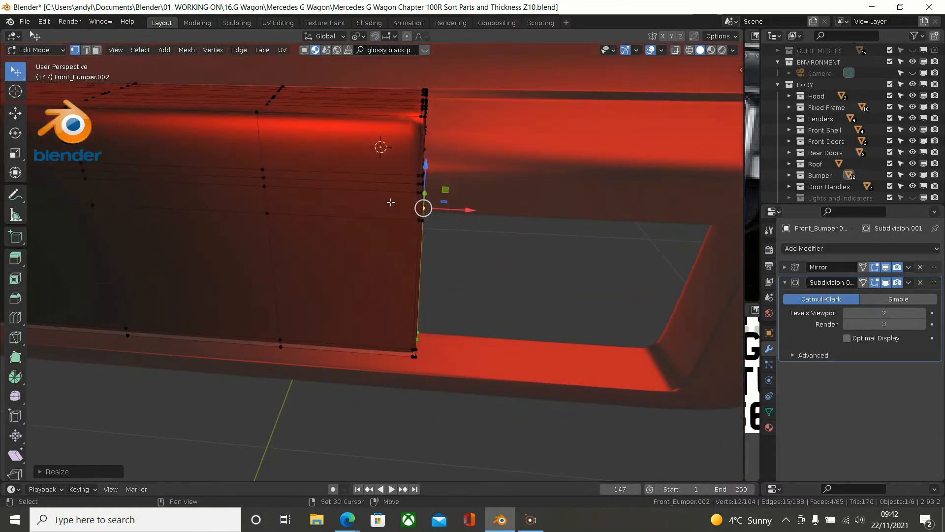
{"action": "scroll", "coordinate": [391, 205], "scroll_direction": "up", "scroll_amount": 2}
Step: Add a horizontal loop cut around the plate holder's upper part with Even and Flipped on, sliding it by about -0.89 towards the top edge
{"action": "middle_click_drag", "start_coordinate": [389, 170], "coordinate": [412, 117]}
{"action": "key", "text": "ctrl+r"}
{"action": "left_click", "coordinate": [424, 129]}
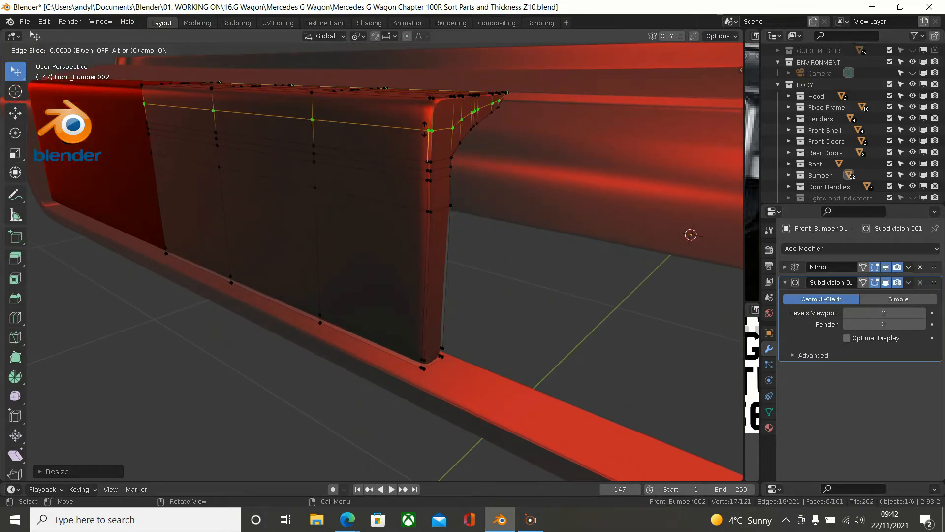
{"action": "key", "text": "e"}
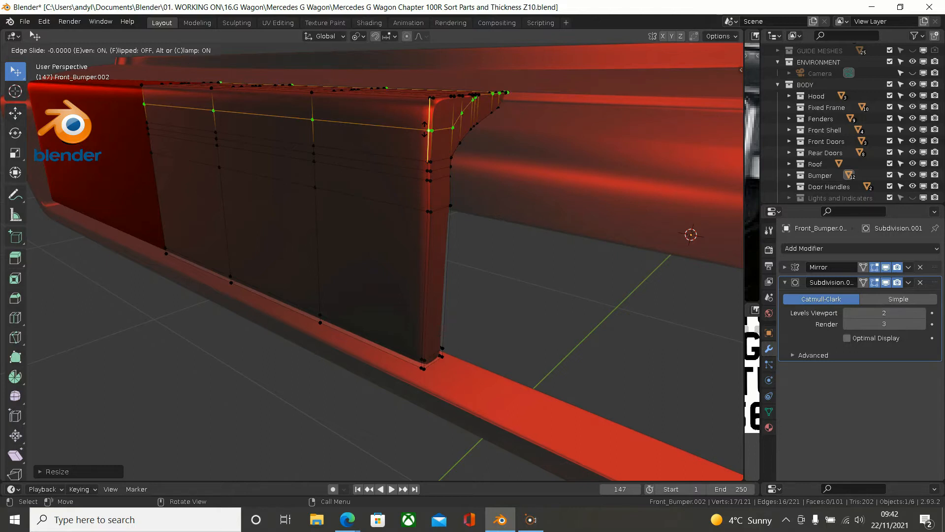
{"action": "key", "text": "f"}
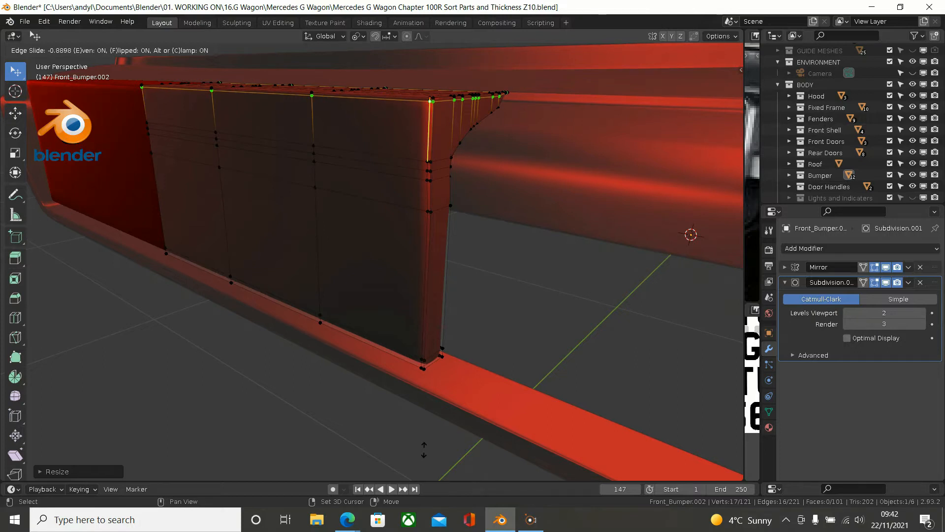
{"action": "left_click", "coordinate": [424, 449]}
Step: Edge-slide the new upper loop closer to the top edge with Even and Flipped on, by a factor of about -0.959
{"action": "scroll", "coordinate": [399, 218], "scroll_direction": "up", "scroll_amount": 2}
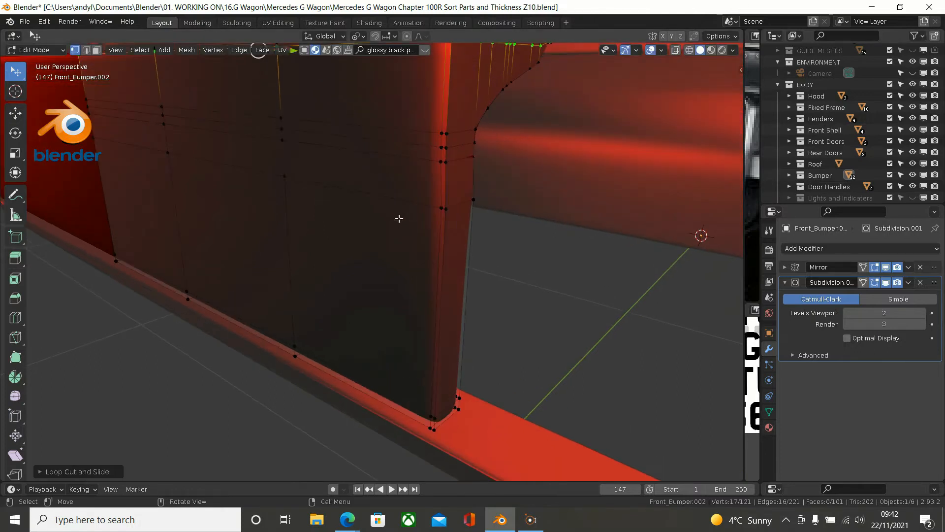
{"action": "middle_click_drag", "start_coordinate": [421, 168], "coordinate": [403, 235]}
{"action": "middle_click_drag", "start_coordinate": [447, 200], "coordinate": [477, 200]}
{"action": "scroll", "coordinate": [481, 200], "scroll_direction": "up", "scroll_amount": 1}
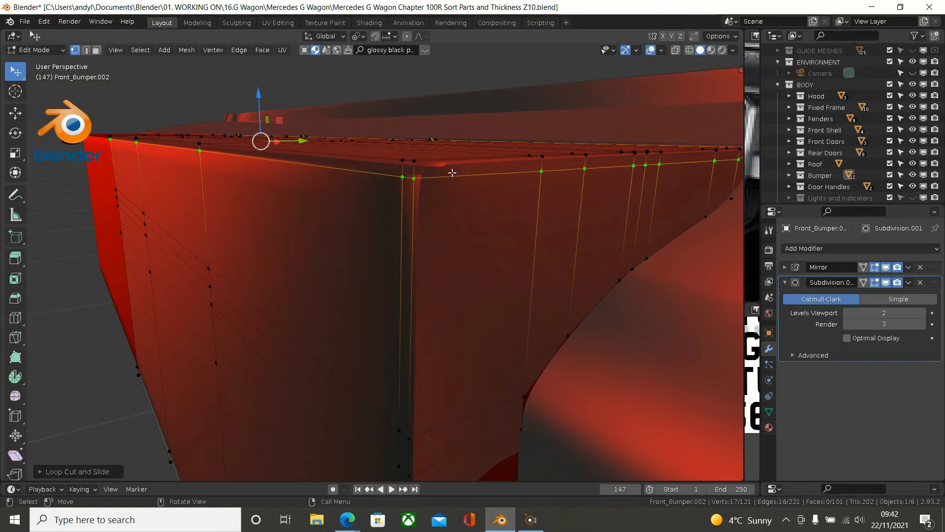
{"action": "key", "text": "g"}
{"action": "key", "text": "g"}
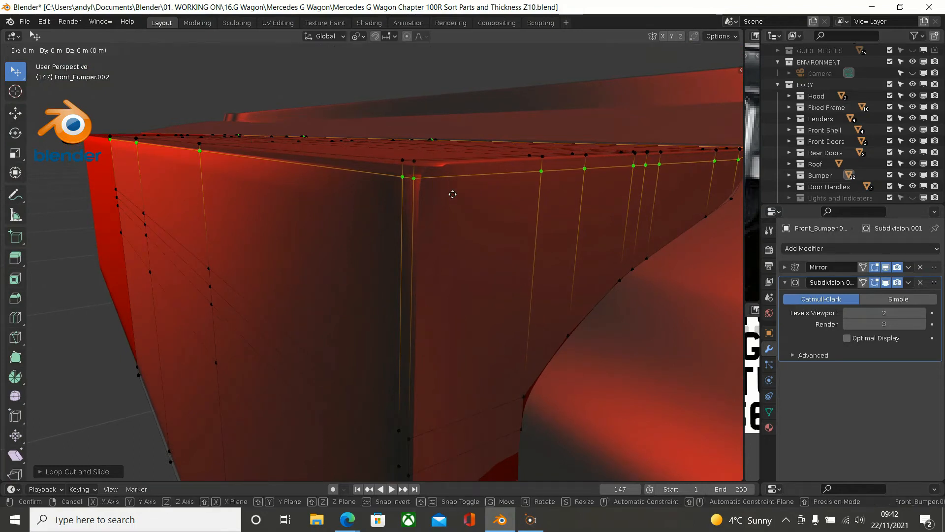
{"action": "key", "text": "e"}
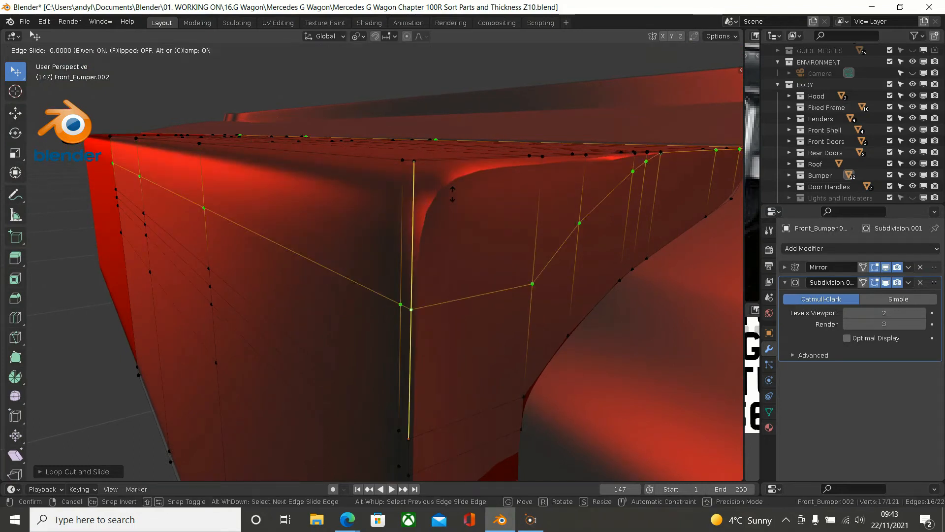
{"action": "key", "text": "f"}
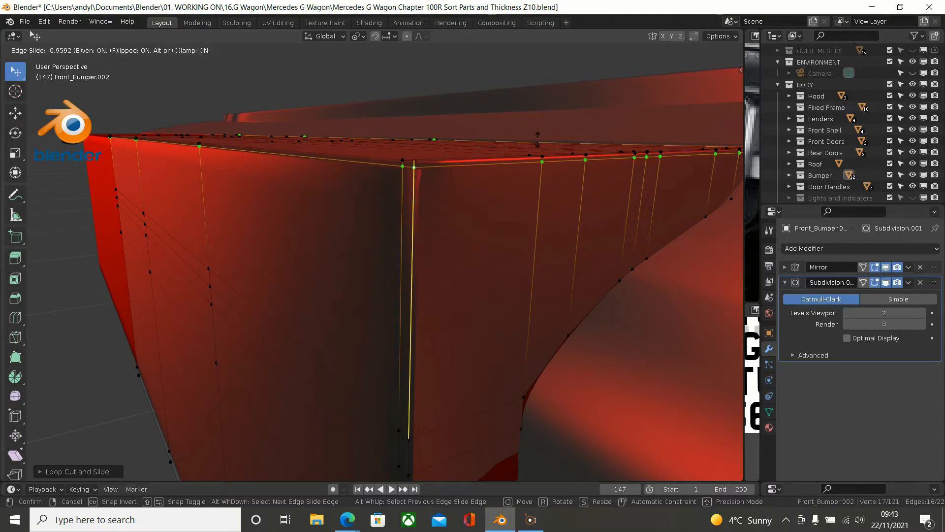
{"action": "left_click", "coordinate": [538, 132]}
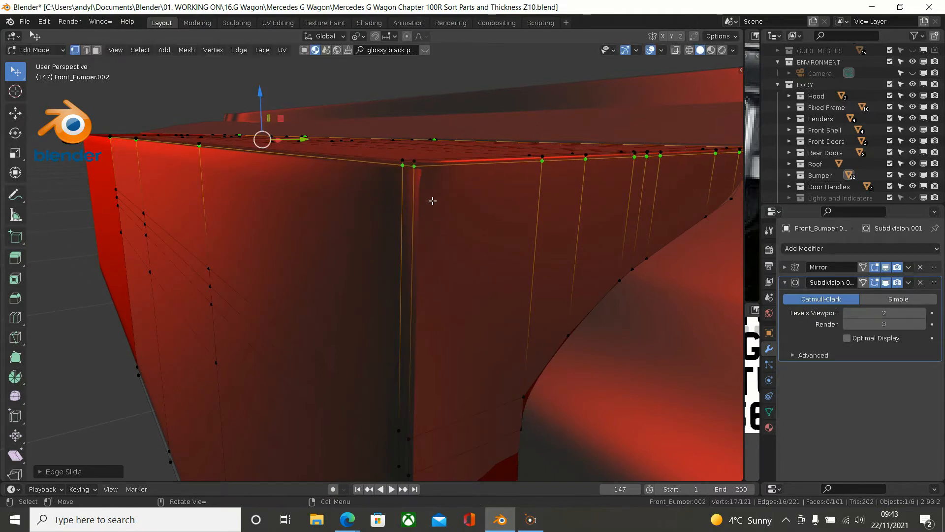
Step: Add a second horizontal loop cut with Even and Flipped on, placing it just below the upper support loop
{"action": "key", "text": "ctrl+r"}
{"action": "left_click", "coordinate": [415, 206]}
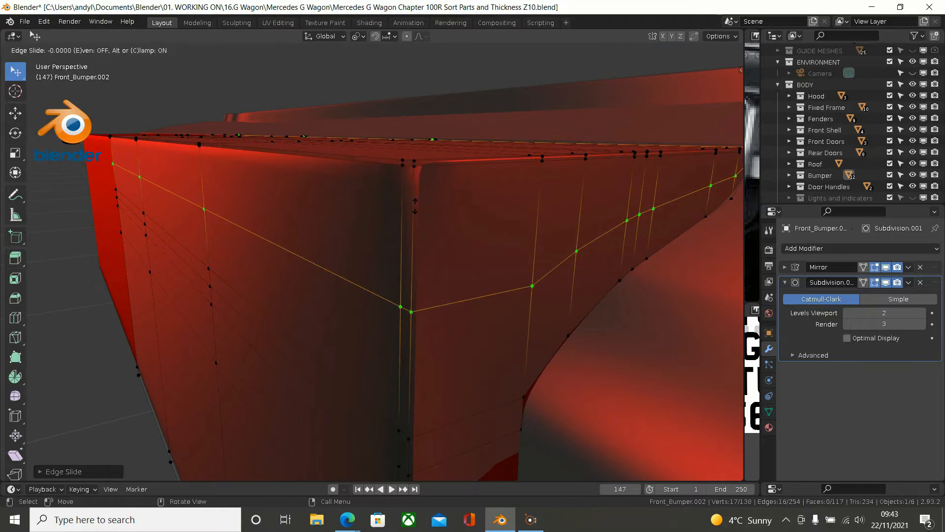
{"action": "key", "text": "e"}
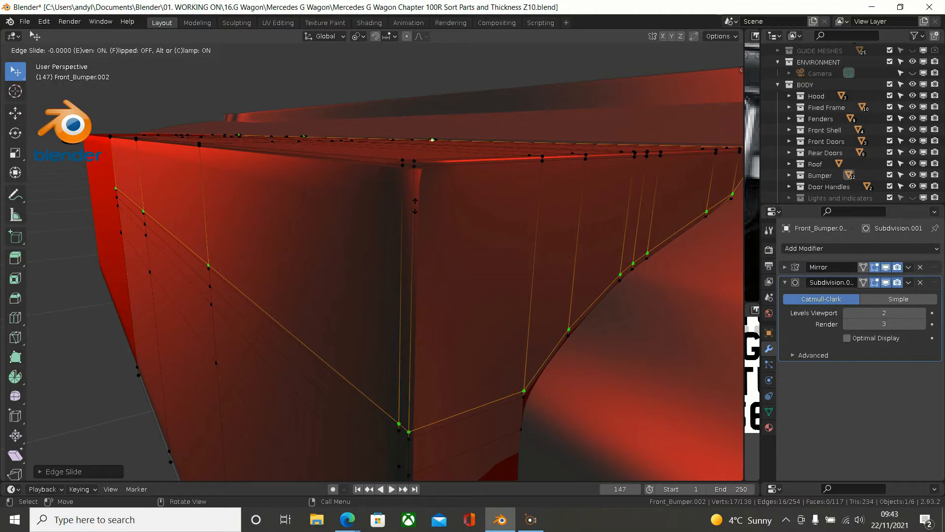
{"action": "key", "text": "f"}
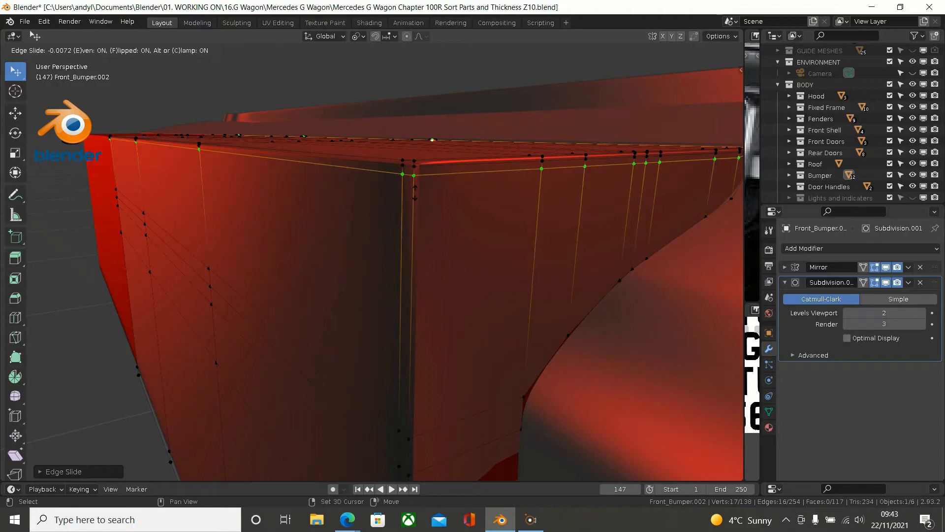
{"action": "left_click", "coordinate": [424, 141]}
Step: Edge-slide the second horizontal support loop with Even and Flipped on, keeping it just below the upper loop around the holder
{"action": "scroll", "coordinate": [454, 118], "scroll_direction": "up", "scroll_amount": 2}
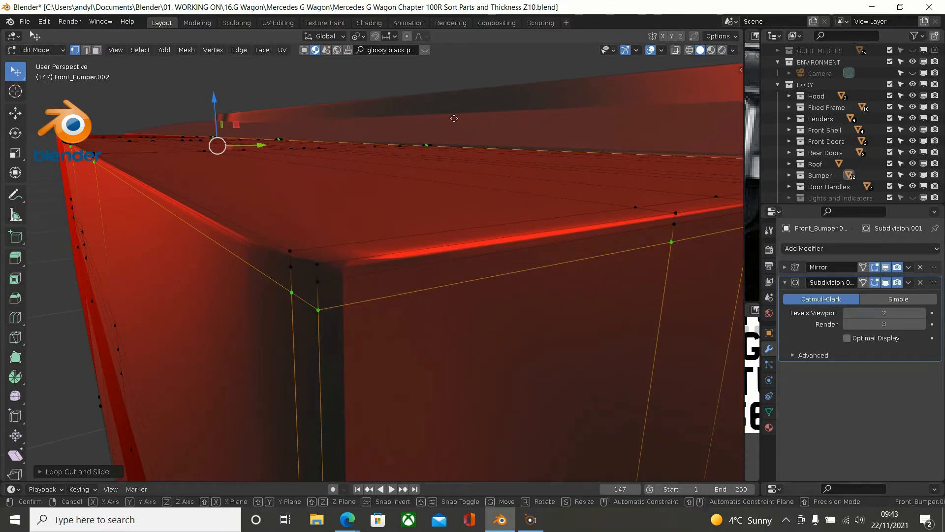
{"action": "key", "text": "g"}
{"action": "key", "text": "g"}
{"action": "key", "text": "e"}
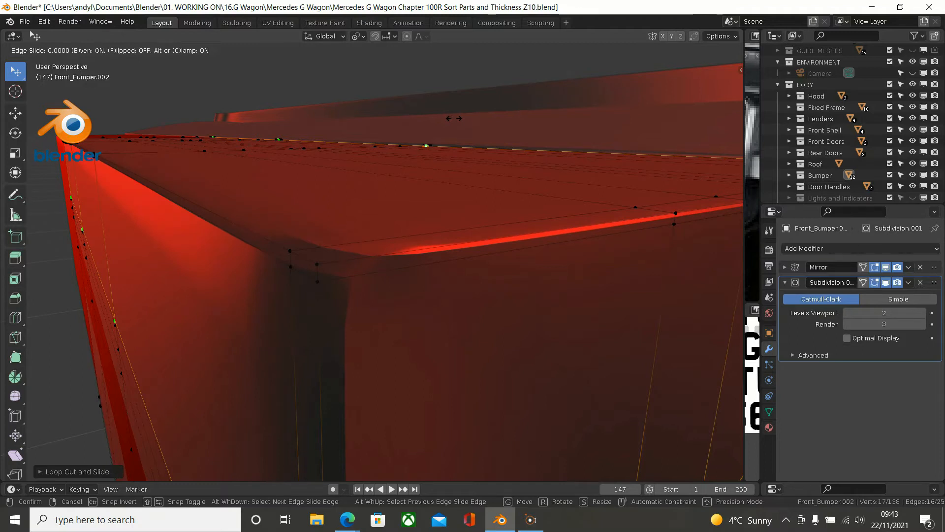
{"action": "key", "text": "f"}
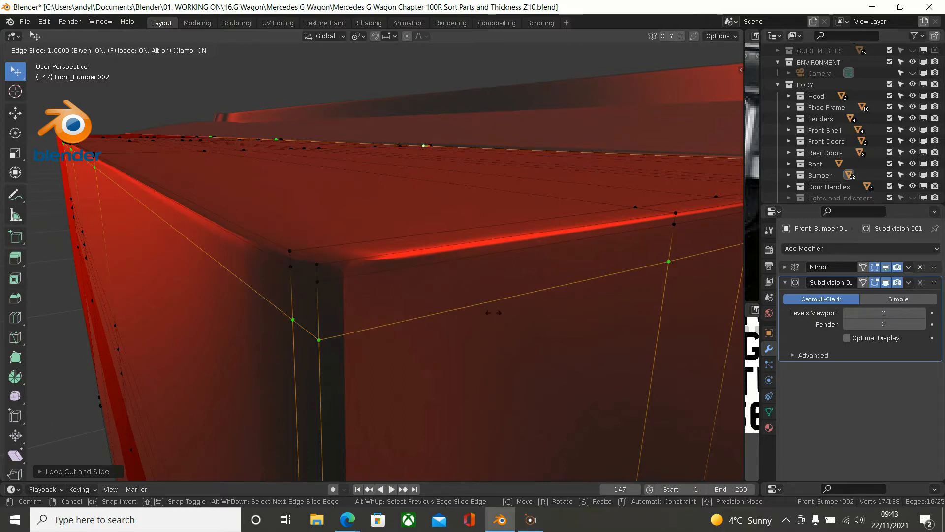
{"action": "left_click", "coordinate": [495, 90]}
Step: Add a vertical loop cut on the holder's side with Even and Flipped on, sliding it tight against the front corner edge
{"action": "middle_click_drag", "start_coordinate": [404, 251], "coordinate": [379, 251]}
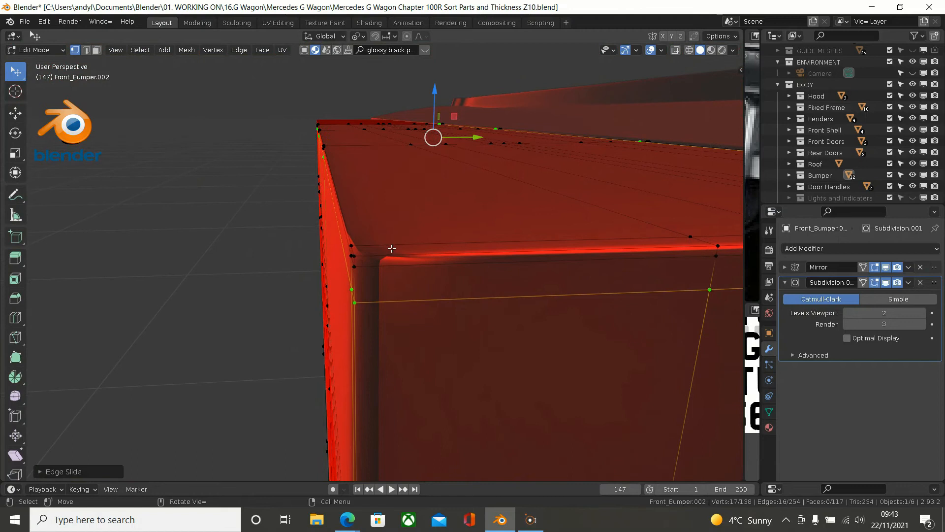
{"action": "key", "text": "ctrl+r"}
{"action": "left_click", "coordinate": [391, 248]}
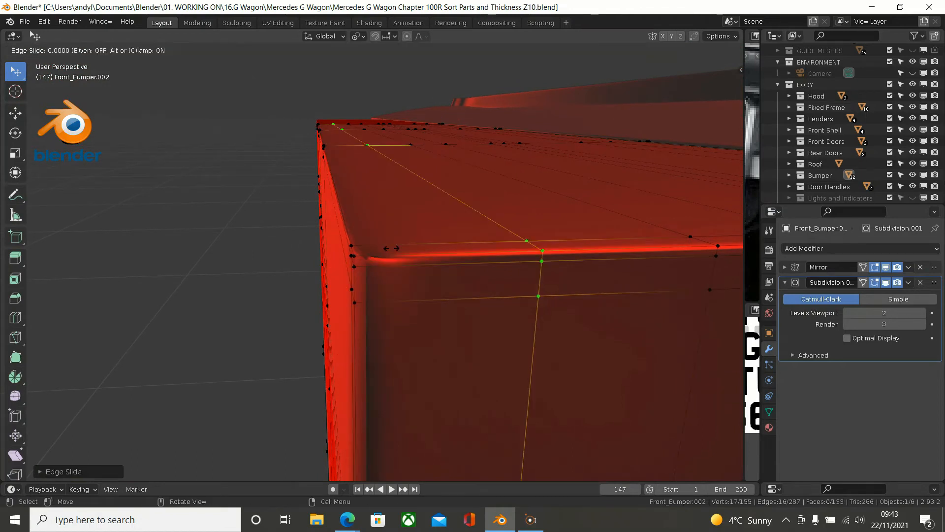
{"action": "key", "text": "e"}
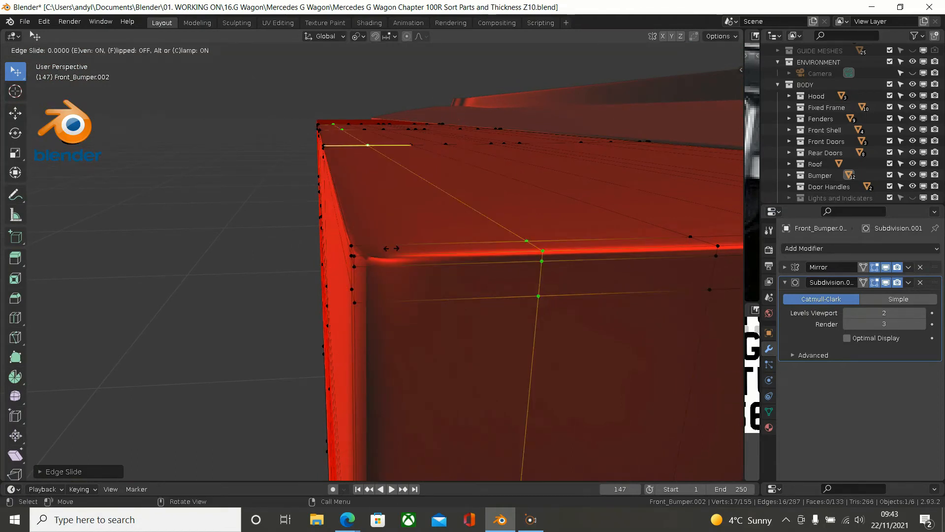
{"action": "key", "text": "f"}
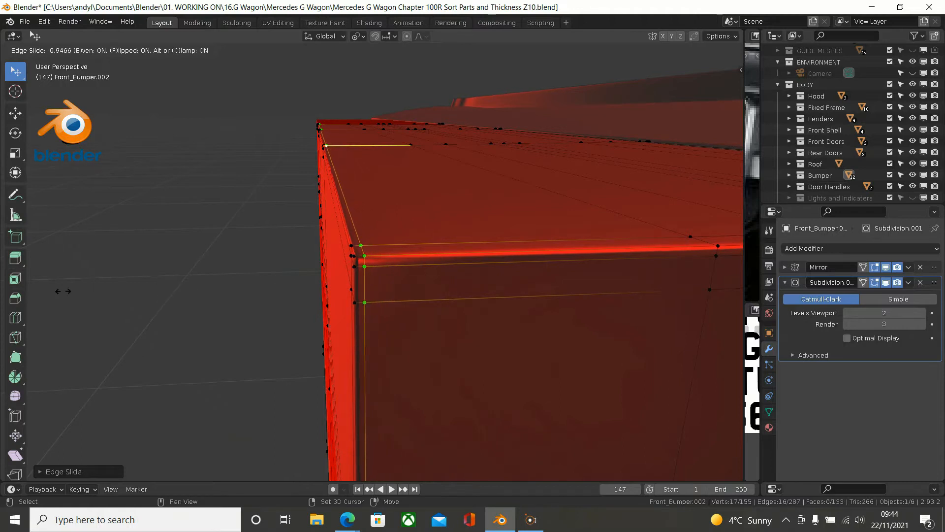
{"action": "left_click", "coordinate": [16, 298]}
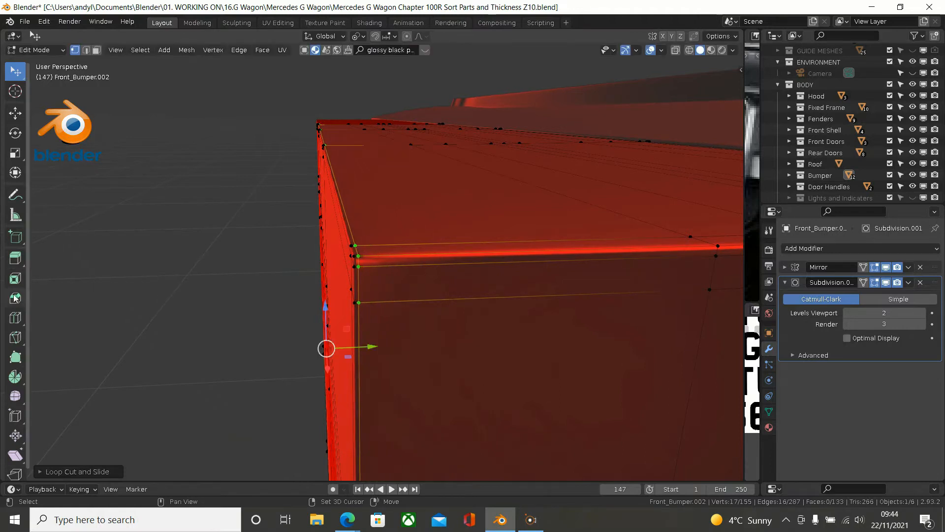
Step: Select the plate holder's open edge loop that runs along the bumper surface
{"action": "middle_click_drag", "start_coordinate": [15, 259], "coordinate": [16, 250]}
{"action": "middle_click_drag", "start_coordinate": [93, 210], "coordinate": [266, 195]}
{"action": "left_click", "coordinate": [125, 199]}
{"action": "mouse_move", "coordinate": [447, 196]}
{"action": "middle_mouse_down"}
{"action": "mouse_move", "coordinate": [468, 197]}
{"action": "mouse_move", "coordinate": [462, 180]}
{"action": "mouse_move", "coordinate": [466, 199]}
{"action": "mouse_move", "coordinate": [464, 192]}
{"action": "middle_mouse_up"}
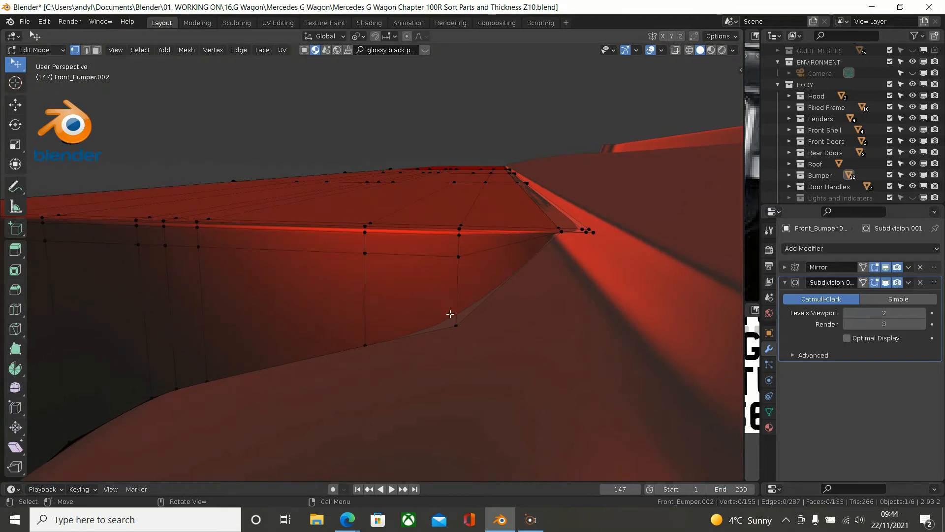
{"action": "left_click", "coordinate": [422, 334], "text": "alt"}
{"action": "middle_click_drag", "start_coordinate": [421, 317], "coordinate": [445, 293]}
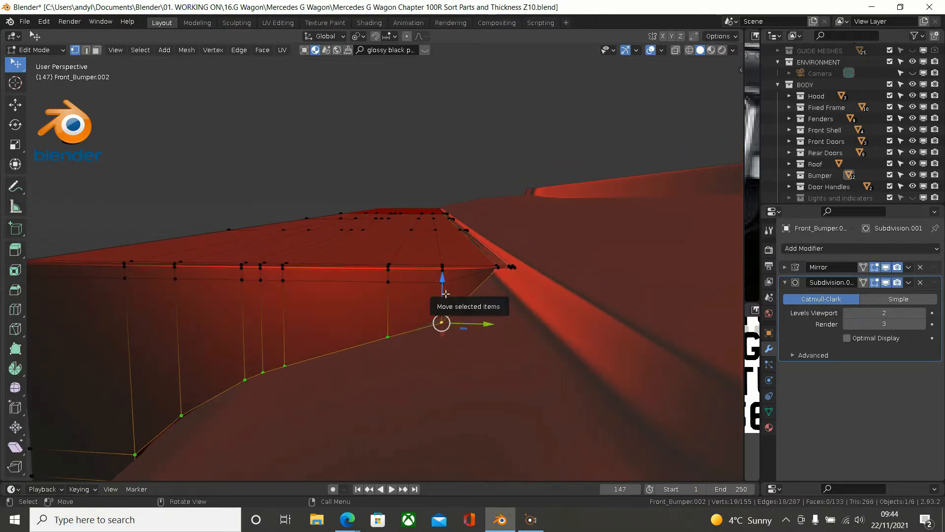
Step: Show the selected loop against the bumper in the right orthographic view with wireframe shading
{"action": "key", "text": "KP_3"}
{"action": "scroll", "coordinate": [454, 281], "scroll_direction": "down", "scroll_amount": 3}
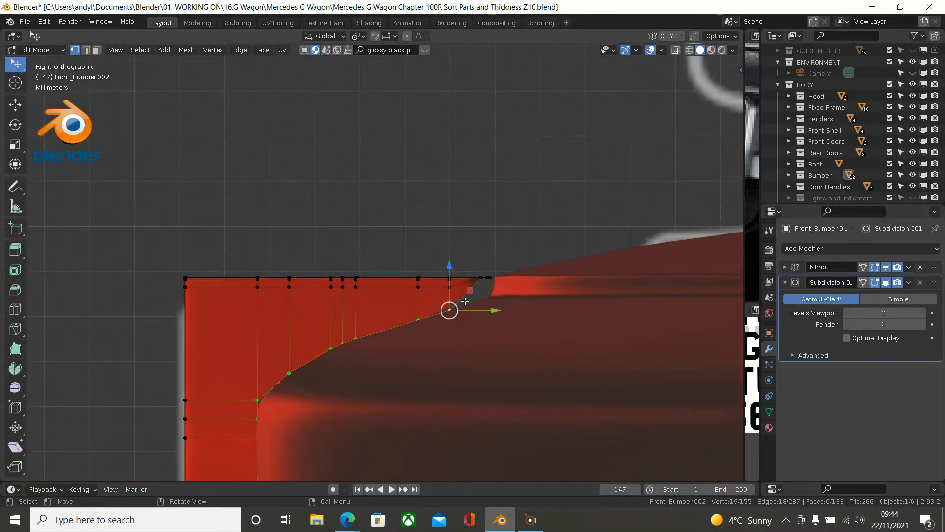
{"action": "middle_click_drag", "start_coordinate": [472, 281], "coordinate": [502, 245], "text": "shift"}
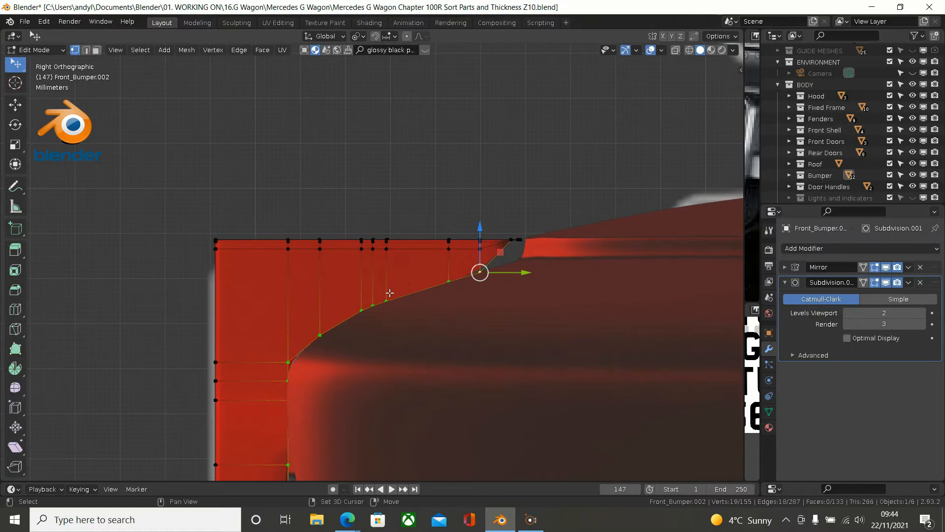
{"action": "middle_click_drag", "start_coordinate": [384, 318], "coordinate": [410, 214], "text": "shift"}
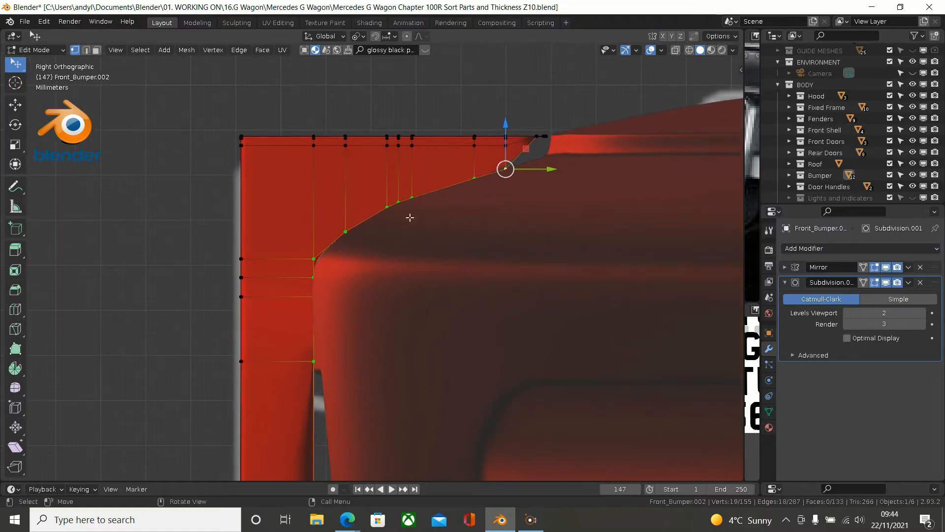
{"action": "key", "text": "z"}
{"action": "left_click", "coordinate": [307, 220]}
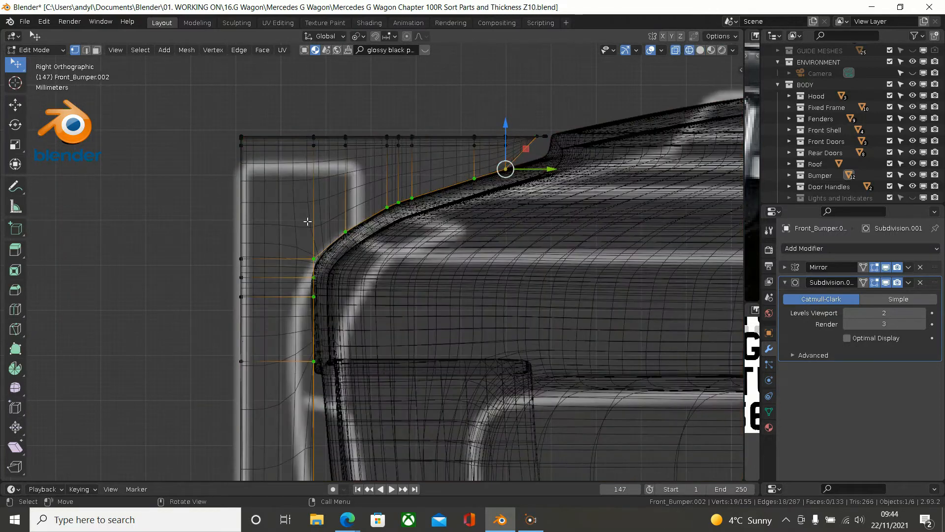
{"action": "scroll", "coordinate": [305, 186], "scroll_direction": "down", "scroll_amount": 1}
{"action": "scroll", "coordinate": [304, 186], "scroll_direction": "down", "scroll_amount": 3}
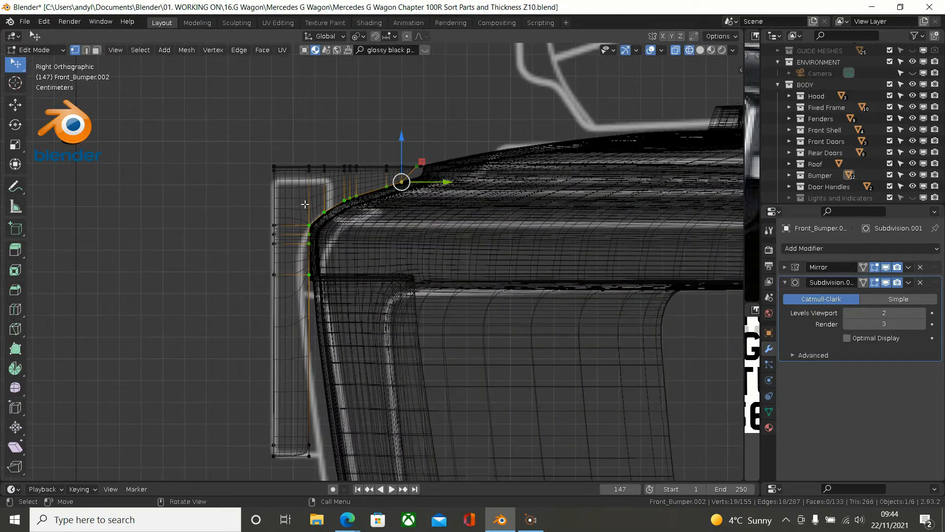
Step: Limit the loop selection to its rearmost vertices and try lowering them slightly towards the bumper
{"action": "key", "text": "b"}
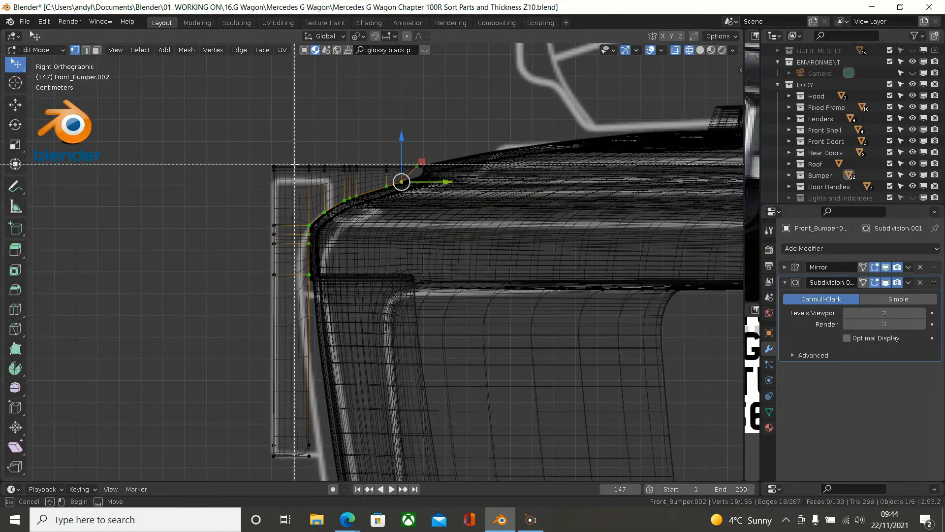
{"action": "left_click_drag", "start_coordinate": [294, 169], "coordinate": [395, 355]}
{"action": "scroll", "coordinate": [422, 241], "scroll_direction": "up", "scroll_amount": 2}
{"action": "scroll", "coordinate": [421, 235], "scroll_direction": "up", "scroll_amount": 2}
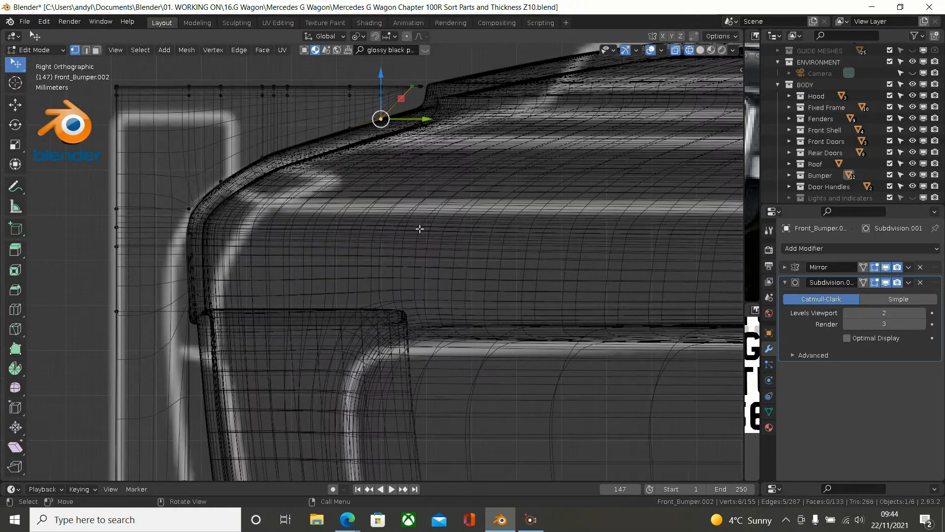
{"action": "middle_click_drag", "start_coordinate": [420, 210], "coordinate": [422, 345], "text": "shift"}
{"action": "scroll", "coordinate": [401, 289], "scroll_direction": "up", "scroll_amount": 2}
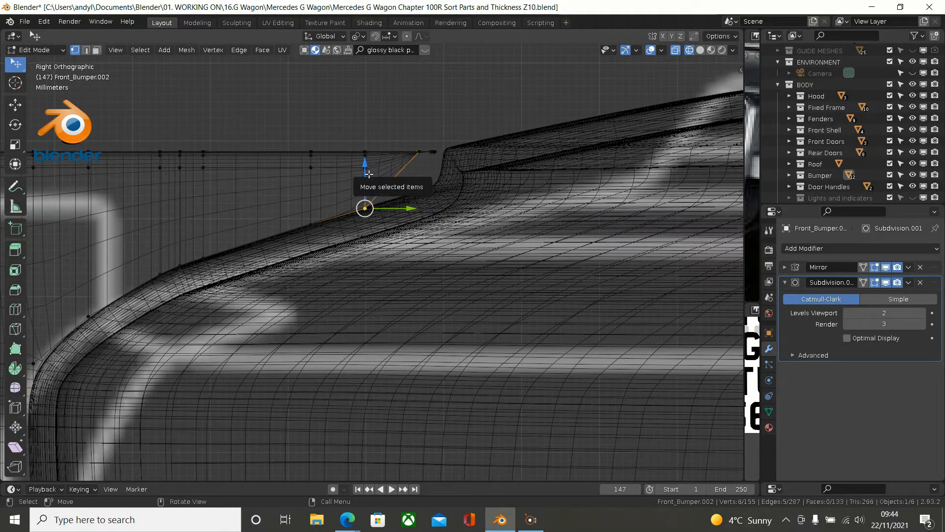
{"action": "mouse_move", "coordinate": [369, 174]}
{"action": "left_mouse_down"}
{"action": "mouse_move", "coordinate": [366, 166]}
{"action": "mouse_move", "coordinate": [366, 174]}
{"action": "left_mouse_up"}
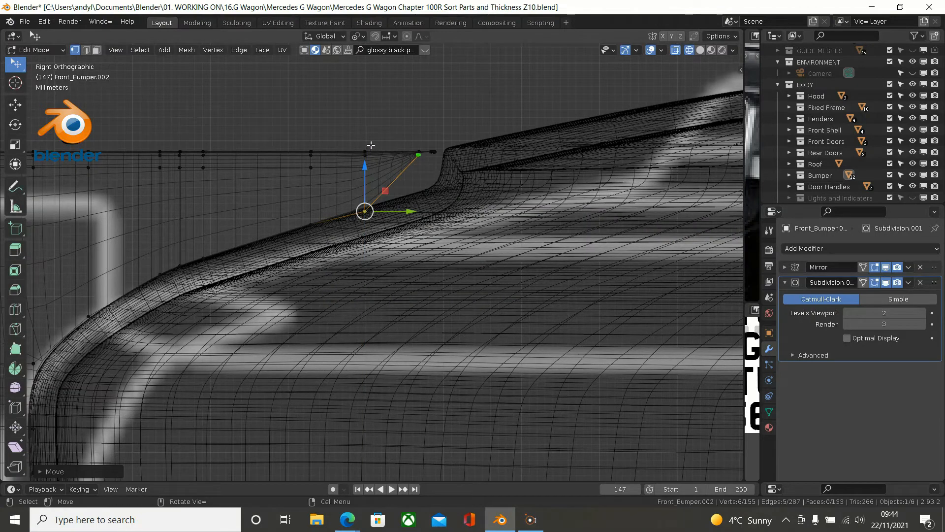
{"action": "key", "text": "ctrl+z"}
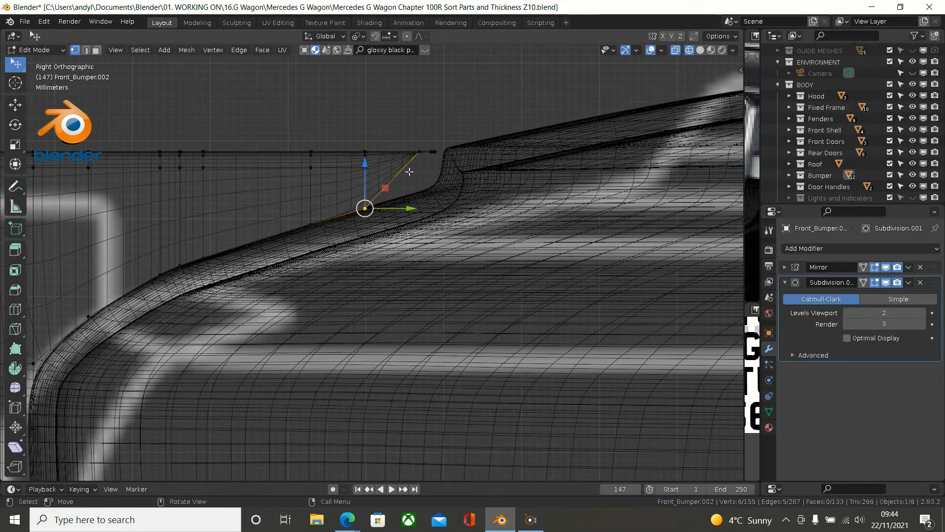
Step: Isolate the holder's lower rear vertex and move it slightly up and about 0.005 m back along Y, following the bumper's slope
{"action": "key", "text": "b"}
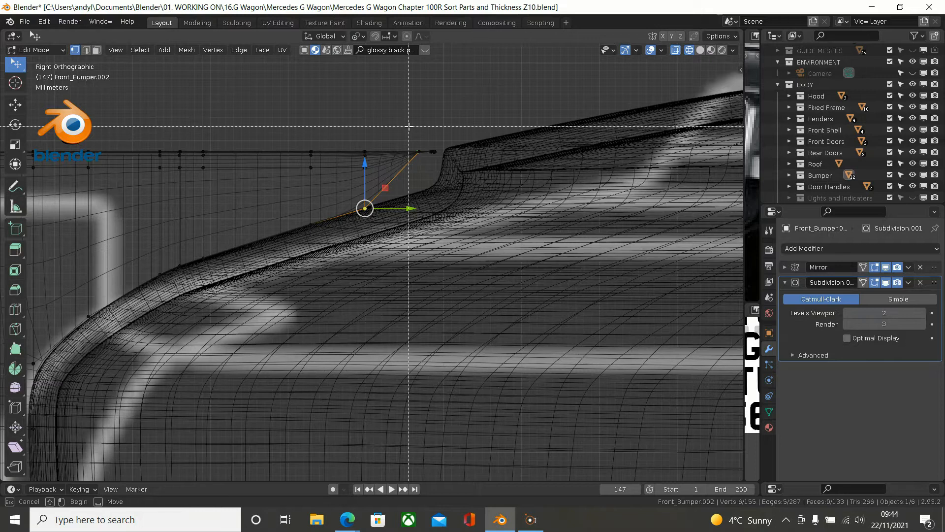
{"action": "left_click_drag", "start_coordinate": [403, 131], "coordinate": [450, 208]}
{"action": "middle_click_drag", "start_coordinate": [449, 208], "coordinate": [450, 208]}
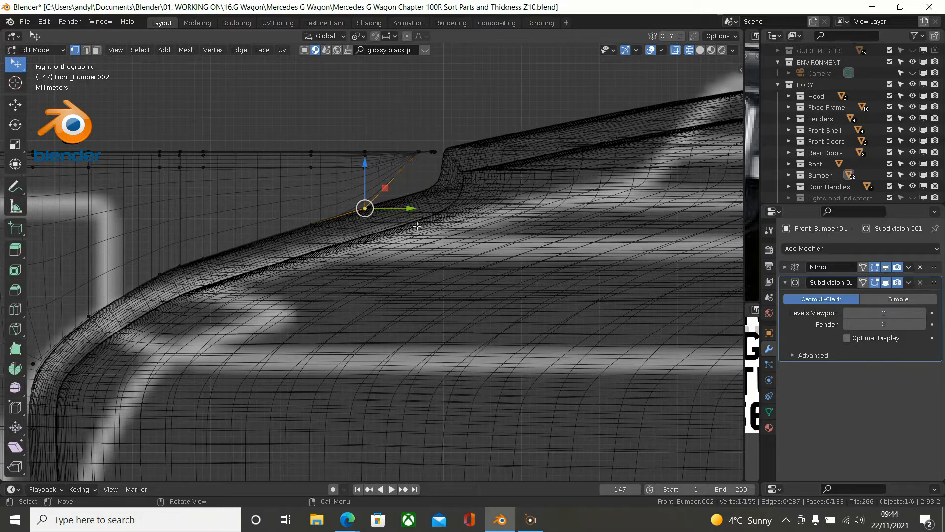
{"action": "left_click_drag", "start_coordinate": [364, 192], "coordinate": [442, 194]}
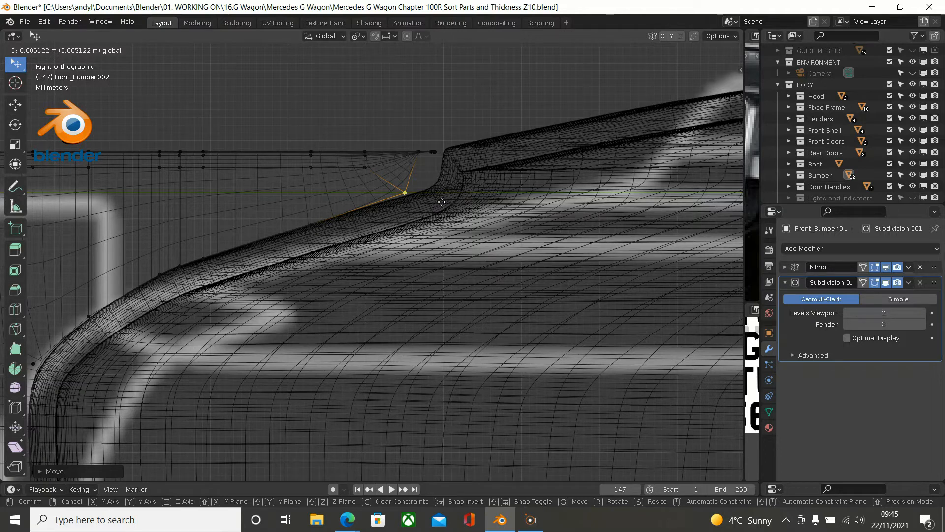
{"action": "left_click_drag", "start_coordinate": [442, 204], "coordinate": [442, 204]}
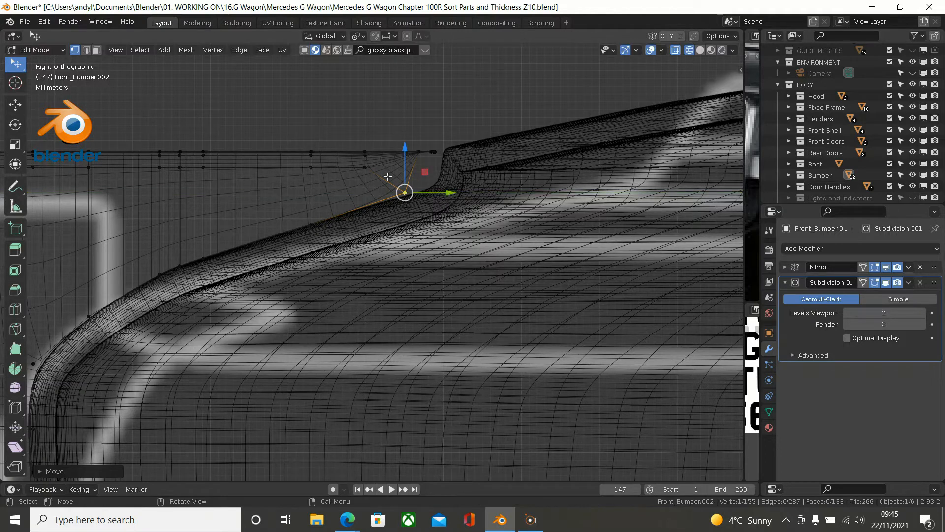
Step: Vertex-slide the support loop vertex above the lower rear corner slightly backwards towards the holder's upper rear edge
{"action": "left_click", "coordinate": [360, 172]}
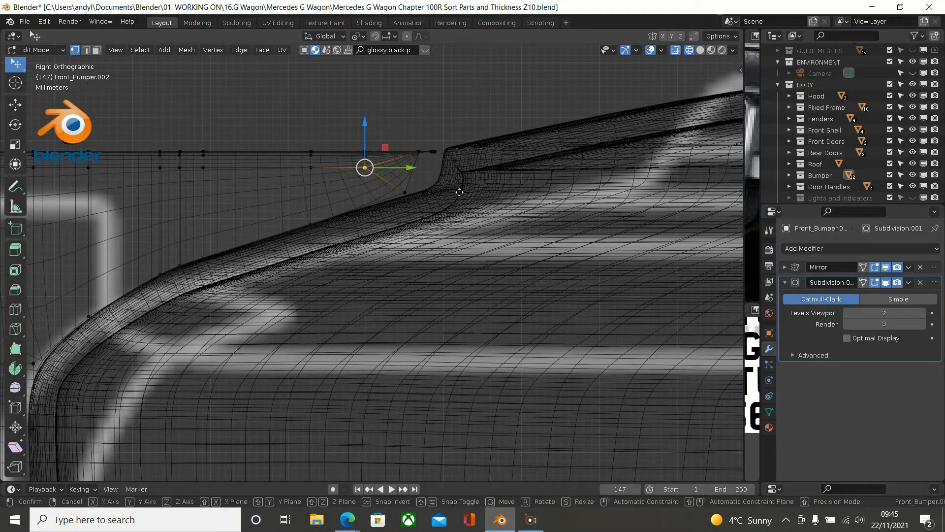
{"action": "key", "text": "shift+v"}
{"action": "left_click", "coordinate": [471, 187]}
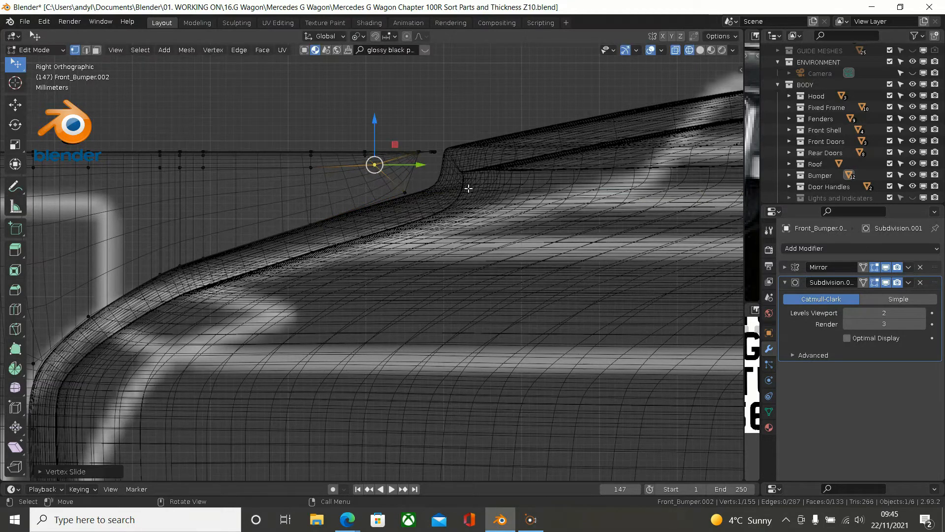
Step: Restore solid shading and examine how the holder's rear corner meets the bumper
{"action": "scroll", "coordinate": [443, 154], "scroll_direction": "up", "scroll_amount": 1}
{"action": "middle_click_drag", "start_coordinate": [443, 154], "coordinate": [429, 194]}
{"action": "scroll", "coordinate": [428, 194], "scroll_direction": "up", "scroll_amount": 2}
{"action": "scroll", "coordinate": [460, 226], "scroll_direction": "down", "scroll_amount": 8}
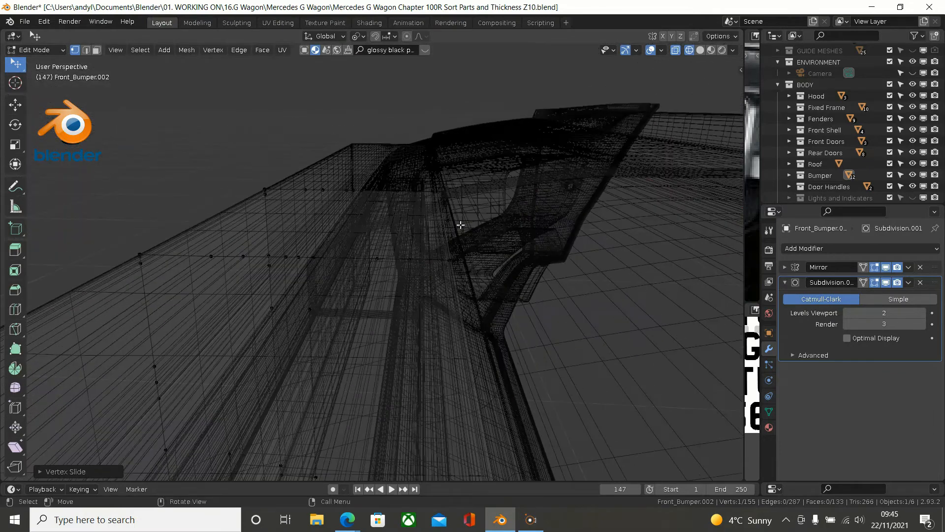
{"action": "key", "text": "z"}
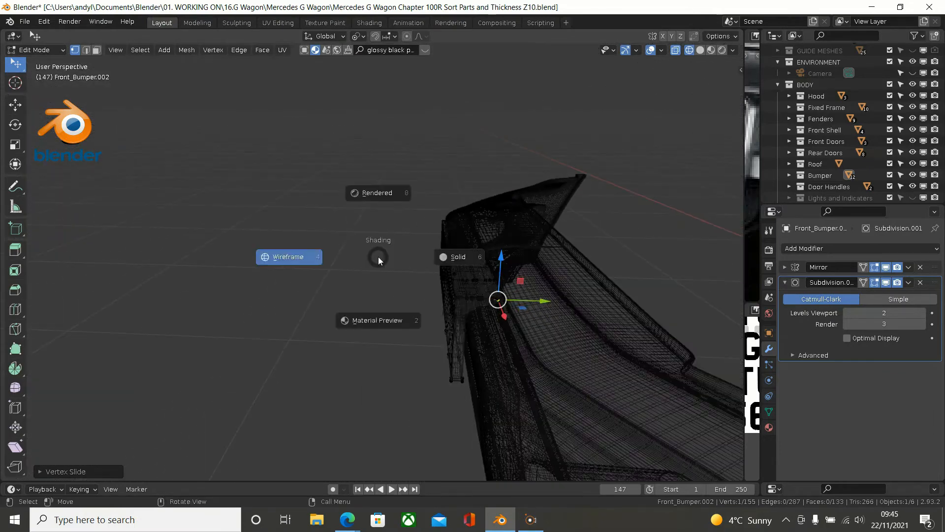
{"action": "left_click", "coordinate": [450, 262]}
{"action": "middle_click_drag", "start_coordinate": [468, 282], "coordinate": [523, 197]}
{"action": "scroll", "coordinate": [525, 202], "scroll_direction": "up", "scroll_amount": 1}
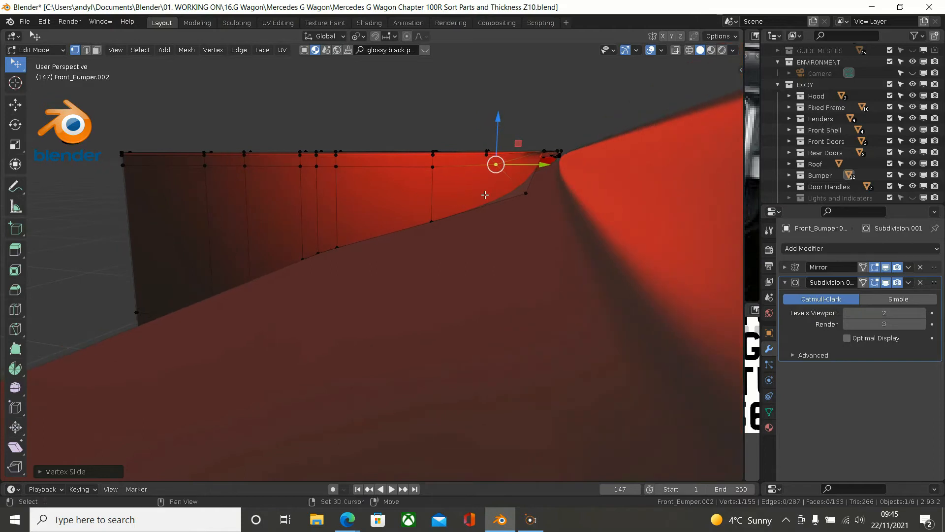
Step: Select the vertex path across the holder's rear down to its lower corner and show it in the right orthographic wireframe view
{"action": "left_click", "coordinate": [522, 187], "text": "ctrl"}
{"action": "middle_click_drag", "start_coordinate": [522, 186], "coordinate": [523, 215]}
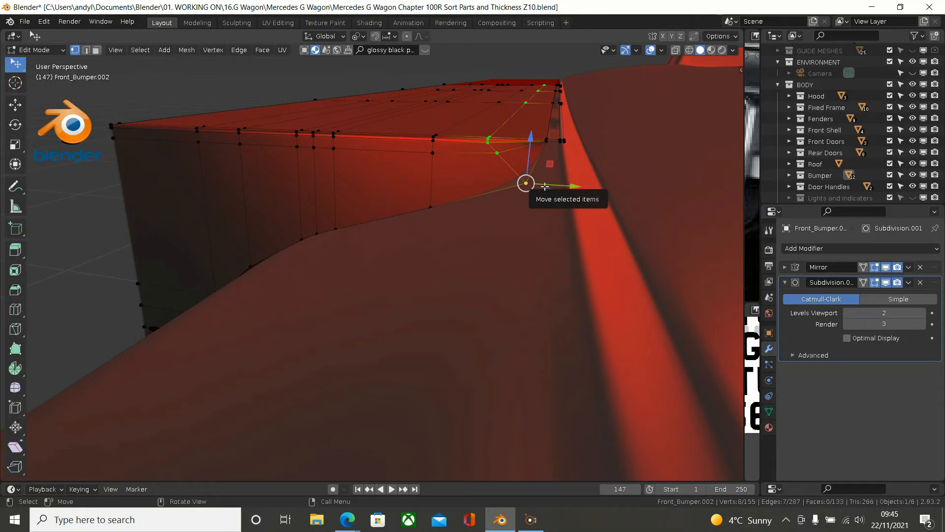
{"action": "key", "text": "KP_3"}
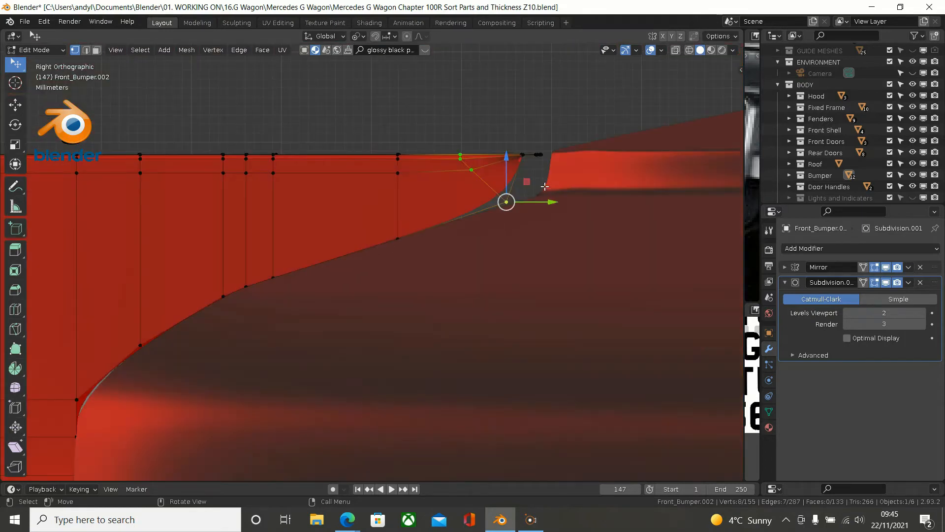
{"action": "key", "text": "z"}
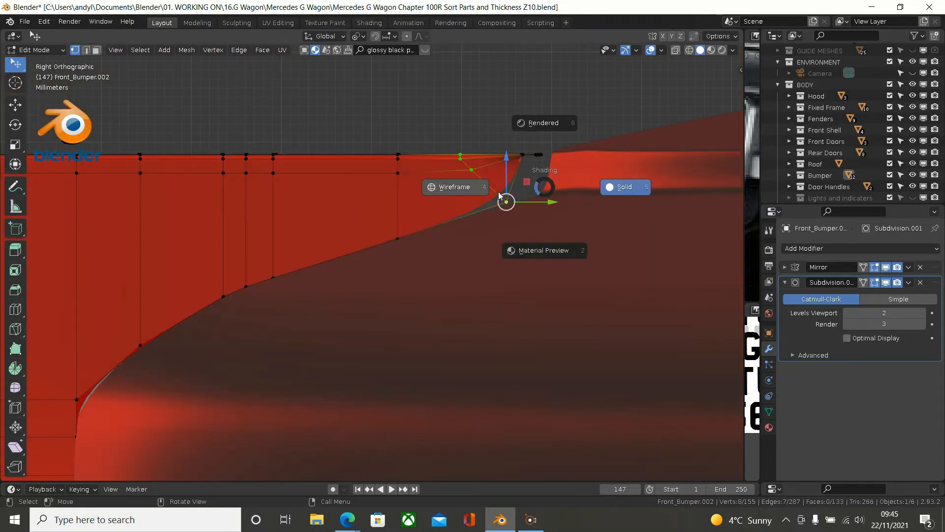
{"action": "left_click", "coordinate": [458, 188]}
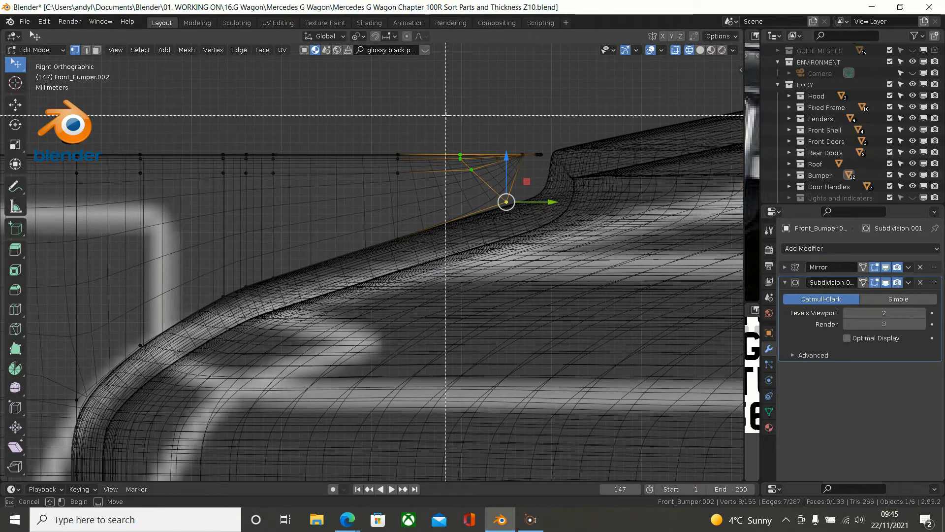
Step: Deselect all but the lower rear corner vertex and move it further back and slightly up to the bumper's step
{"action": "left_click_drag", "start_coordinate": [446, 115], "coordinate": [576, 193]}
{"action": "left_click_drag", "start_coordinate": [536, 166], "coordinate": [535, 159]}
{"action": "left_click_drag", "start_coordinate": [571, 194], "coordinate": [578, 192]}
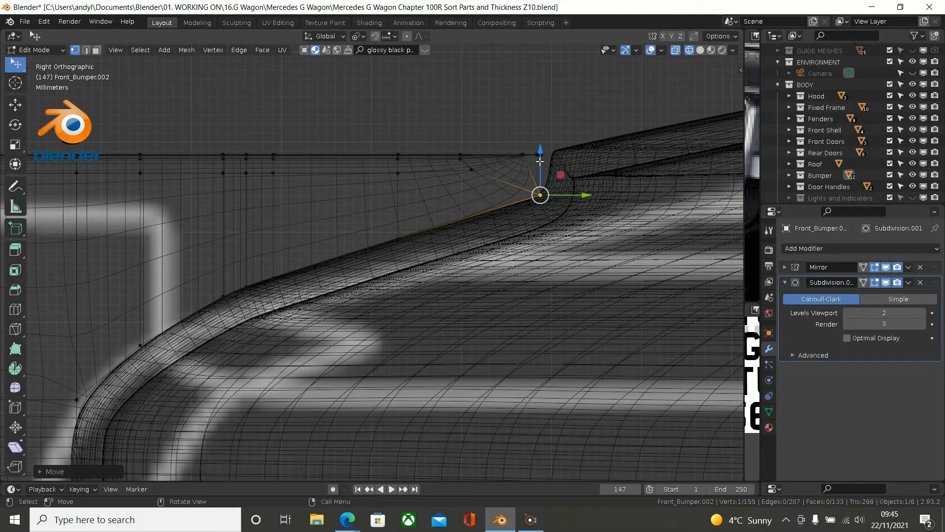
{"action": "left_click_drag", "start_coordinate": [540, 160], "coordinate": [540, 157]}
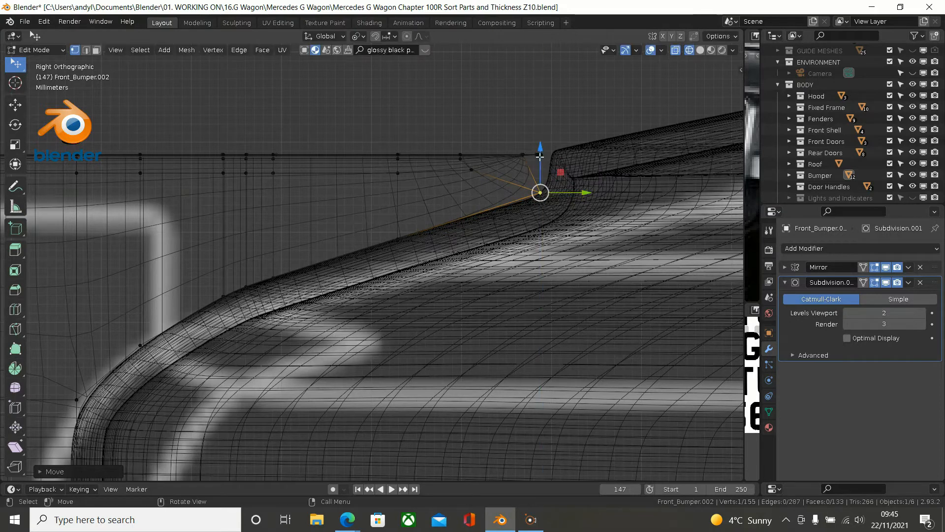
Step: Vertex-slide the support loop vertex in front of the repositioned lower rear corner slightly further towards the holder's upper rear edge
{"action": "scroll", "coordinate": [485, 166], "scroll_direction": "up", "scroll_amount": 3}
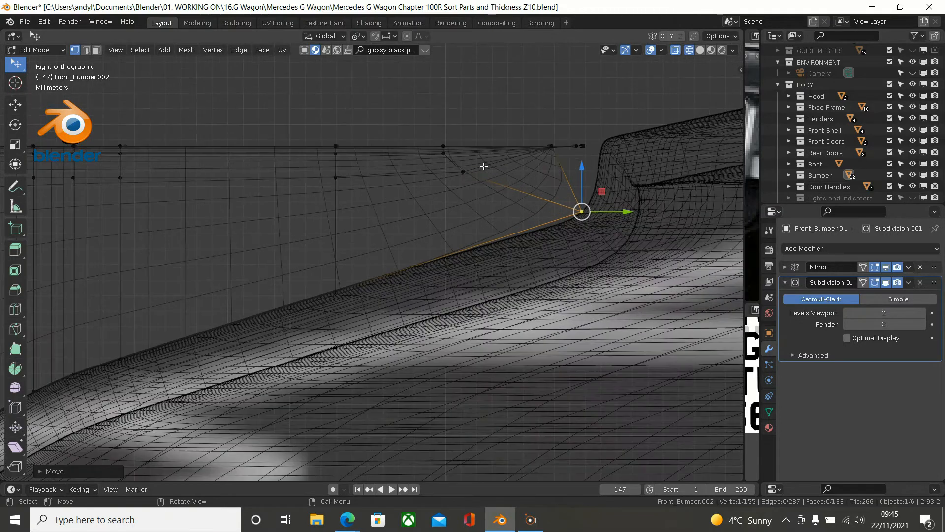
{"action": "left_click", "coordinate": [464, 175]}
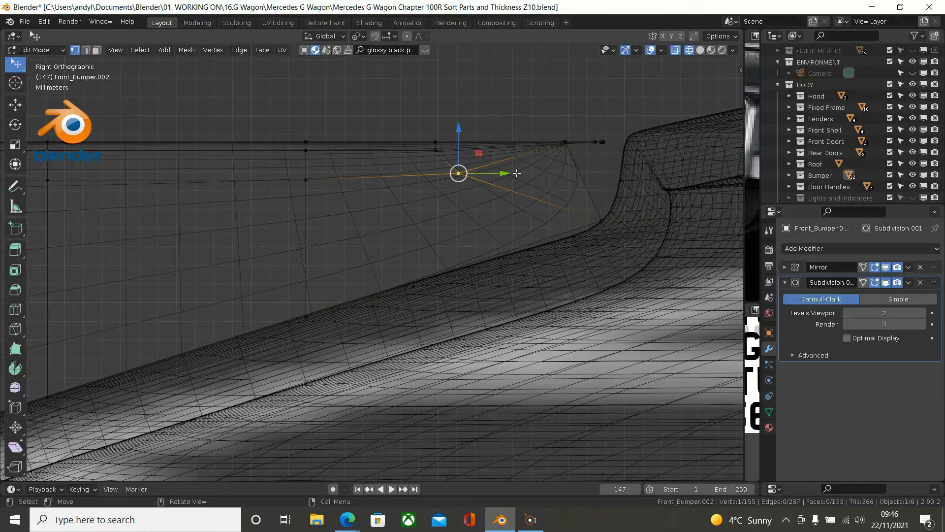
{"action": "key", "text": "shift+v"}
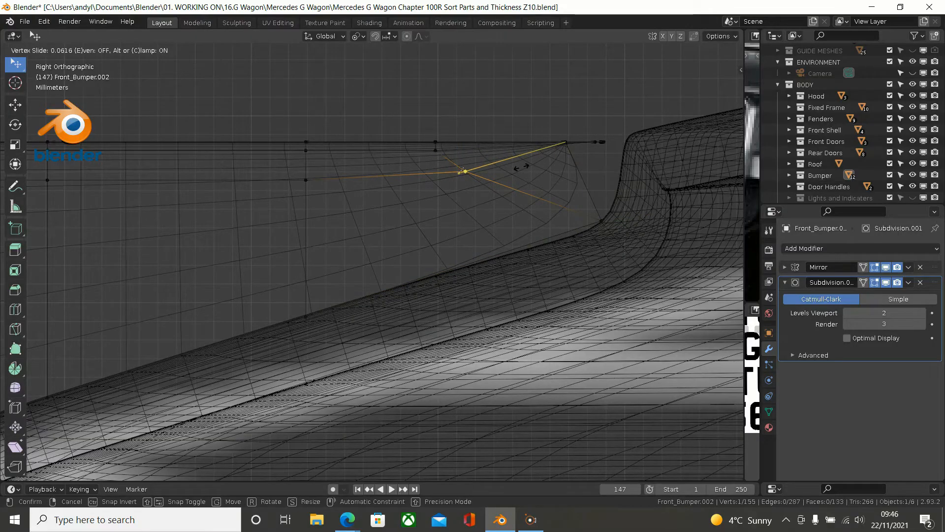
{"action": "left_click", "coordinate": [521, 166]}
Step: Restore solid shading and examine the edge loop and surface artefacts where the holder's rear corner meets the bumper
{"action": "middle_click_drag", "start_coordinate": [521, 166], "coordinate": [473, 203]}
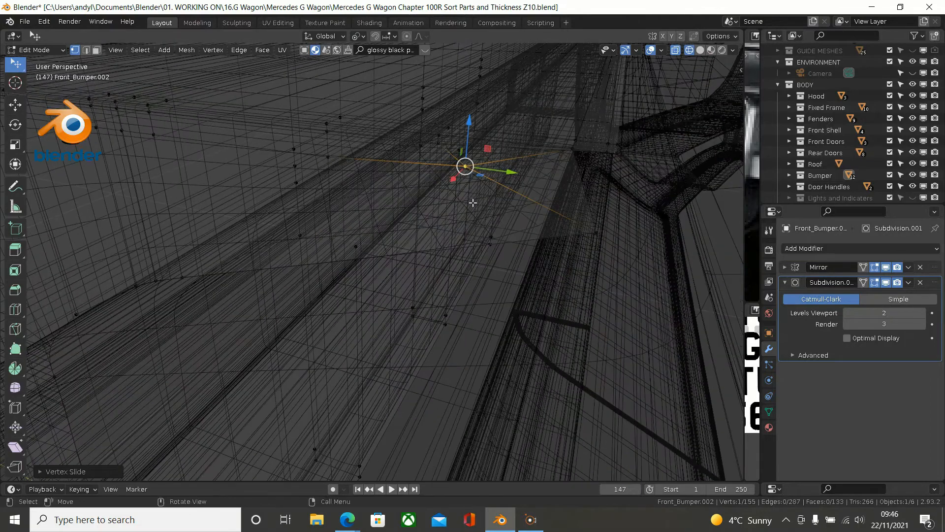
{"action": "key", "text": "z"}
{"action": "left_click", "coordinate": [575, 220]}
{"action": "middle_click_drag", "start_coordinate": [574, 205], "coordinate": [548, 131]}
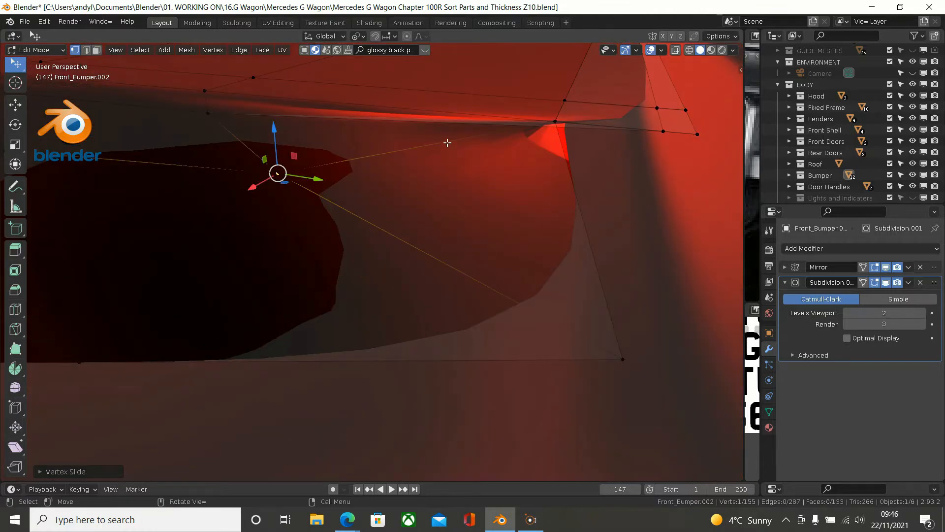
{"action": "left_click", "coordinate": [447, 143], "text": "alt"}
{"action": "mouse_move", "coordinate": [500, 130]}
{"action": "middle_mouse_down"}
{"action": "mouse_move", "coordinate": [473, 109]}
{"action": "mouse_move", "coordinate": [516, 126]}
{"action": "middle_mouse_up"}
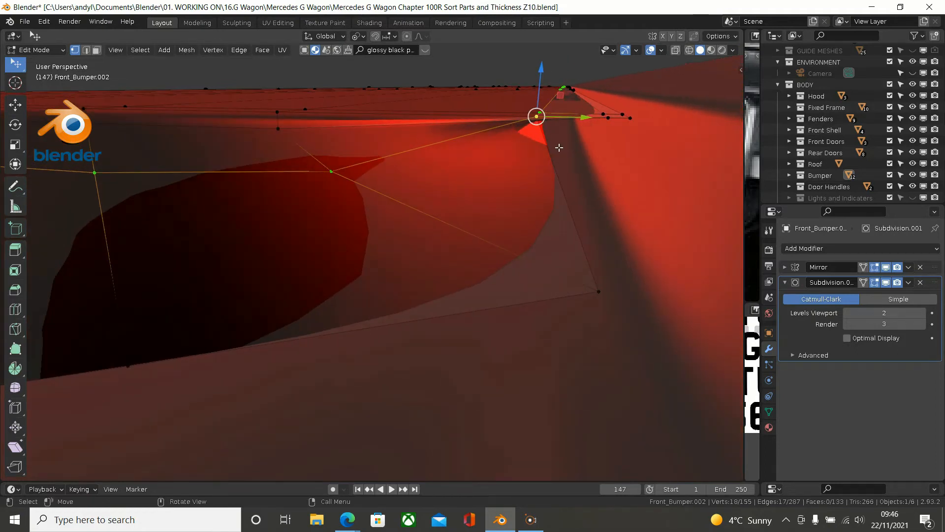
{"action": "middle_click_drag", "start_coordinate": [580, 139], "coordinate": [575, 179]}
{"action": "left_click", "coordinate": [563, 210]}
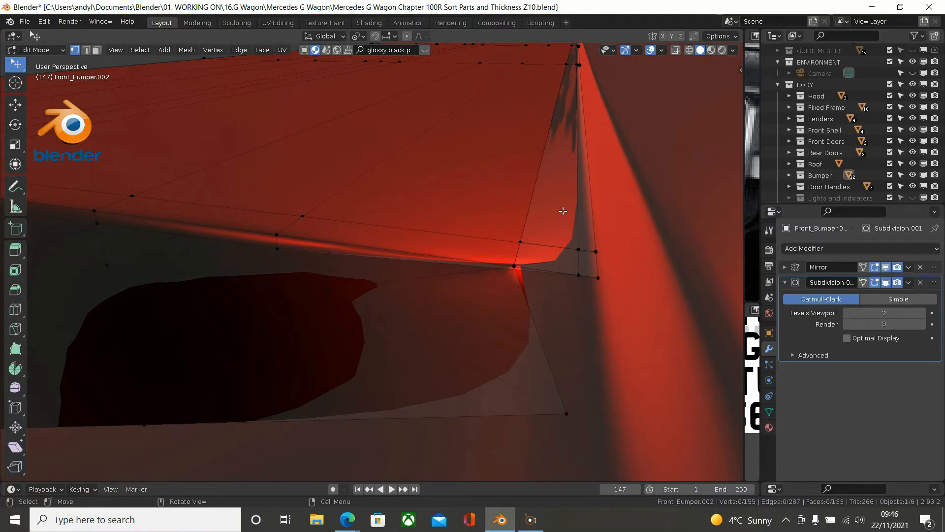
{"action": "middle_click_drag", "start_coordinate": [557, 218], "coordinate": [556, 209]}
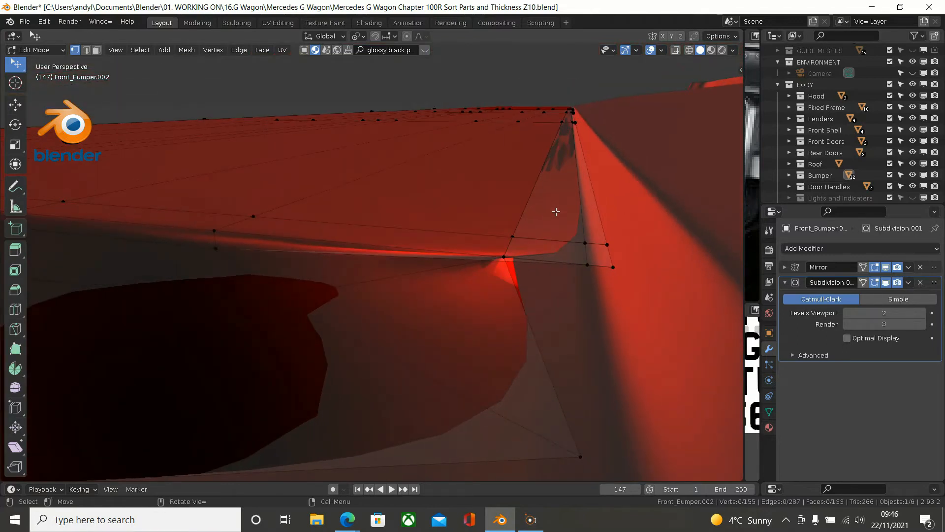
Step: Recalculate the normals of the entire holder mesh and merge its duplicate vertices by distance
{"action": "key", "text": "a"}
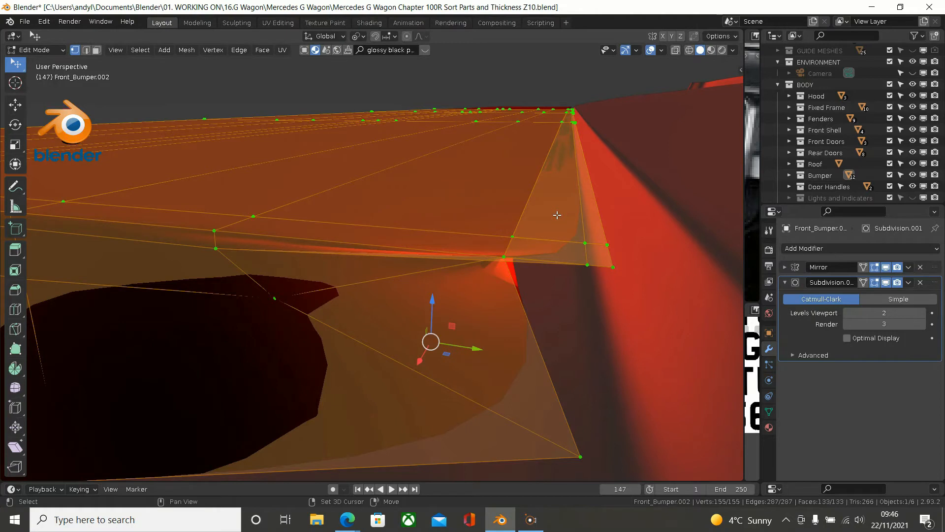
{"action": "key", "text": "shift+n"}
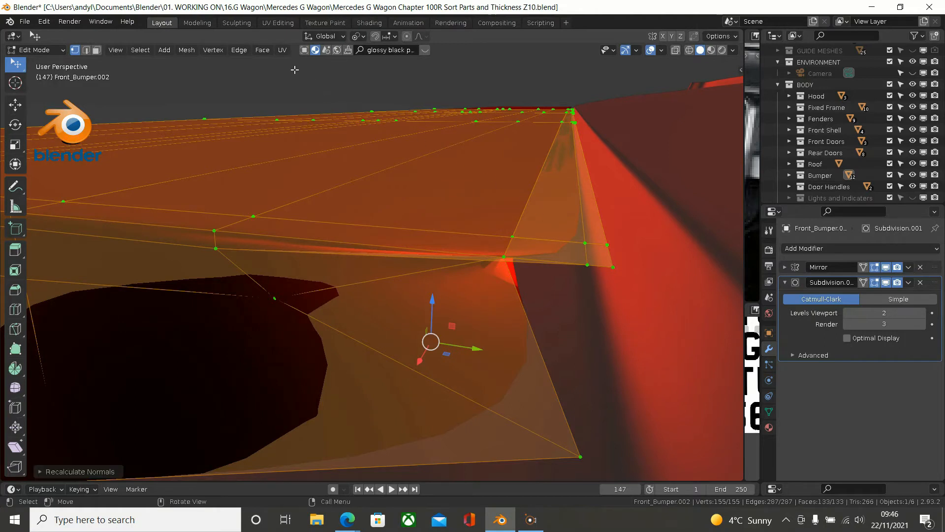
{"action": "left_click", "coordinate": [189, 50]}
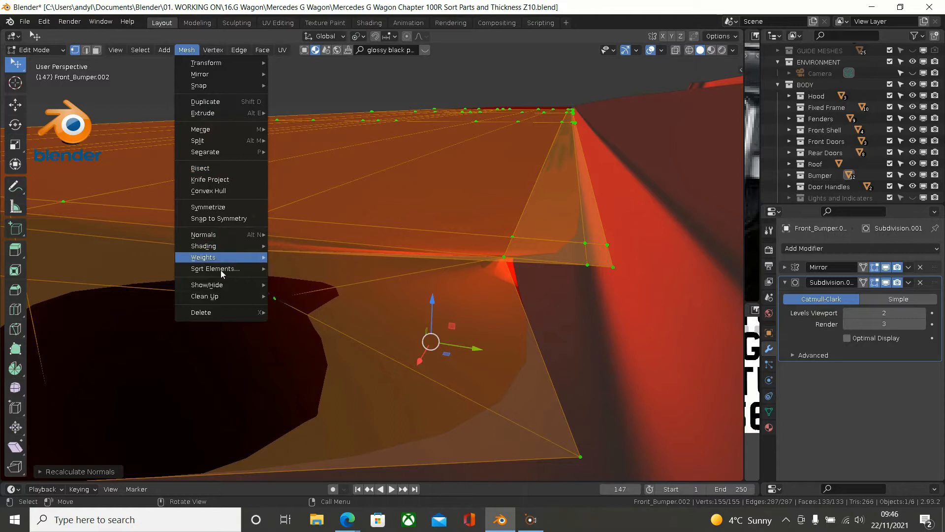
{"action": "mouse_move", "coordinate": [221, 296]}
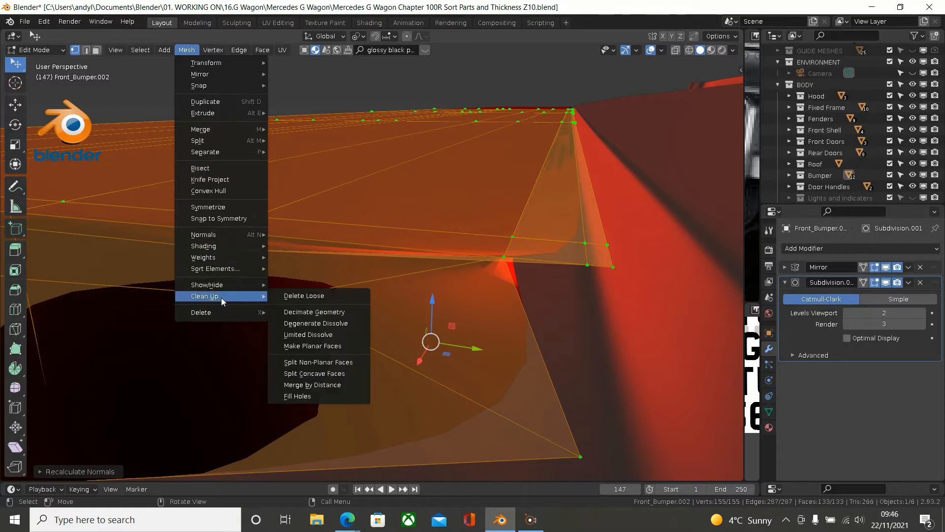
{"action": "left_click", "coordinate": [309, 387]}
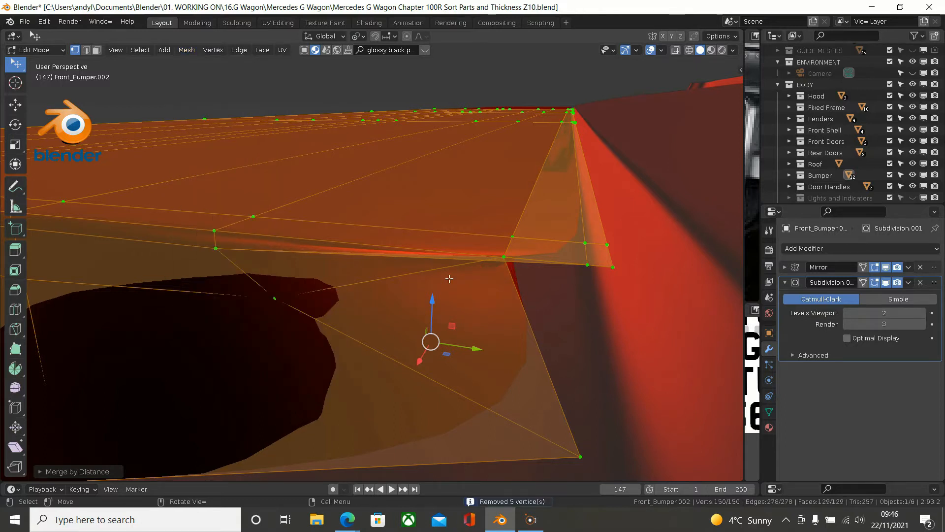
{"action": "middle_click_drag", "start_coordinate": [449, 278], "coordinate": [566, 169]}
{"action": "middle_click_drag", "start_coordinate": [565, 180], "coordinate": [544, 235]}
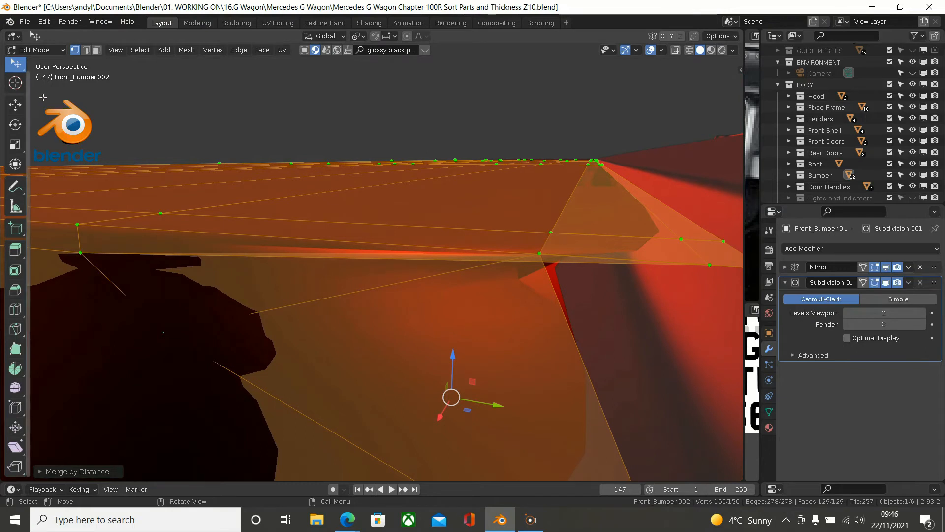
Step: Select the edge running from the inner support vertex to the rear corner, then keep only its rear end vertex selected
{"action": "left_click", "coordinate": [86, 49]}
{"action": "left_click", "coordinate": [298, 303]}
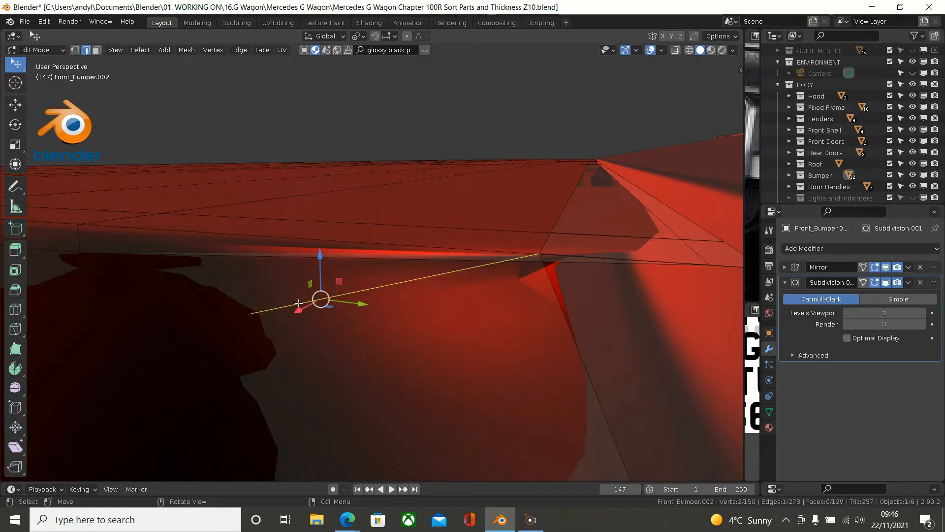
{"action": "left_click", "coordinate": [98, 91]}
{"action": "scroll", "coordinate": [247, 182], "scroll_direction": "down", "scroll_amount": 2}
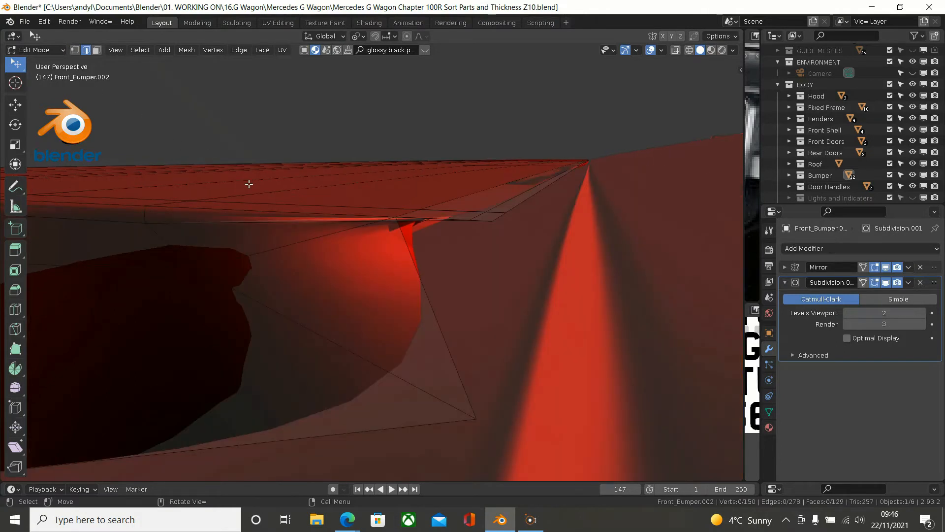
{"action": "key", "text": "ctrl+z"}
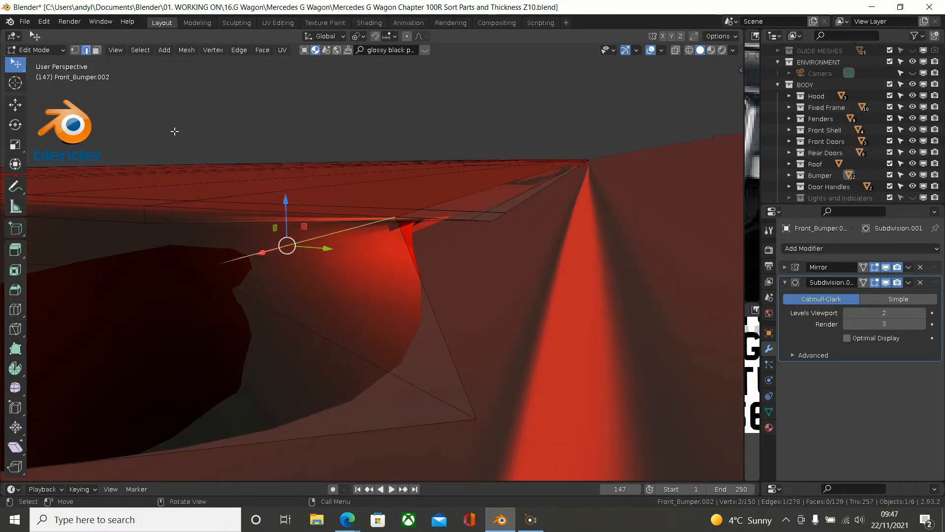
{"action": "left_click", "coordinate": [75, 50]}
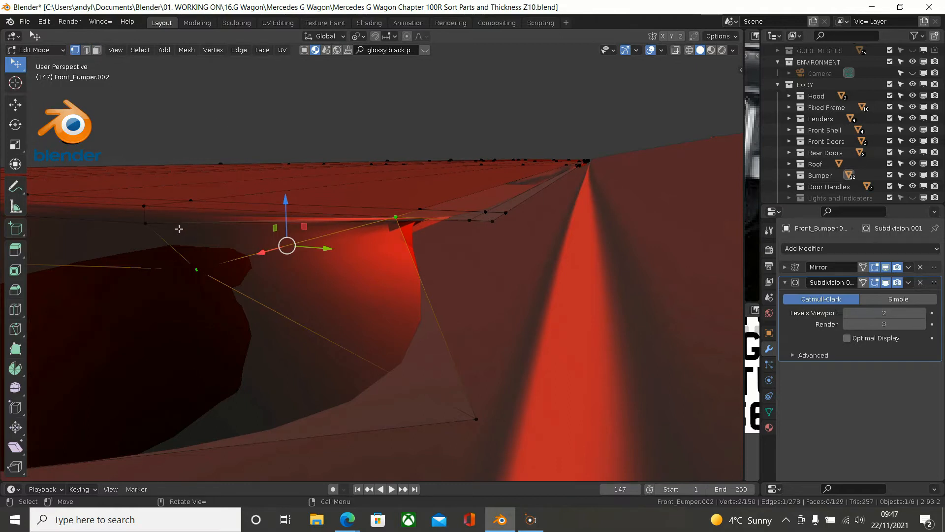
{"action": "key", "text": "b"}
{"action": "middle_click_drag", "start_coordinate": [179, 229], "coordinate": [232, 306]}
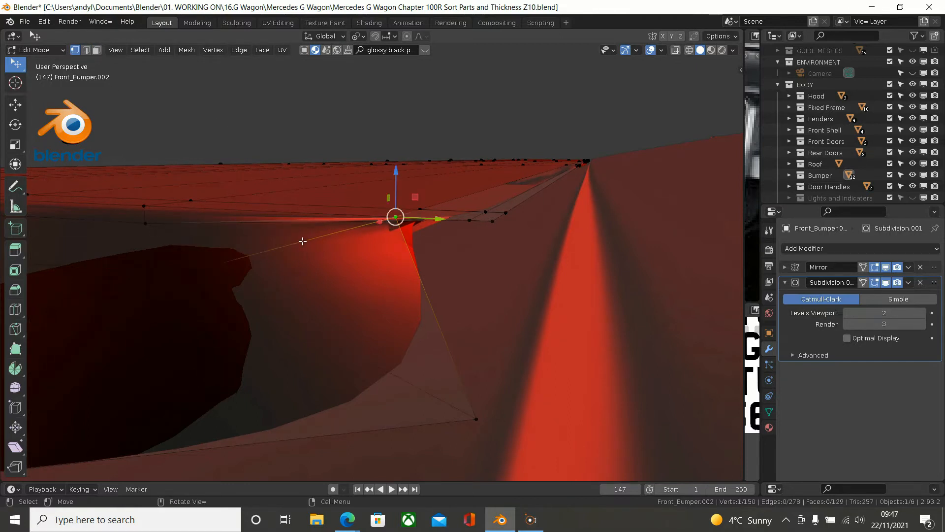
Step: Vertex-slide the rear corner vertex a short way down the rear edge towards the lower corner
{"action": "key", "text": "g"}
{"action": "key", "text": "g"}
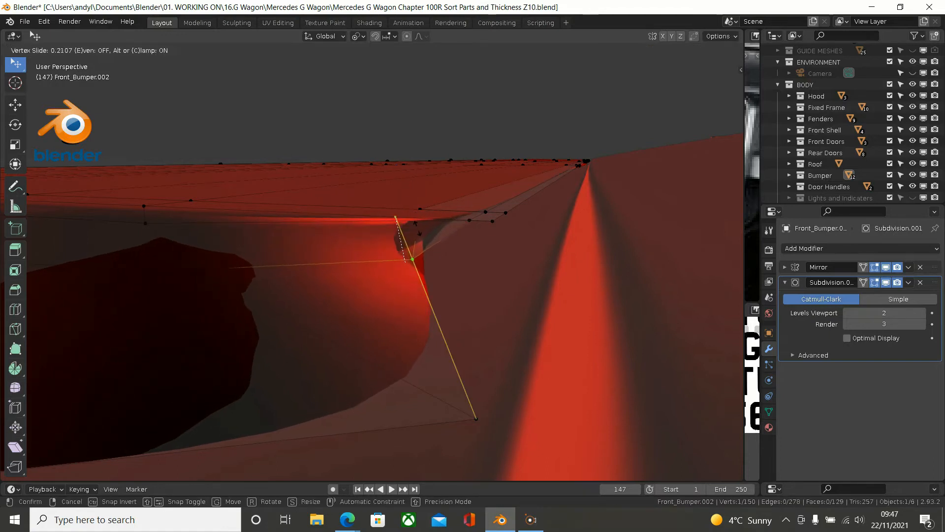
{"action": "left_click", "coordinate": [418, 237]}
{"action": "middle_click_drag", "start_coordinate": [473, 215], "coordinate": [493, 212]}
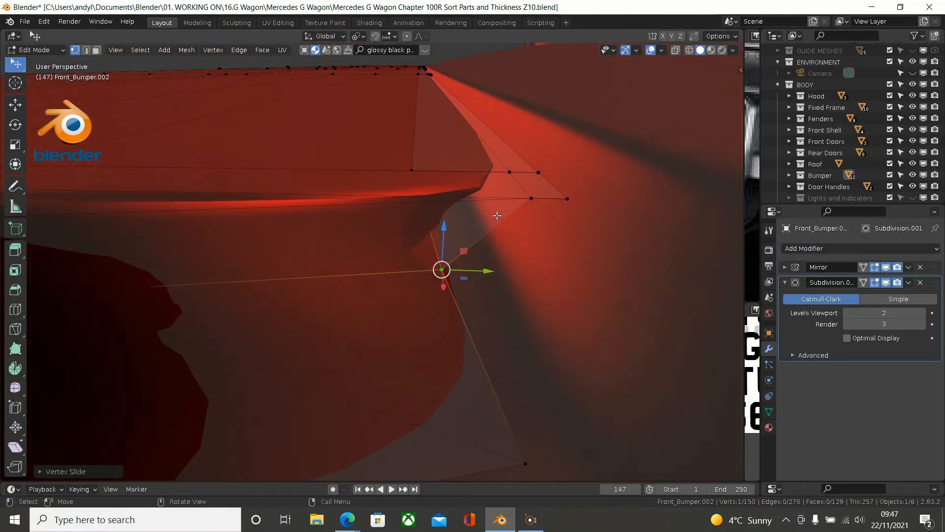
Step: Select the edge loop through the holder's rear corner, inspect it against the bumper and clear the selection
{"action": "left_click", "coordinate": [429, 238], "text": "alt"}
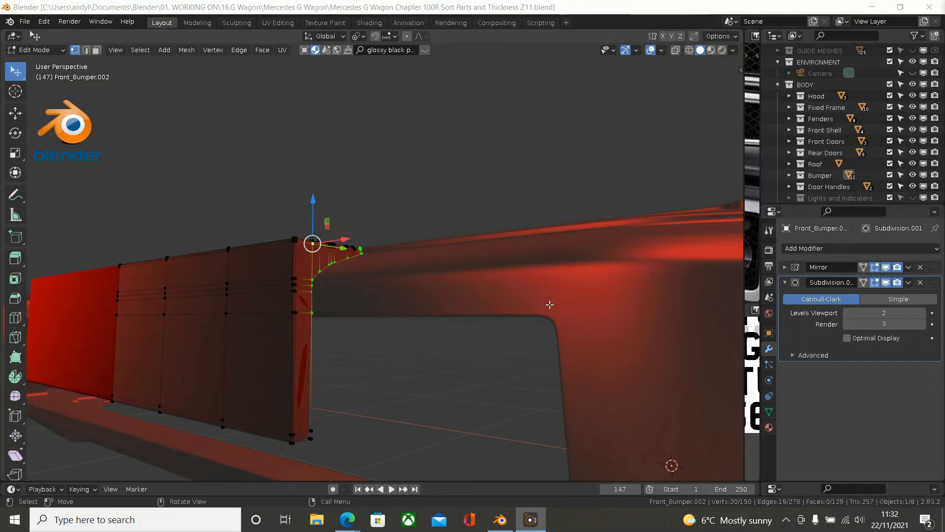
{"action": "middle_click_drag", "start_coordinate": [542, 306], "coordinate": [537, 295]}
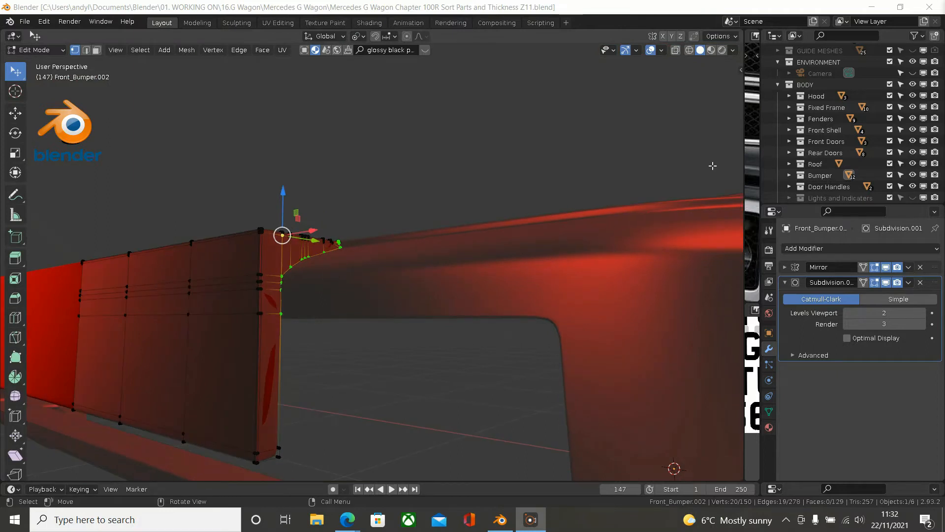
{"action": "left_click", "coordinate": [575, 167]}
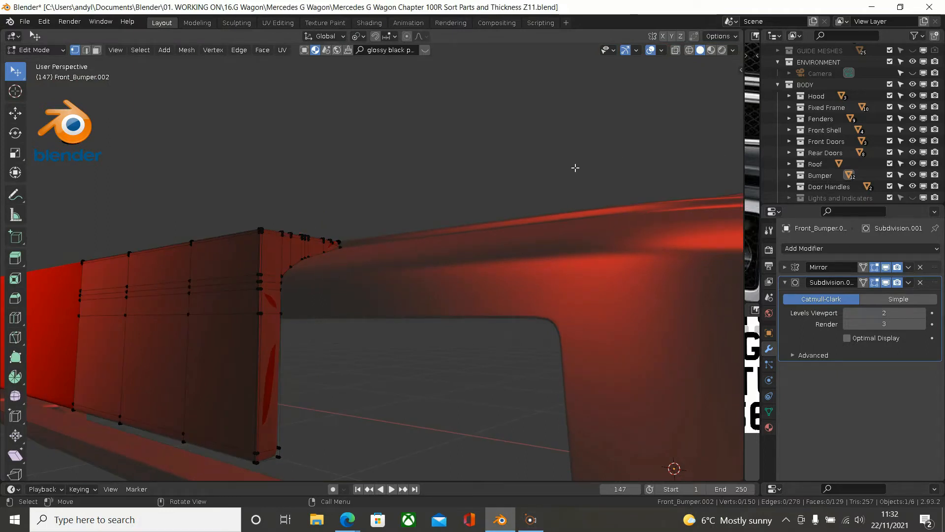
Step: Choose the dark metallic MatCap for the solid viewport shading and view the whole bumper with it
{"action": "left_click", "coordinate": [733, 50]}
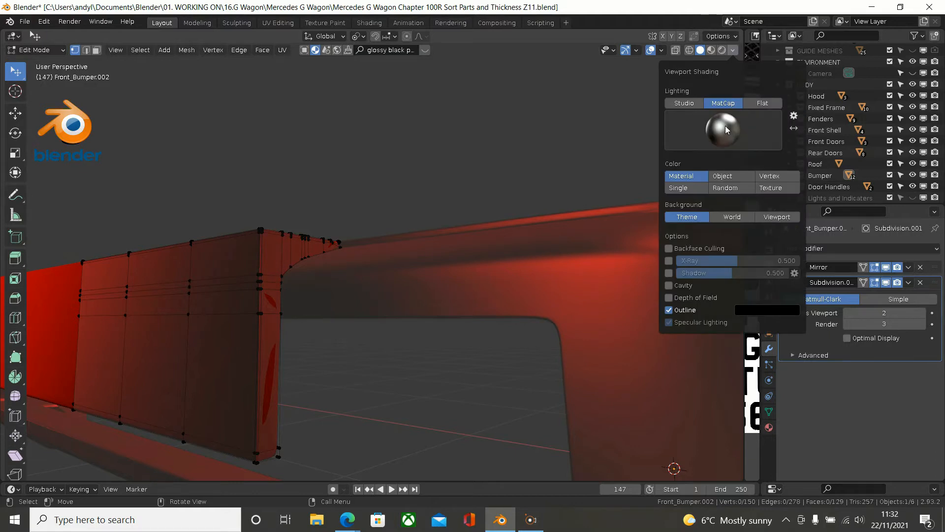
{"action": "left_click", "coordinate": [726, 131]}
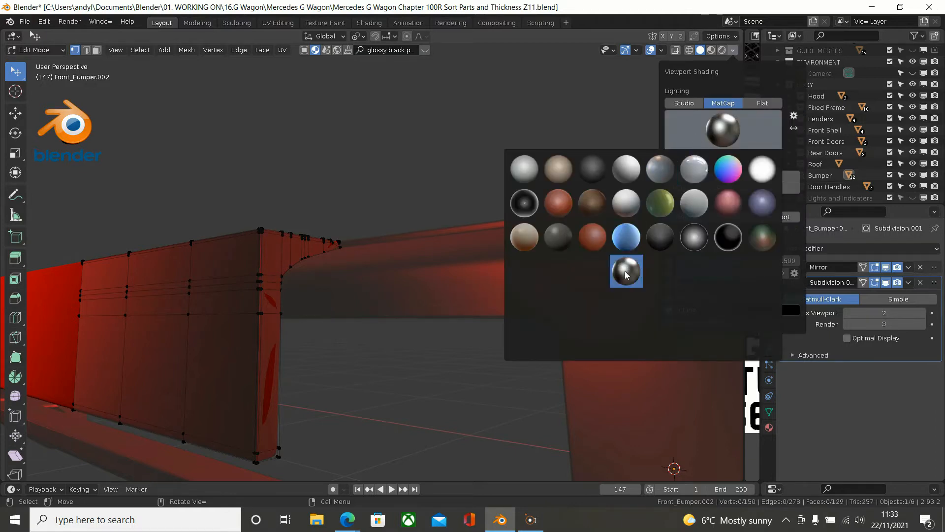
{"action": "left_click", "coordinate": [627, 278]}
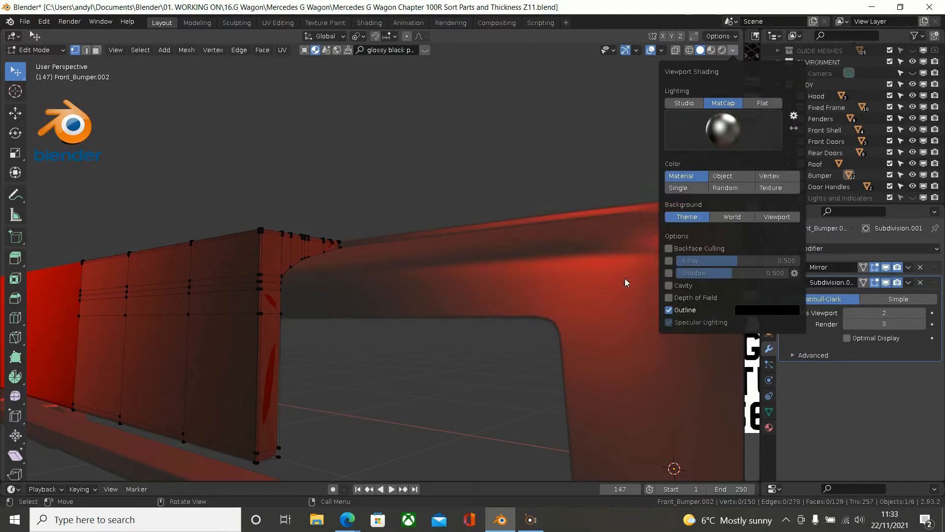
{"action": "left_click", "coordinate": [733, 50]}
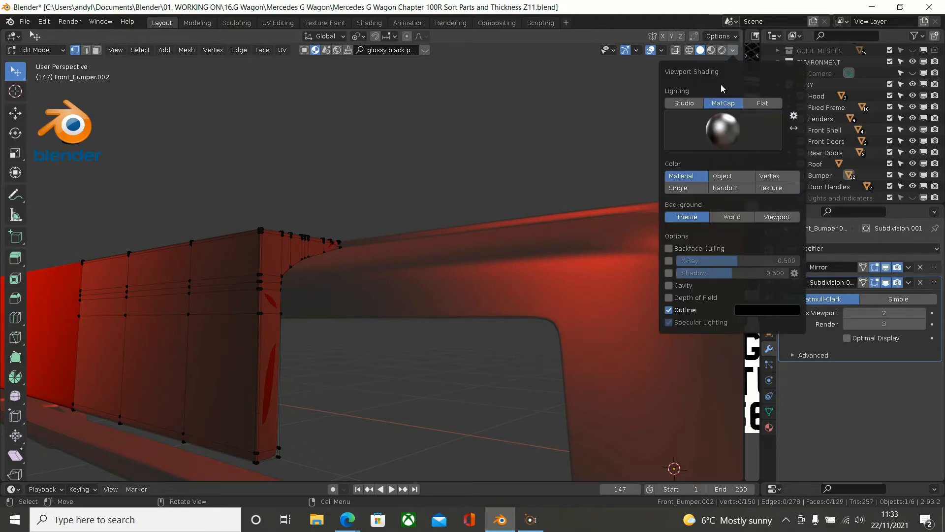
{"action": "left_click", "coordinate": [719, 127]}
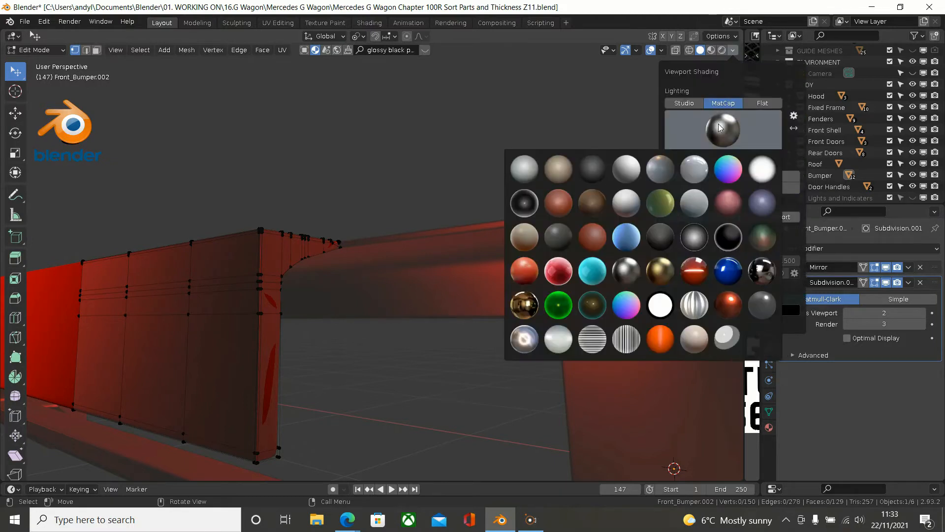
{"action": "left_click", "coordinate": [631, 274]}
{"action": "scroll", "coordinate": [428, 196], "scroll_direction": "down", "scroll_amount": 5}
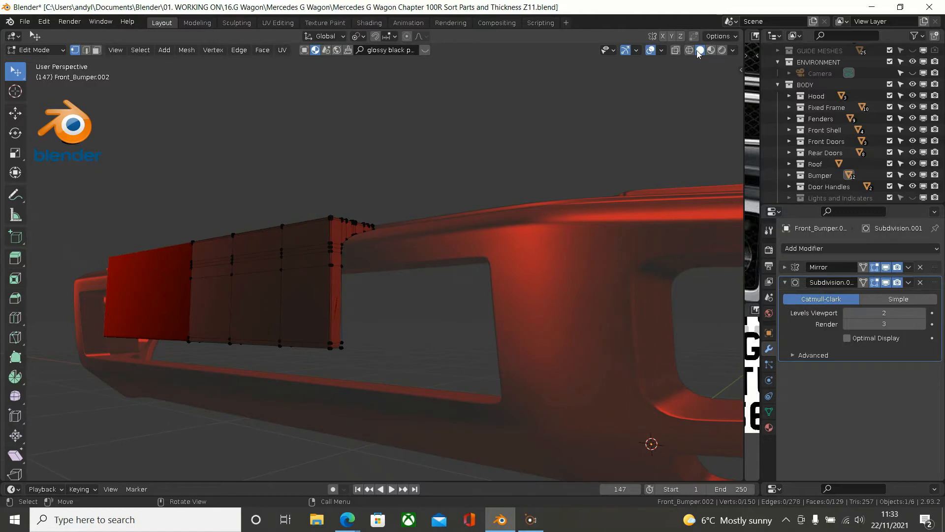
Step: Set the solid viewport shading's lighting to Studio
{"action": "left_click", "coordinate": [733, 51]}
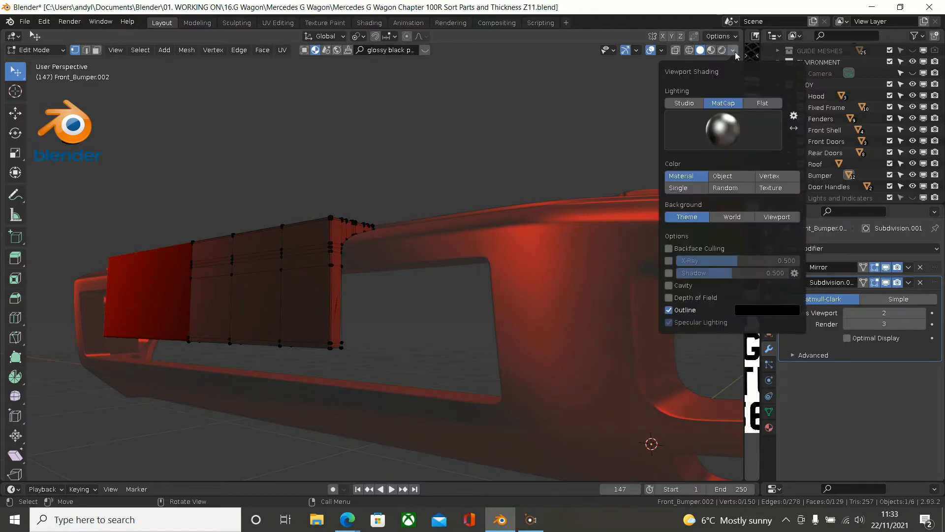
{"action": "left_click", "coordinate": [688, 105]}
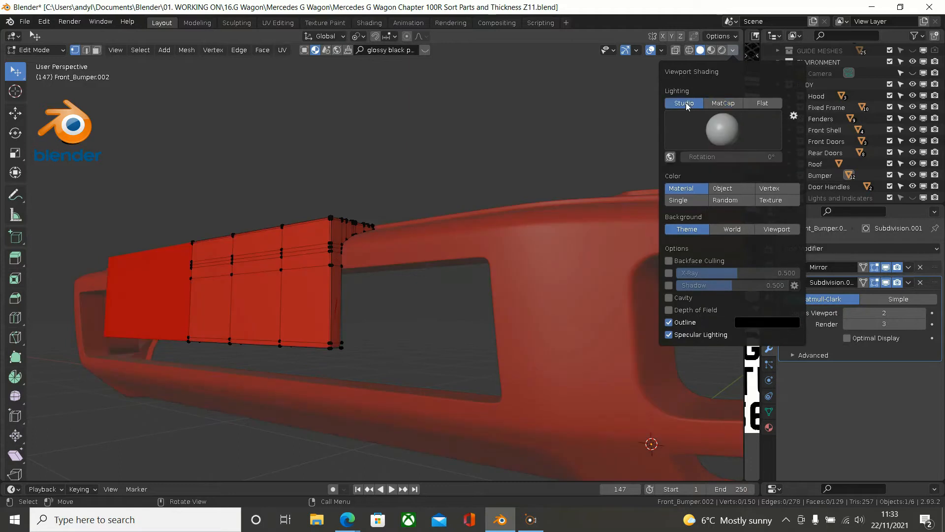
{"action": "left_click", "coordinate": [719, 130]}
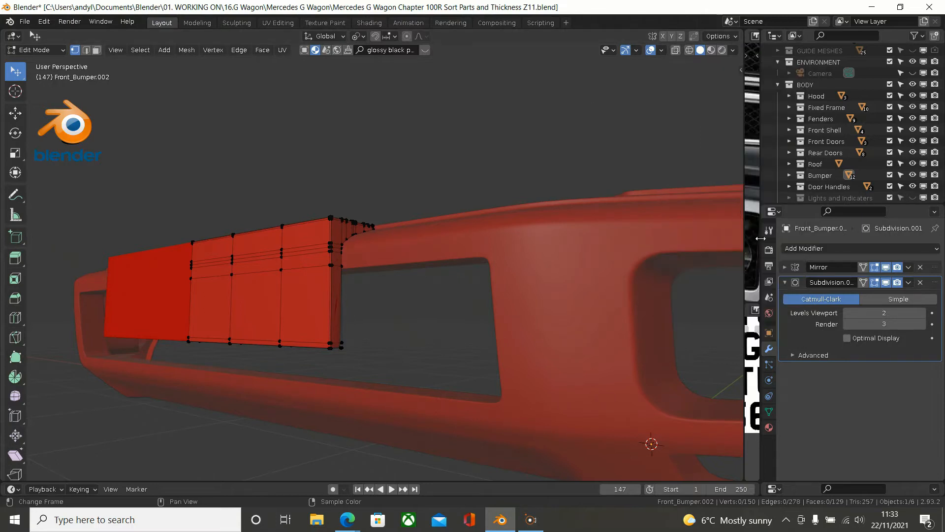
Step: Remove the Blue Car Paint material slot from both the number plate holder and the front bumper
{"action": "left_click", "coordinate": [769, 427]}
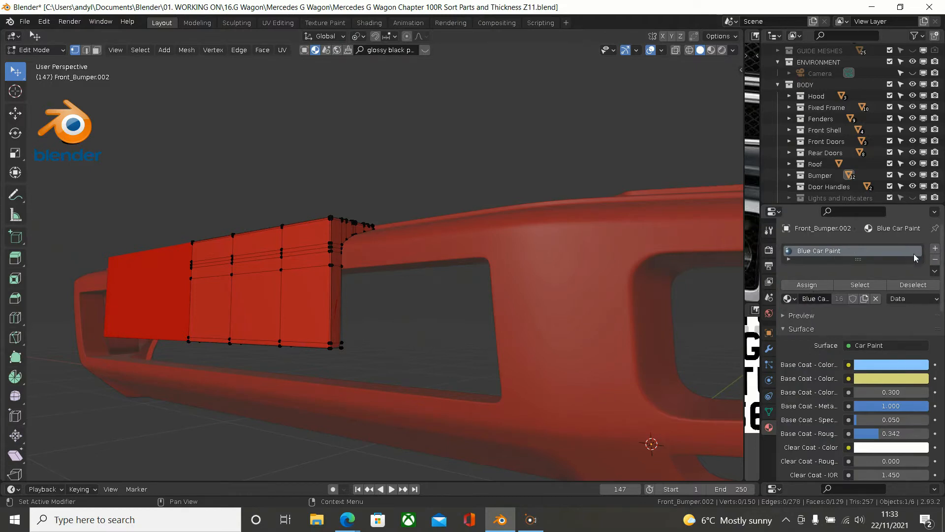
{"action": "left_click", "coordinate": [935, 260]}
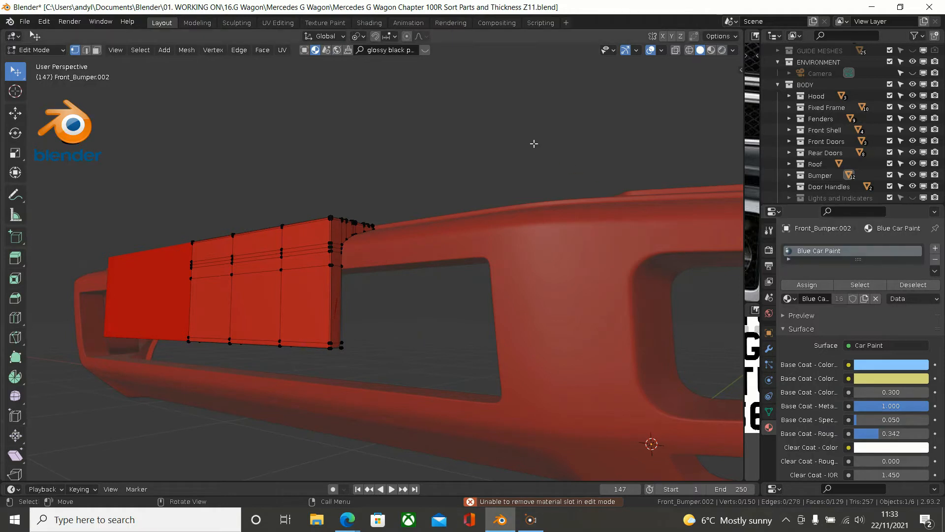
{"action": "key", "text": "Tab"}
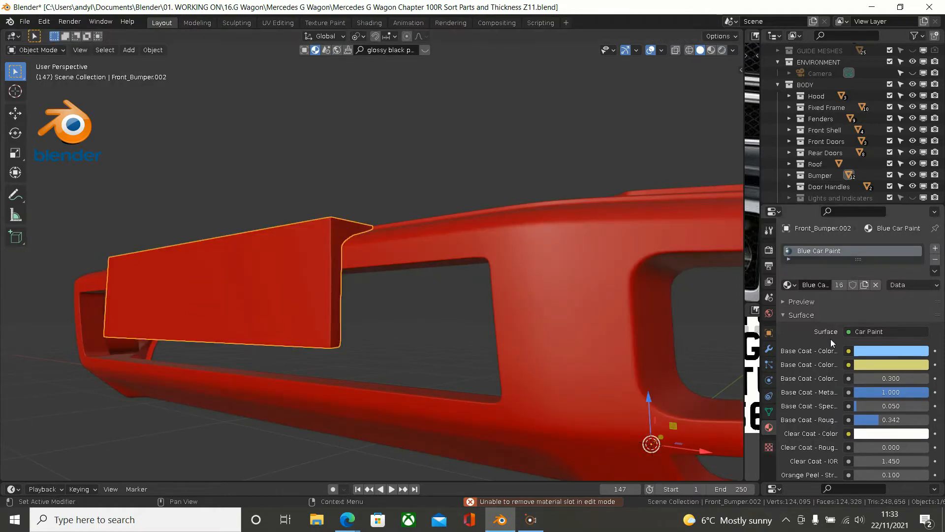
{"action": "left_click", "coordinate": [934, 260]}
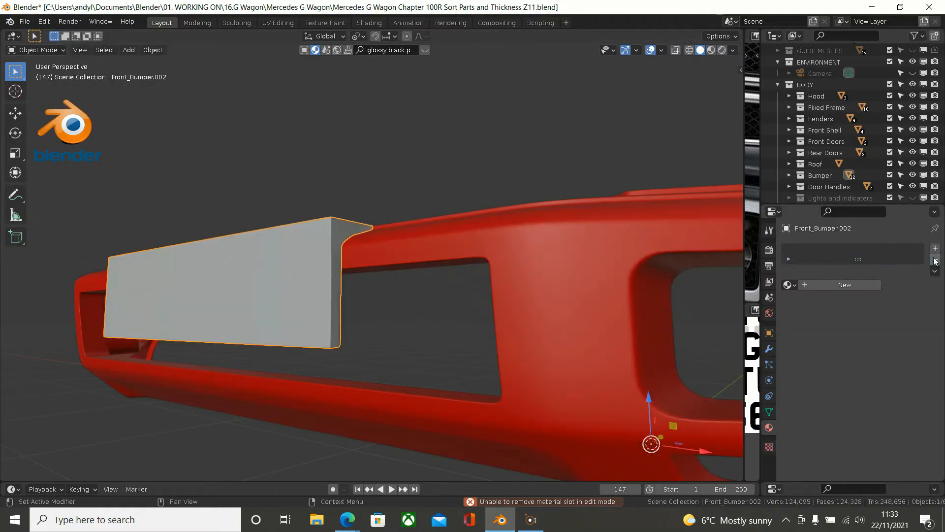
{"action": "left_click", "coordinate": [566, 249]}
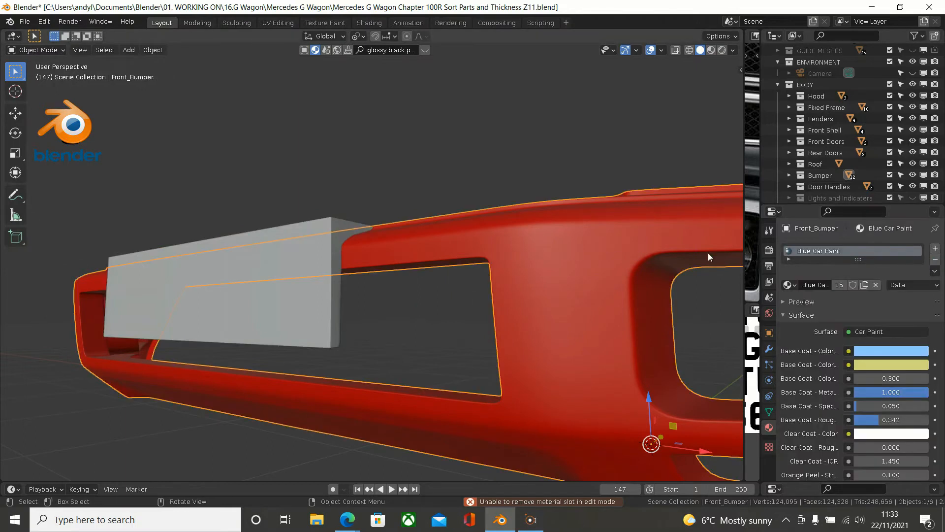
{"action": "left_click", "coordinate": [935, 259]}
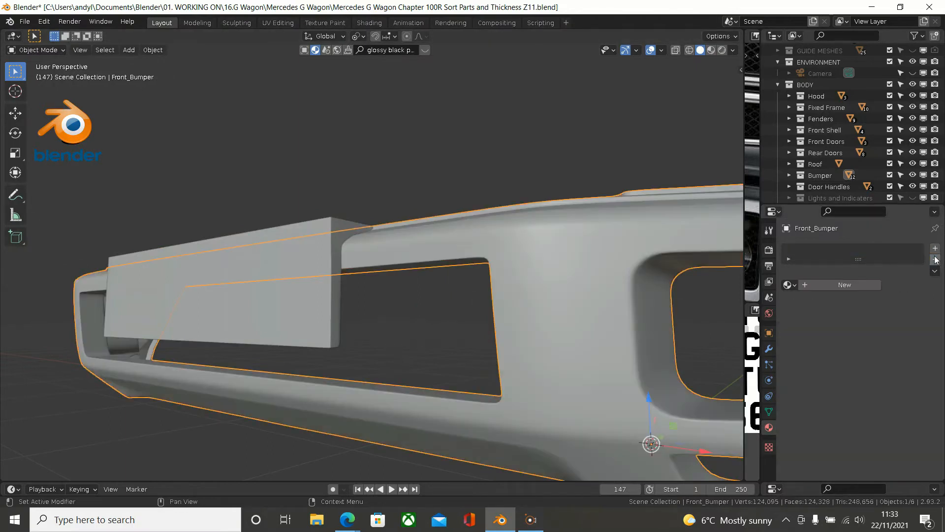
Step: Set the solid viewport shading's lighting to MatCap, clear the selection and view the holder and bumper from above
{"action": "left_click", "coordinate": [733, 51]}
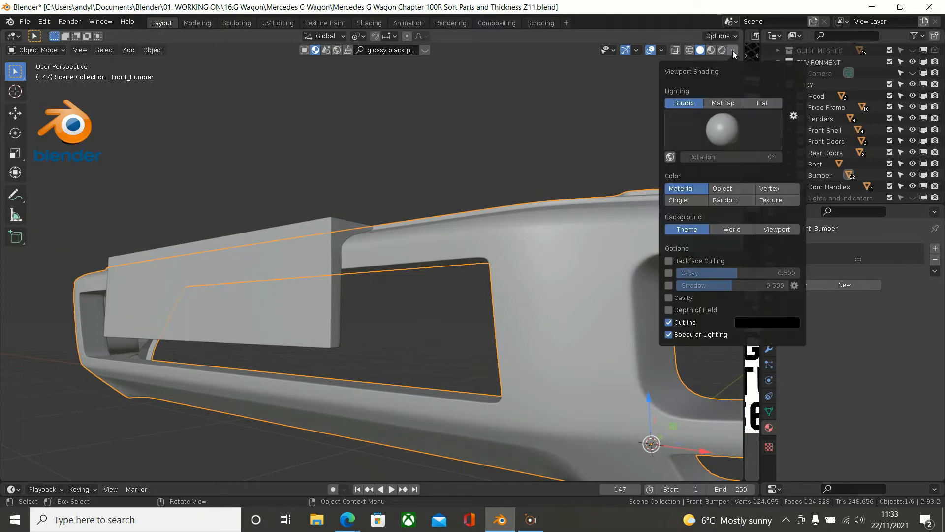
{"action": "left_click", "coordinate": [722, 104]}
{"action": "left_click", "coordinate": [464, 185]}
{"action": "middle_click_drag", "start_coordinate": [465, 185], "coordinate": [378, 272]}
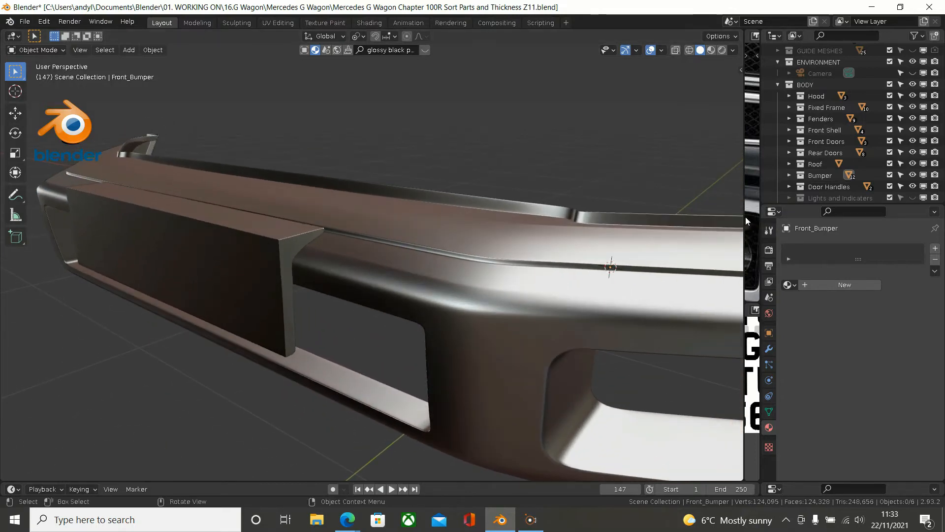
Step: Enlarge the reference photo to compare its number plate mounting with the modelled holder, and restore the large 3D view
{"action": "left_click_drag", "start_coordinate": [743, 215], "coordinate": [358, 207]}
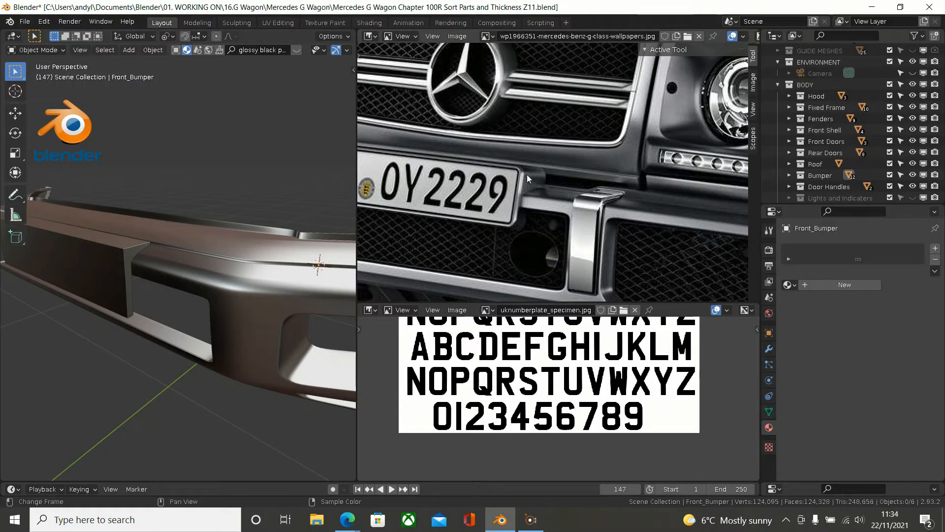
{"action": "middle_click_drag", "start_coordinate": [217, 202], "coordinate": [126, 319]}
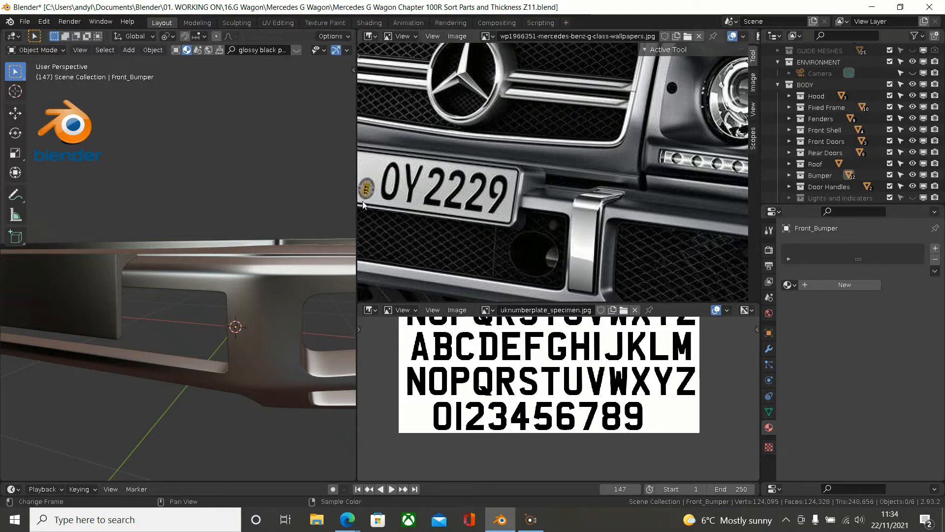
{"action": "left_click_drag", "start_coordinate": [356, 206], "coordinate": [744, 206]}
{"action": "middle_click_drag", "start_coordinate": [660, 198], "coordinate": [560, 168]}
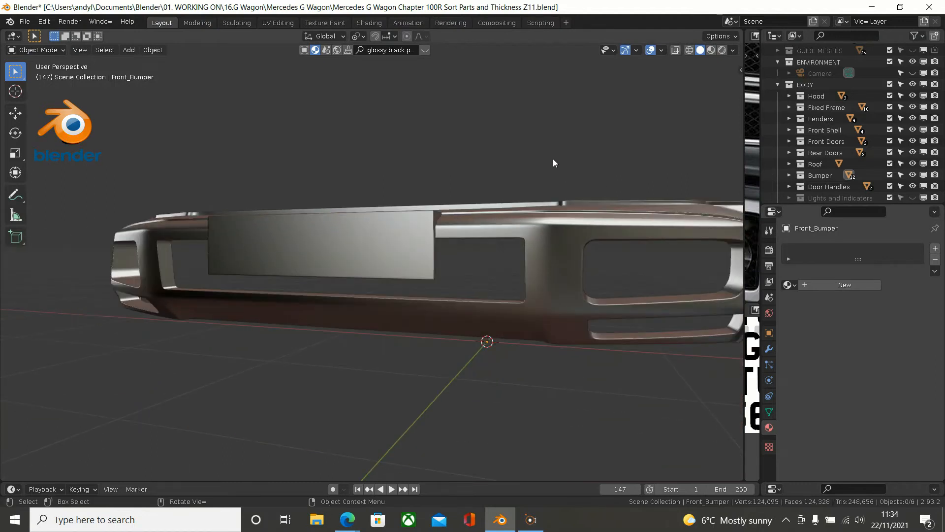
Step: Unhide all of the car's hidden parts and view the assembled front end around the bumper
{"action": "key", "text": "alt+h"}
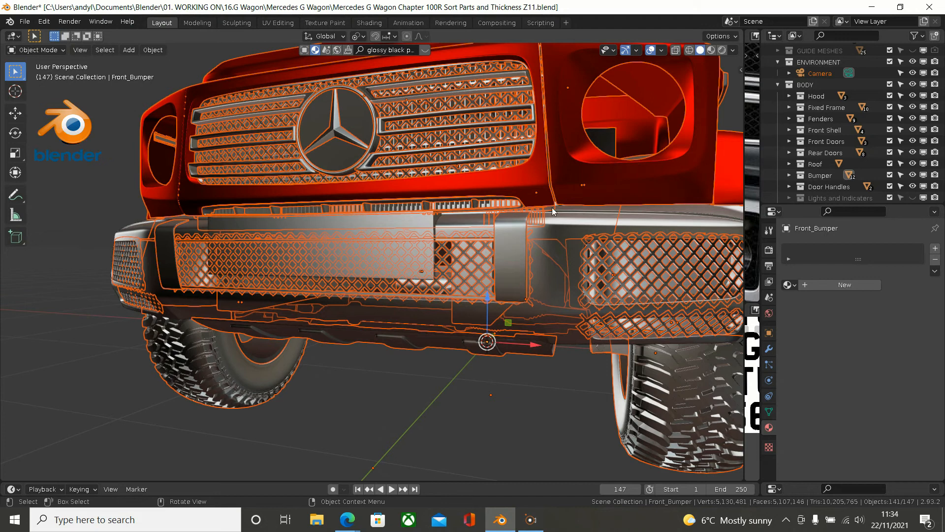
{"action": "left_click", "coordinate": [426, 347]}
{"action": "middle_click_drag", "start_coordinate": [434, 372], "coordinate": [432, 388]}
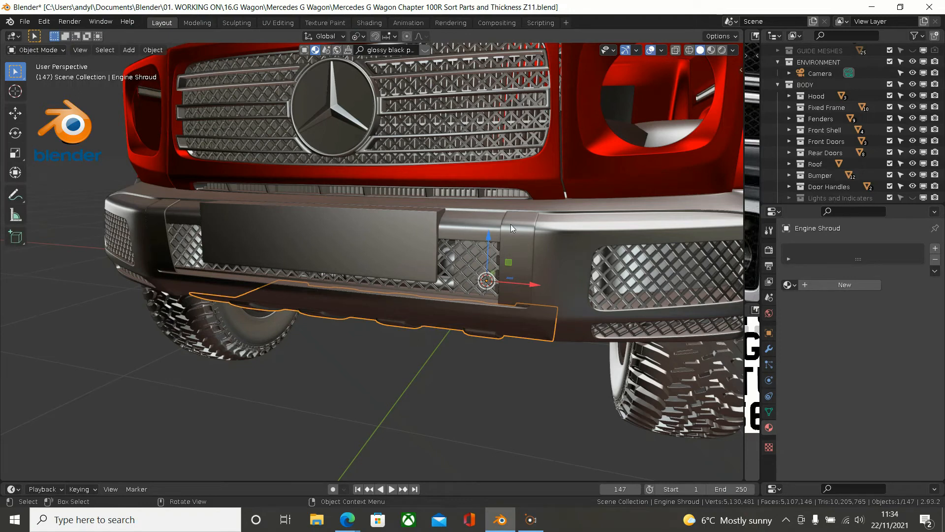
{"action": "left_click", "coordinate": [575, 228]}
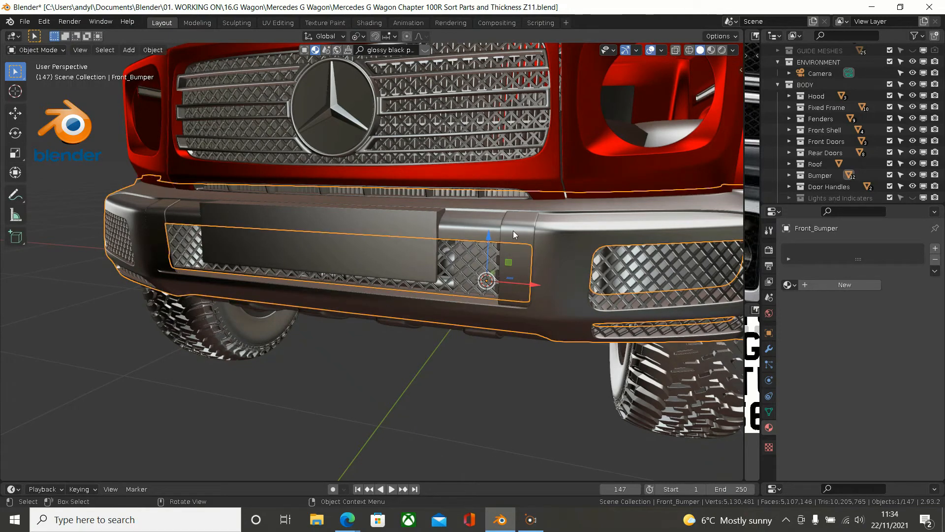
{"action": "left_click", "coordinate": [427, 223], "text": "shift"}
{"action": "key", "text": "shift"}
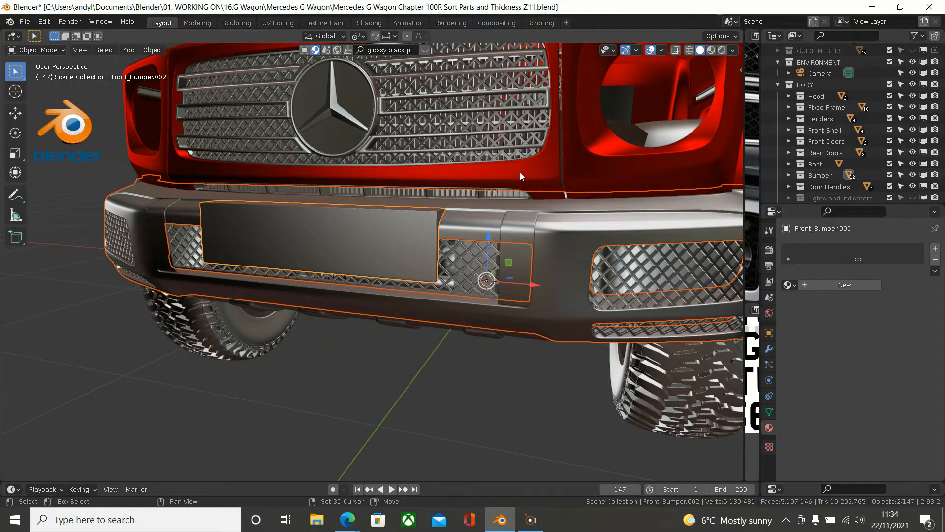
{"action": "left_click", "coordinate": [520, 174], "text": "shift"}
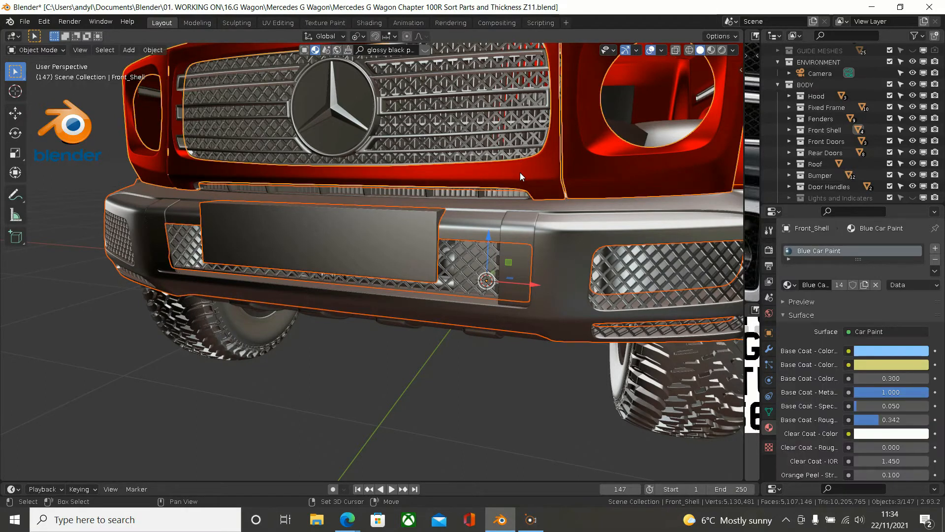
{"action": "left_click", "coordinate": [403, 365]}
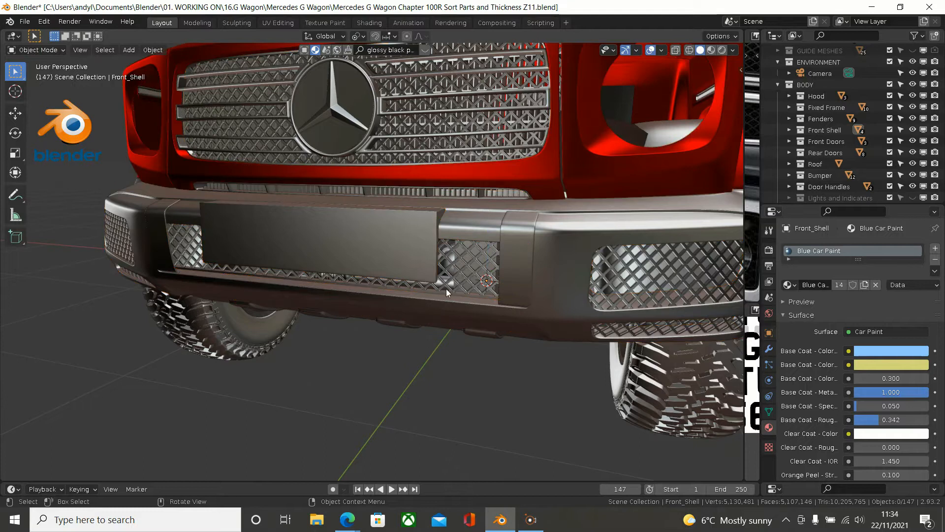
Step: Isolate the front bumper, number plate holder and front shell by inverting their selection and hiding the other parts
{"action": "left_click", "coordinate": [565, 232]}
{"action": "left_click", "coordinate": [429, 223], "text": "shift"}
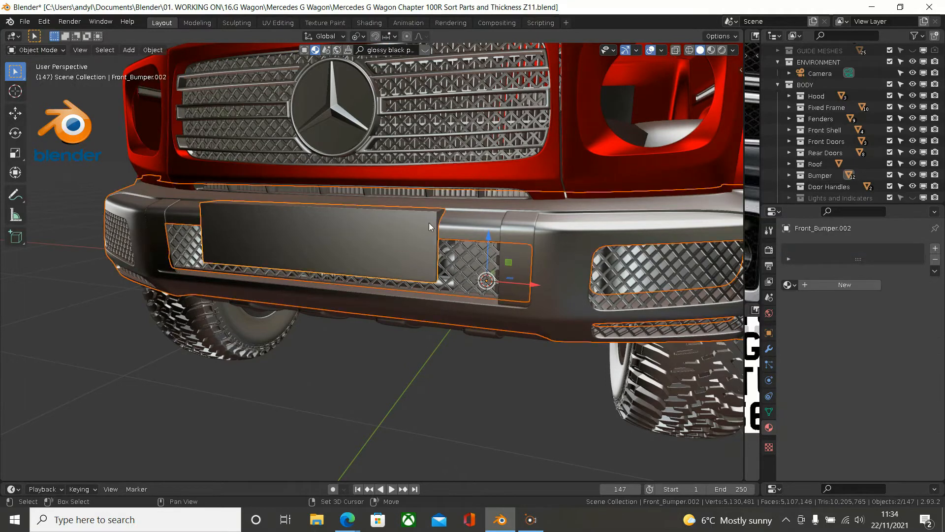
{"action": "left_click", "coordinate": [602, 174], "text": "shift"}
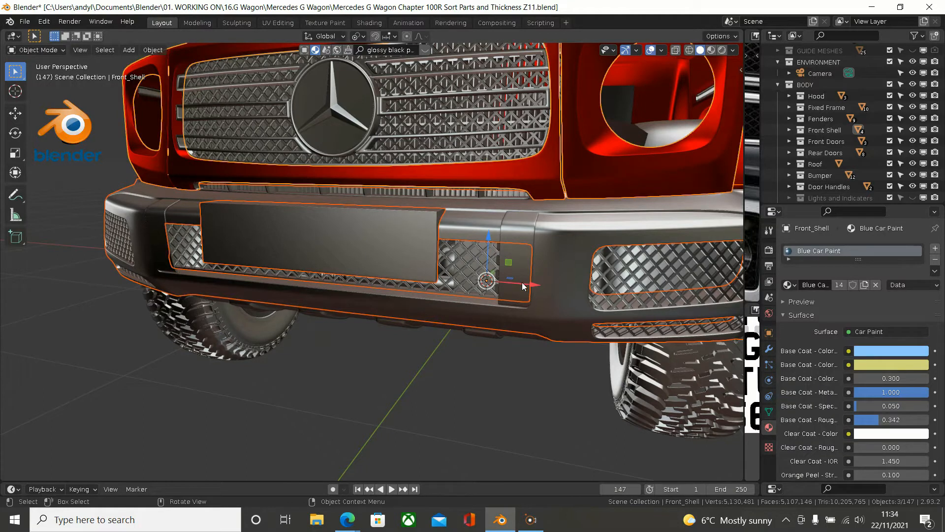
{"action": "key", "text": "a"}
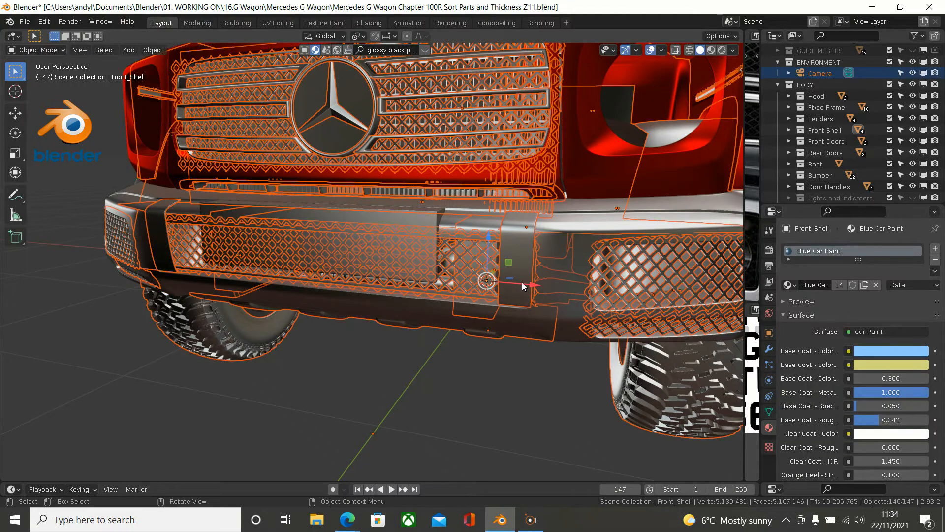
{"action": "key", "text": "h"}
Step: Check the holder and bumper profile against the side blueprint in right orthographic view with wireframe shading
{"action": "scroll", "coordinate": [502, 339], "scroll_direction": "down", "scroll_amount": 1}
{"action": "middle_click_drag", "start_coordinate": [502, 340], "coordinate": [541, 328]}
{"action": "key", "text": "KP_3"}
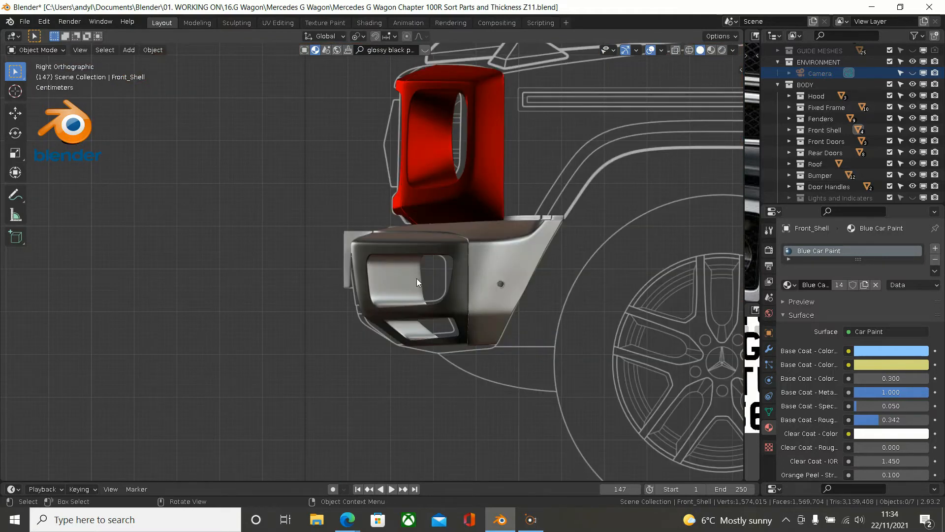
{"action": "scroll", "coordinate": [362, 249], "scroll_direction": "up", "scroll_amount": 4}
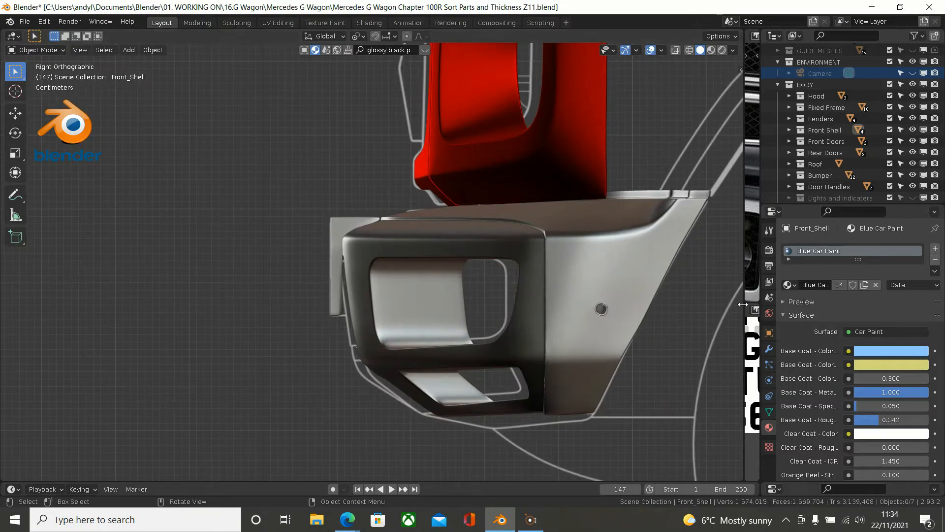
{"action": "key", "text": "z"}
{"action": "left_click", "coordinate": [177, 240]}
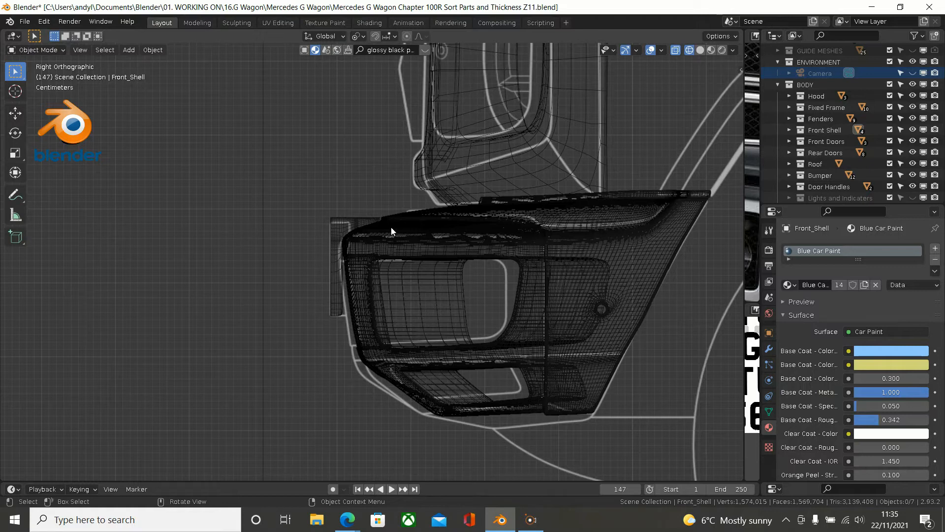
Step: Open the number plate holder's mesh in Edit Mode and return the viewport to solid shading
{"action": "left_click", "coordinate": [353, 224]}
{"action": "key", "text": "Tab"}
{"action": "middle_click_drag", "start_coordinate": [352, 224], "coordinate": [377, 232]}
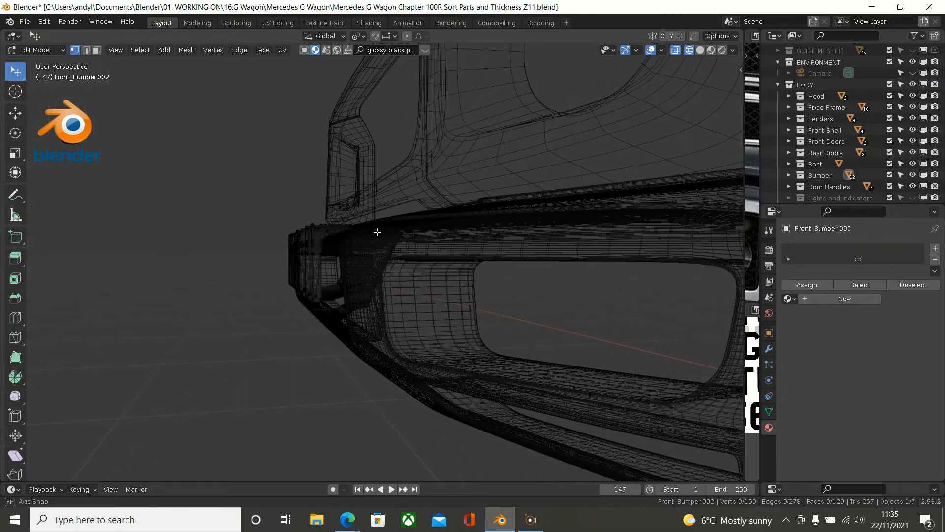
{"action": "key", "text": "z"}
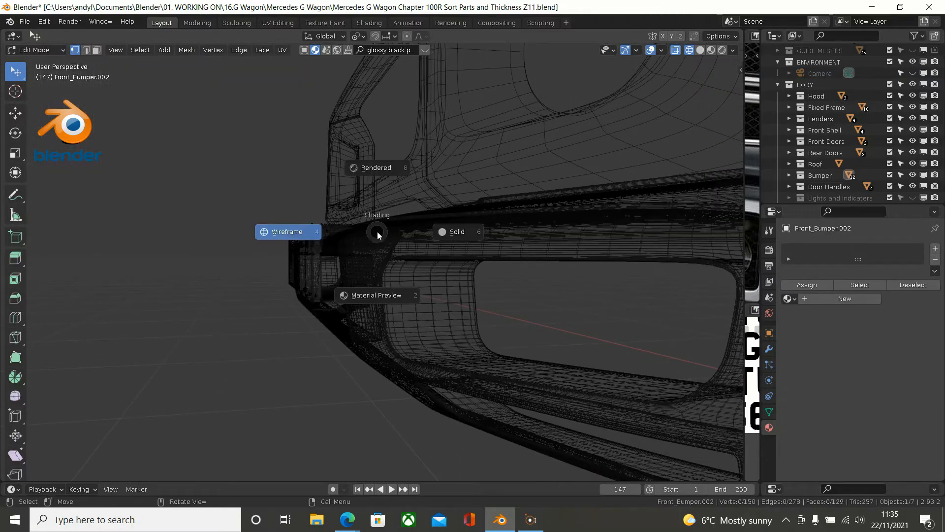
{"action": "left_click", "coordinate": [466, 232]}
Step: Dissolve the edge loop running just below the holder's top edge along its side and front faces
{"action": "scroll", "coordinate": [320, 238], "scroll_direction": "up", "scroll_amount": 3}
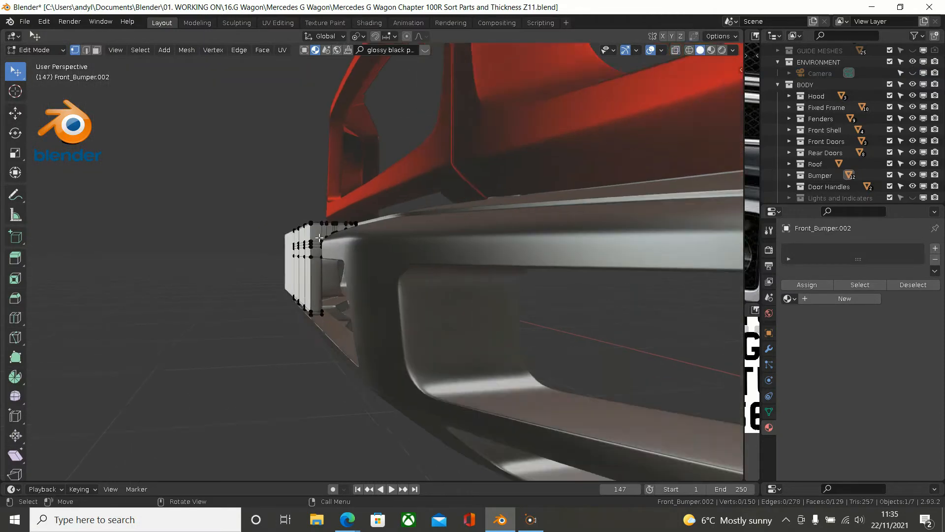
{"action": "scroll", "coordinate": [319, 237], "scroll_direction": "up", "scroll_amount": 1}
{"action": "mouse_move", "coordinate": [320, 238]}
{"action": "middle_mouse_down", "text": "shift"}
{"action": "mouse_move", "coordinate": [403, 255]}
{"action": "mouse_move", "coordinate": [416, 280]}
{"action": "mouse_move", "coordinate": [380, 323]}
{"action": "mouse_move", "coordinate": [383, 310]}
{"action": "mouse_move", "coordinate": [390, 322]}
{"action": "middle_mouse_up", "text": "shift"}
{"action": "scroll", "coordinate": [397, 341], "scroll_direction": "up", "scroll_amount": 5}
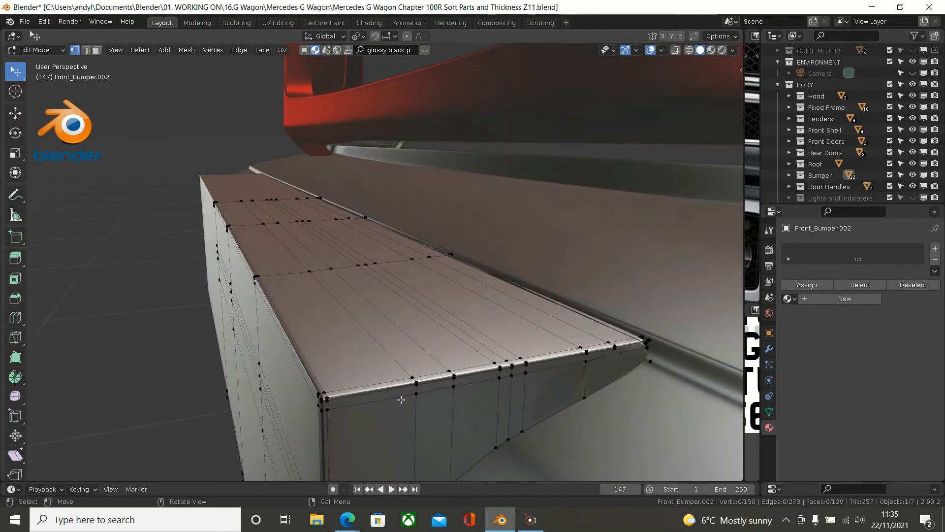
{"action": "left_click", "coordinate": [401, 399], "text": "alt"}
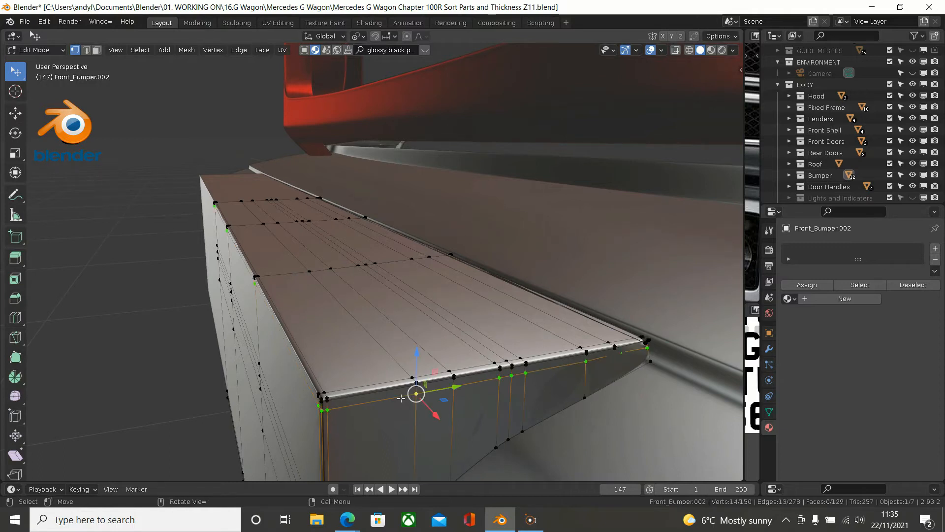
{"action": "key", "text": "x"}
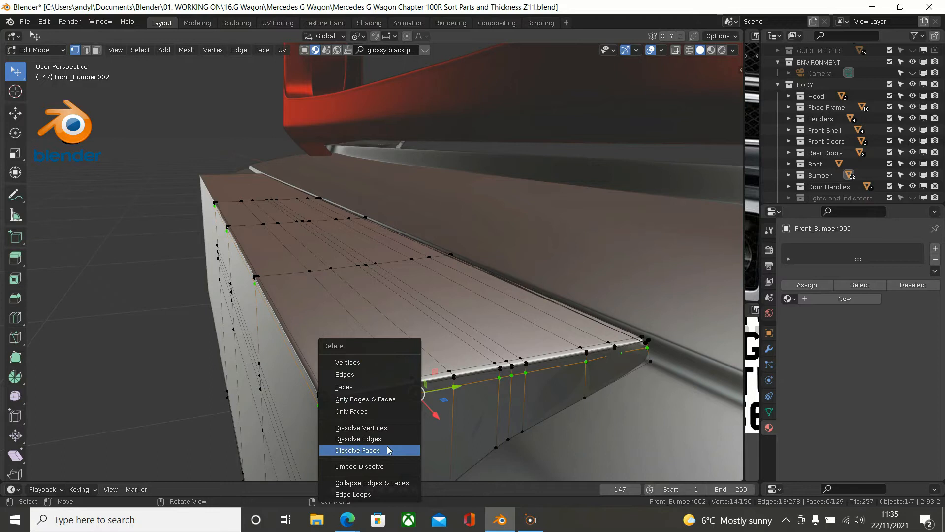
{"action": "left_click", "coordinate": [388, 439]}
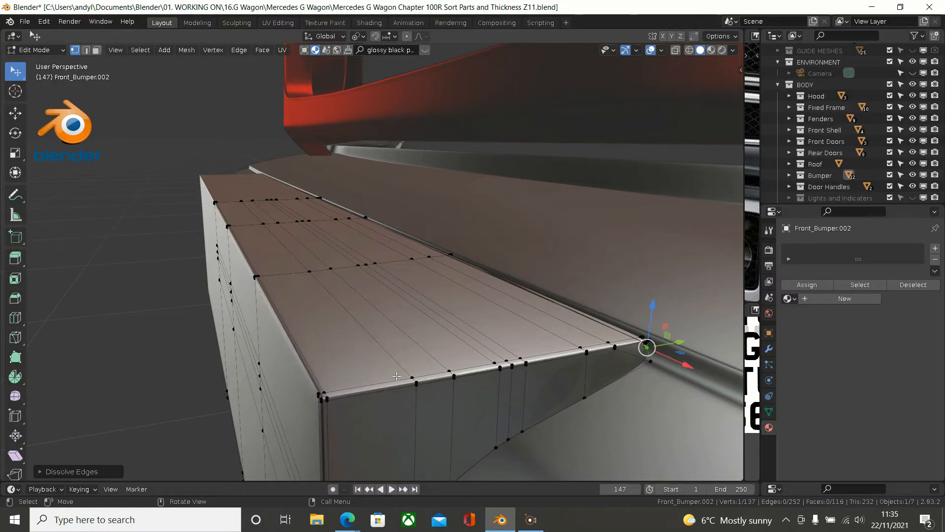
Step: Dissolve the supporting edge loop that crosses the holder's top face just inside its side edge
{"action": "left_click", "coordinate": [397, 375], "text": "alt"}
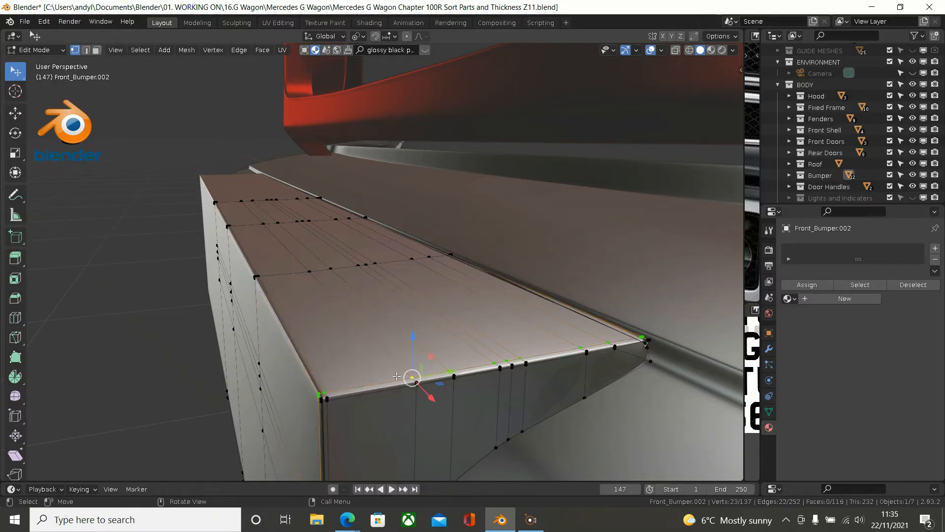
{"action": "key", "text": "x"}
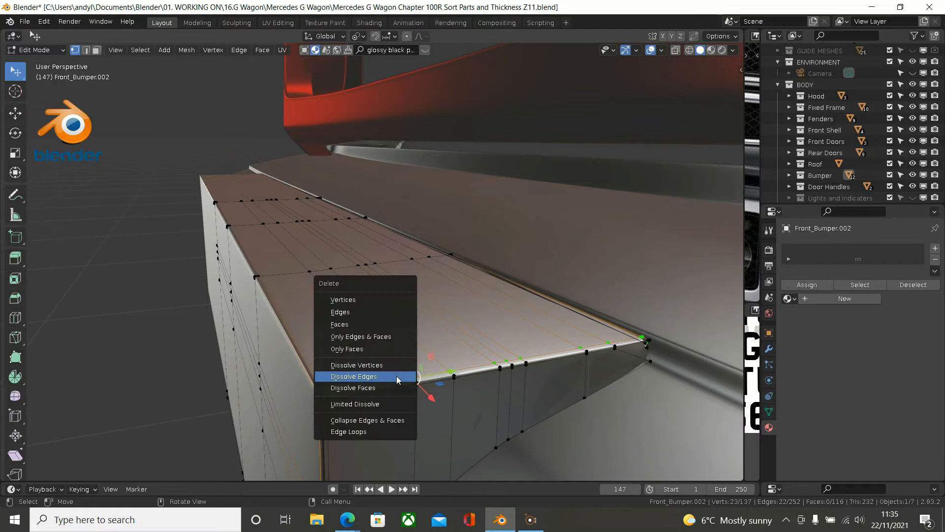
{"action": "left_click", "coordinate": [397, 376]}
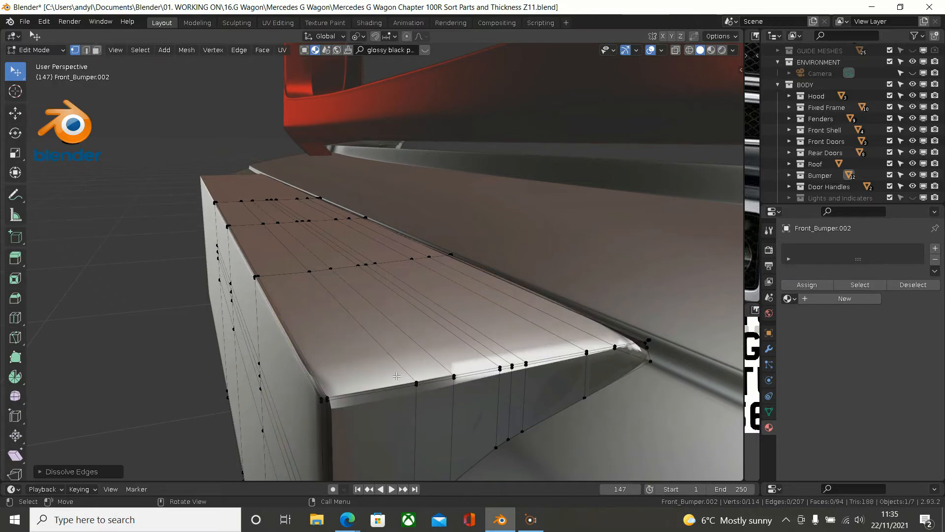
Step: Dissolve the remaining edge loop that runs around the number plate holder just beneath its top edge
{"action": "middle_click_drag", "start_coordinate": [397, 376], "coordinate": [355, 389]}
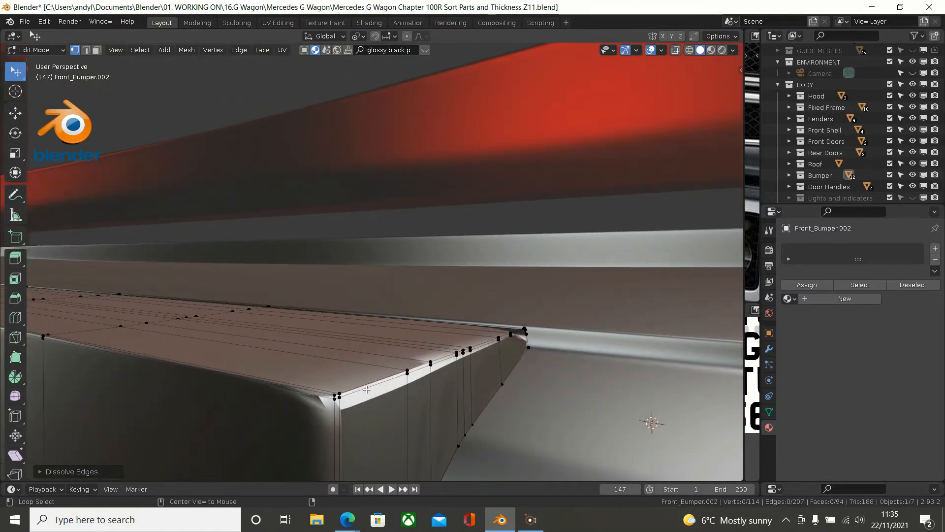
{"action": "left_click", "coordinate": [367, 389], "text": "alt"}
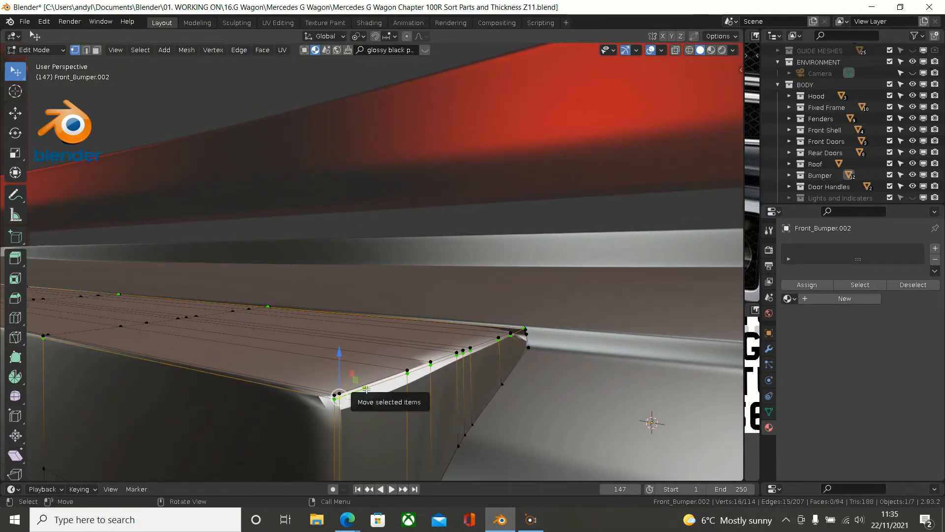
{"action": "key", "text": "x"}
{"action": "left_click", "coordinate": [366, 389]}
{"action": "middle_click_drag", "start_coordinate": [380, 372], "coordinate": [395, 399]}
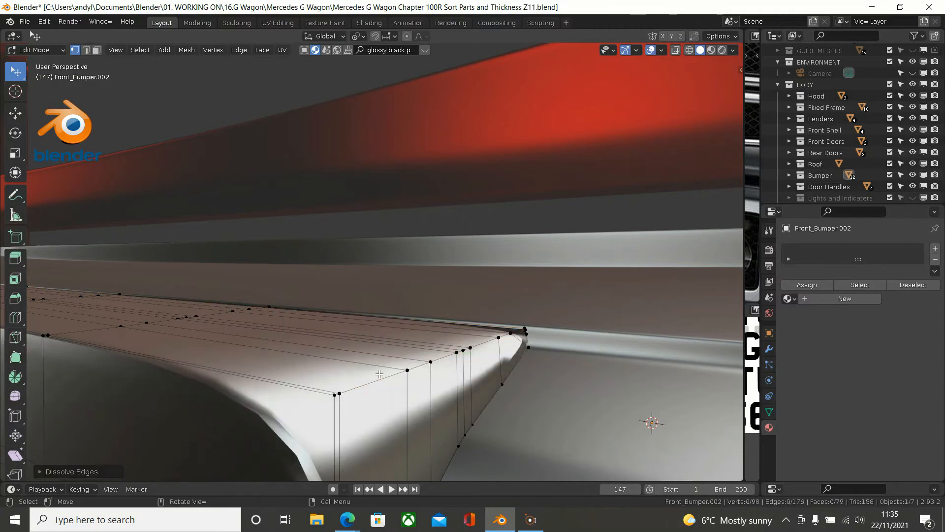
{"action": "scroll", "coordinate": [379, 372], "scroll_direction": "down", "scroll_amount": 4}
{"action": "scroll", "coordinate": [189, 341], "scroll_direction": "down", "scroll_amount": 2}
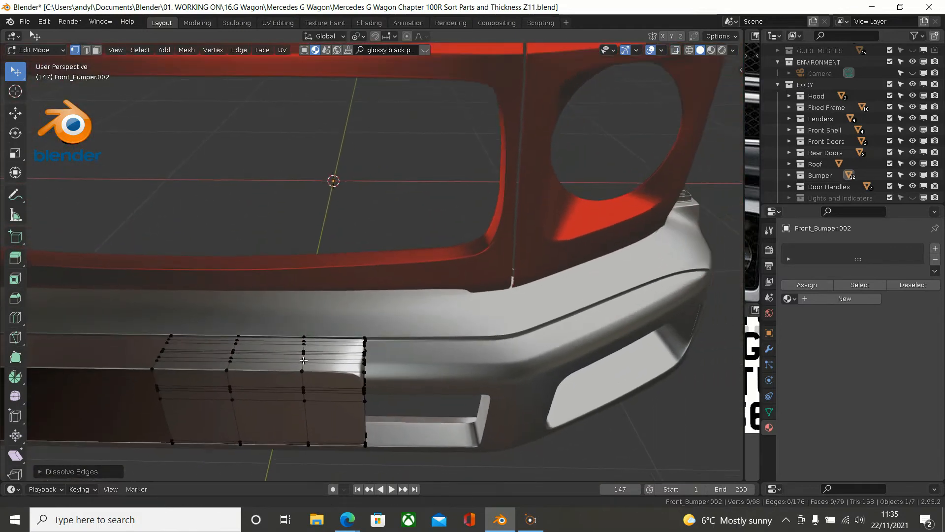
Step: Try to select the holder's outer faces as a shortest path from the rear top face to the bottom front strip, and clear the selection
{"action": "scroll", "coordinate": [178, 344], "scroll_direction": "up", "scroll_amount": 4}
{"action": "scroll", "coordinate": [180, 342], "scroll_direction": "up", "scroll_amount": 2}
{"action": "middle_click_drag", "start_coordinate": [181, 342], "coordinate": [235, 343]}
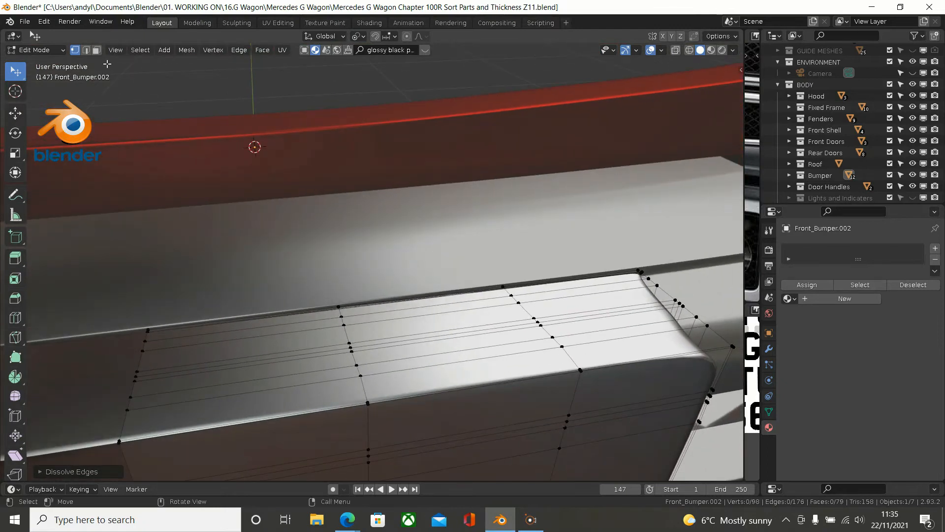
{"action": "left_click", "coordinate": [99, 51]}
{"action": "scroll", "coordinate": [209, 254], "scroll_direction": "down", "scroll_amount": 2}
{"action": "middle_click_drag", "start_coordinate": [209, 253], "coordinate": [370, 259]}
{"action": "scroll", "coordinate": [417, 287], "scroll_direction": "up", "scroll_amount": 4}
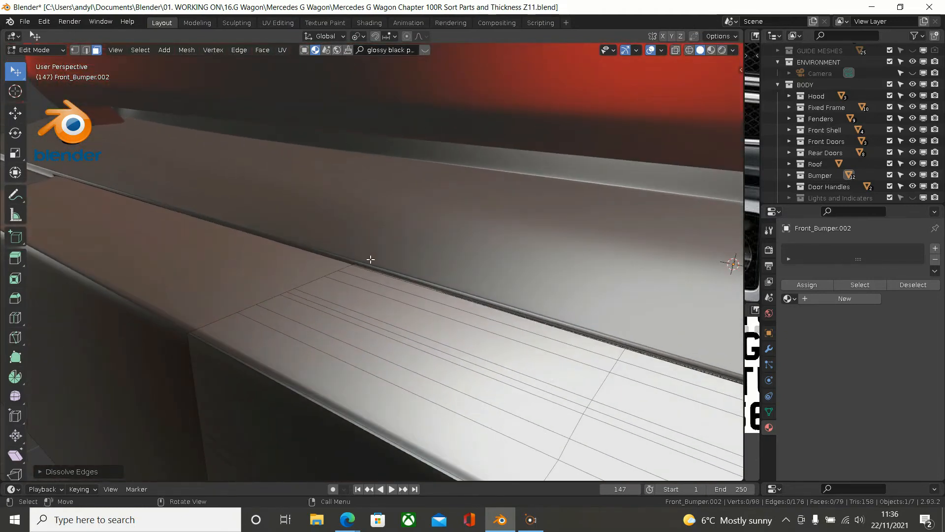
{"action": "left_click", "coordinate": [387, 279]}
{"action": "scroll", "coordinate": [464, 287], "scroll_direction": "down", "scroll_amount": 6}
{"action": "middle_click_drag", "start_coordinate": [464, 287], "coordinate": [572, 294]}
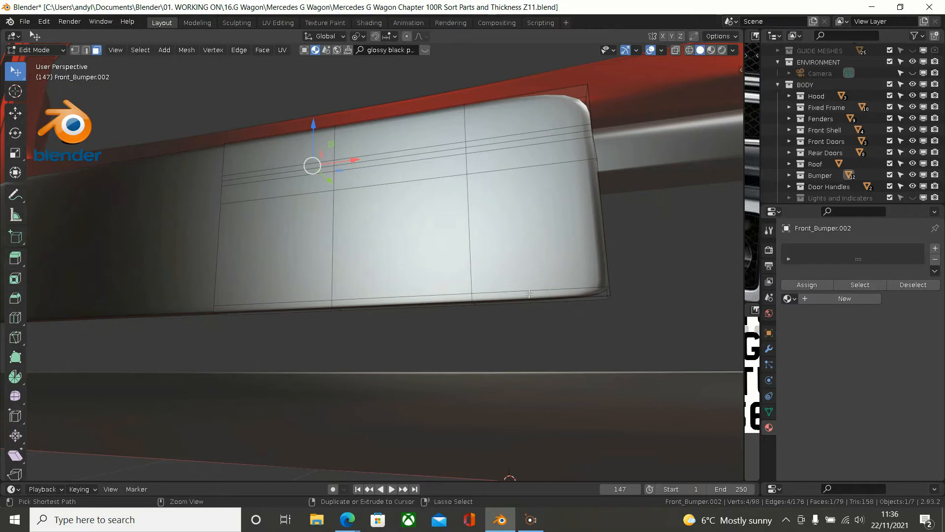
{"action": "left_click", "coordinate": [529, 294], "text": "ctrl"}
{"action": "middle_click_drag", "start_coordinate": [538, 291], "coordinate": [457, 302]}
{"action": "middle_click_drag", "start_coordinate": [522, 271], "coordinate": [523, 299]}
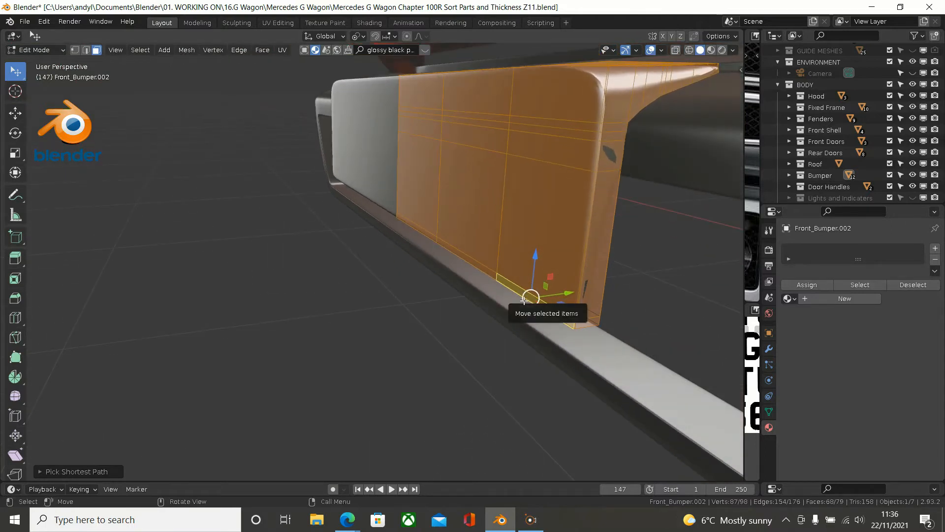
{"action": "left_click", "coordinate": [390, 343]}
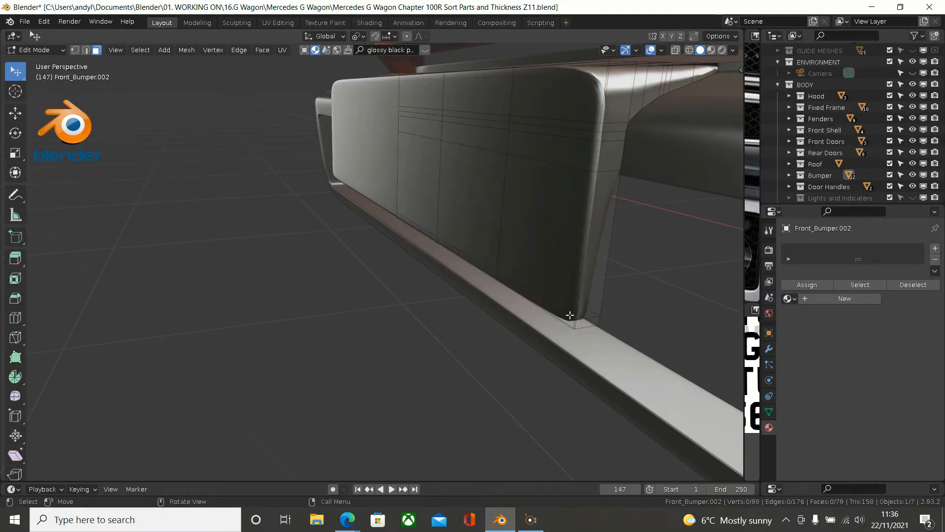
Step: Try to path-select faces from the bottom front strip of the holder's end section up to its rear top edge
{"action": "left_click", "coordinate": [570, 318]}
{"action": "middle_click_drag", "start_coordinate": [600, 185], "coordinate": [622, 230]}
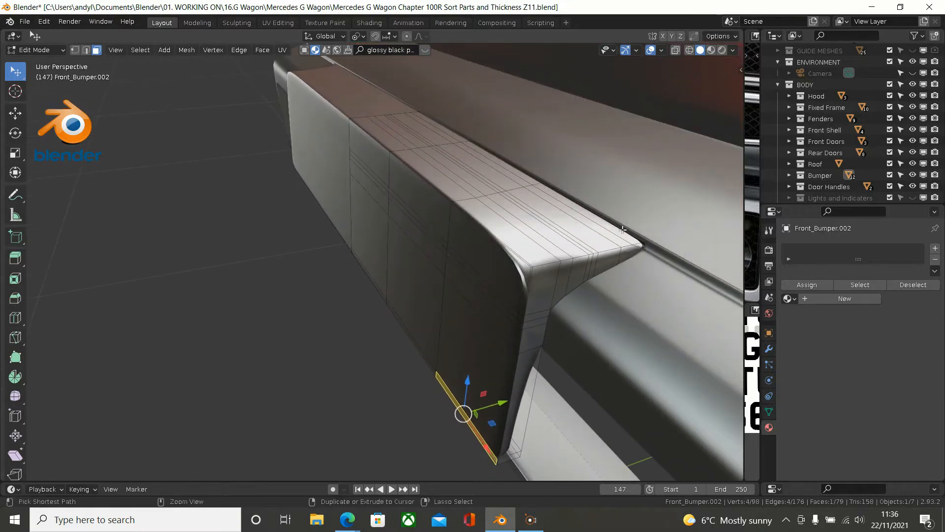
{"action": "left_click", "coordinate": [623, 229], "text": "ctrl"}
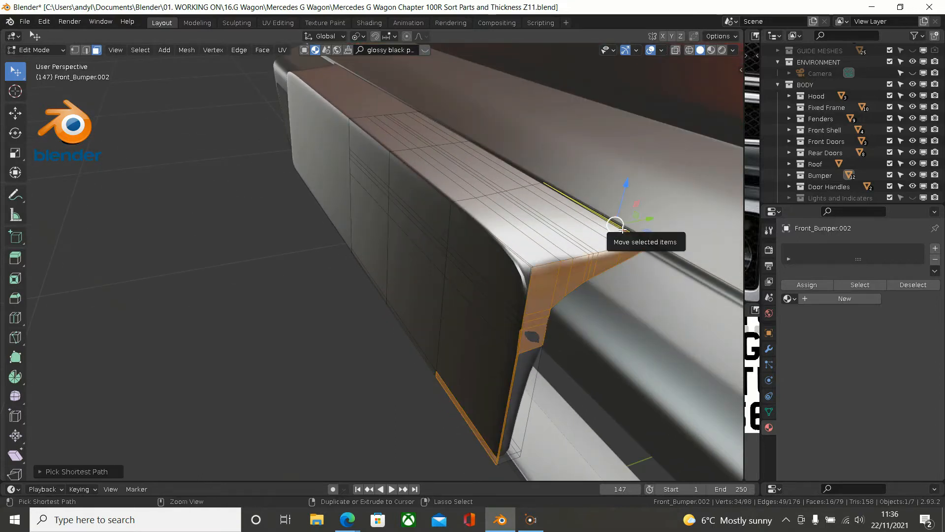
{"action": "middle_click_drag", "start_coordinate": [622, 230], "coordinate": [587, 226]}
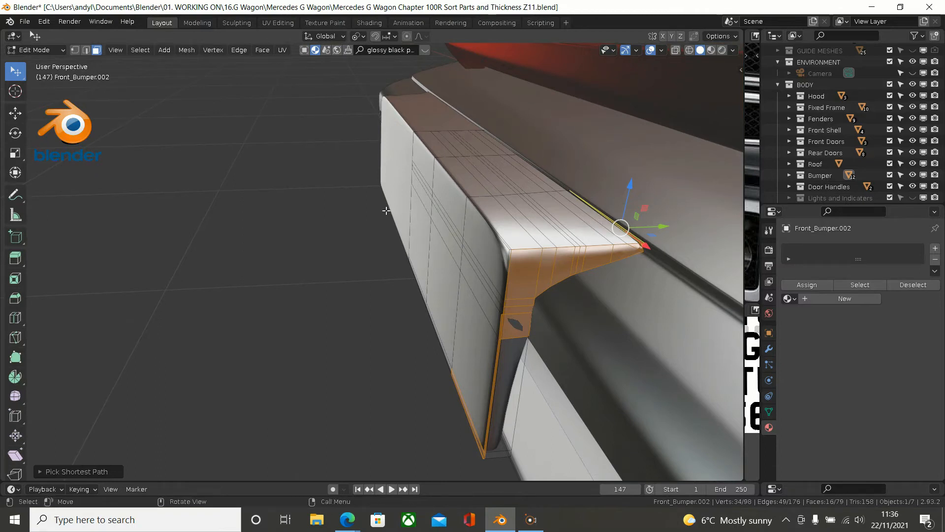
{"action": "key", "text": "ctrl+z"}
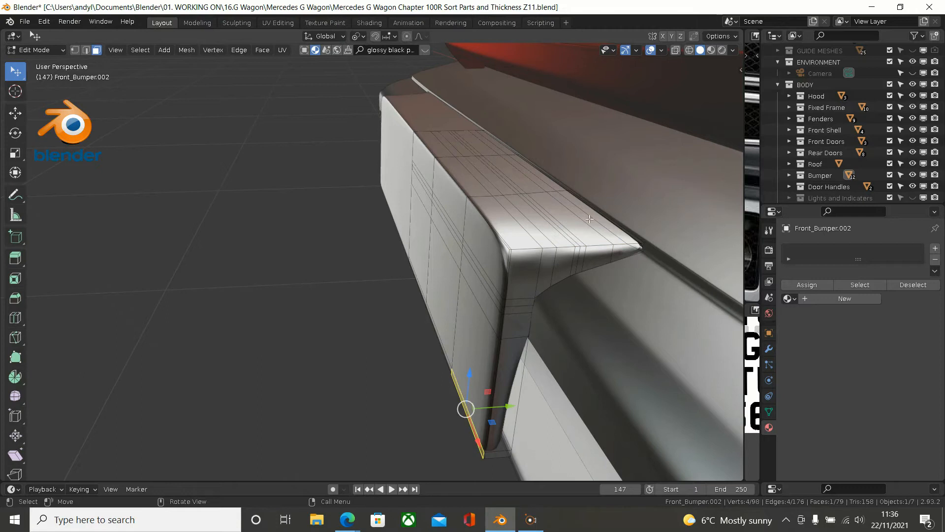
{"action": "scroll", "coordinate": [590, 217], "scroll_direction": "up", "scroll_amount": 2}
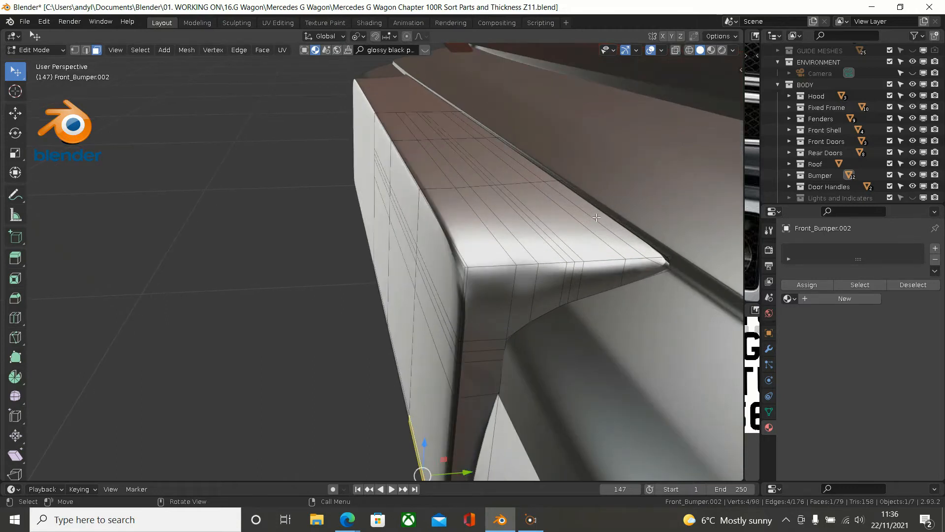
{"action": "left_click", "coordinate": [601, 217], "text": "ctrl"}
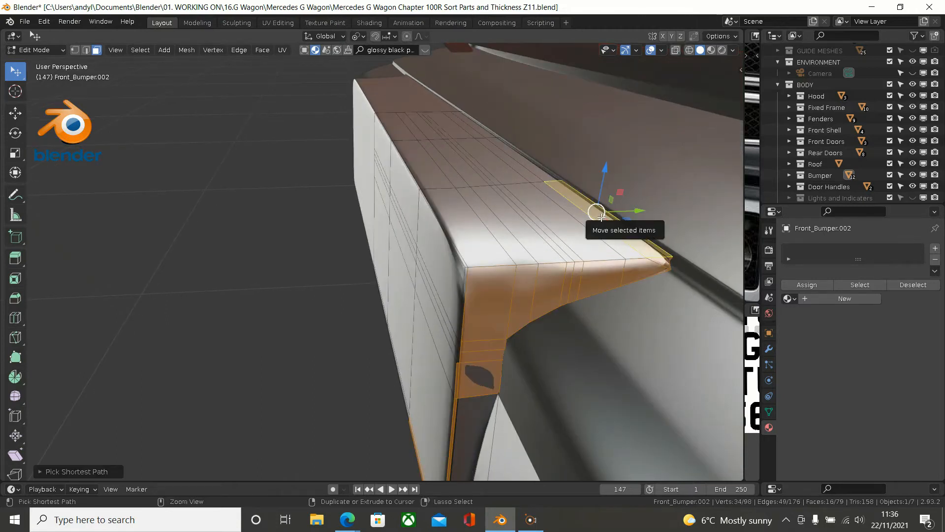
{"action": "middle_click_drag", "start_coordinate": [598, 217], "coordinate": [616, 200]}
{"action": "scroll", "coordinate": [615, 202], "scroll_direction": "down", "scroll_amount": 1}
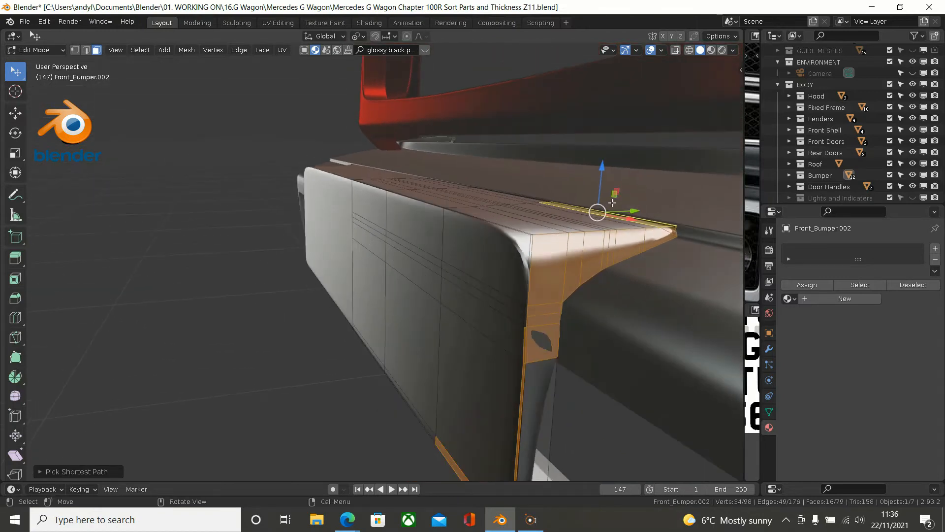
{"action": "left_click", "coordinate": [182, 249]}
Step: Dissolve the supporting edge loop just behind the holder's front edge along its top and side faces
{"action": "scroll", "coordinate": [186, 248], "scroll_direction": "down", "scroll_amount": 2}
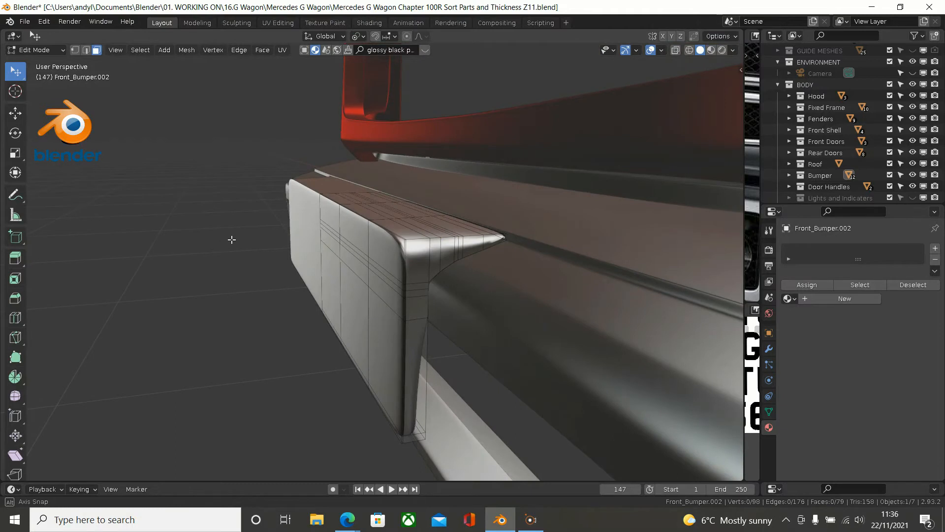
{"action": "scroll", "coordinate": [402, 239], "scroll_direction": "up", "scroll_amount": 4}
{"action": "middle_click_drag", "start_coordinate": [397, 249], "coordinate": [393, 274]}
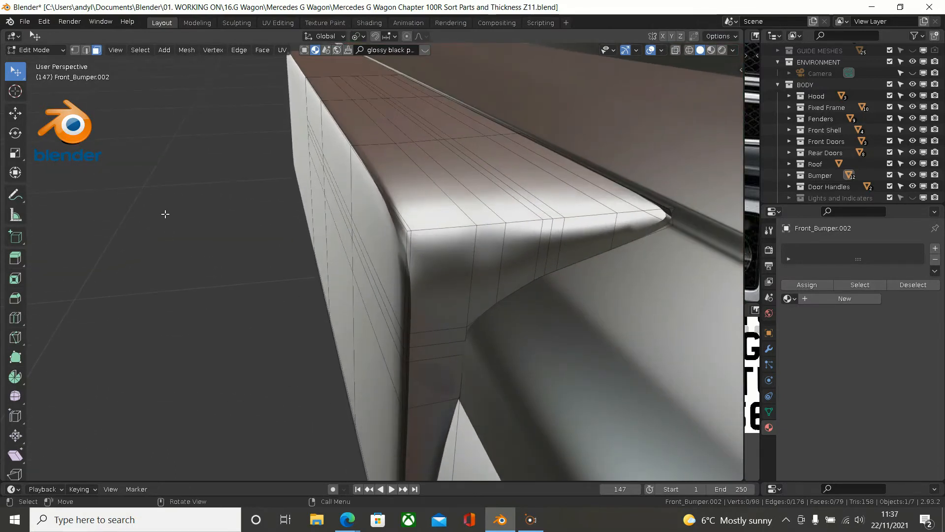
{"action": "left_click", "coordinate": [86, 49]}
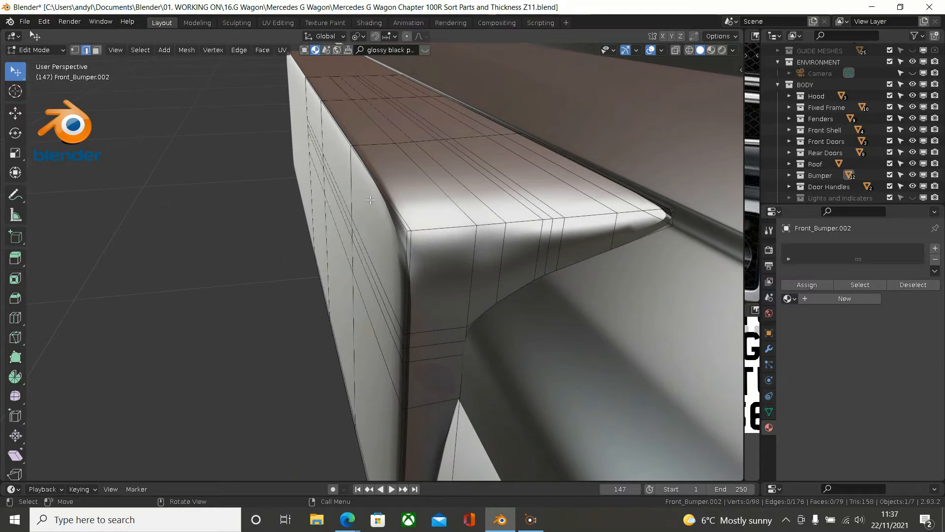
{"action": "left_click", "coordinate": [416, 243], "text": "alt"}
{"action": "key", "text": "x"}
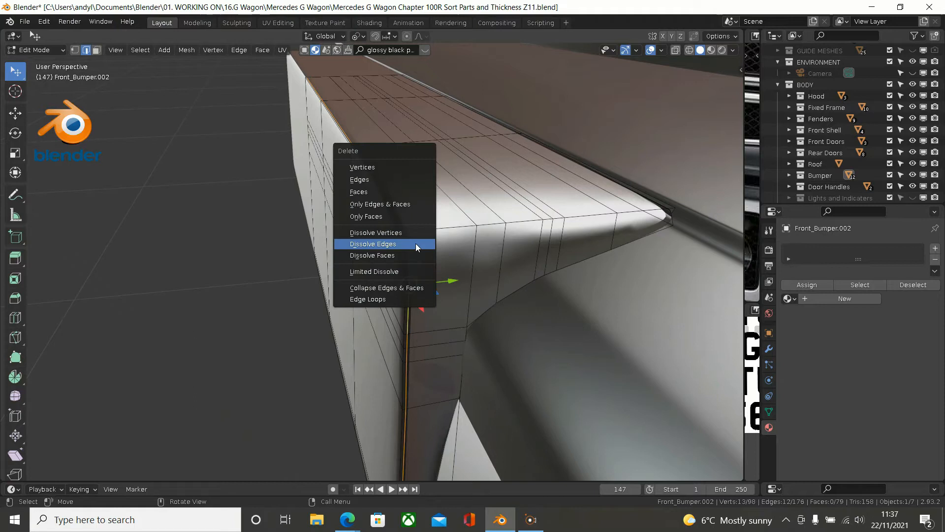
{"action": "left_click", "coordinate": [415, 243]}
{"action": "middle_click_drag", "start_coordinate": [415, 243], "coordinate": [448, 208]}
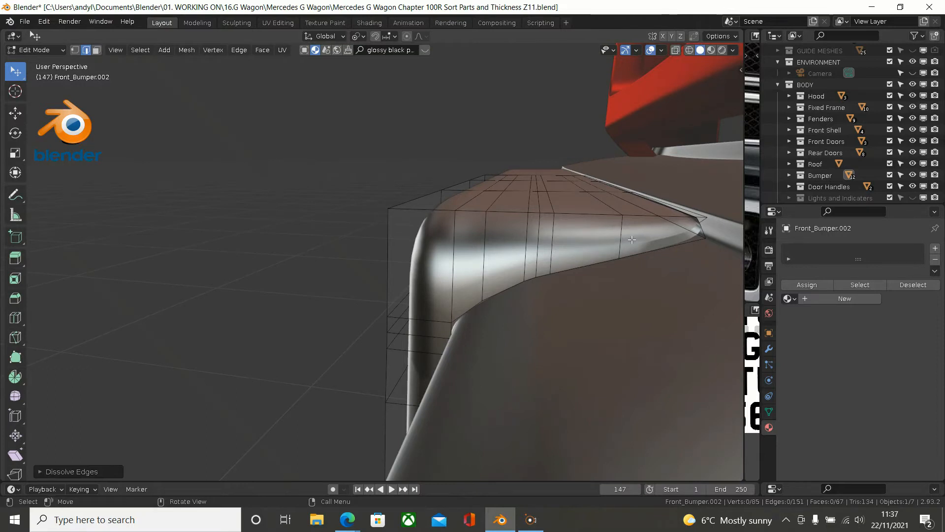
Step: Delete the group of vertices at the holder's rear top tip, using the right orthographic view in wireframe shading
{"action": "key", "text": "KP_3"}
{"action": "middle_click_drag", "start_coordinate": [552, 233], "coordinate": [390, 252], "text": "shift"}
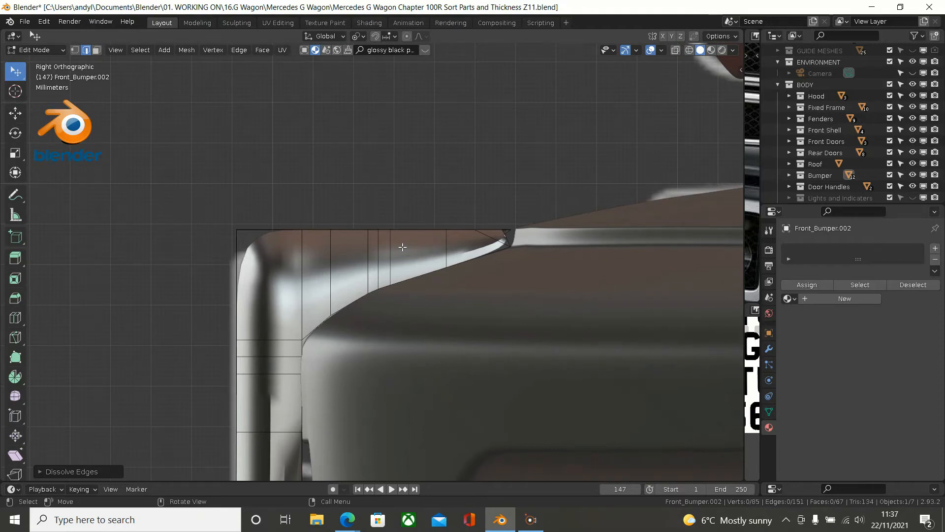
{"action": "key", "text": "1"}
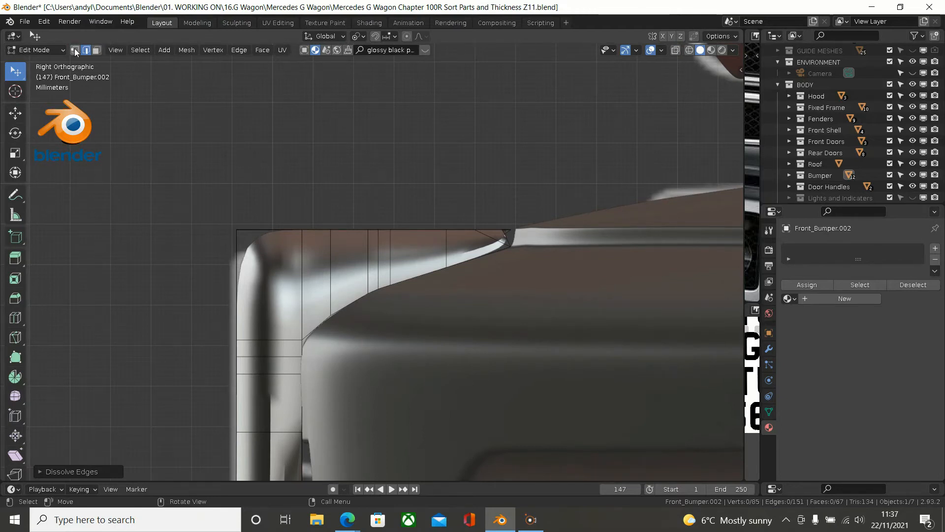
{"action": "key", "text": "z"}
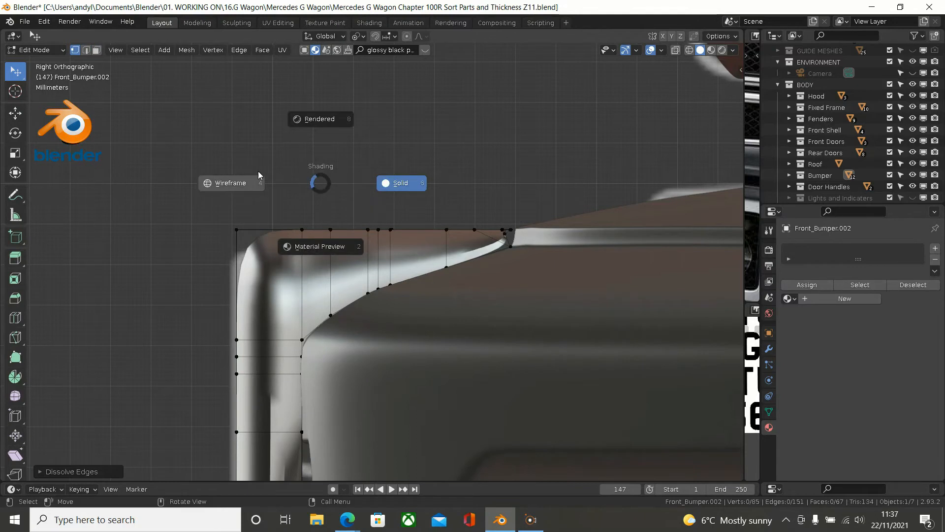
{"action": "left_click", "coordinate": [221, 178]}
{"action": "scroll", "coordinate": [473, 182], "scroll_direction": "up", "scroll_amount": 1}
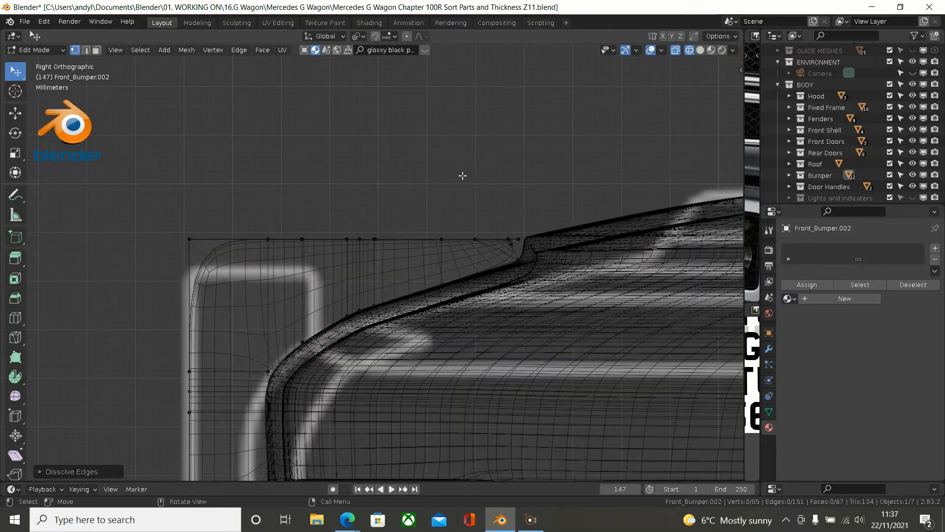
{"action": "left_click_drag", "start_coordinate": [453, 175], "coordinate": [558, 389]}
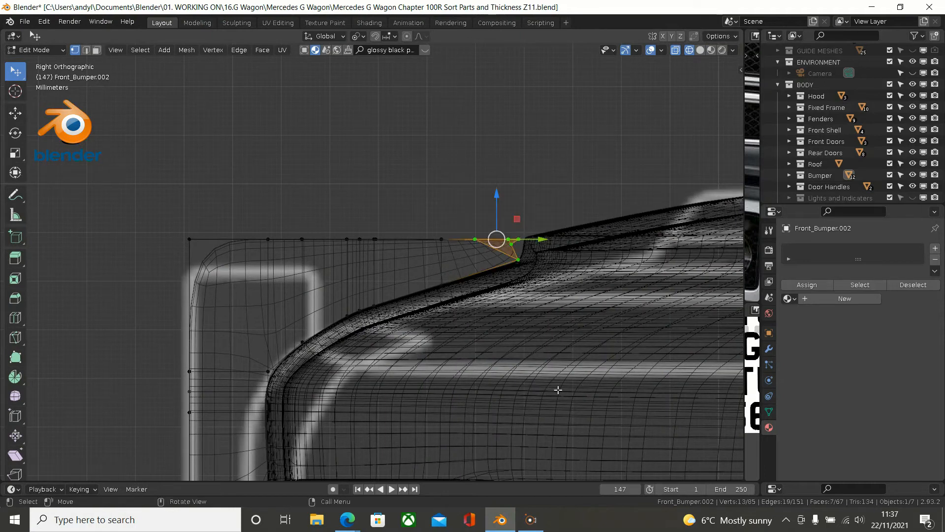
{"action": "key", "text": "x"}
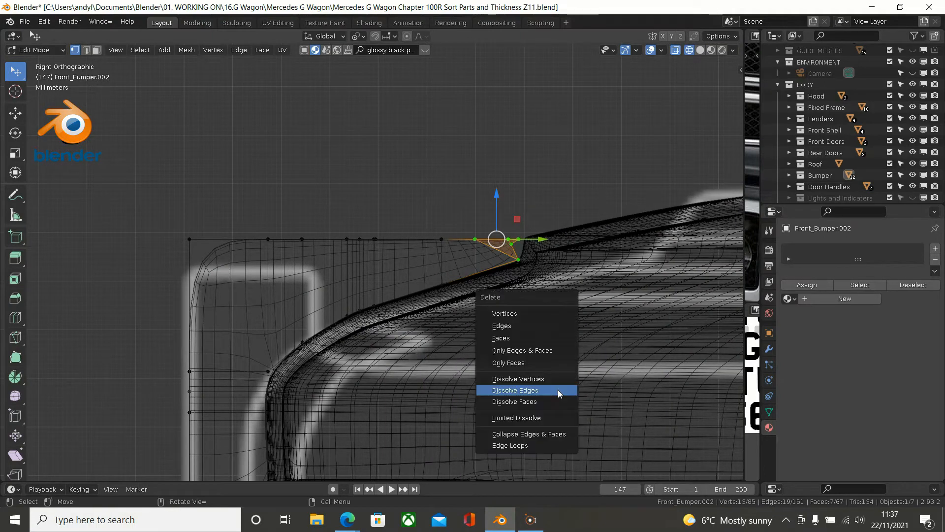
{"action": "left_click", "coordinate": [542, 316]}
{"action": "middle_click_drag", "start_coordinate": [522, 292], "coordinate": [535, 307]}
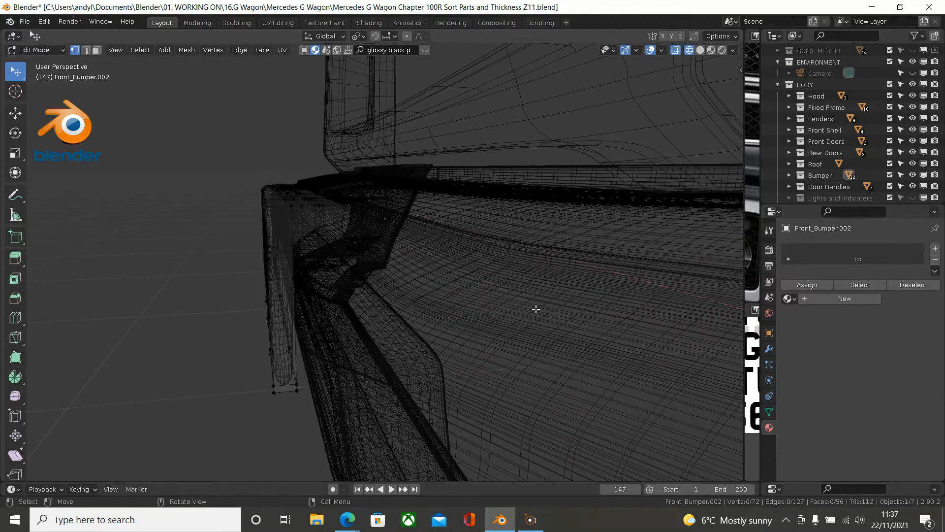
Step: Return the viewport to solid shading and select the rear top face of the holder section nearest the centre in face select mode
{"action": "key", "text": "z"}
{"action": "left_click", "coordinate": [550, 304]}
{"action": "middle_click_drag", "start_coordinate": [415, 249], "coordinate": [436, 259]}
{"action": "middle_click_drag", "start_coordinate": [339, 228], "coordinate": [321, 269], "text": "shift"}
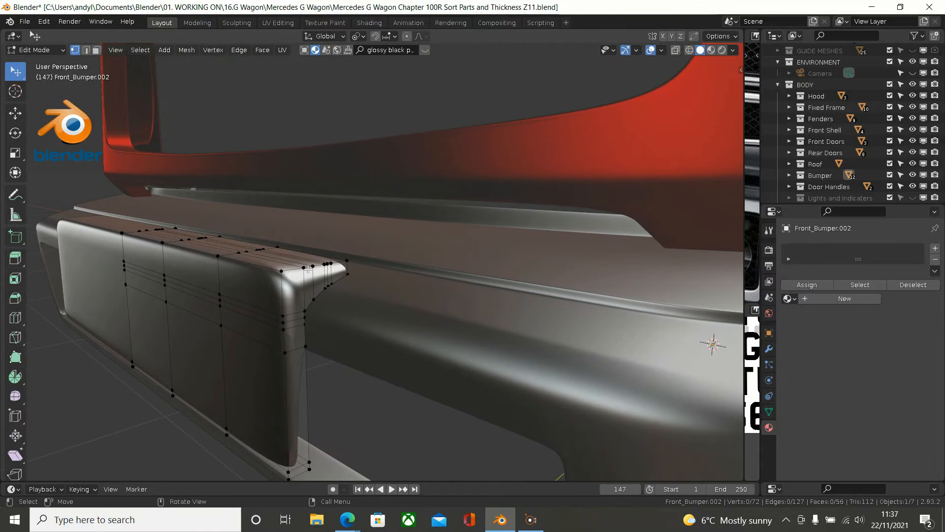
{"action": "left_click", "coordinate": [96, 51]}
{"action": "middle_click_drag", "start_coordinate": [158, 99], "coordinate": [447, 281]}
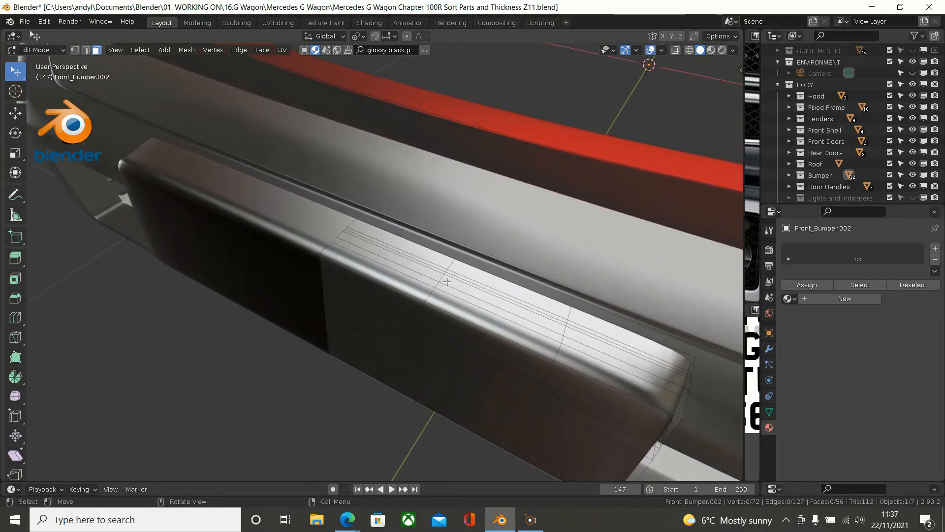
{"action": "left_click", "coordinate": [417, 247]}
{"action": "middle_click_drag", "start_coordinate": [417, 247], "coordinate": [482, 124]}
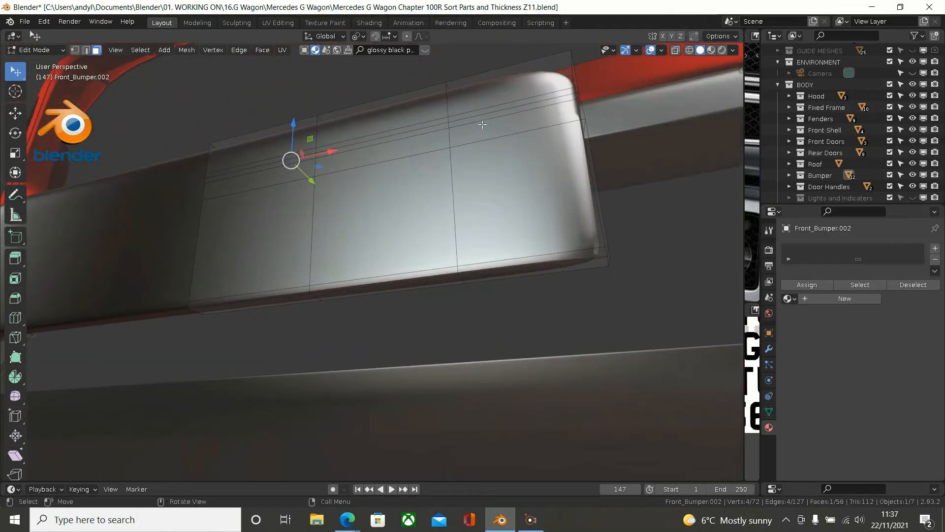
Step: Try to extend the selection as a shortest path to the bottom front face of the outermost section, and undo it
{"action": "left_click", "coordinate": [549, 257], "text": "ctrl"}
{"action": "middle_click_drag", "start_coordinate": [549, 257], "coordinate": [552, 195]}
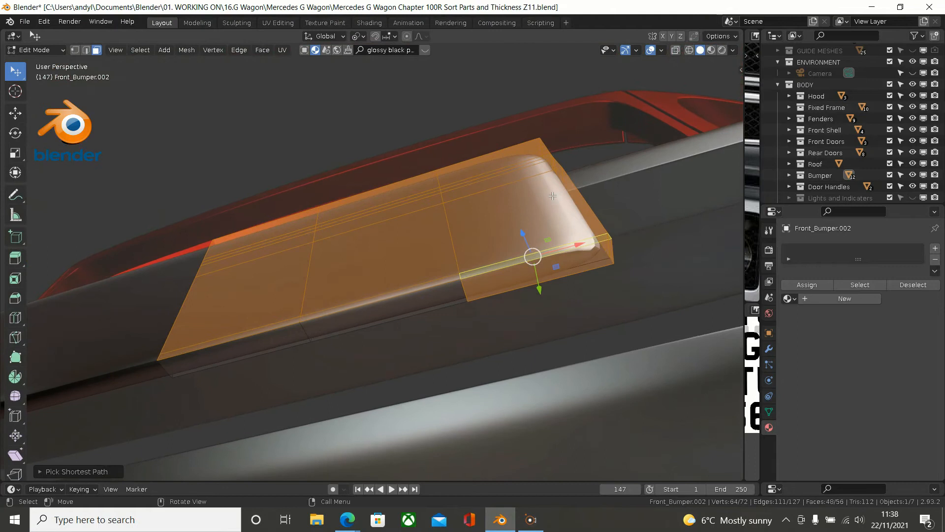
{"action": "middle_click_drag", "start_coordinate": [413, 203], "coordinate": [343, 221]}
{"action": "key", "text": "ctrl+z"}
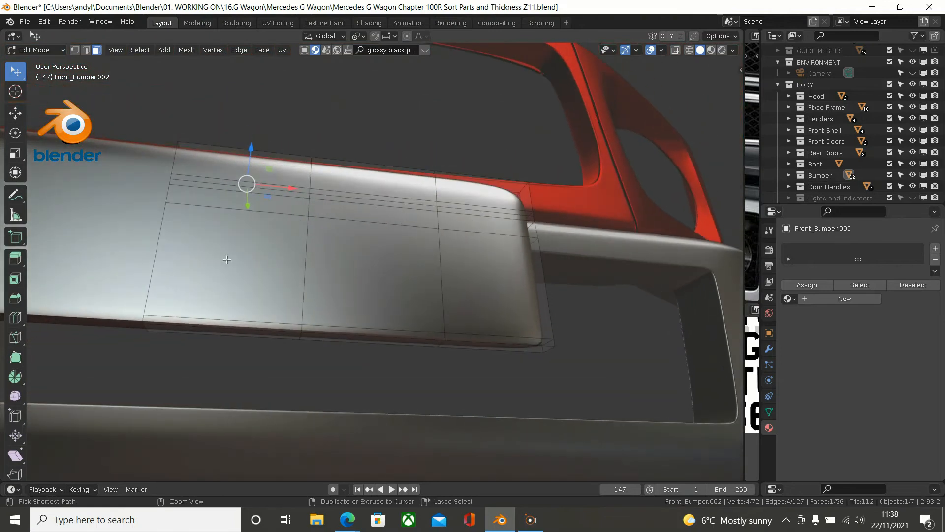
Step: Extend the face selection over the top and front of the holder's two inner sections down to the bottom front edge
{"action": "left_click", "coordinate": [194, 317], "text": "ctrl"}
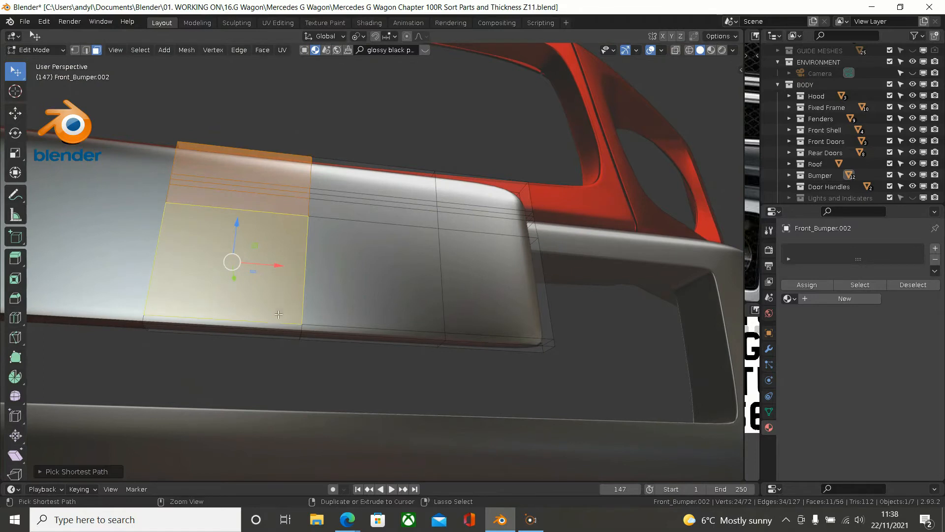
{"action": "left_click", "coordinate": [274, 325], "text": "ctrl"}
{"action": "middle_click_drag", "start_coordinate": [274, 325], "coordinate": [393, 156]}
{"action": "left_click", "coordinate": [377, 128], "text": "ctrl"}
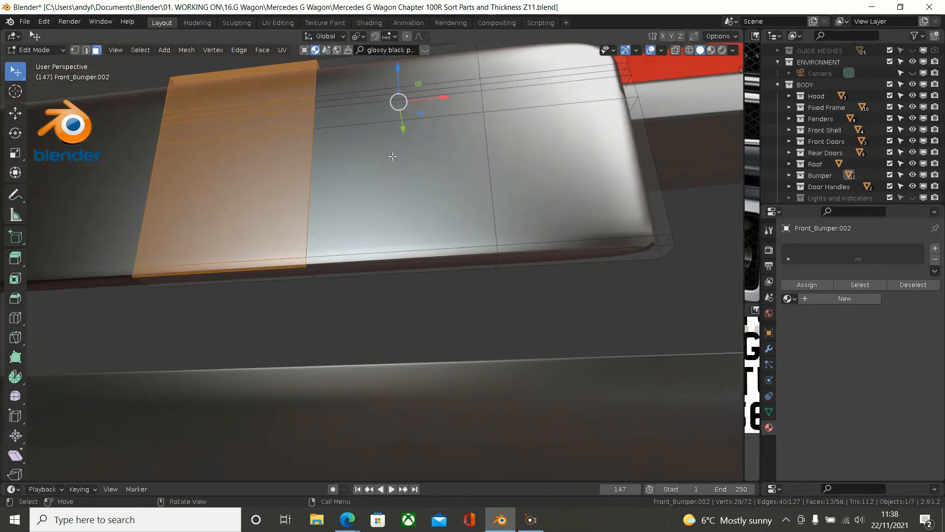
{"action": "left_click", "coordinate": [371, 257], "text": "ctrl"}
{"action": "middle_click_drag", "start_coordinate": [373, 256], "coordinate": [479, 418]}
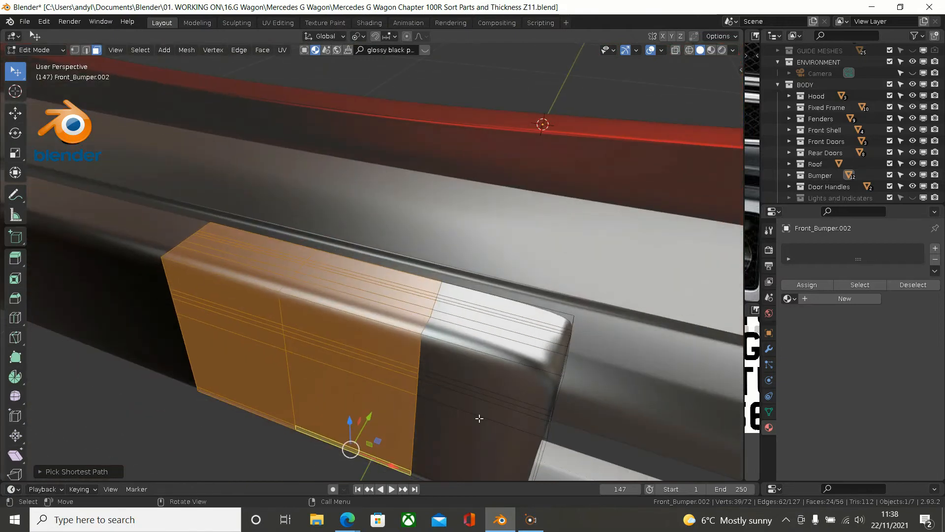
Step: Add the end section's rear top face to the face selection and undo the stray path selection along the lower edge
{"action": "left_click", "coordinate": [492, 304], "text": "shift"}
{"action": "mouse_move", "coordinate": [481, 321]}
{"action": "middle_mouse_down"}
{"action": "mouse_move", "coordinate": [498, 382]}
{"action": "mouse_move", "coordinate": [507, 198]}
{"action": "mouse_move", "coordinate": [491, 327]}
{"action": "middle_mouse_up"}
{"action": "left_click", "coordinate": [489, 356], "text": "shift"}
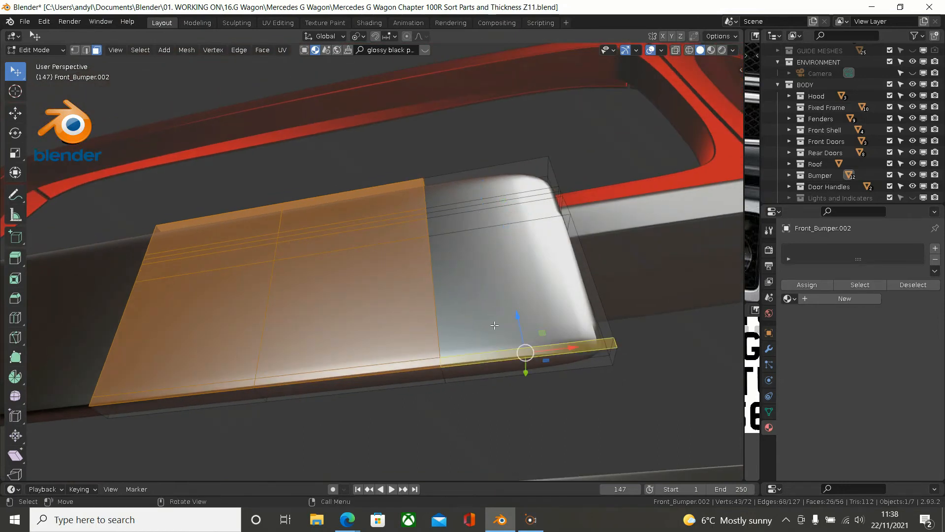
{"action": "left_click", "coordinate": [493, 356], "text": "shift"}
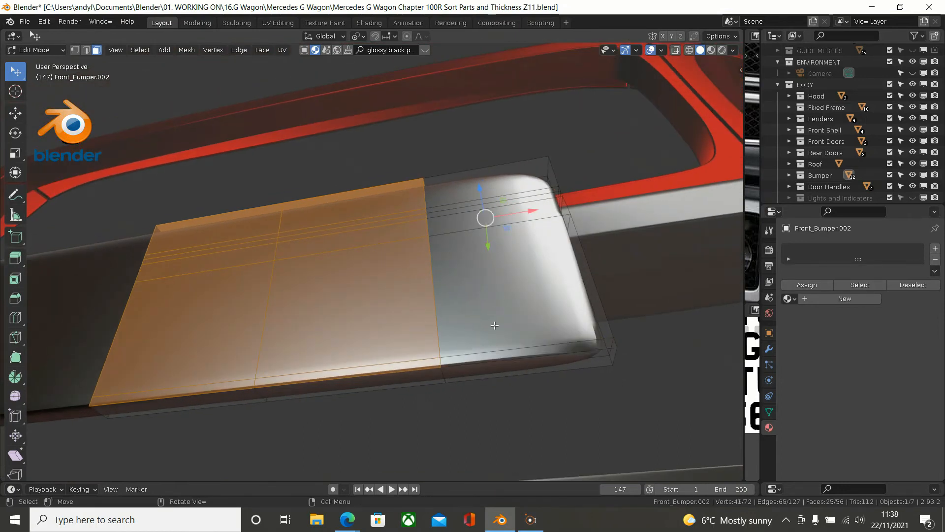
{"action": "left_click", "coordinate": [492, 353], "text": "ctrl"}
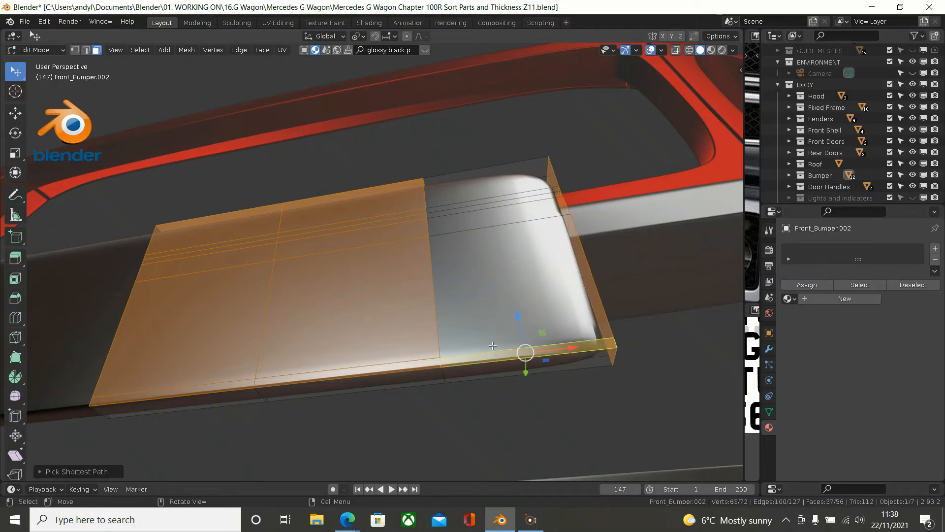
{"action": "middle_click_drag", "start_coordinate": [494, 324], "coordinate": [488, 372]}
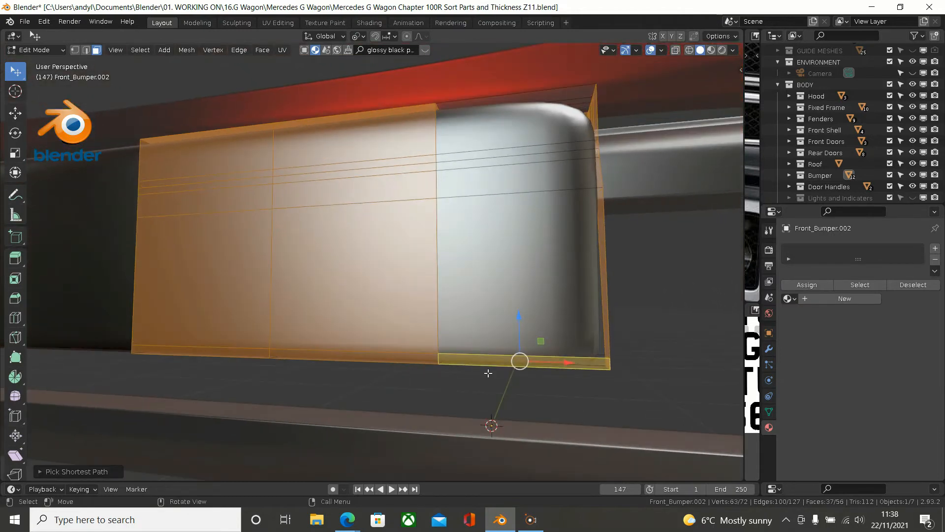
{"action": "key", "text": "ctrl+z"}
{"action": "middle_click_drag", "start_coordinate": [487, 322], "coordinate": [500, 367]}
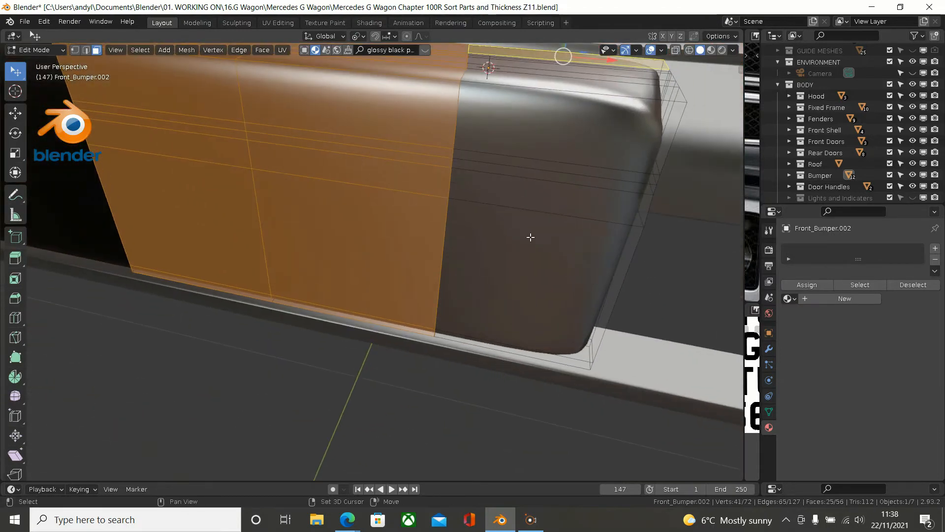
Step: Extend the face selection over the end section's top, front and lower front edge faces, and save the file
{"action": "middle_click_drag", "start_coordinate": [530, 238], "coordinate": [479, 328], "text": "shift"}
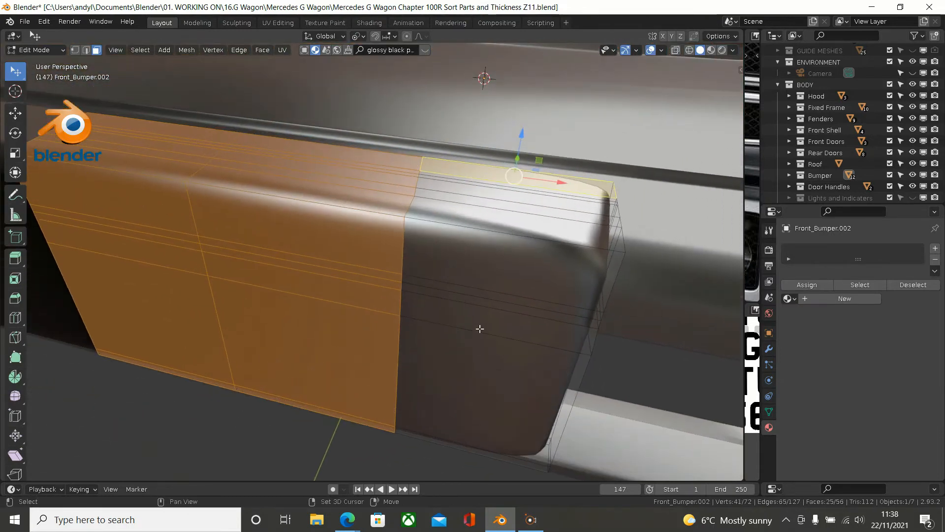
{"action": "left_click", "coordinate": [496, 216], "text": "ctrl"}
{"action": "left_click", "coordinate": [481, 244], "text": "shift"}
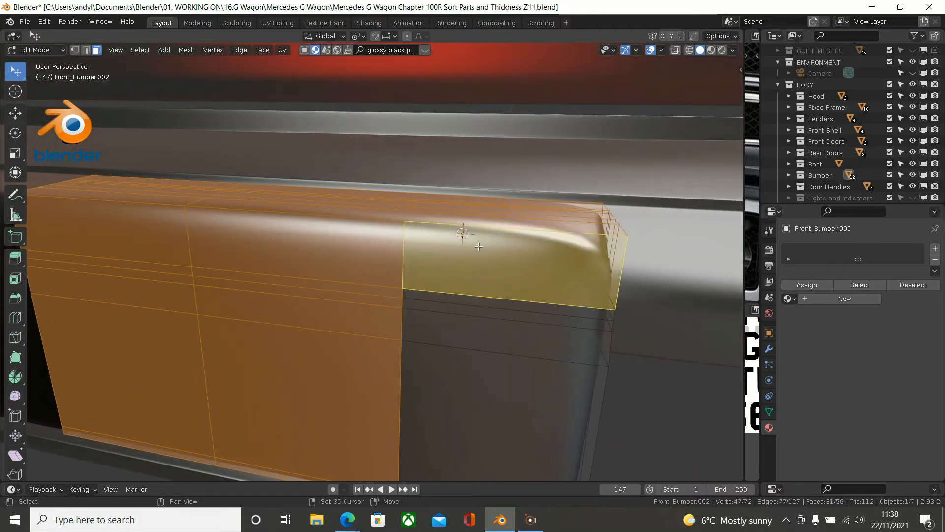
{"action": "mouse_move", "coordinate": [488, 241]}
{"action": "middle_mouse_down"}
{"action": "mouse_move", "coordinate": [505, 223]}
{"action": "mouse_move", "coordinate": [482, 256]}
{"action": "middle_mouse_up"}
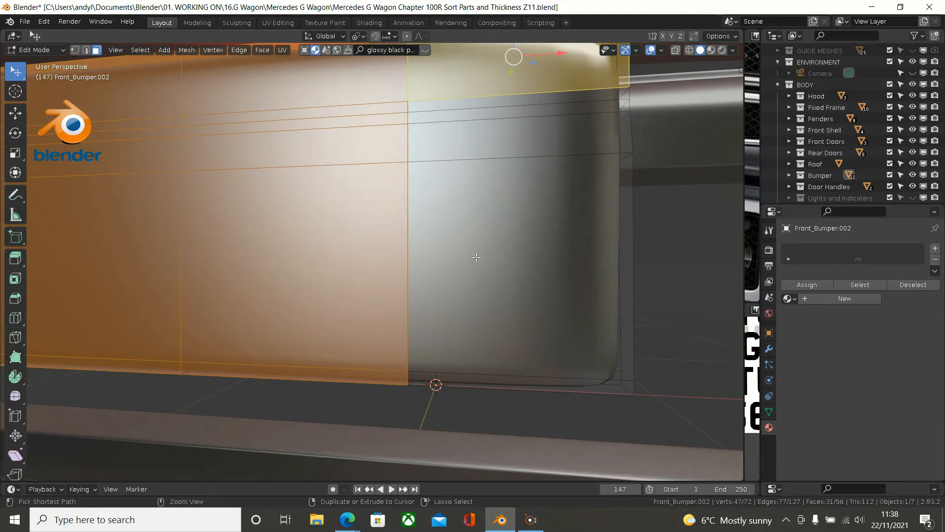
{"action": "left_click", "coordinate": [517, 257], "text": "ctrl"}
{"action": "middle_click_drag", "start_coordinate": [520, 256], "coordinate": [492, 379]}
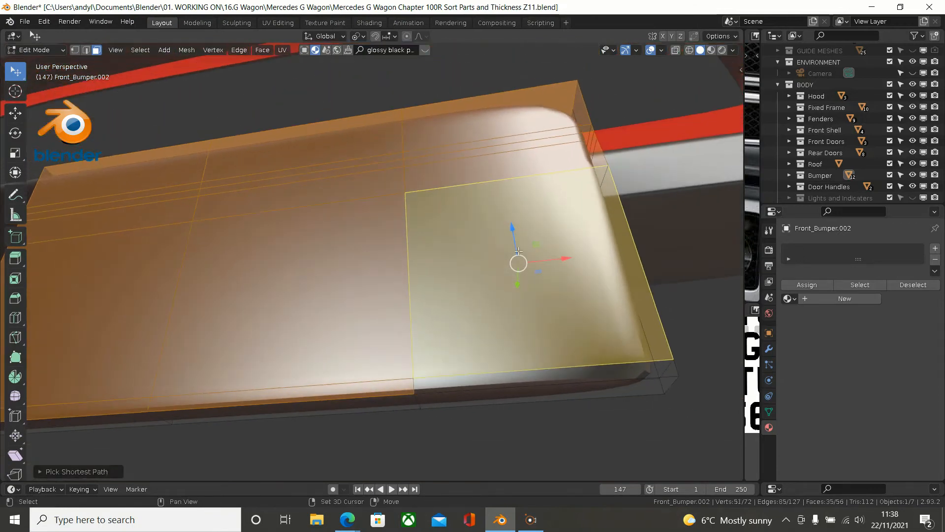
{"action": "left_click", "coordinate": [490, 379], "text": "shift"}
{"action": "middle_click_drag", "start_coordinate": [491, 379], "coordinate": [463, 368]}
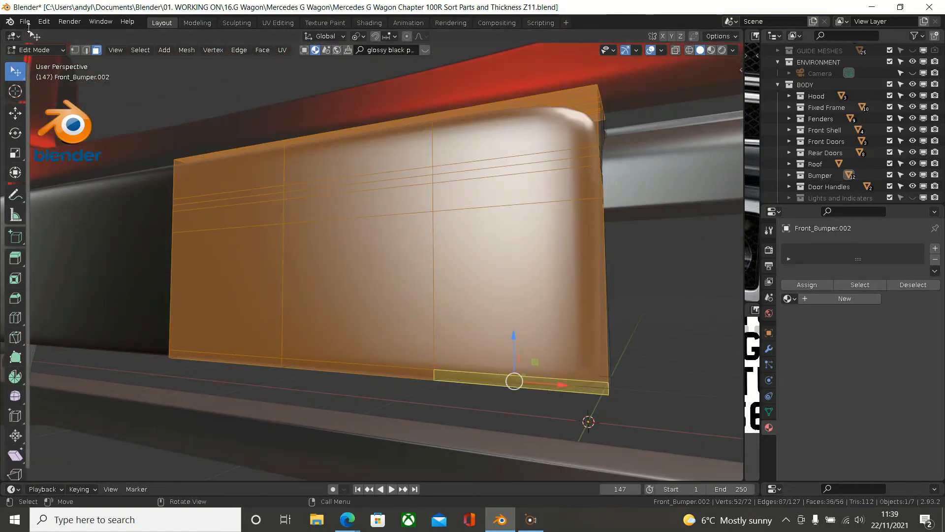
{"action": "left_click", "coordinate": [25, 23]}
{"action": "left_click", "coordinate": [39, 96]}
Step: Compare the number plate mount with the enlarged reference photo in front view and raise the selected faces slightly along Z
{"action": "middle_click_drag", "start_coordinate": [433, 246], "coordinate": [493, 256]}
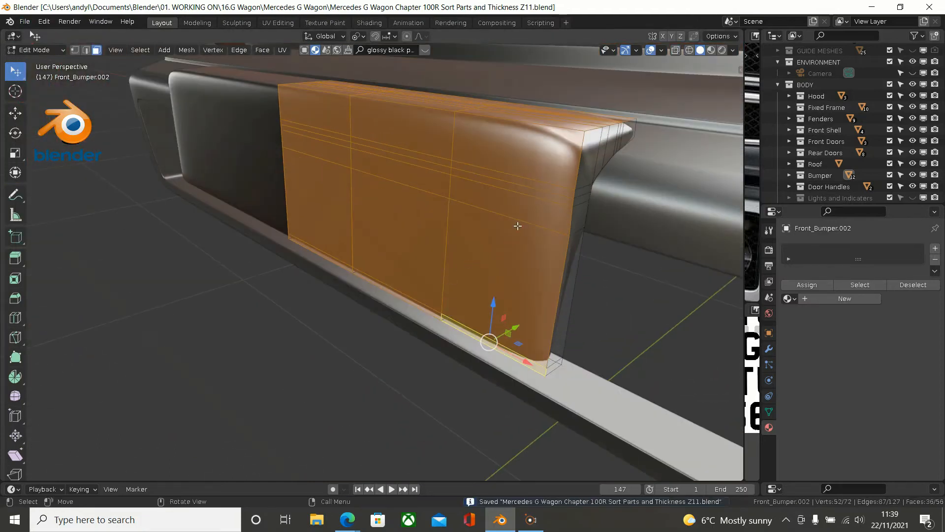
{"action": "key", "text": "KP_1"}
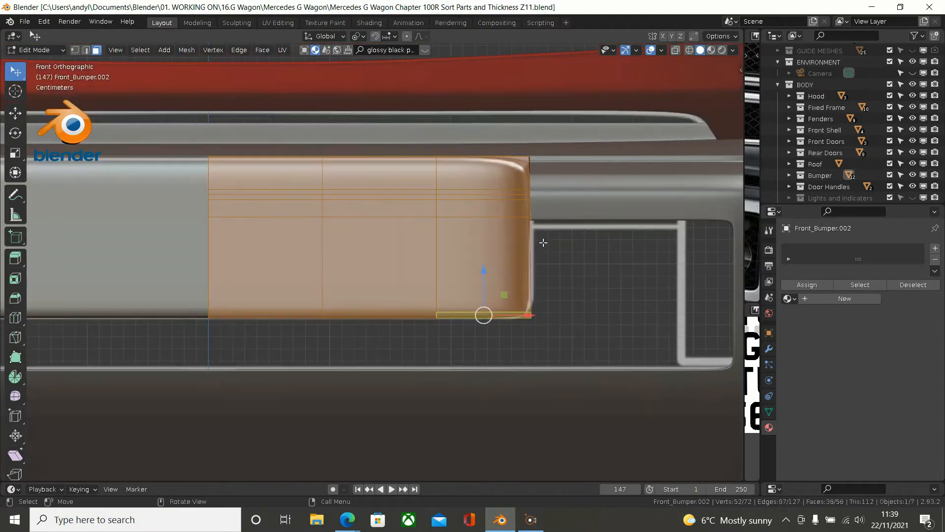
{"action": "middle_click_drag", "start_coordinate": [538, 233], "coordinate": [536, 256], "text": "shift"}
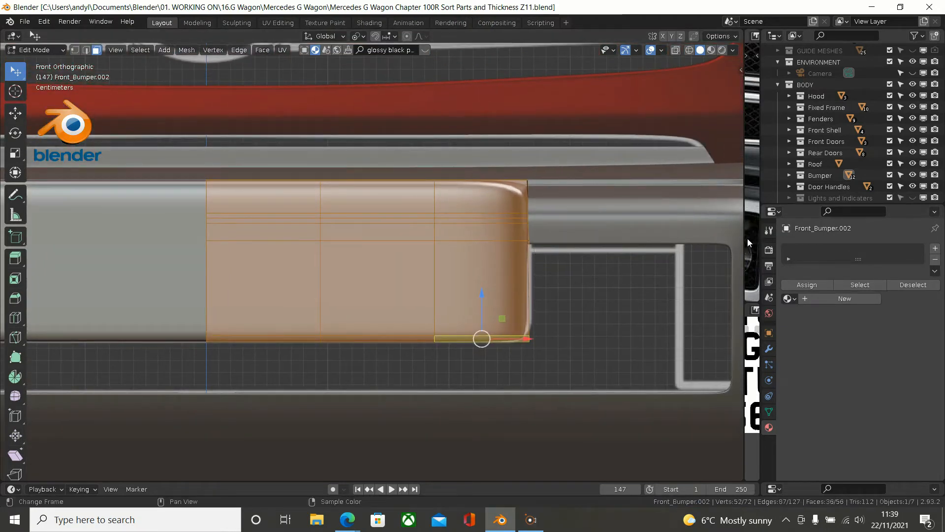
{"action": "left_click_drag", "start_coordinate": [743, 238], "coordinate": [369, 238]}
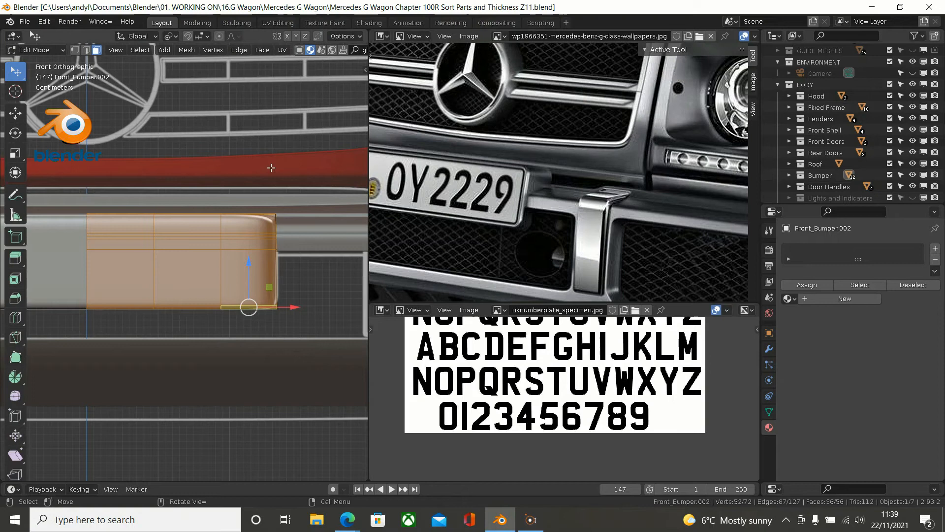
{"action": "scroll", "coordinate": [289, 175], "scroll_direction": "down", "scroll_amount": 1}
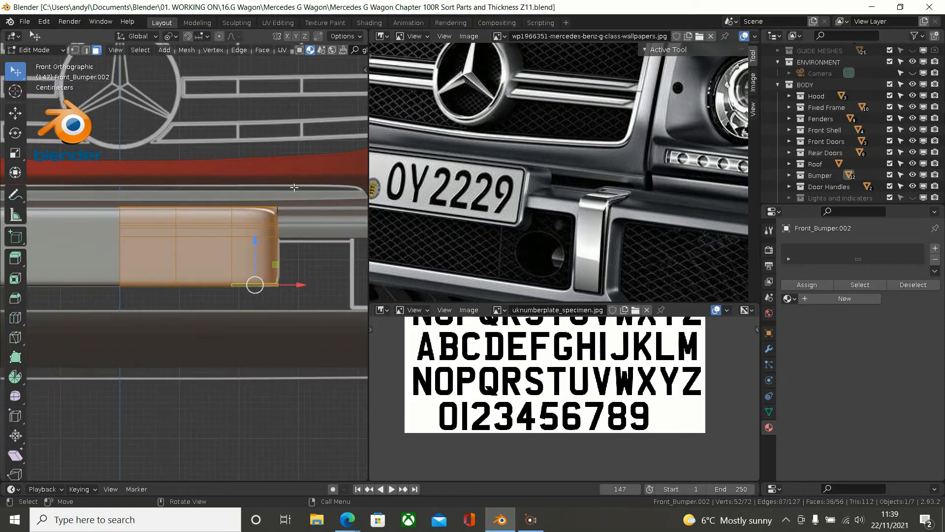
{"action": "scroll", "coordinate": [294, 192], "scroll_direction": "down", "scroll_amount": 1}
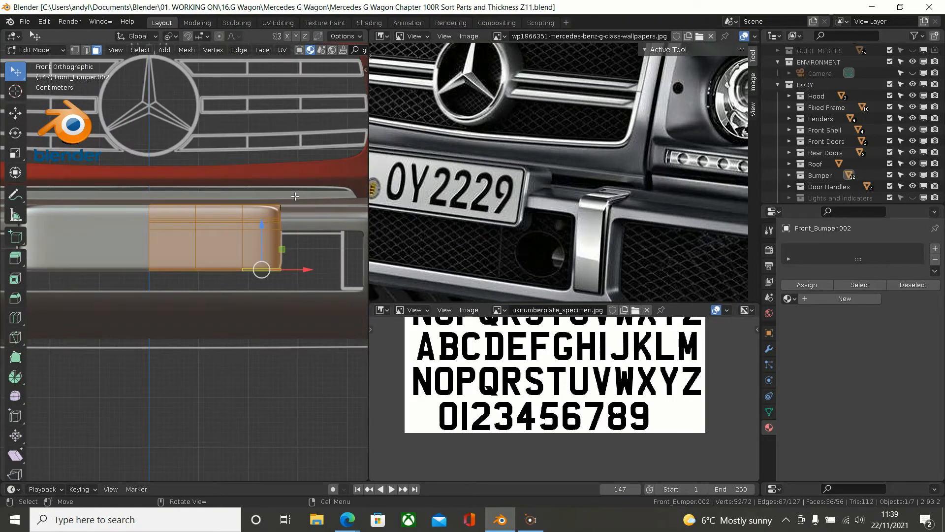
{"action": "scroll", "coordinate": [630, 198], "scroll_direction": "down", "scroll_amount": 2}
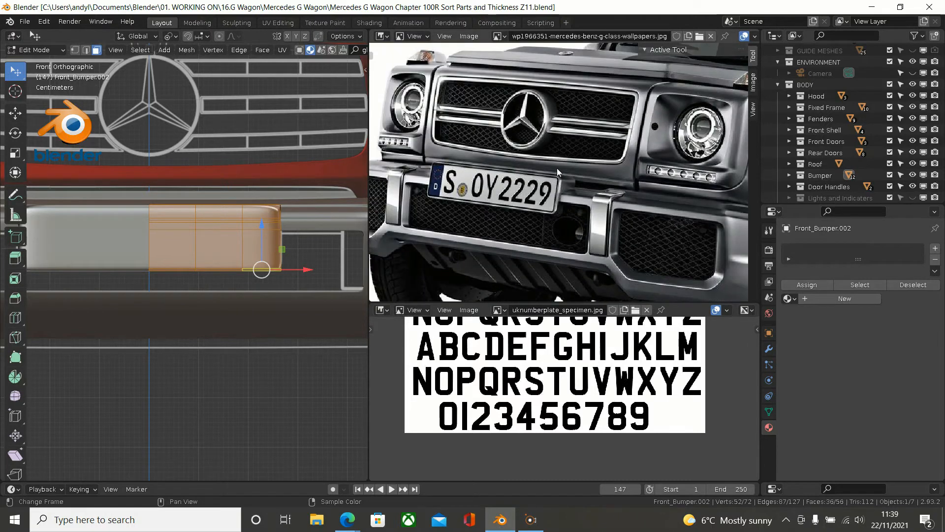
{"action": "scroll", "coordinate": [195, 165], "scroll_direction": "up", "scroll_amount": 1}
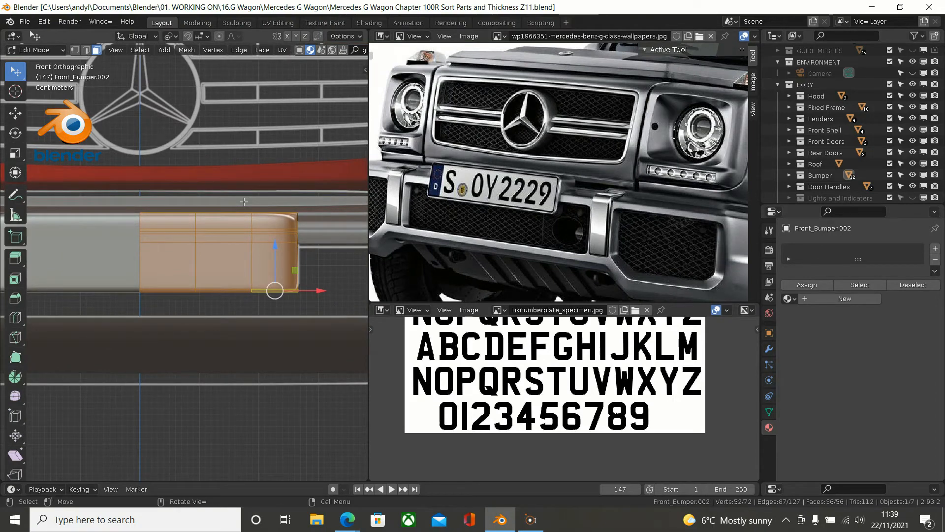
{"action": "scroll", "coordinate": [243, 202], "scroll_direction": "down", "scroll_amount": 2}
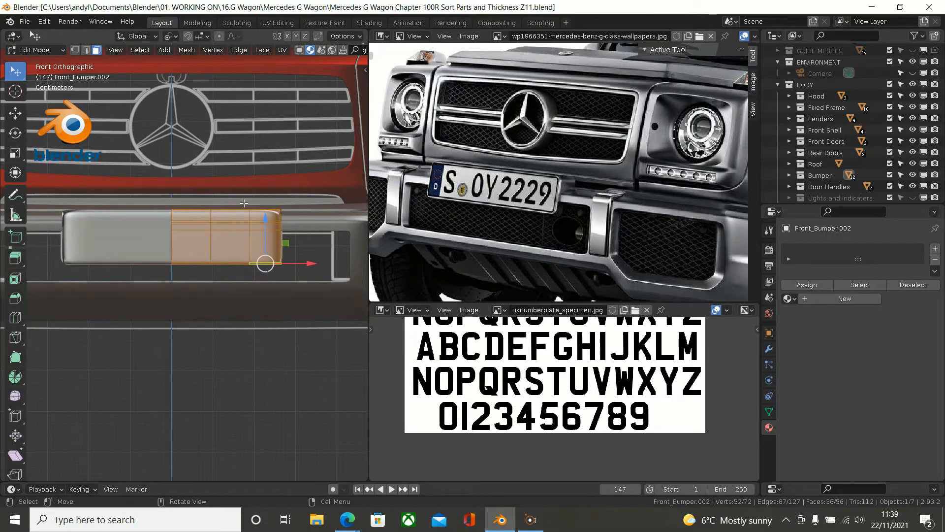
{"action": "scroll", "coordinate": [269, 217], "scroll_direction": "up", "scroll_amount": 2}
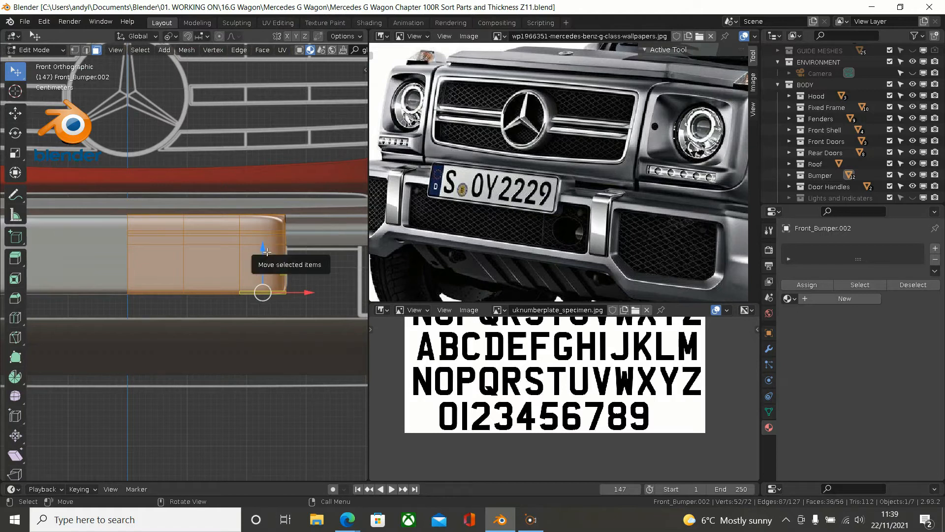
{"action": "left_click_drag", "start_coordinate": [262, 258], "coordinate": [261, 241]}
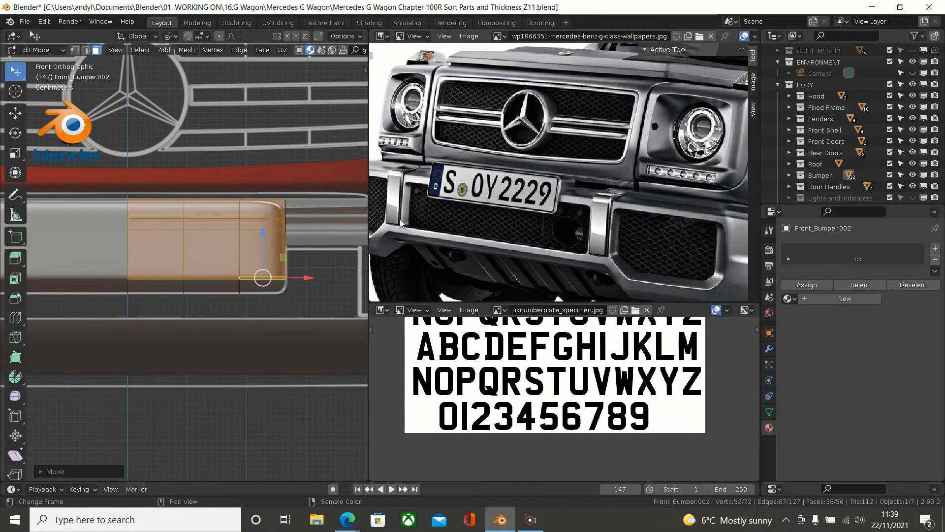
{"action": "left_click_drag", "start_coordinate": [373, 227], "coordinate": [721, 230]}
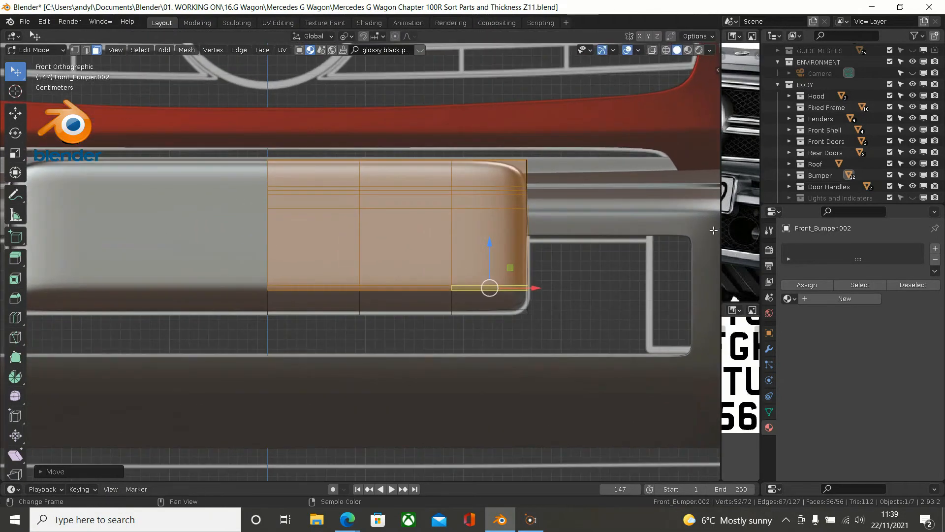
Step: Switch to vertex selection and dissolve the edges of the loop just above the mount's lower front edge
{"action": "middle_click_drag", "start_coordinate": [525, 246], "coordinate": [388, 417]}
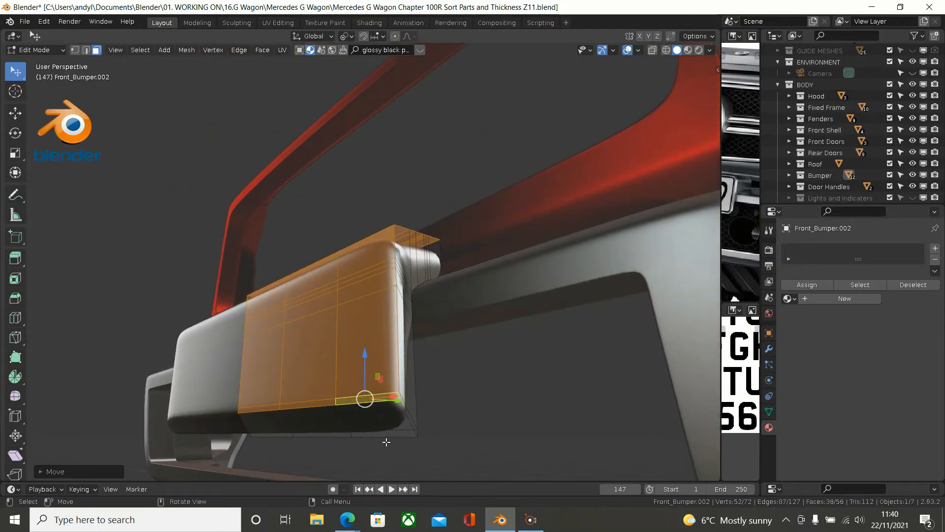
{"action": "left_click", "coordinate": [86, 49]}
{"action": "left_click", "coordinate": [77, 51]}
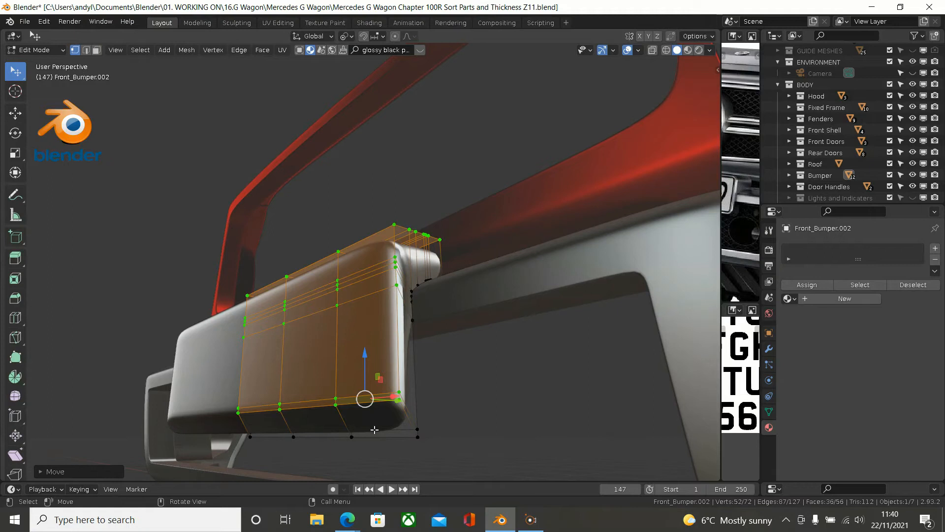
{"action": "left_click", "coordinate": [370, 441], "text": "alt"}
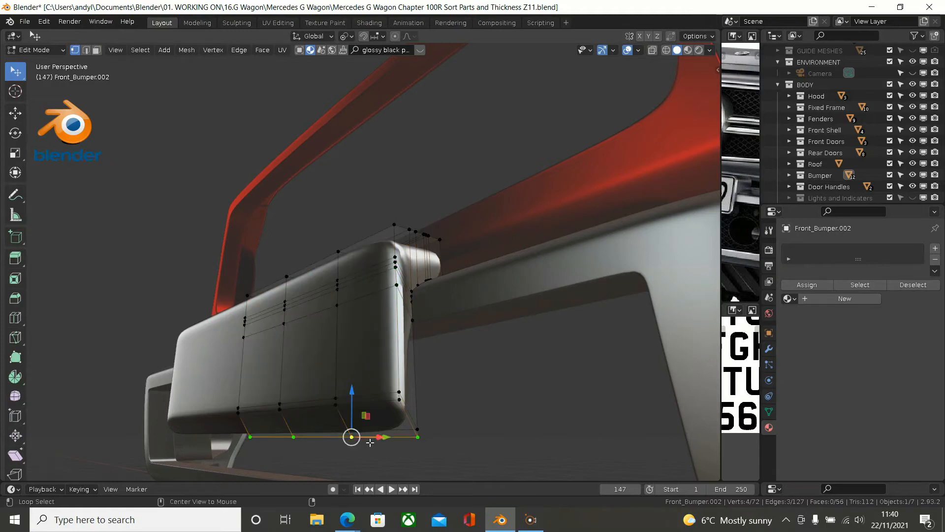
{"action": "middle_click_drag", "start_coordinate": [368, 436], "coordinate": [470, 211]}
{"action": "left_click", "coordinate": [146, 294]}
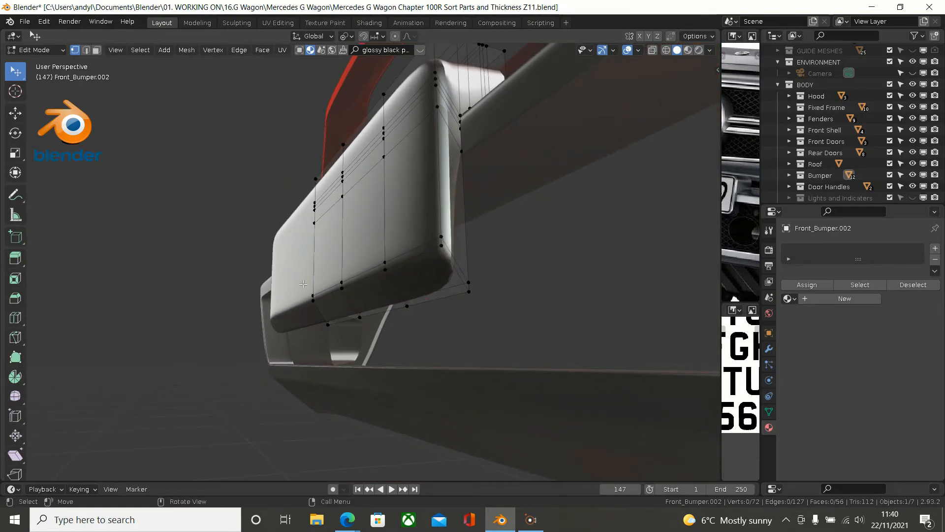
{"action": "left_click", "coordinate": [357, 275], "text": "alt"}
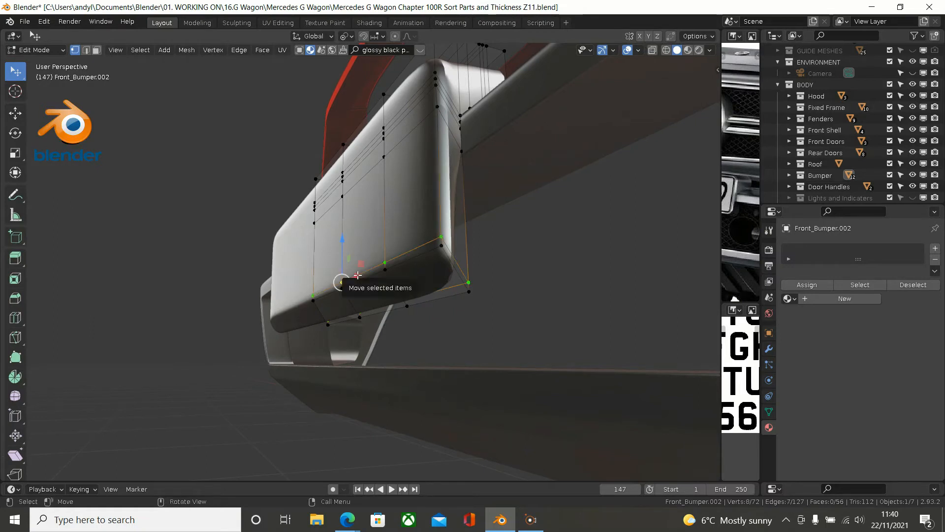
{"action": "key", "text": "x"}
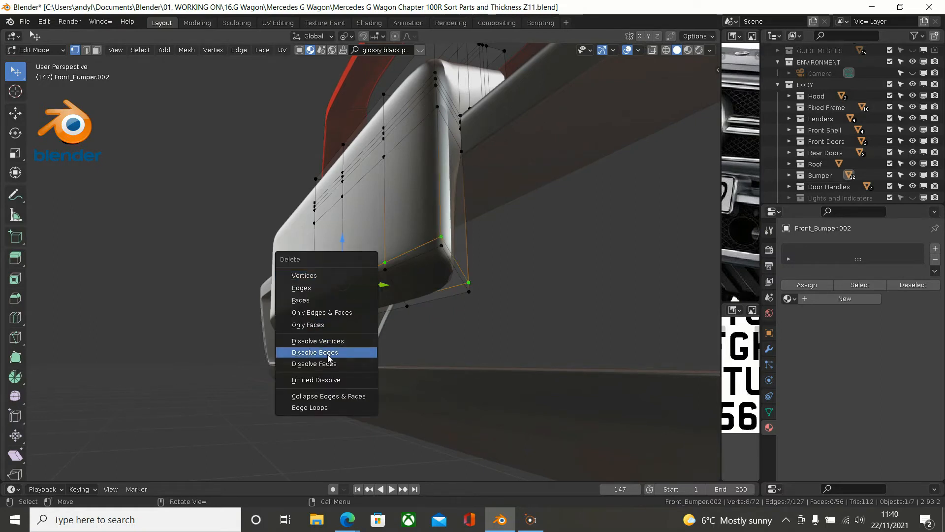
{"action": "left_click", "coordinate": [329, 350]}
Step: Flatten the mount's bottom rear edge to the height of the lower front corner vertex by scaling to 0 along Z
{"action": "mouse_move", "coordinate": [336, 298]}
{"action": "middle_mouse_down"}
{"action": "mouse_move", "coordinate": [317, 301]}
{"action": "mouse_move", "coordinate": [329, 297]}
{"action": "middle_mouse_up"}
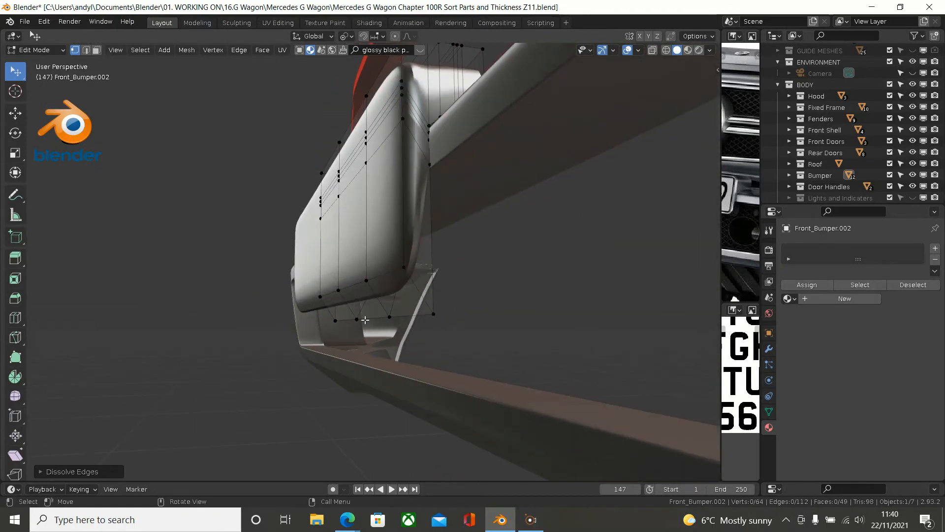
{"action": "left_click", "coordinate": [365, 320], "text": "alt"}
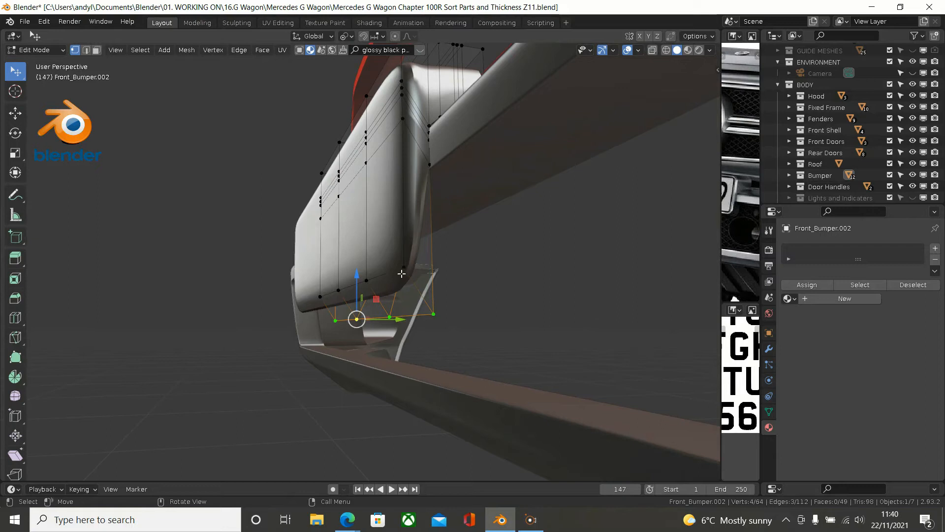
{"action": "left_click", "coordinate": [403, 268], "text": "shift"}
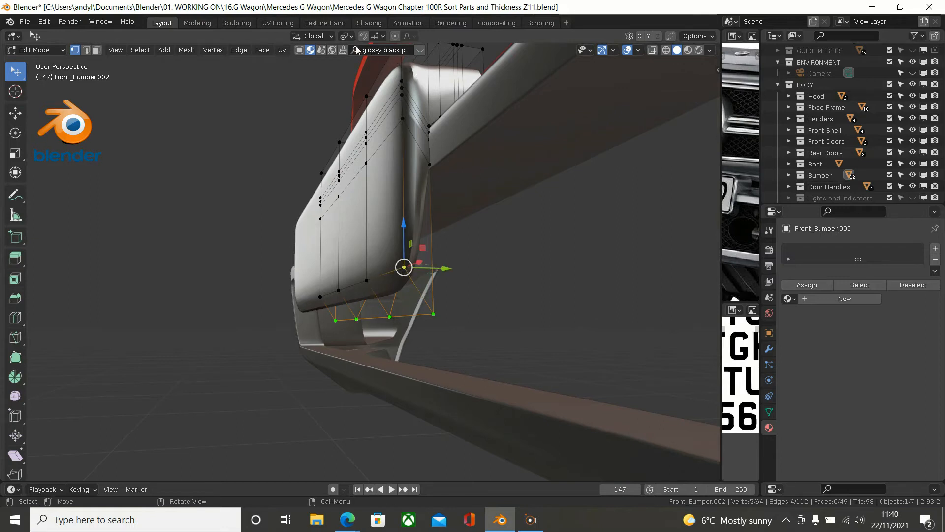
{"action": "scroll", "coordinate": [376, 163], "scroll_direction": "down", "scroll_amount": 1}
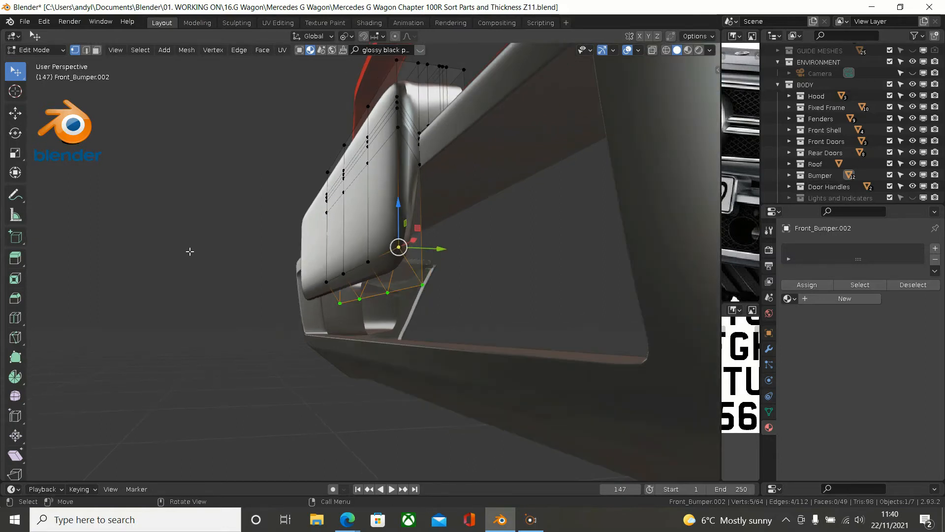
{"action": "key", "text": "s"}
{"action": "key", "text": "z"}
{"action": "key", "text": "0"}
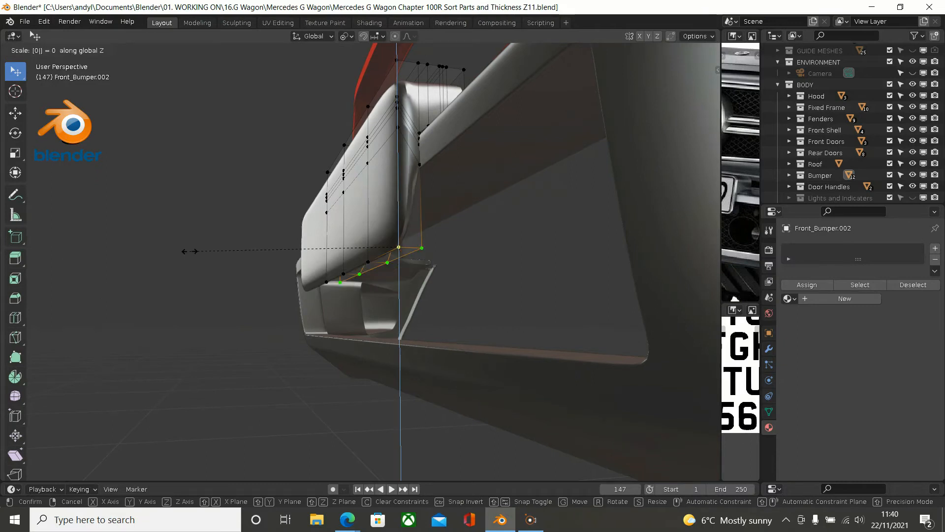
{"action": "key", "text": "Return"}
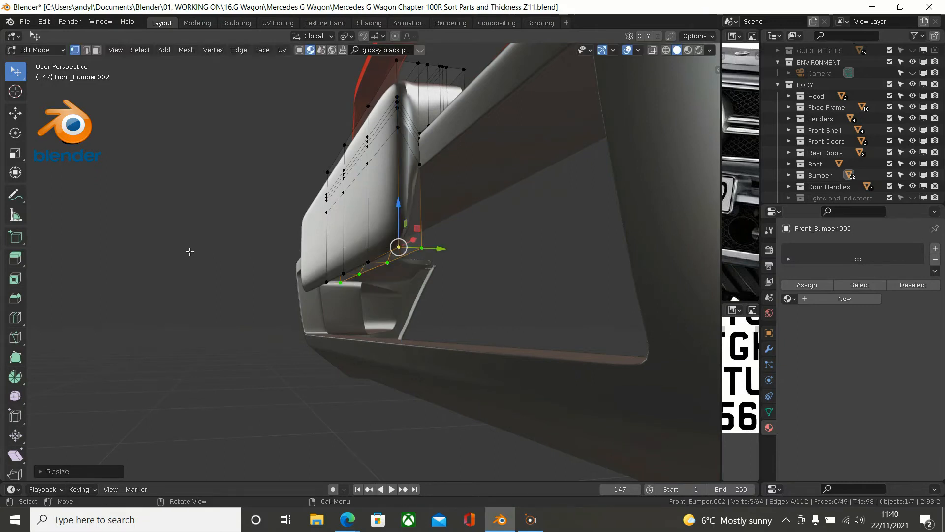
{"action": "middle_click_drag", "start_coordinate": [212, 291], "coordinate": [294, 281]}
{"action": "middle_click_drag", "start_coordinate": [270, 238], "coordinate": [200, 272]}
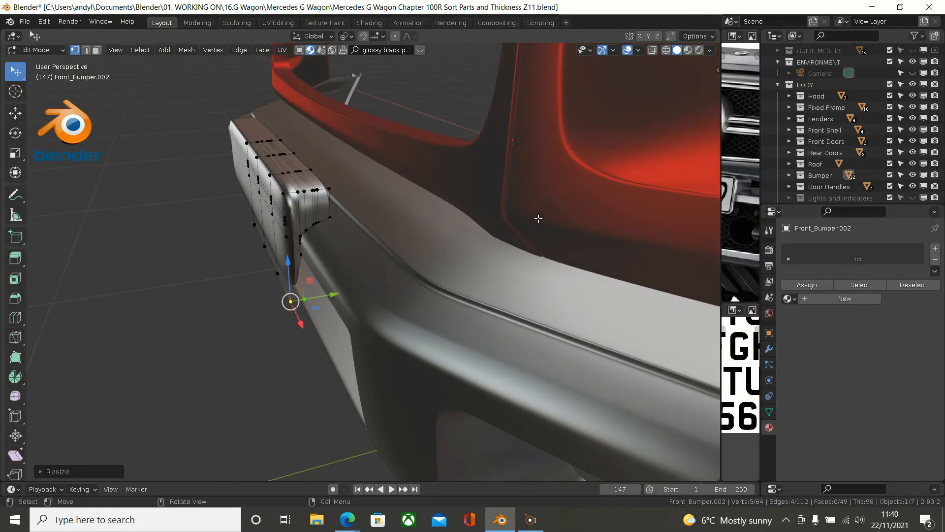
Step: Examine the end and underside of the number plate mount in the enlarged reference photo, then restore the 3D viewport's width
{"action": "left_click_drag", "start_coordinate": [721, 229], "coordinate": [462, 237]}
{"action": "scroll", "coordinate": [589, 220], "scroll_direction": "up", "scroll_amount": 2}
{"action": "scroll", "coordinate": [637, 192], "scroll_direction": "up", "scroll_amount": 2}
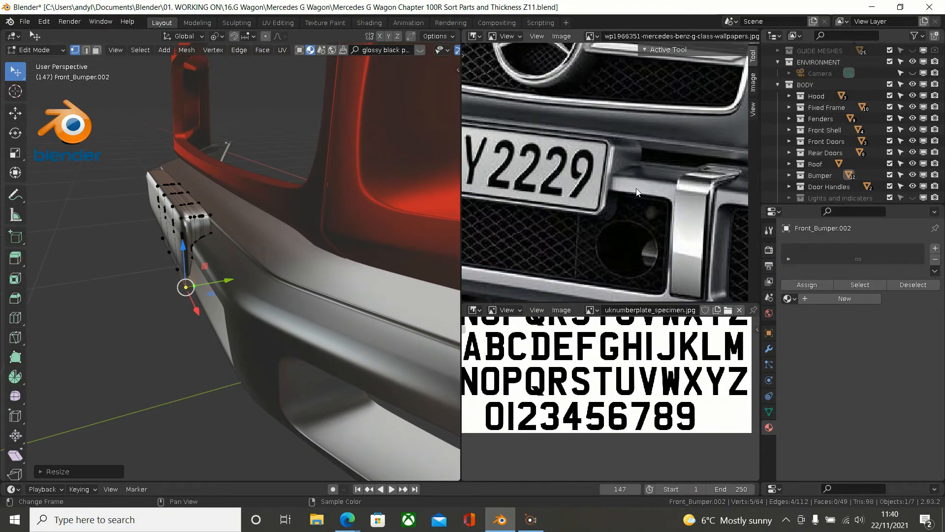
{"action": "scroll", "coordinate": [636, 173], "scroll_direction": "up", "scroll_amount": 1}
{"action": "scroll", "coordinate": [650, 159], "scroll_direction": "up", "scroll_amount": 2}
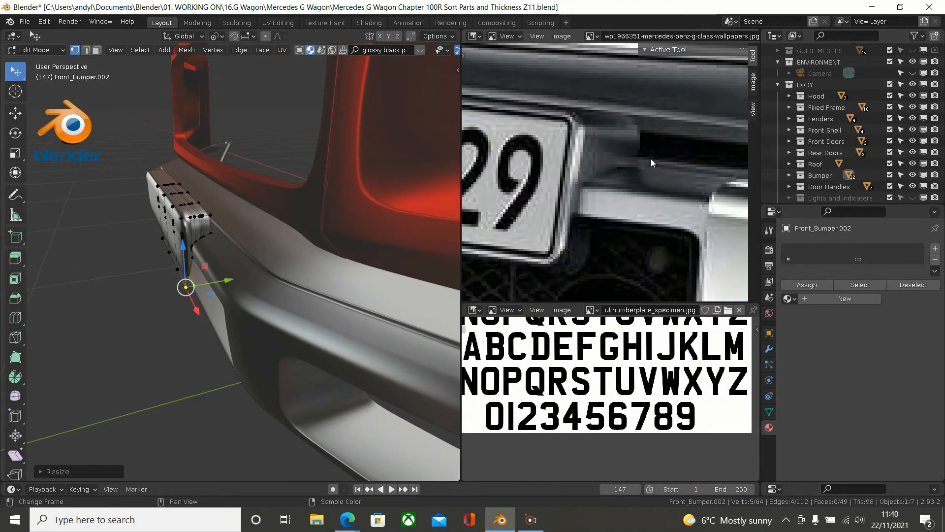
{"action": "scroll", "coordinate": [651, 158], "scroll_direction": "up", "scroll_amount": 1}
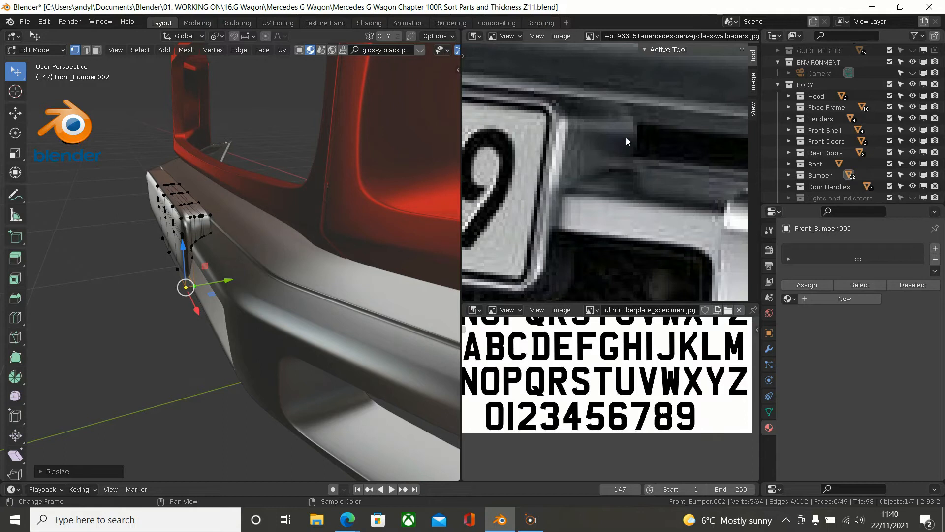
{"action": "scroll", "coordinate": [608, 143], "scroll_direction": "down", "scroll_amount": 6}
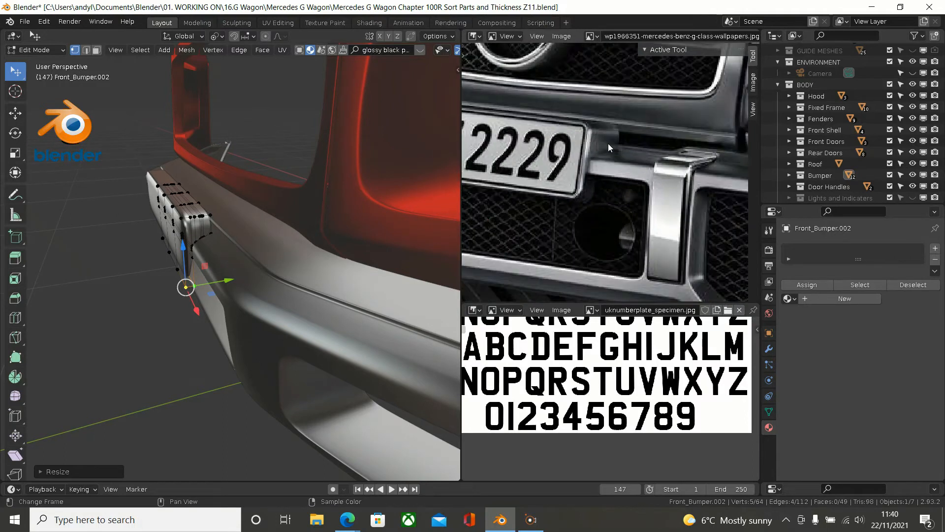
{"action": "scroll", "coordinate": [609, 150], "scroll_direction": "down", "scroll_amount": 3}
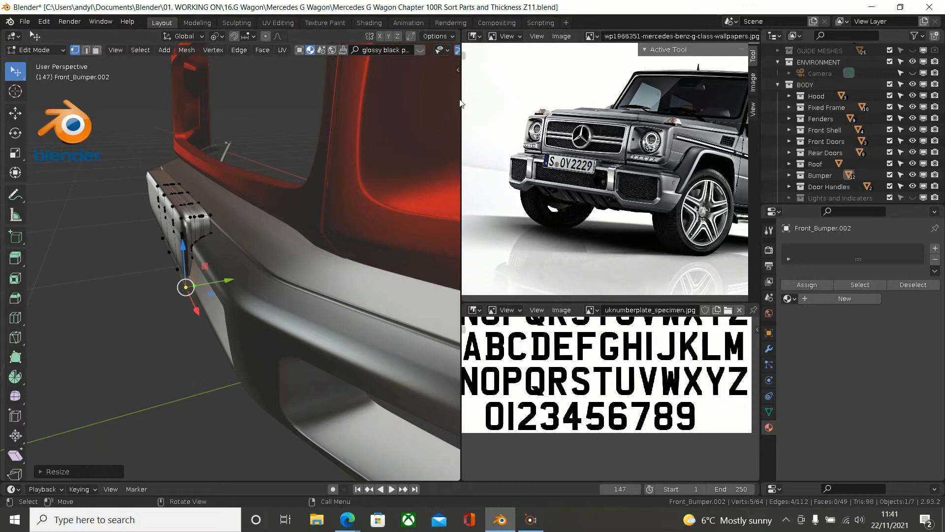
{"action": "left_click_drag", "start_coordinate": [461, 93], "coordinate": [744, 111]}
Step: Select the mount's rear edge loop and extrude it about 0.015 m backwards along Y in top view, up to the bumper's seam line
{"action": "middle_click_drag", "start_coordinate": [270, 187], "coordinate": [308, 170]}
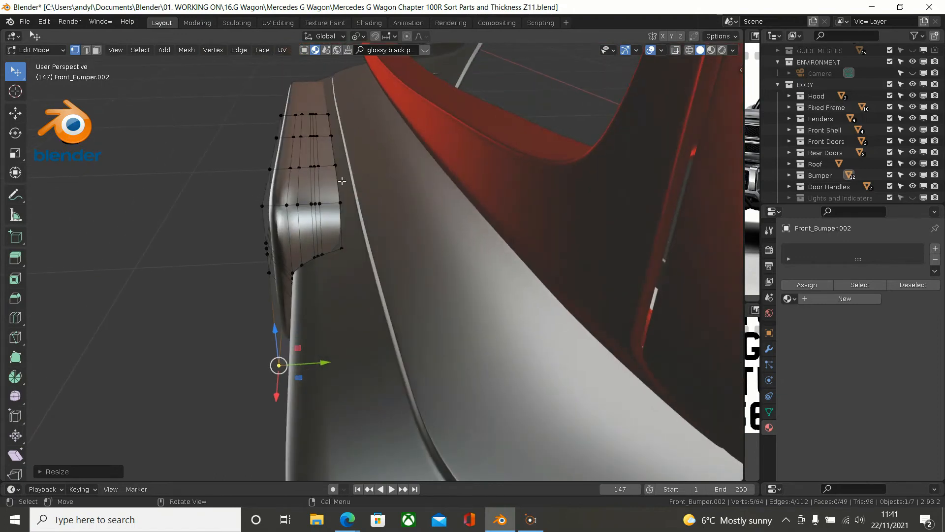
{"action": "left_click", "coordinate": [342, 181], "text": "alt"}
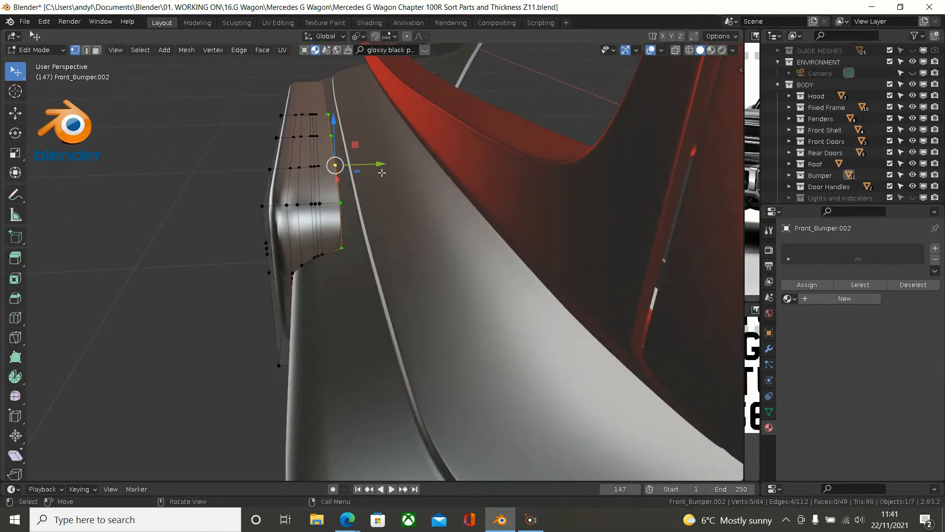
{"action": "key", "text": "KP_7"}
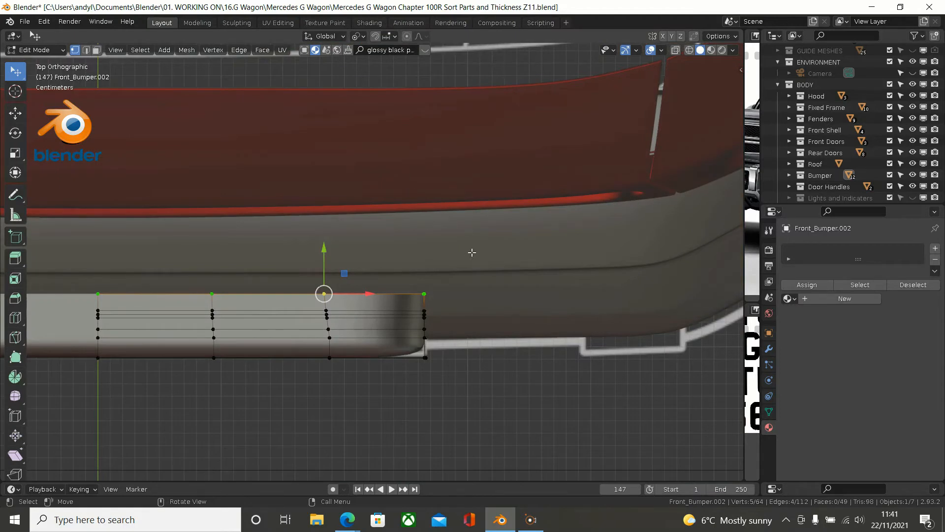
{"action": "key", "text": "e"}
{"action": "key", "text": "y"}
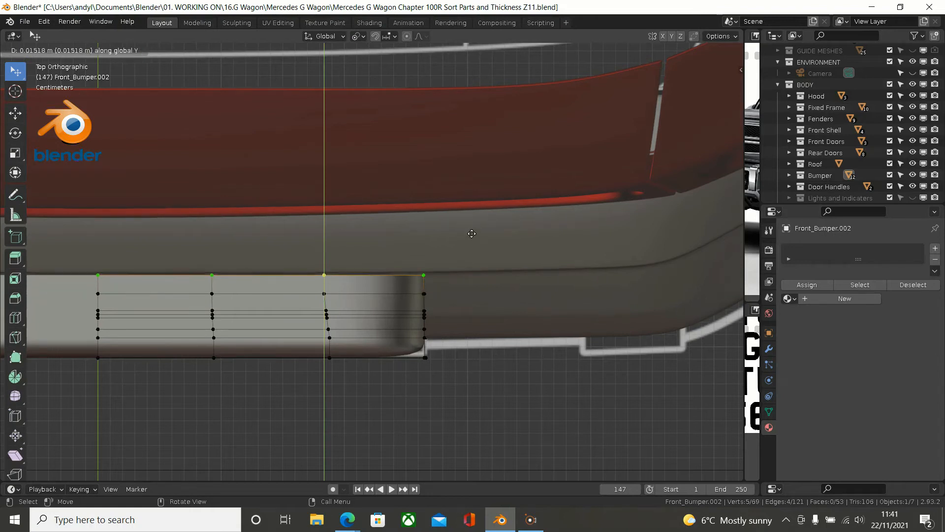
{"action": "left_click", "coordinate": [471, 231]}
{"action": "middle_click_drag", "start_coordinate": [473, 229], "coordinate": [261, 190]}
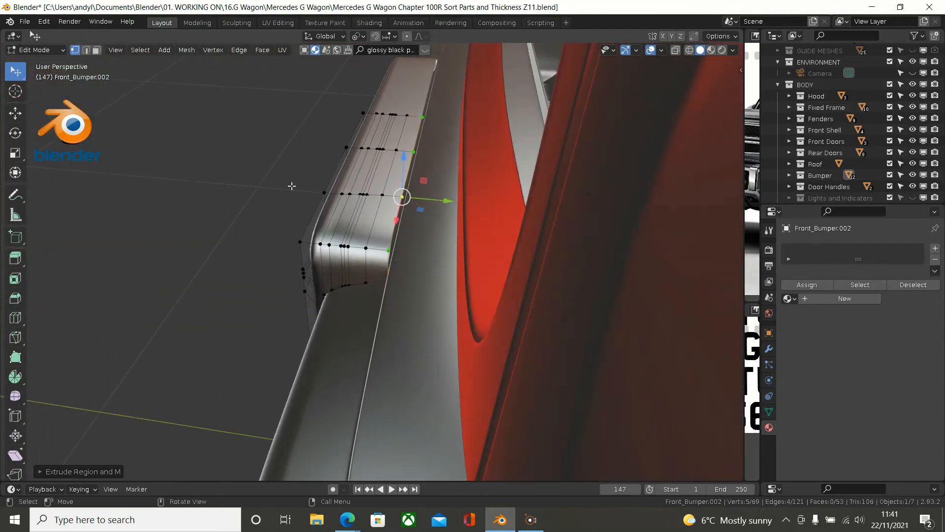
Step: Try to fill the mount's open back with a face from the selected edges and inset it by about 0.004 m
{"action": "key", "text": "f"}
{"action": "middle_click_drag", "start_coordinate": [329, 223], "coordinate": [376, 229]}
{"action": "scroll", "coordinate": [407, 232], "scroll_direction": "up", "scroll_amount": 5}
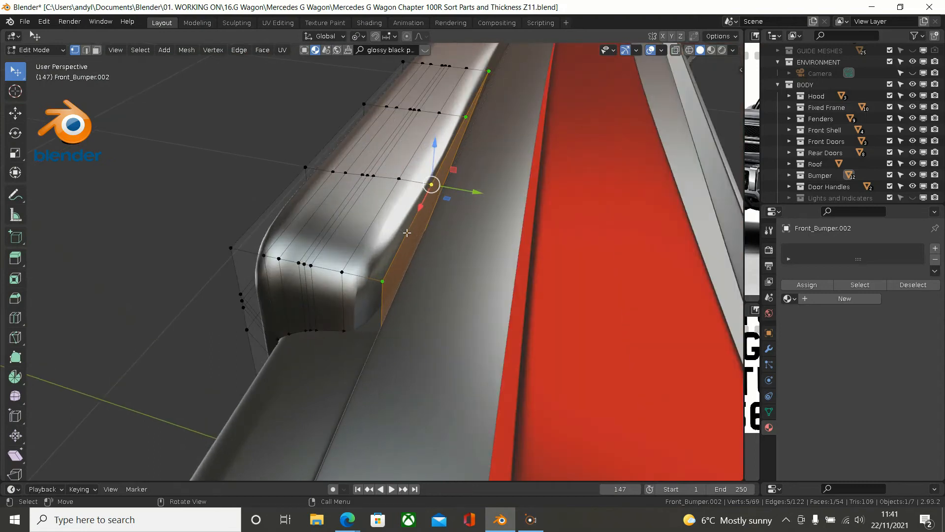
{"action": "key", "text": "i"}
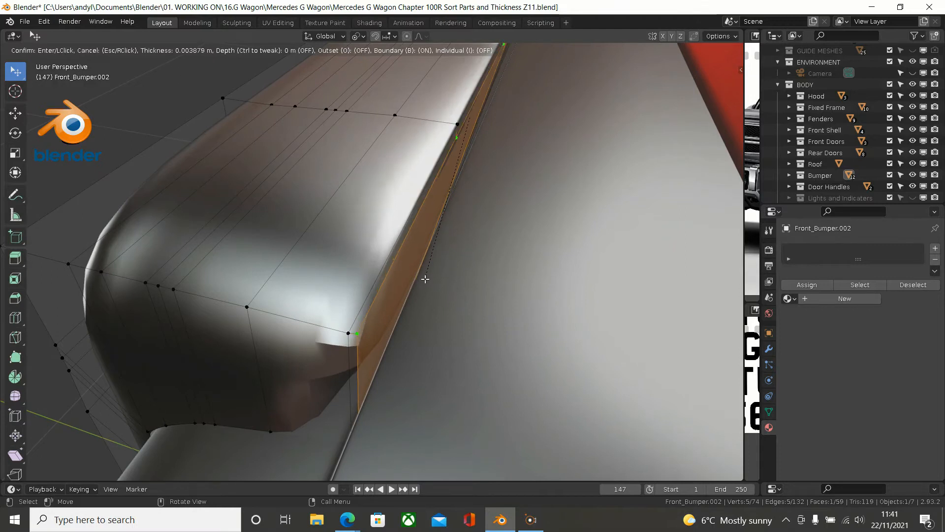
{"action": "left_click", "coordinate": [426, 279]}
{"action": "mouse_move", "coordinate": [426, 279]}
{"action": "middle_mouse_down"}
{"action": "mouse_move", "coordinate": [409, 280]}
{"action": "mouse_move", "coordinate": [411, 243]}
{"action": "middle_mouse_up"}
Step: Try a loop cut around the back face's inset border, then undo the cut and the inset
{"action": "key", "text": "ctrl+r"}
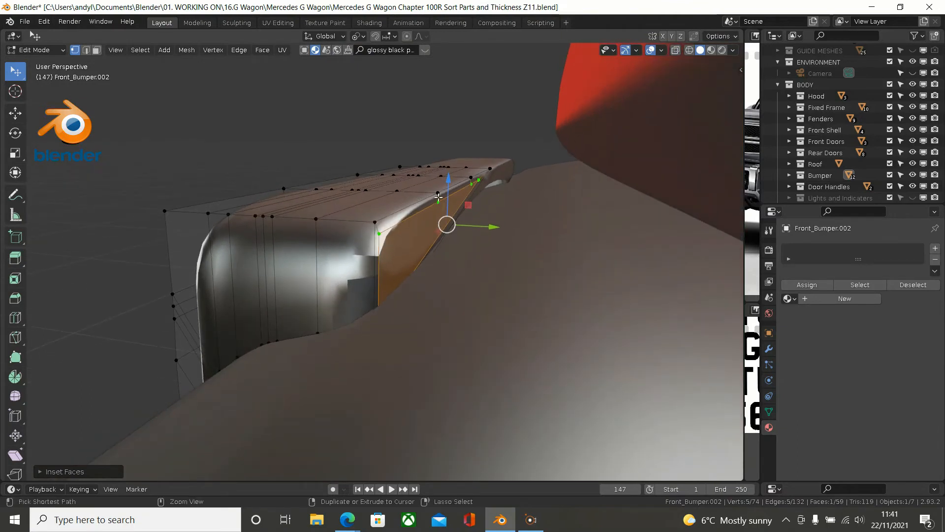
{"action": "left_click", "coordinate": [438, 197]}
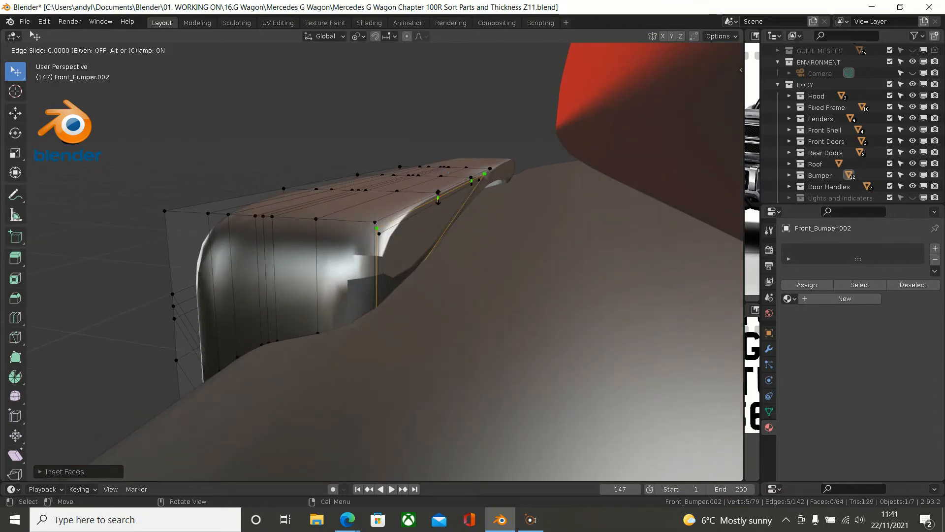
{"action": "left_click", "coordinate": [438, 197]}
{"action": "mouse_move", "coordinate": [438, 196]}
{"action": "middle_mouse_down"}
{"action": "mouse_move", "coordinate": [428, 205]}
{"action": "mouse_move", "coordinate": [441, 198]}
{"action": "middle_mouse_up"}
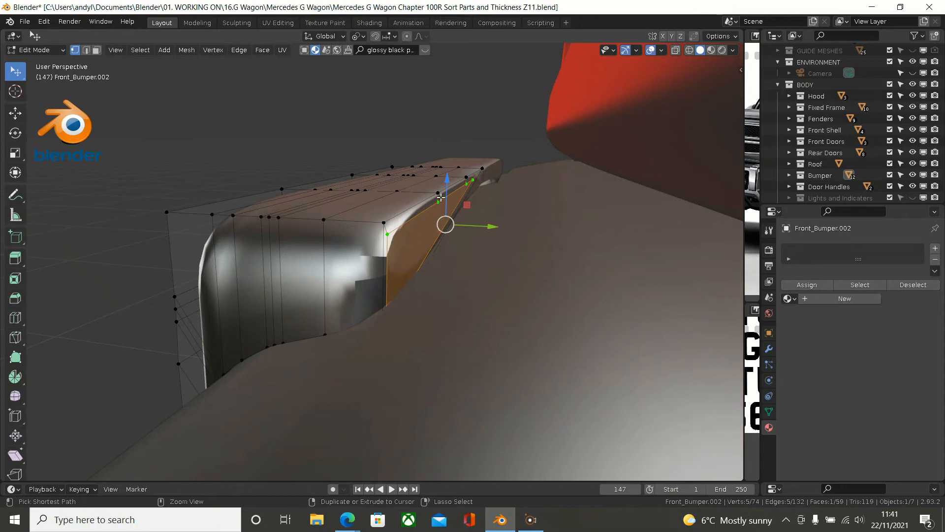
{"action": "key", "text": "ctrl+z"}
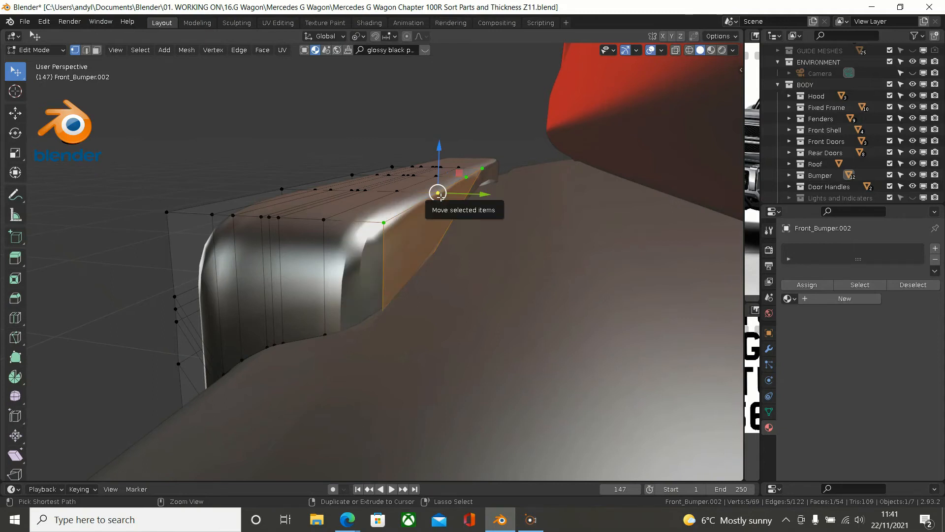
{"action": "scroll", "coordinate": [441, 198], "scroll_direction": "down", "scroll_amount": 1}
{"action": "mouse_move", "coordinate": [440, 210]}
{"action": "middle_mouse_down"}
{"action": "mouse_move", "coordinate": [439, 240]}
{"action": "mouse_move", "coordinate": [432, 221]}
{"action": "middle_mouse_up"}
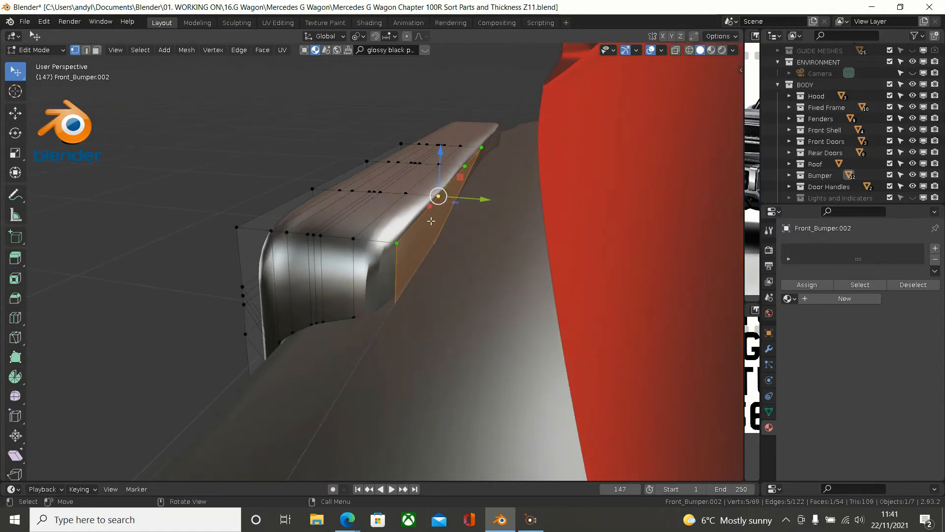
Step: Show the model in wireframe shading and undo the face filled across the mount's back
{"action": "key", "text": "z"}
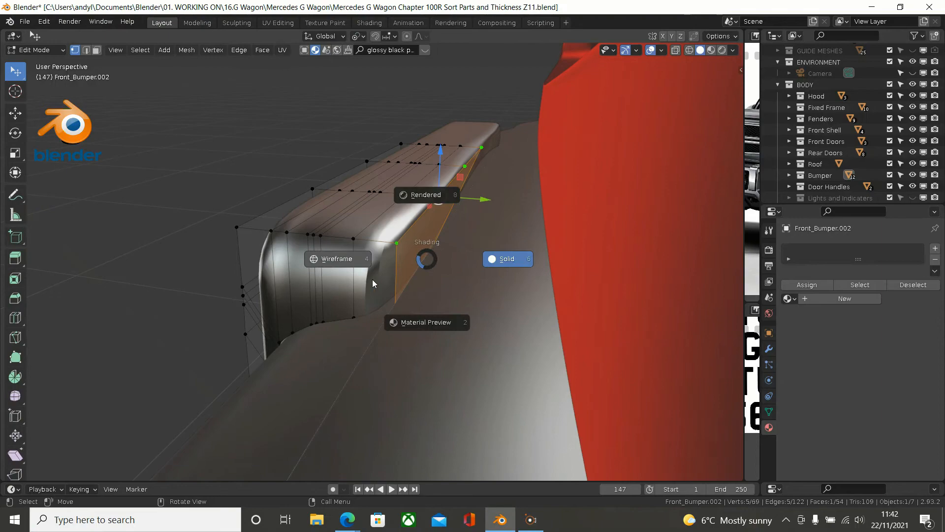
{"action": "left_click", "coordinate": [321, 258]}
{"action": "mouse_move", "coordinate": [368, 241]}
{"action": "middle_mouse_down"}
{"action": "mouse_move", "coordinate": [585, 219]}
{"action": "mouse_move", "coordinate": [522, 230]}
{"action": "middle_mouse_up"}
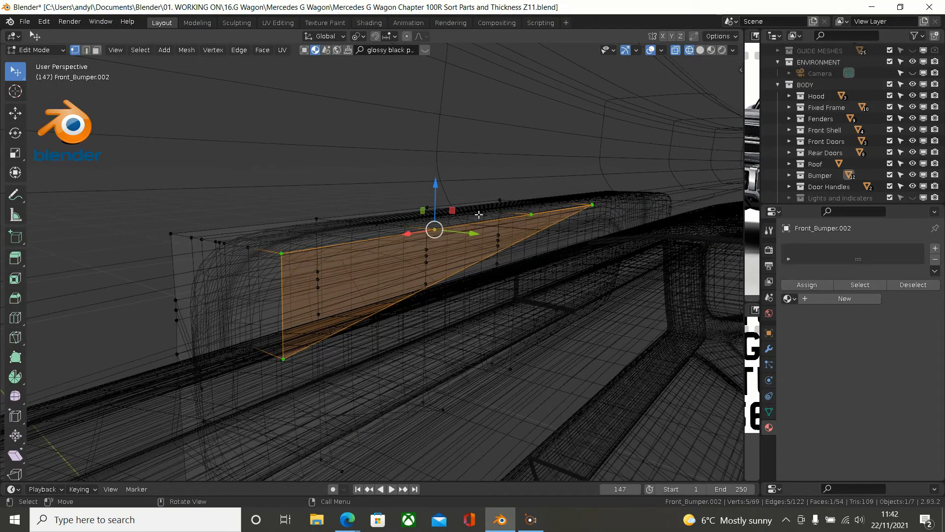
{"action": "key", "text": "ctrl+z"}
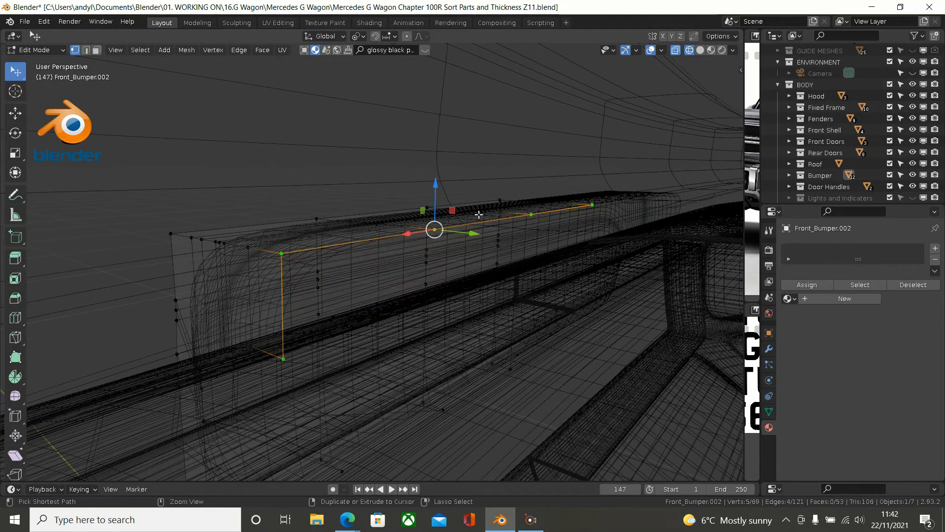
Step: Extrude the centre-line end vertex of the mount's upper rear edge downwards along Z
{"action": "left_click", "coordinate": [598, 214]}
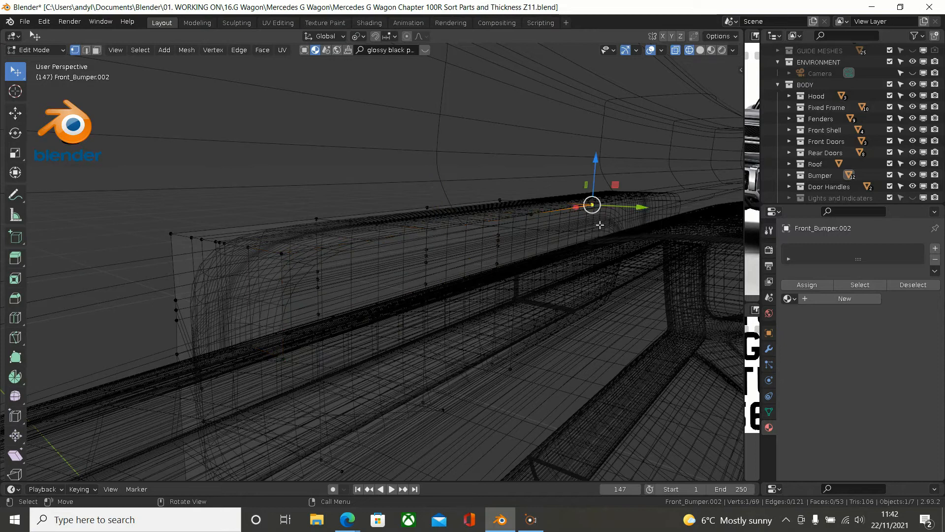
{"action": "key", "text": "e"}
{"action": "key", "text": "z"}
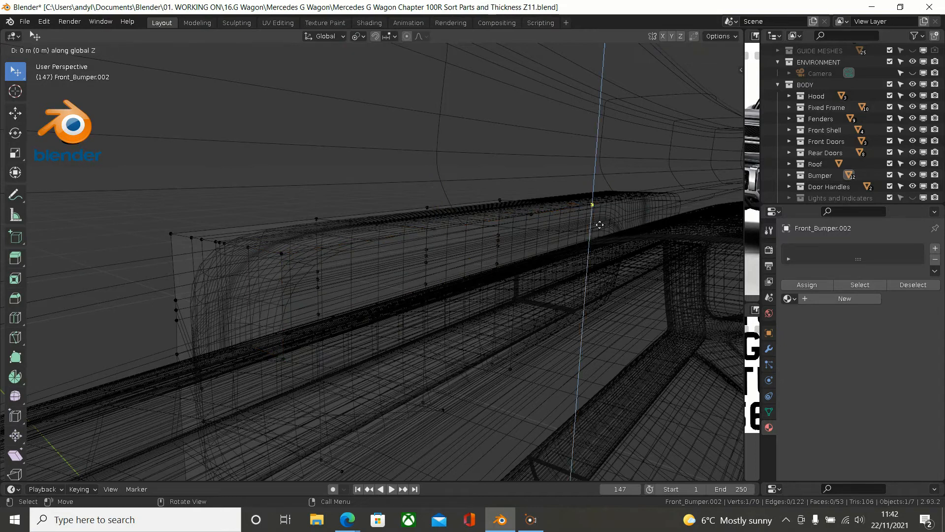
{"action": "left_click", "coordinate": [597, 270]}
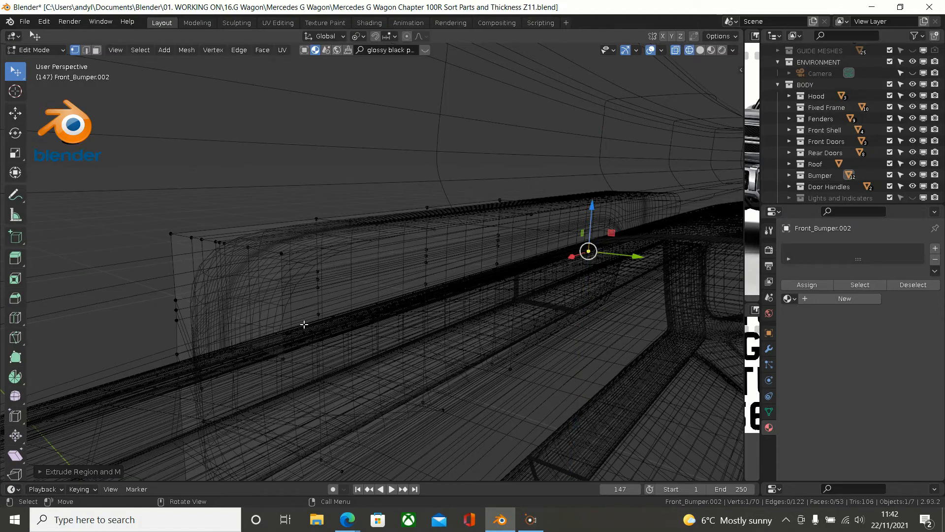
Step: Level the extruded centre-line vertex with the mount's lower outer rear corner vertex by scaling both to 0 along Z
{"action": "middle_click_drag", "start_coordinate": [310, 315], "coordinate": [427, 283]}
{"action": "key", "text": "a"}
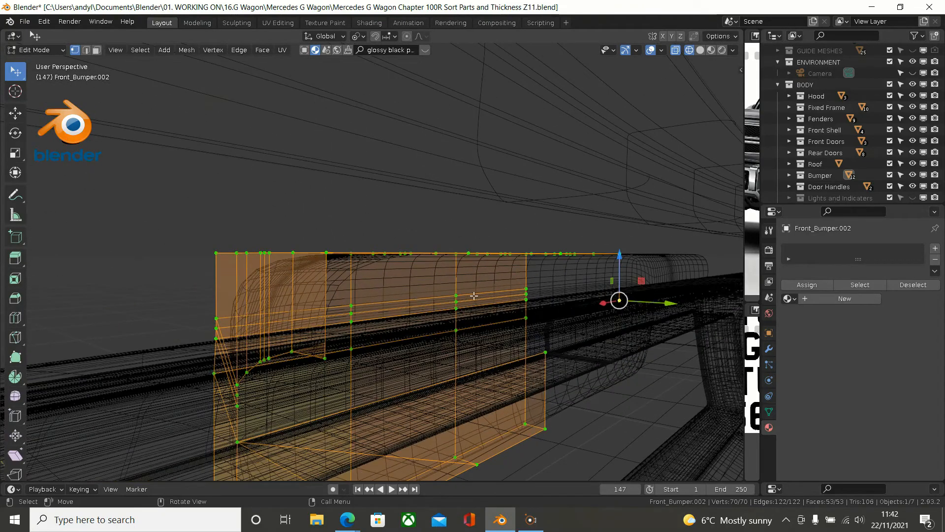
{"action": "left_click", "coordinate": [621, 301]}
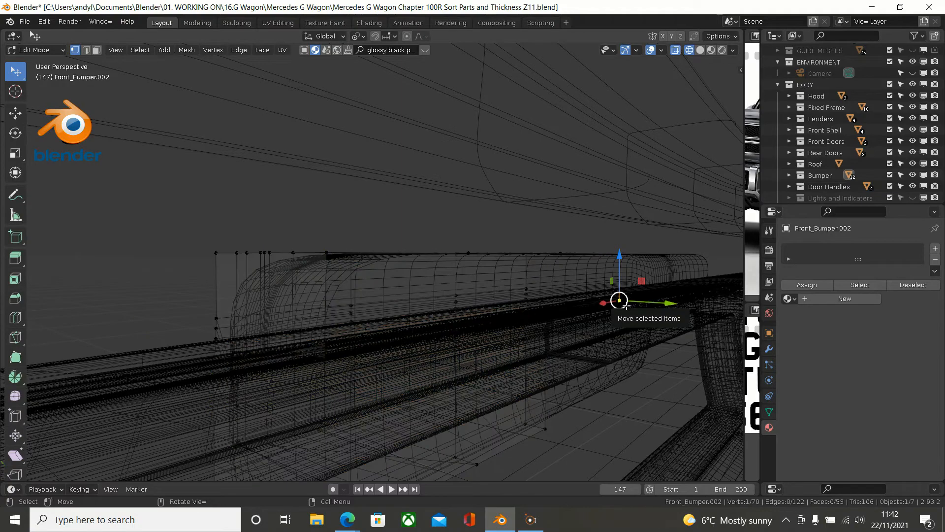
{"action": "left_click", "coordinate": [319, 355], "text": "shift"}
{"action": "middle_click_drag", "start_coordinate": [323, 355], "coordinate": [364, 312]}
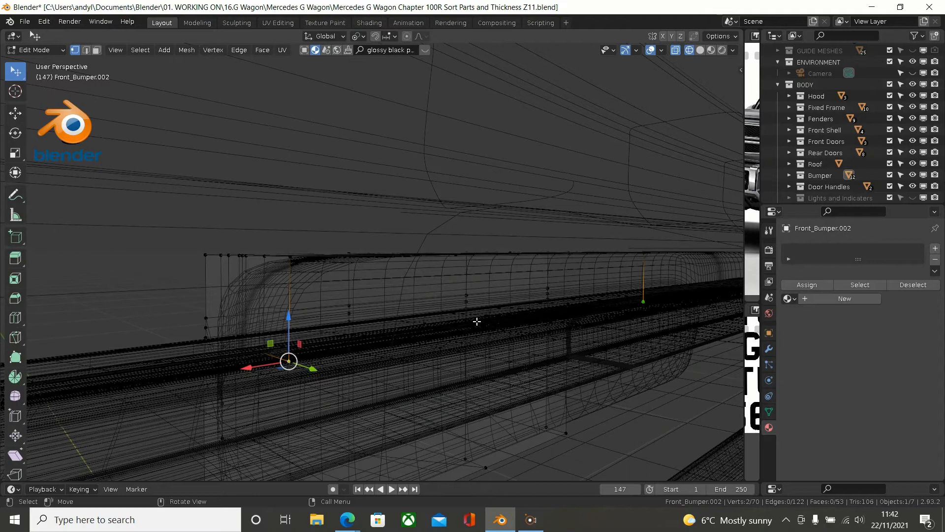
{"action": "key", "text": "s"}
{"action": "type", "text": "z"}
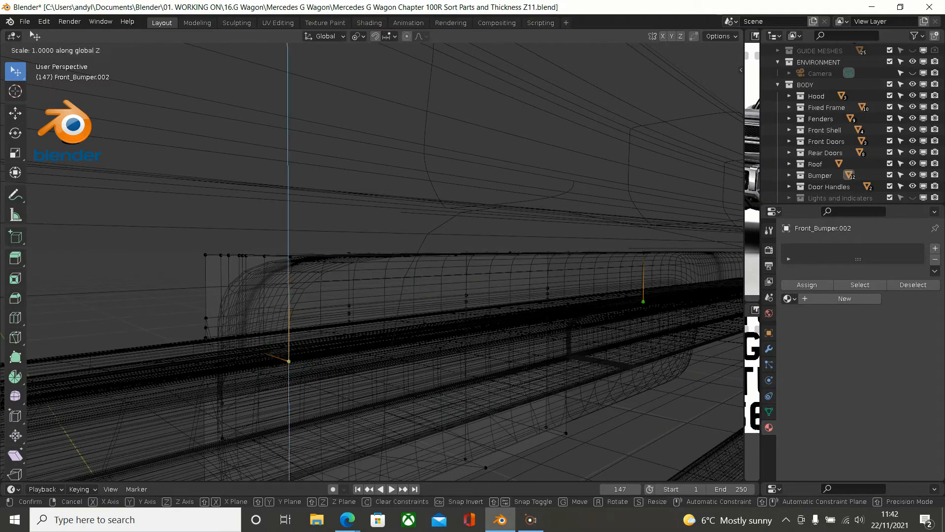
{"action": "type", "text": "0"}
{"action": "key", "text": "Return"}
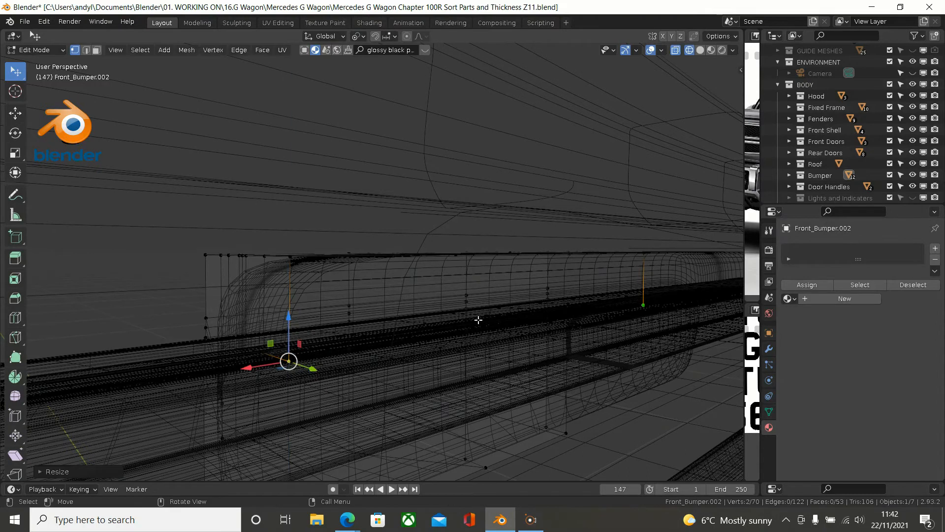
Step: Add the four upper rear edge vertices to the selection and fill the mount's back with a face
{"action": "left_click", "coordinate": [290, 257], "text": "shift"}
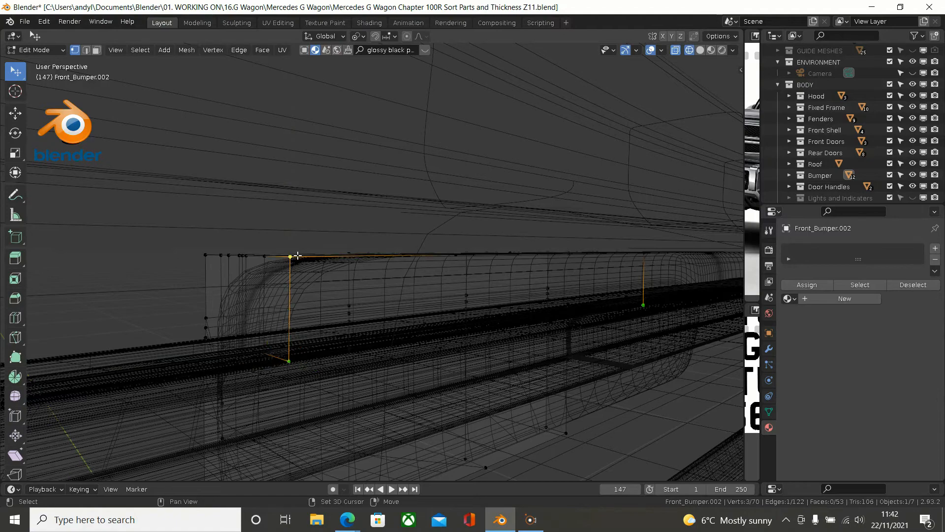
{"action": "middle_click_drag", "start_coordinate": [521, 269], "coordinate": [521, 299]}
{"action": "middle_click_drag", "start_coordinate": [480, 113], "coordinate": [415, 205], "text": "shift"}
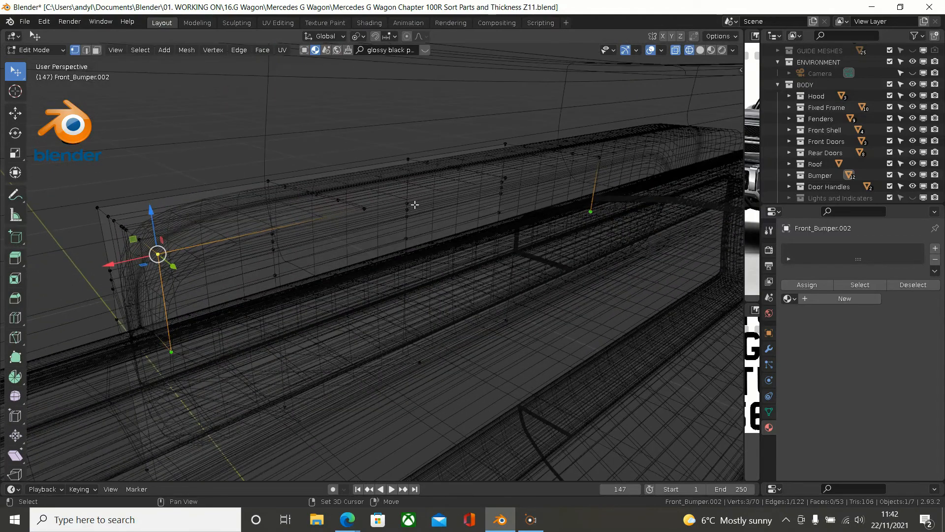
{"action": "left_click", "coordinate": [601, 157], "text": "shift"}
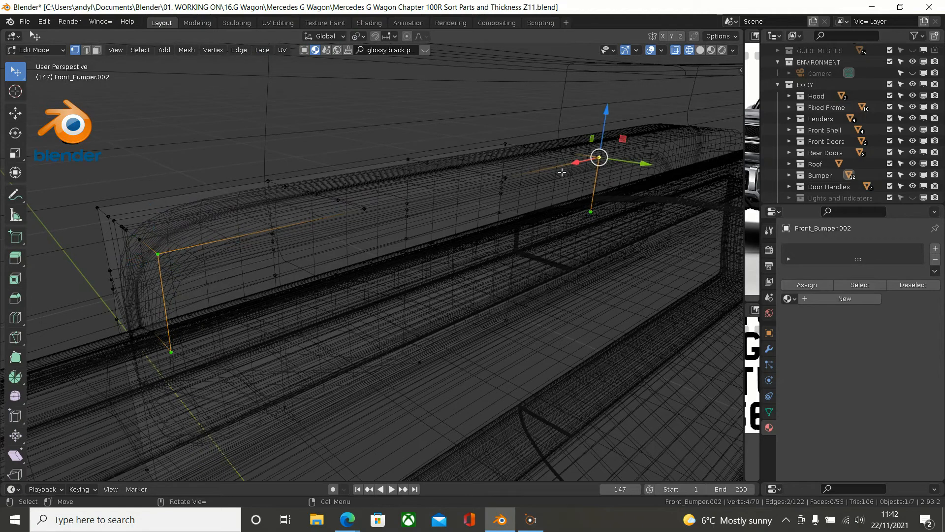
{"action": "left_click", "coordinate": [370, 206], "text": "shift"}
{"action": "left_click", "coordinate": [505, 176], "text": "shift"}
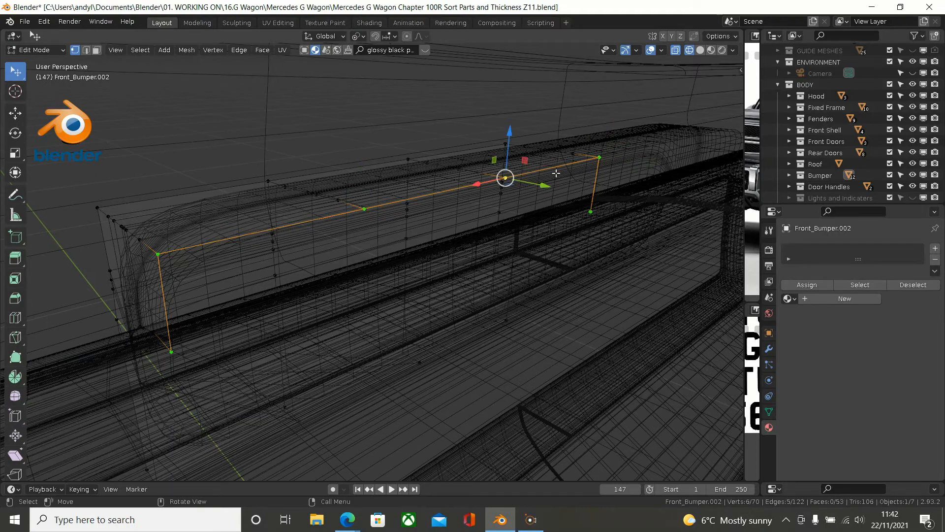
{"action": "key", "text": "f"}
{"action": "middle_click_drag", "start_coordinate": [556, 173], "coordinate": [556, 166]}
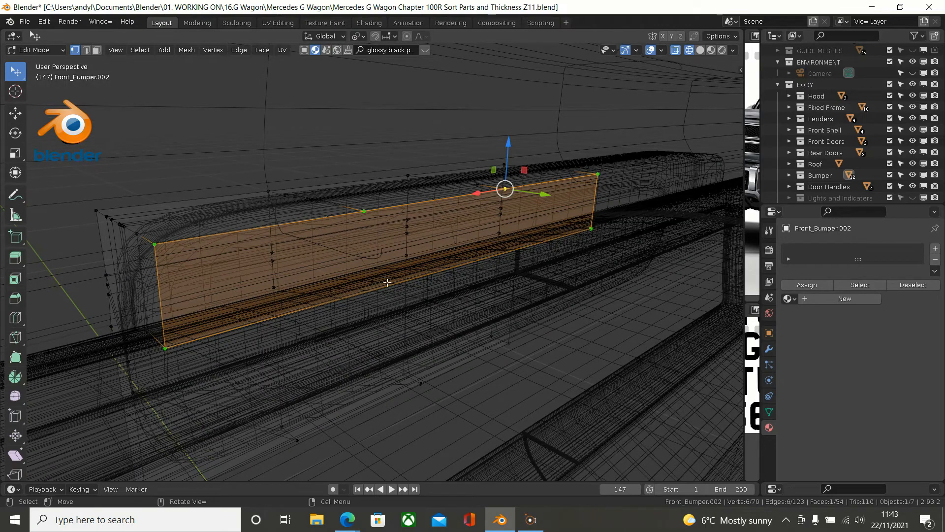
Step: Try subdividing the mount's lower rear edge between the outer corner and centre-line vertices, and undo the subdivision
{"action": "left_click", "coordinate": [177, 341]}
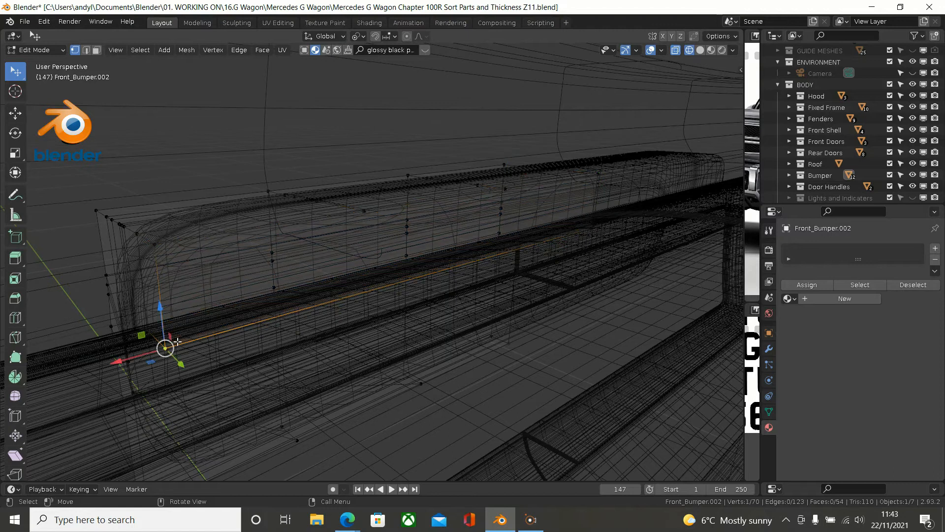
{"action": "left_click", "coordinate": [607, 229], "text": "ctrl"}
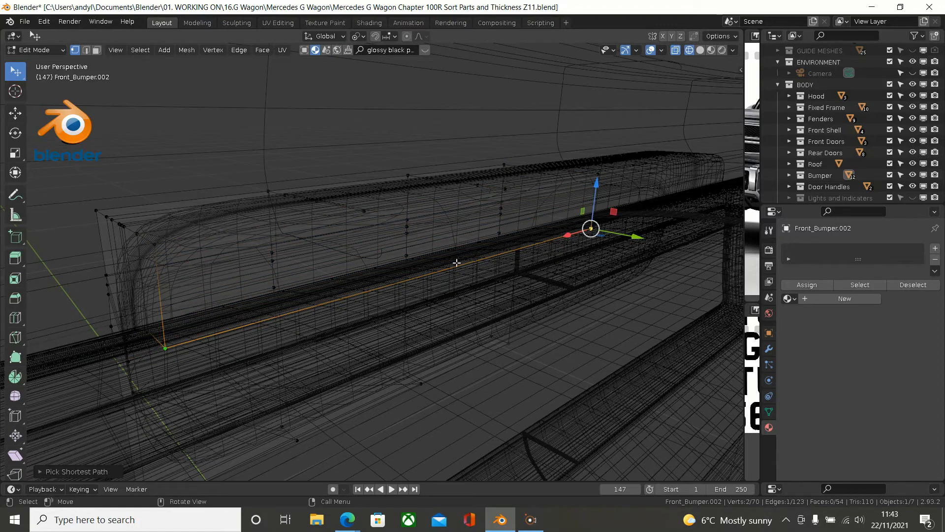
{"action": "right_click", "coordinate": [414, 116]}
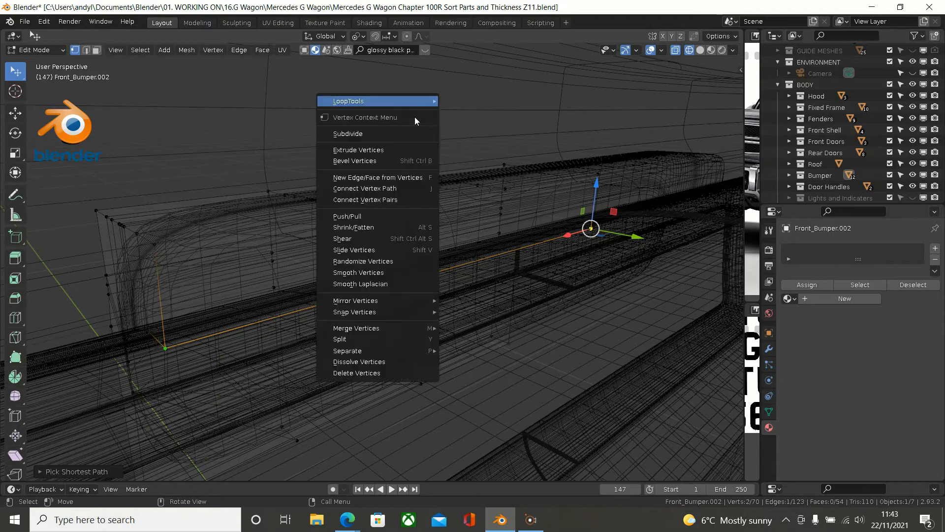
{"action": "left_click", "coordinate": [398, 138]}
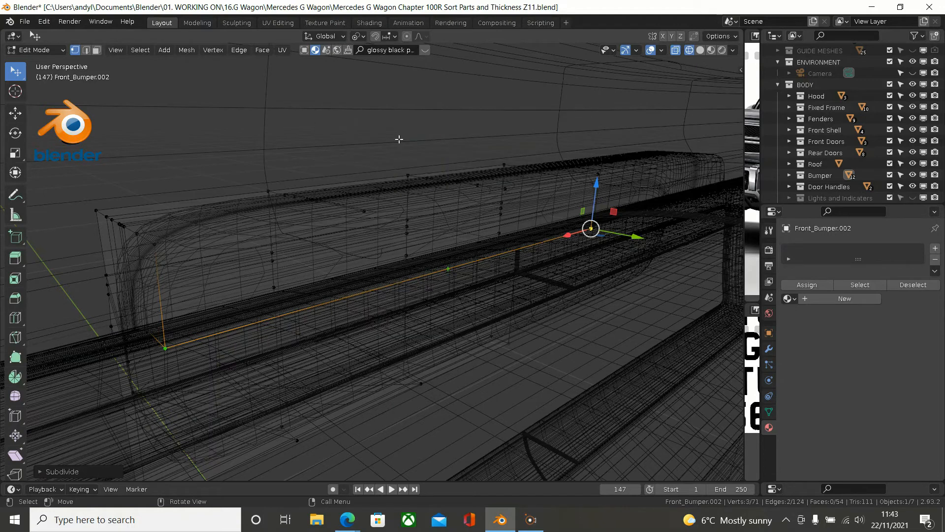
{"action": "scroll", "coordinate": [399, 139], "scroll_direction": "up", "scroll_amount": 2}
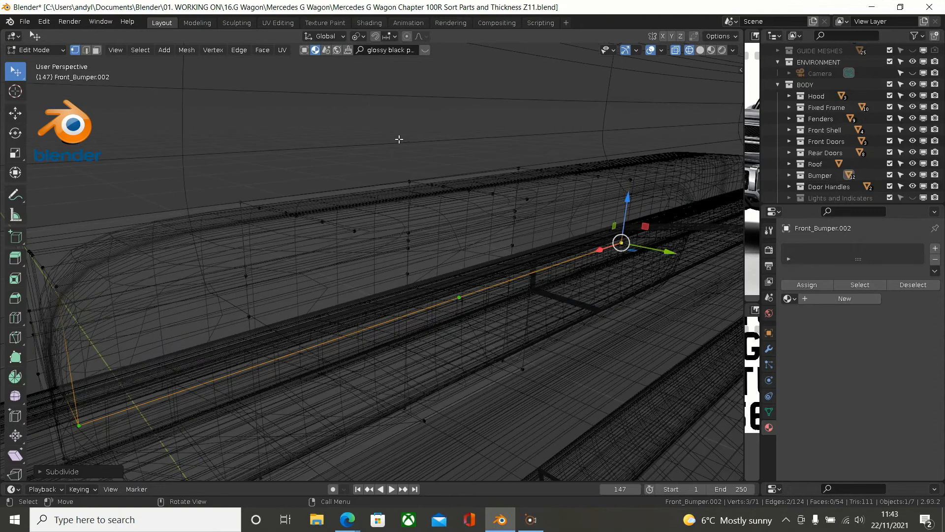
{"action": "right_click", "coordinate": [398, 139]}
{"action": "key", "text": "ctrl+z"}
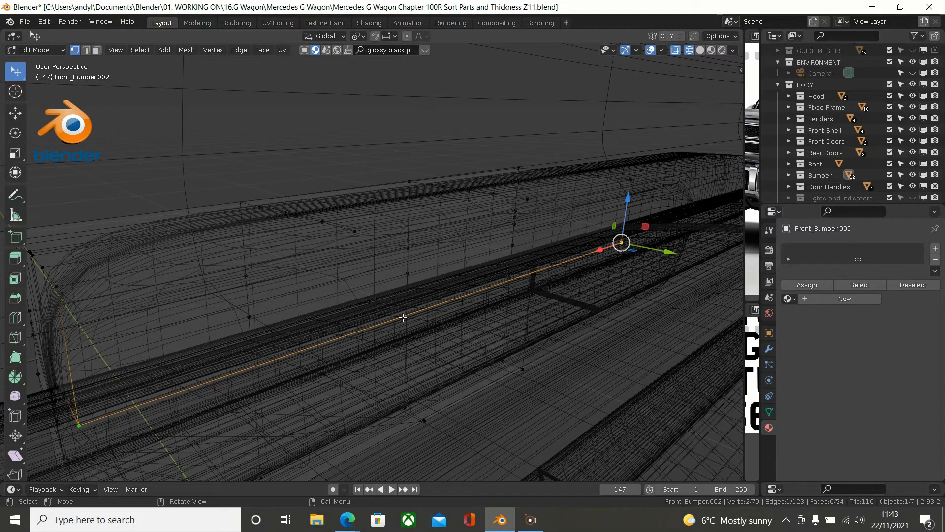
Step: Divide the mount's lower rear edge with a two-cut Loop Cut and select the whole mesh to show the new vertices
{"action": "key", "text": "ctrl+r"}
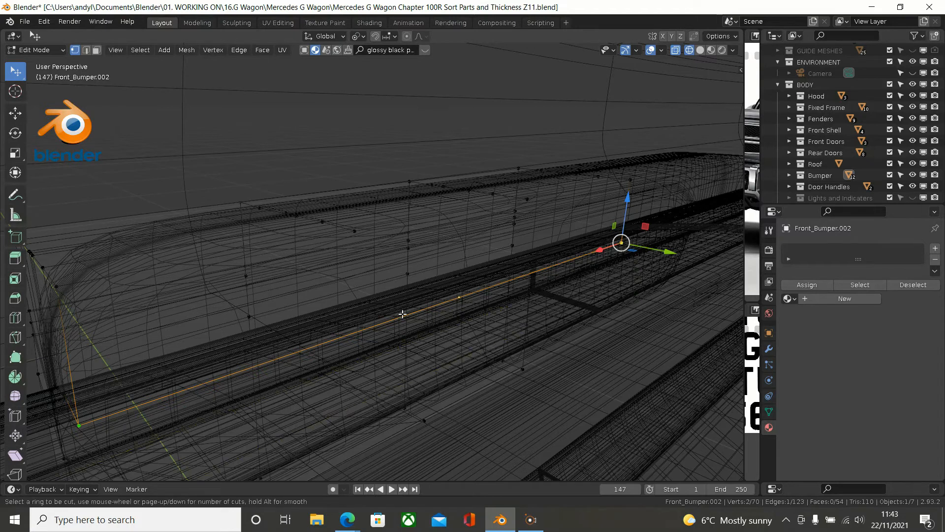
{"action": "left_click", "coordinate": [402, 314]}
{"action": "left_click", "coordinate": [403, 314]}
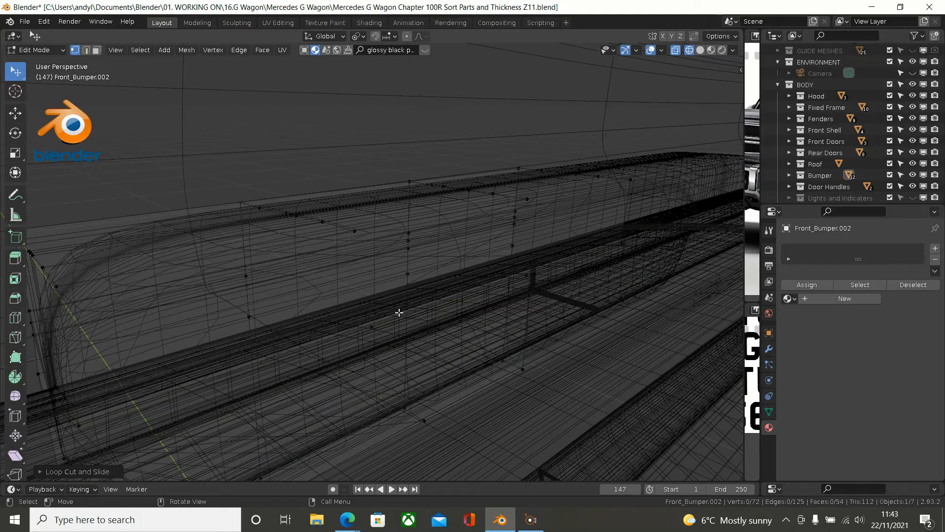
{"action": "key", "text": "a"}
{"action": "middle_click_drag", "start_coordinate": [404, 305], "coordinate": [461, 290]}
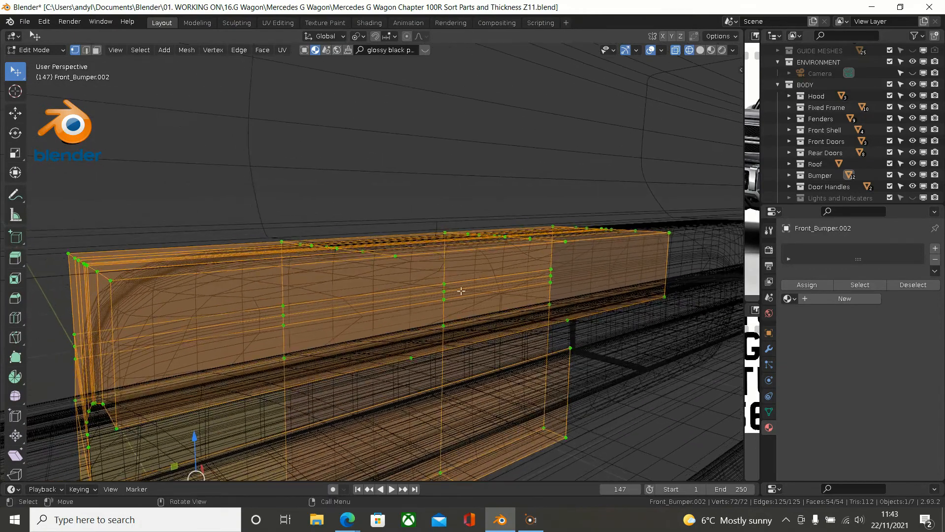
Step: Fill a face between the two new lower rear edge vertices and the two matching vertices on the upper rear edge
{"action": "left_click", "coordinate": [412, 358]}
{"action": "left_click", "coordinate": [567, 320], "text": "shift"}
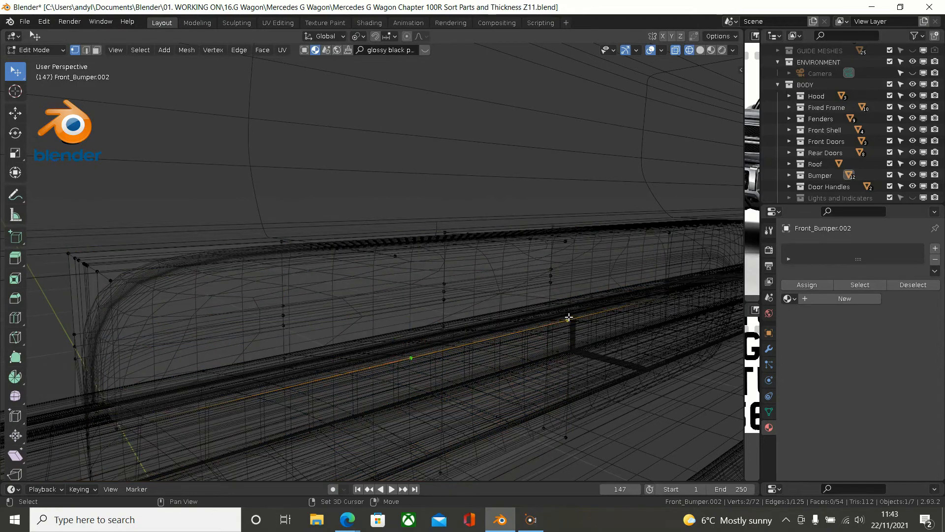
{"action": "middle_click_drag", "start_coordinate": [544, 266], "coordinate": [394, 295]}
{"action": "left_click", "coordinate": [392, 298], "text": "shift"}
{"action": "left_click", "coordinate": [572, 235], "text": "shift"}
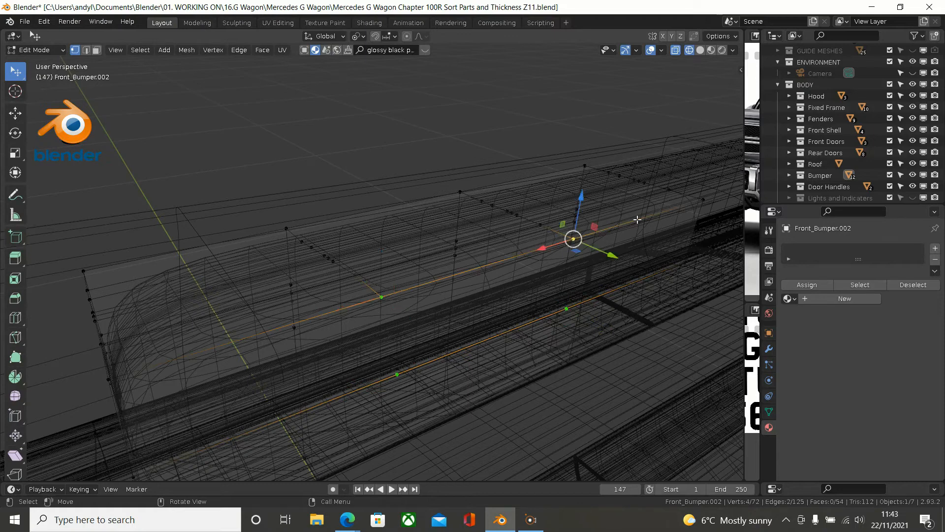
{"action": "key", "text": "f"}
{"action": "mouse_move", "coordinate": [619, 223]}
{"action": "middle_mouse_down"}
{"action": "mouse_move", "coordinate": [578, 213]}
{"action": "mouse_move", "coordinate": [495, 302]}
{"action": "mouse_move", "coordinate": [522, 257]}
{"action": "middle_mouse_up"}
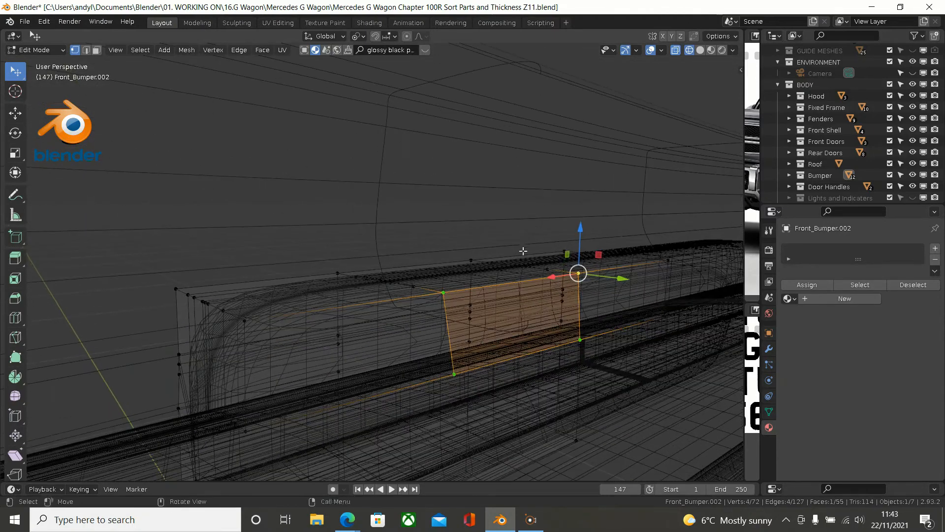
Step: Show the model in solid shading and delete the large face spanning the mount's back, keeping the smaller middle face
{"action": "key", "text": "z"}
{"action": "left_click", "coordinate": [444, 263]}
{"action": "key", "text": "z"}
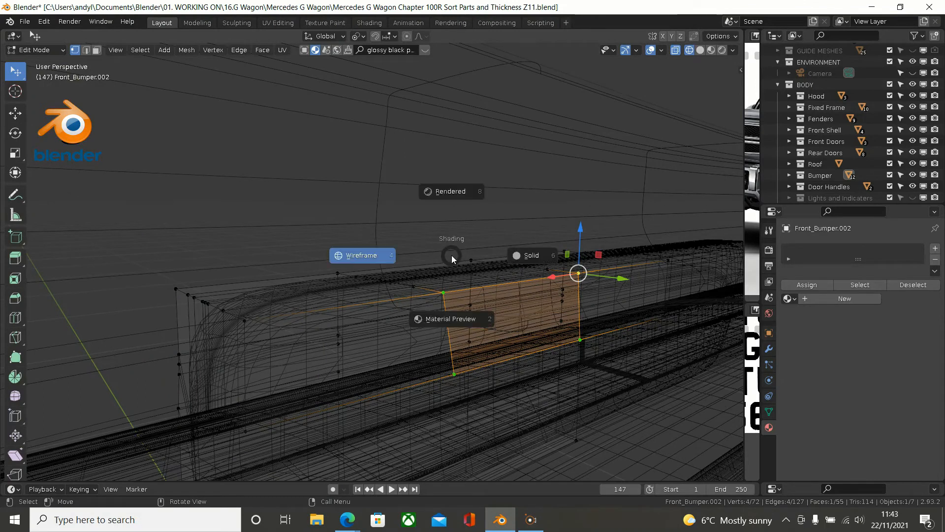
{"action": "left_click", "coordinate": [529, 260]}
{"action": "middle_click_drag", "start_coordinate": [530, 260], "coordinate": [516, 309]}
{"action": "scroll", "coordinate": [533, 306], "scroll_direction": "down", "scroll_amount": 1}
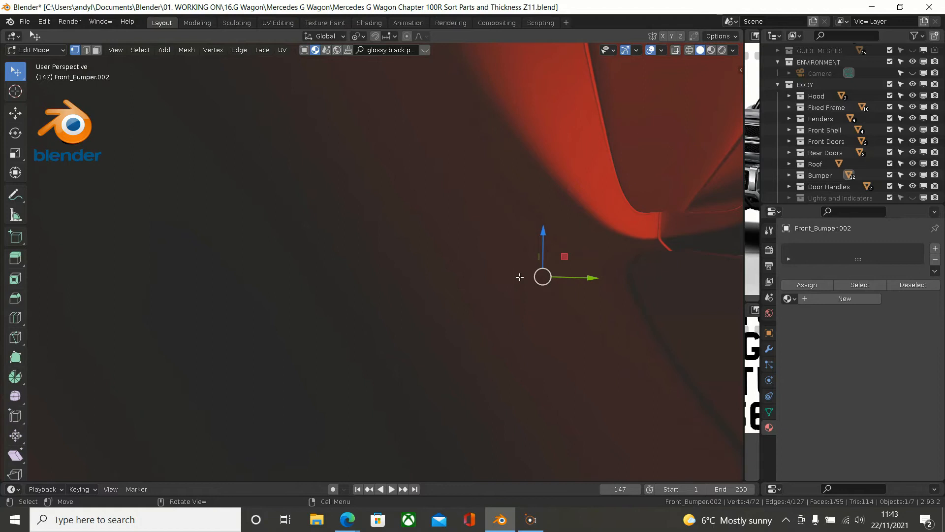
{"action": "scroll", "coordinate": [519, 276], "scroll_direction": "up", "scroll_amount": 3}
{"action": "middle_click_drag", "start_coordinate": [396, 227], "coordinate": [408, 246], "text": "shift"}
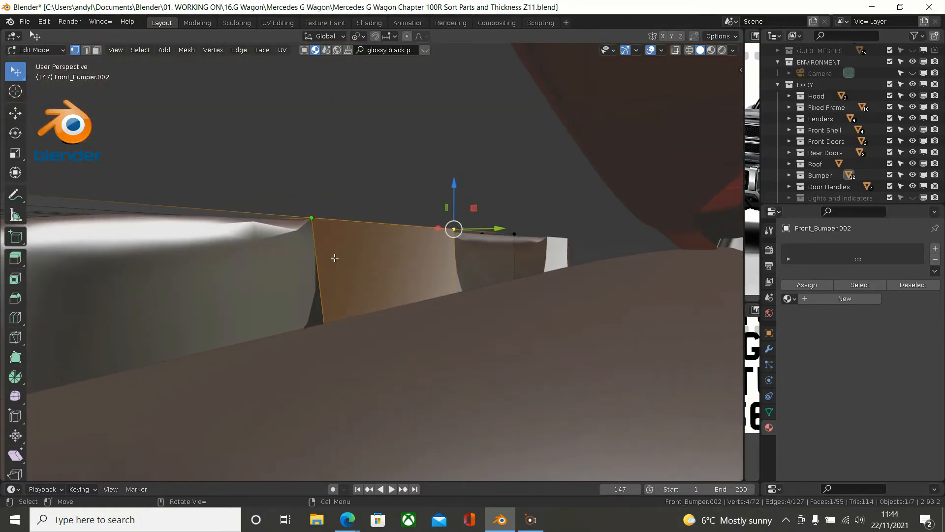
{"action": "left_click", "coordinate": [96, 50]}
{"action": "left_click", "coordinate": [245, 300]}
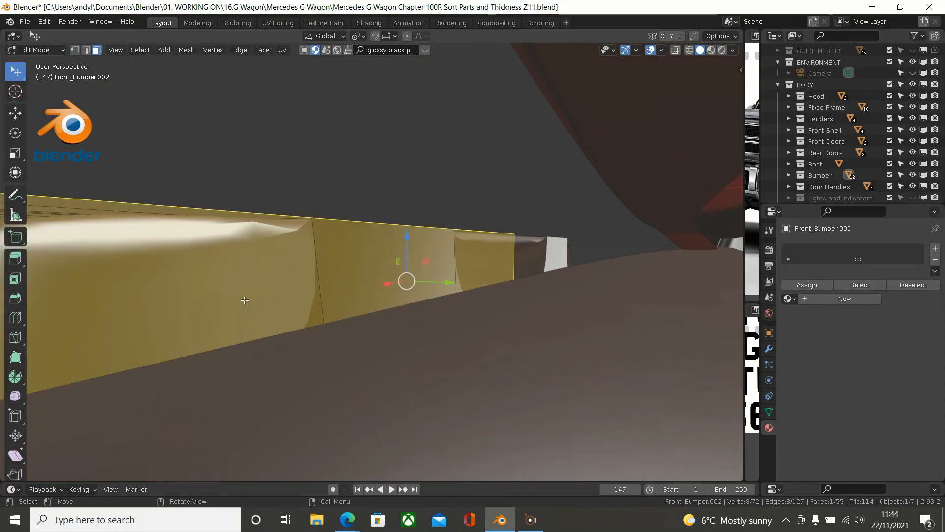
{"action": "key", "text": "x"}
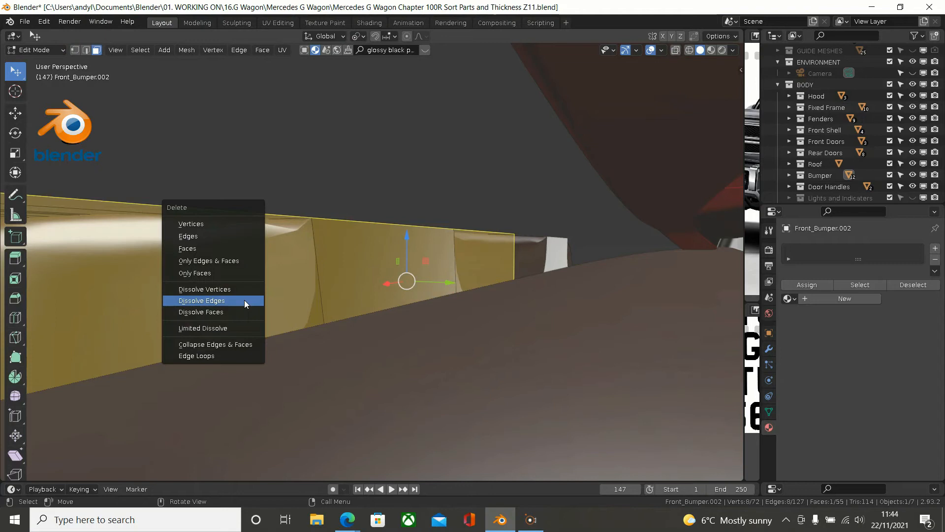
{"action": "left_click", "coordinate": [211, 249]}
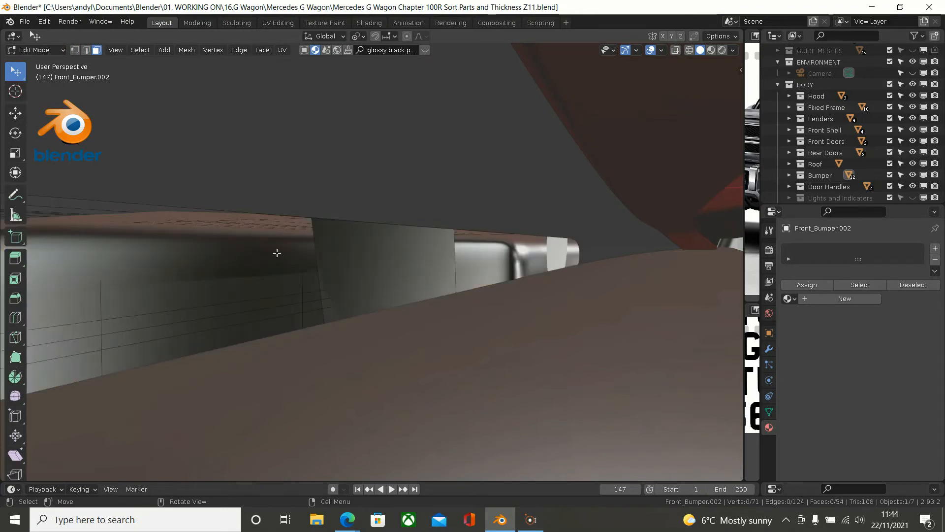
Step: Isolate the number plate mount in local view
{"action": "middle_click_drag", "start_coordinate": [285, 261], "coordinate": [414, 277]}
{"action": "scroll", "coordinate": [415, 277], "scroll_direction": "down", "scroll_amount": 4}
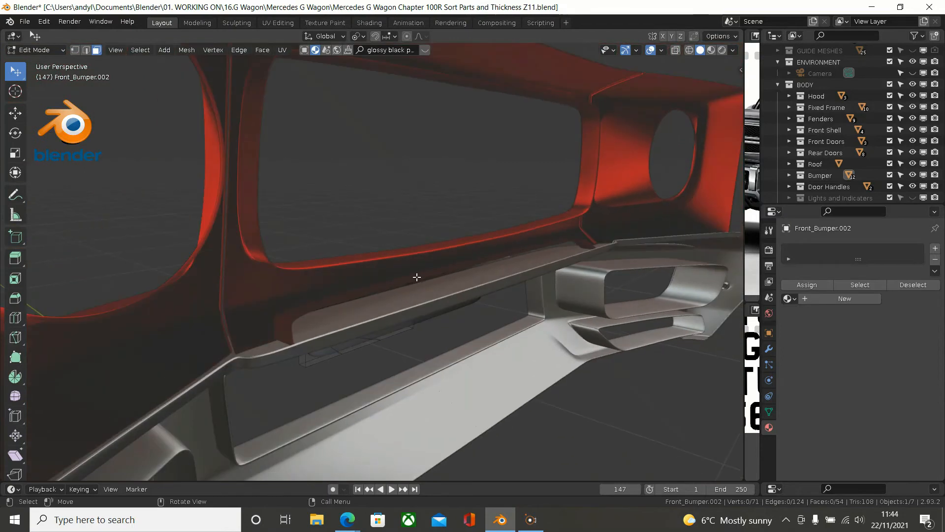
{"action": "key", "text": "KP_Divide"}
{"action": "middle_click_drag", "start_coordinate": [415, 277], "coordinate": [268, 261]}
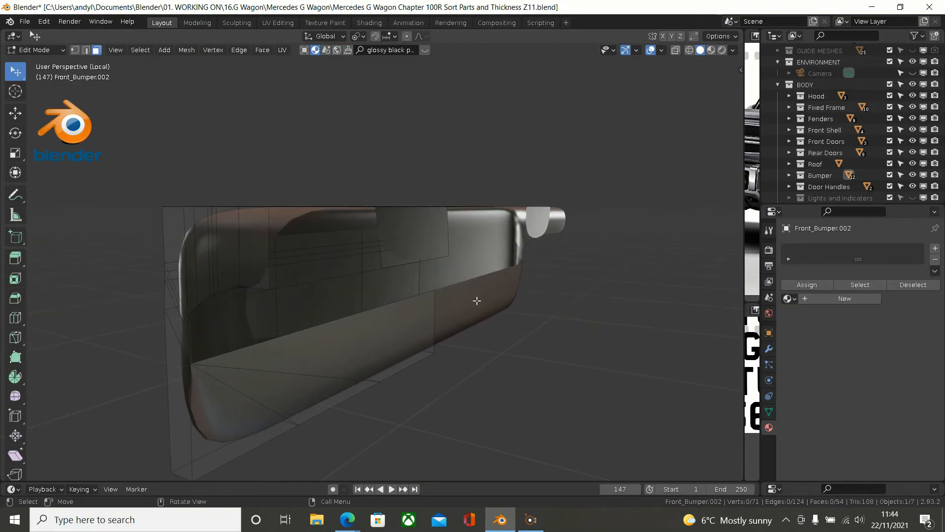
Step: Fill the outer section of the mount's back with a face joining its outer edge vertices to the middle face
{"action": "left_click", "coordinate": [74, 49]}
{"action": "middle_click_drag", "start_coordinate": [433, 206], "coordinate": [453, 213]}
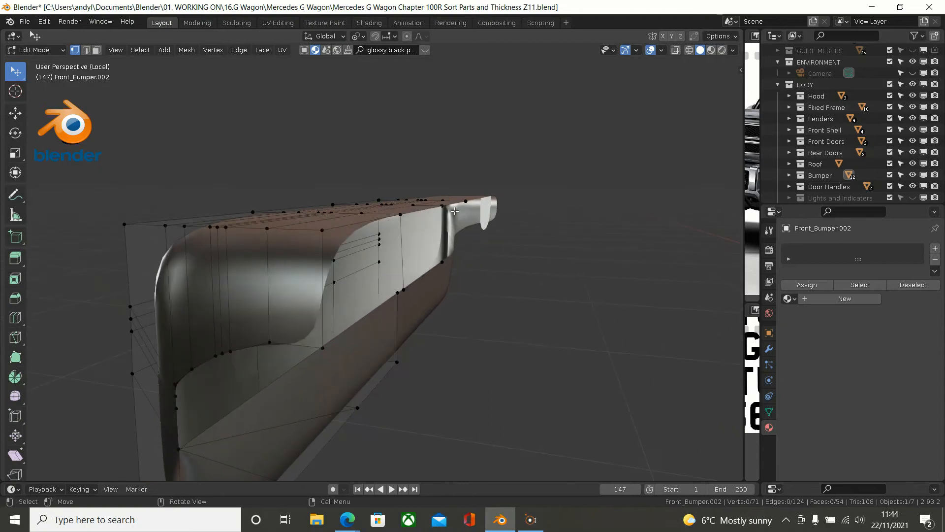
{"action": "left_click", "coordinate": [320, 230]}
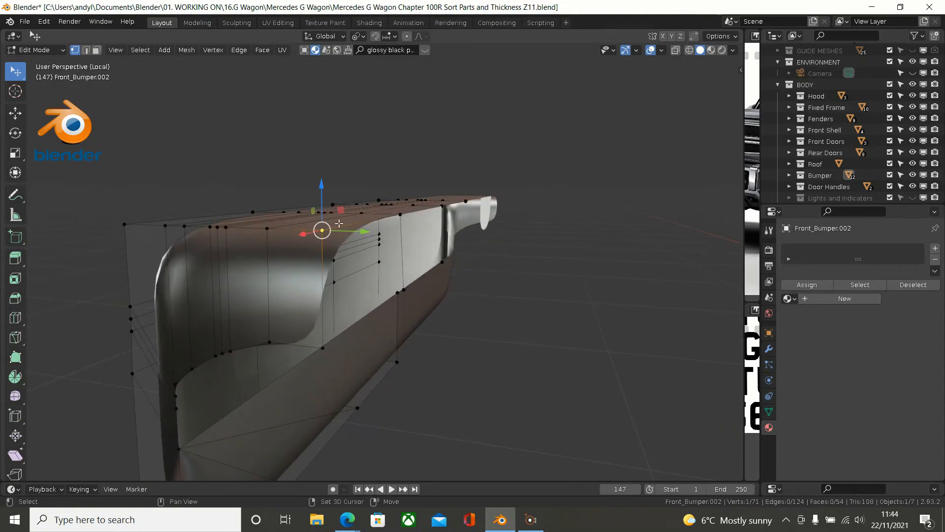
{"action": "left_click", "coordinate": [397, 214], "text": "shift"}
{"action": "left_click", "coordinate": [404, 290], "text": "shift"}
{"action": "left_click", "coordinate": [322, 348], "text": "shift"}
{"action": "key", "text": "f"}
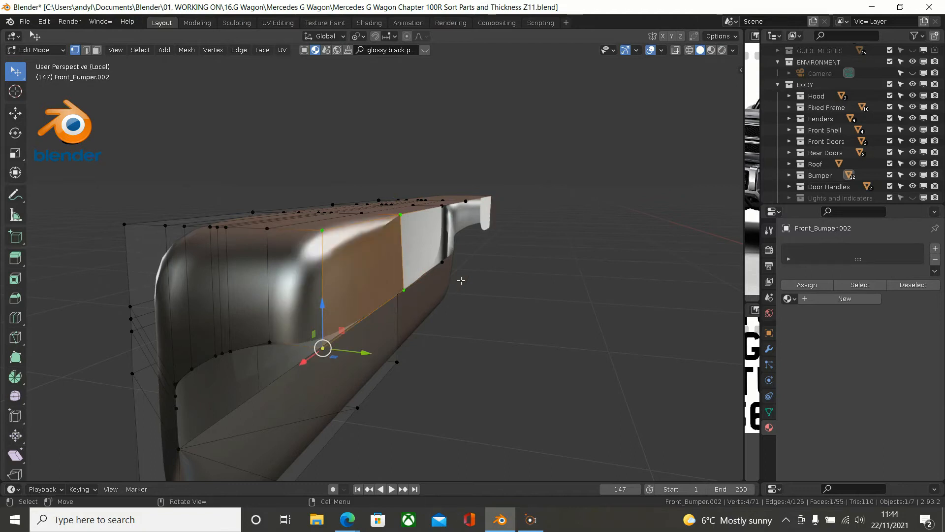
Step: Extrude the centre-line vertex of the mount's upper rear edge about 0.028 m downwards along Z
{"action": "middle_click_drag", "start_coordinate": [459, 280], "coordinate": [423, 280]}
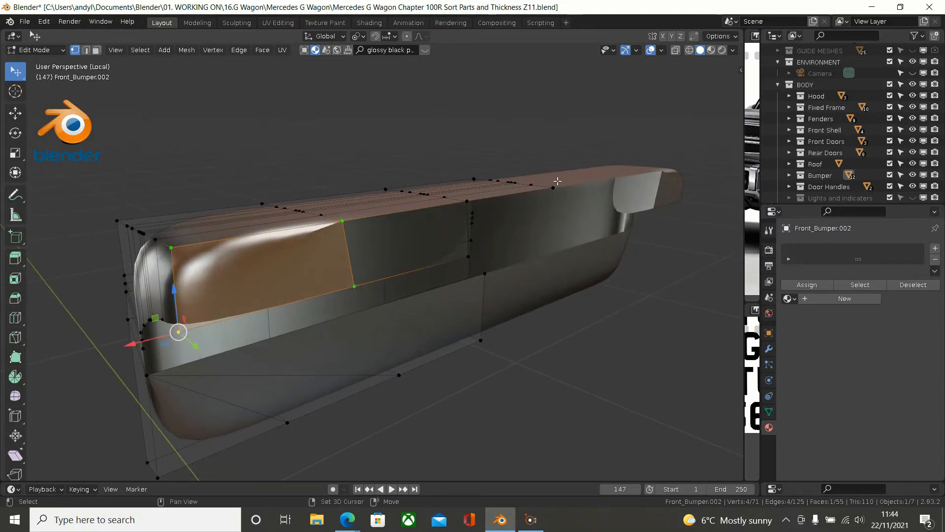
{"action": "left_click", "coordinate": [466, 201]}
{"action": "left_click", "coordinate": [468, 257], "text": "shift"}
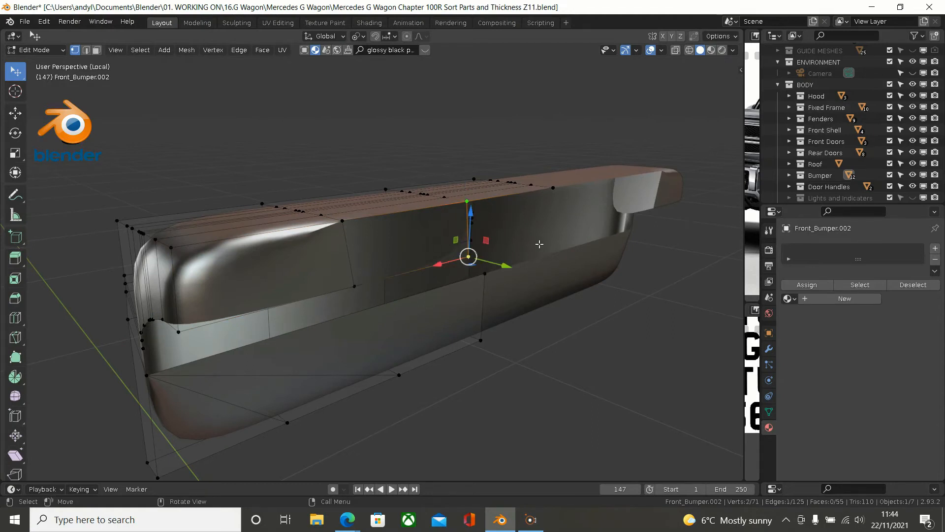
{"action": "middle_click_drag", "start_coordinate": [566, 194], "coordinate": [552, 238]}
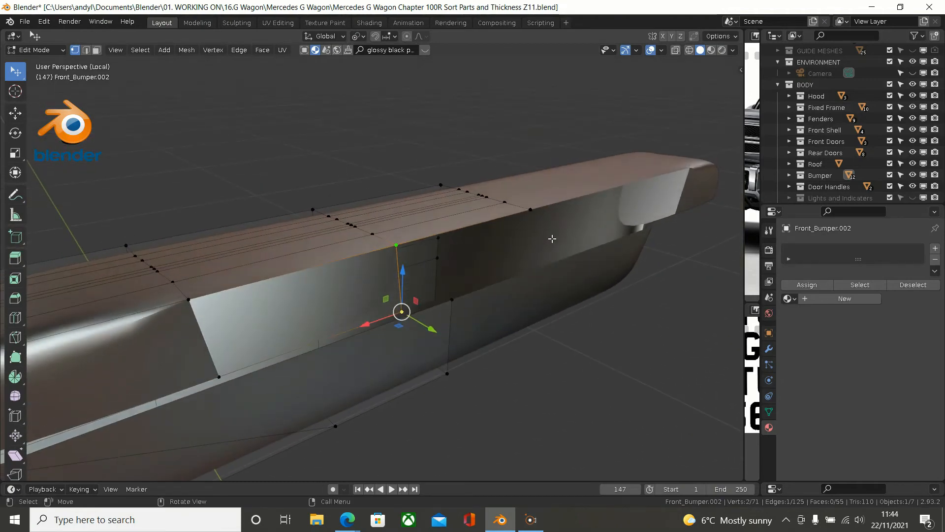
{"action": "left_click", "coordinate": [530, 211]}
{"action": "key", "text": "e"}
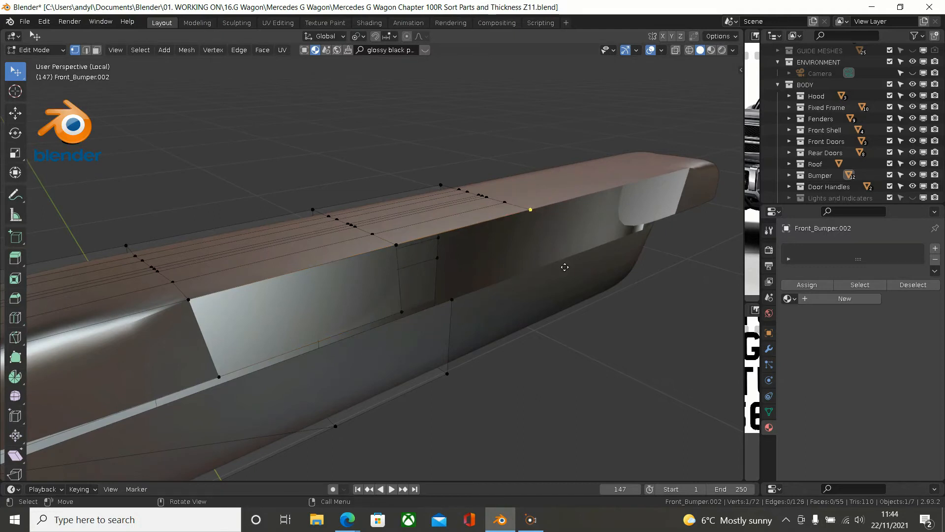
{"action": "key", "text": "z"}
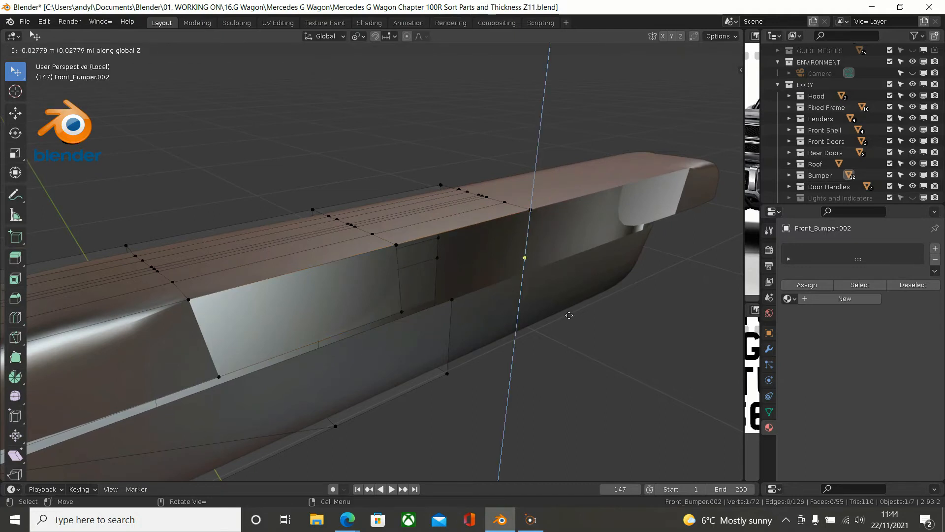
{"action": "left_click", "coordinate": [566, 313]}
Step: Level the extruded centre-line vertex with the middle face's lower inner corner by scaling both to 0 along Z
{"action": "left_click", "coordinate": [402, 310], "text": "shift"}
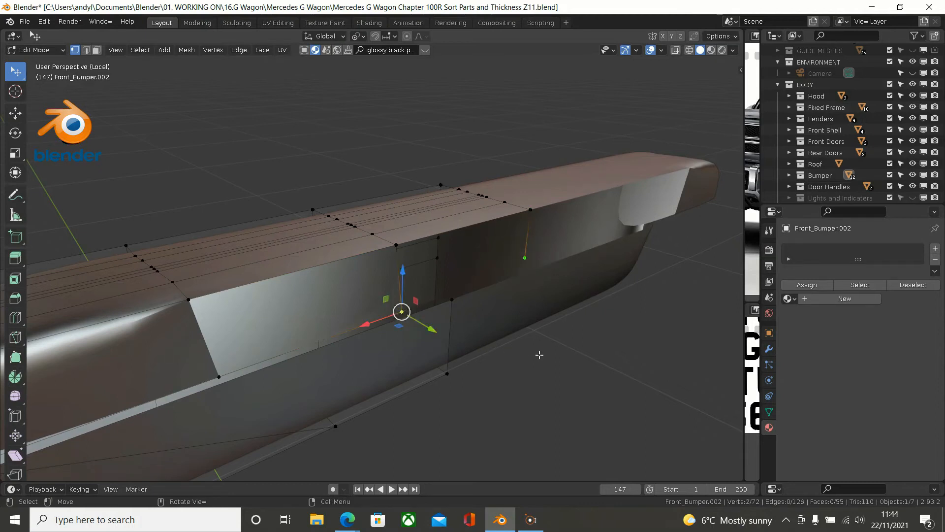
{"action": "key", "text": "s"}
{"action": "key", "text": "z"}
{"action": "key", "text": "0"}
{"action": "key", "text": "Return"}
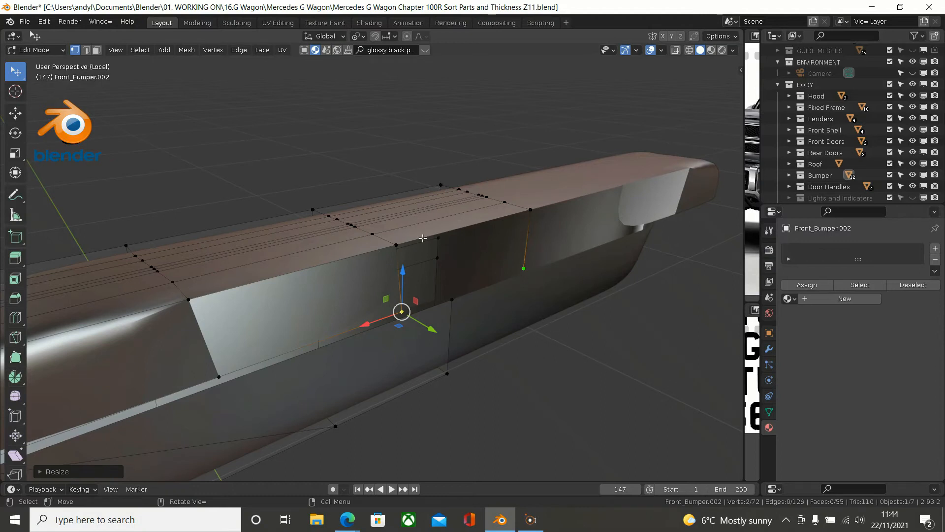
Step: Fill the gap between the middle face and the centre line with a face and check the mount in Object Mode
{"action": "left_click", "coordinate": [396, 245]}
{"action": "left_click", "coordinate": [530, 210], "text": "shift"}
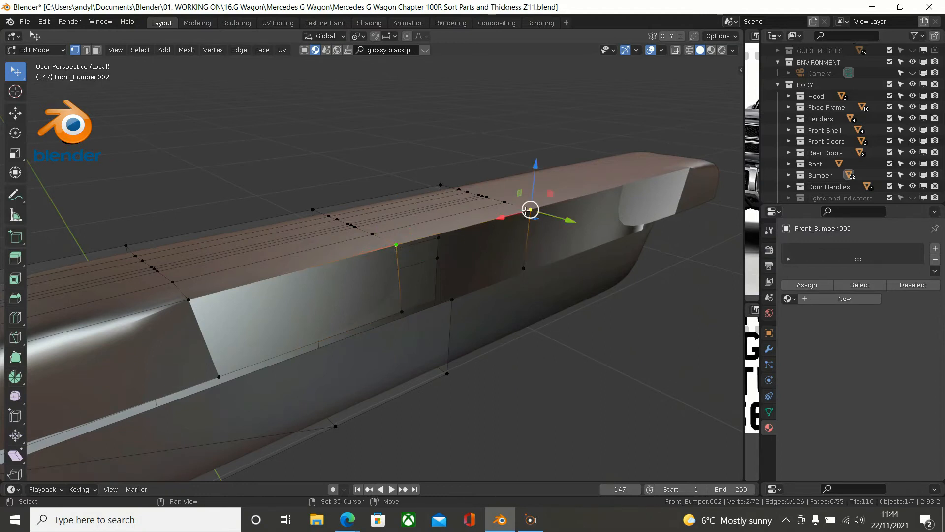
{"action": "left_click", "coordinate": [517, 269], "text": "shift"}
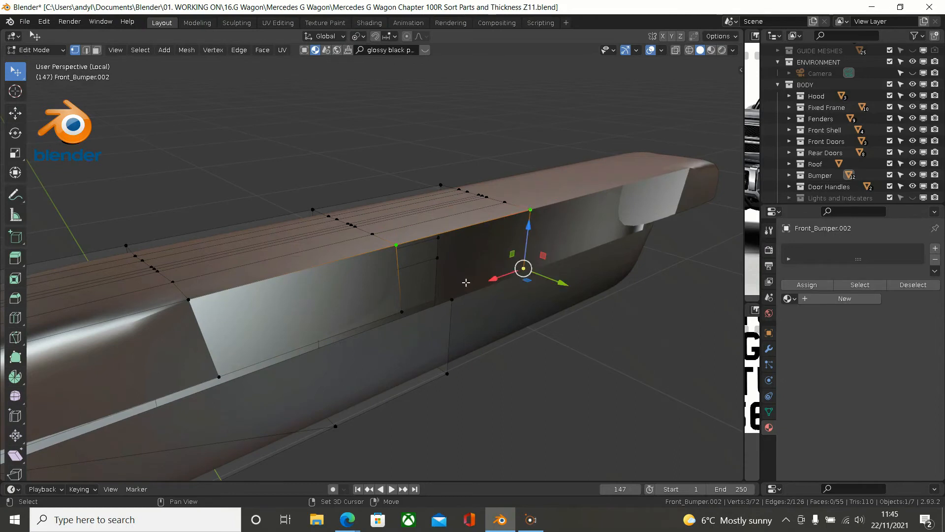
{"action": "left_click", "coordinate": [402, 311], "text": "shift"}
{"action": "key", "text": "f"}
{"action": "scroll", "coordinate": [563, 326], "scroll_direction": "down", "scroll_amount": 3}
{"action": "middle_click_drag", "start_coordinate": [563, 325], "coordinate": [577, 302]}
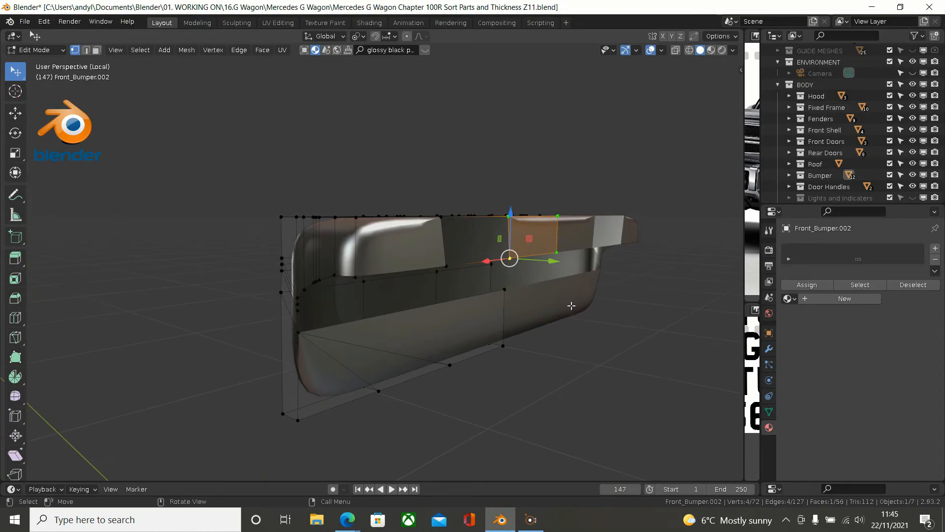
{"action": "key", "text": "Tab"}
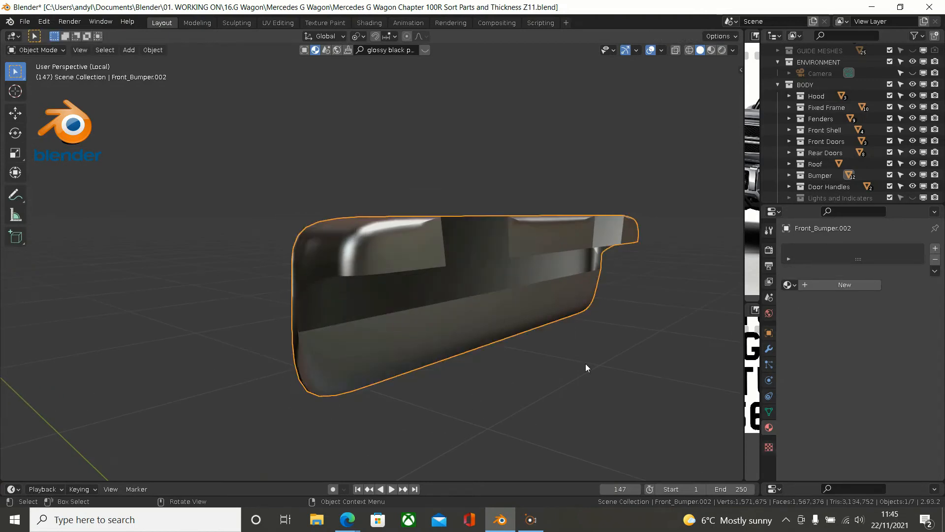
{"action": "key", "text": "Tab"}
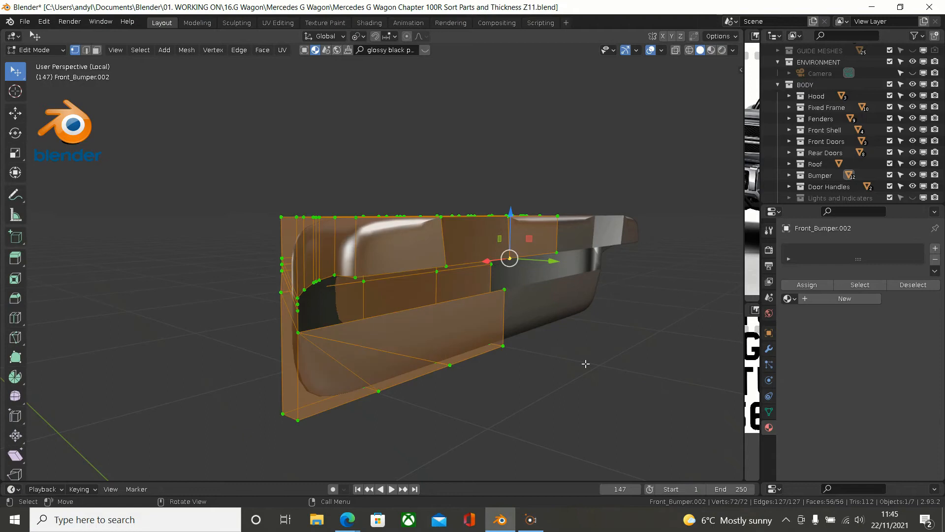
Step: Recalculate the normals of the whole mount mesh to the outside and merge its duplicate vertices by distance
{"action": "middle_click_drag", "start_coordinate": [592, 367], "coordinate": [605, 371]}
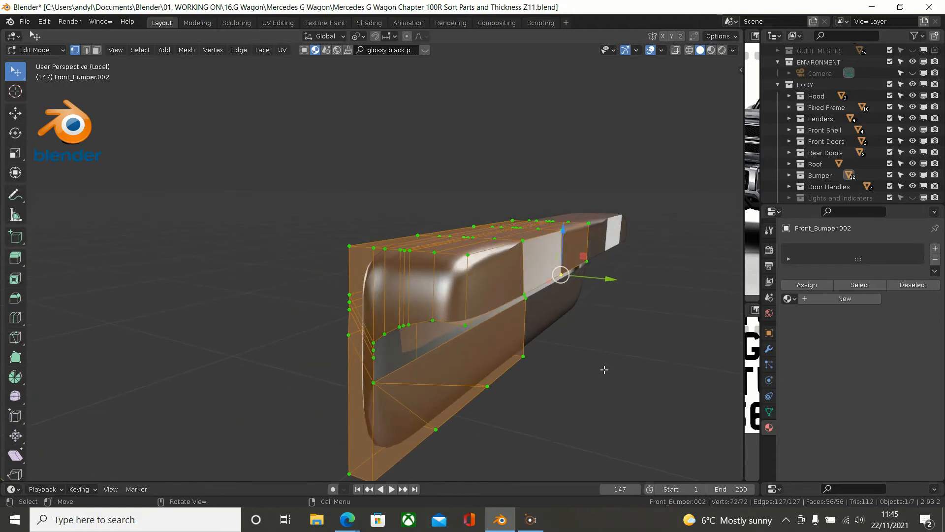
{"action": "key", "text": "shift+n"}
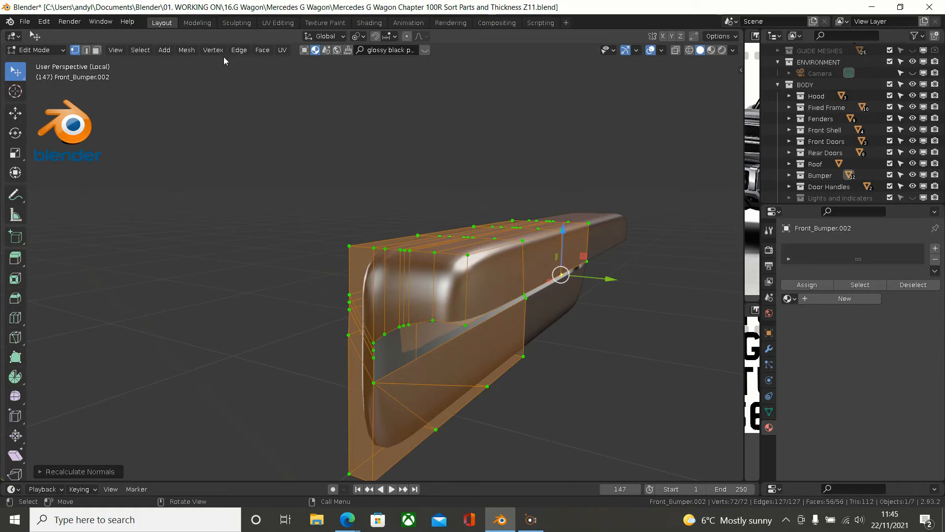
{"action": "left_click", "coordinate": [187, 50]}
{"action": "mouse_move", "coordinate": [223, 300]}
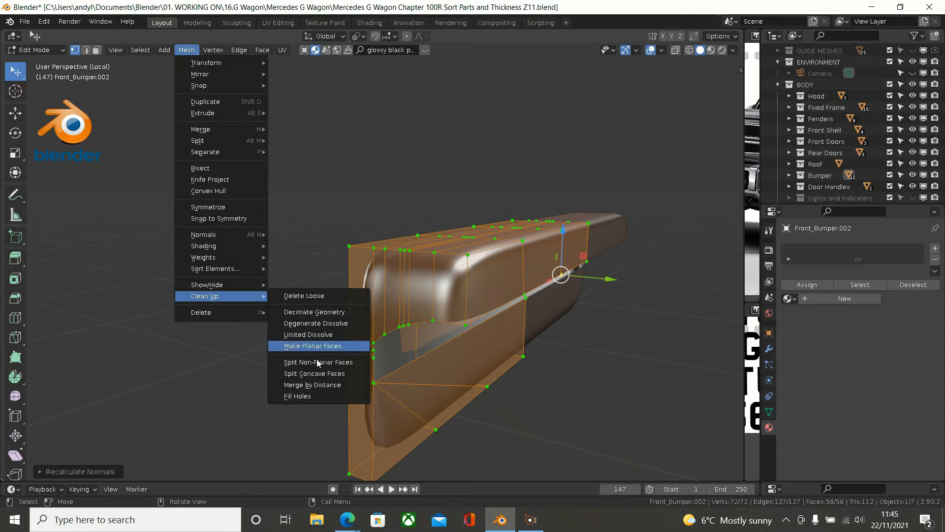
{"action": "left_click", "coordinate": [315, 384]}
Step: Add an edge loop around the mount, slid with Even and Flipped to sit just below its upper edge
{"action": "mouse_move", "coordinate": [536, 302]}
{"action": "middle_mouse_down"}
{"action": "mouse_move", "coordinate": [601, 312]}
{"action": "mouse_move", "coordinate": [628, 302]}
{"action": "mouse_move", "coordinate": [540, 304]}
{"action": "middle_mouse_up"}
{"action": "scroll", "coordinate": [540, 303], "scroll_direction": "up", "scroll_amount": 4}
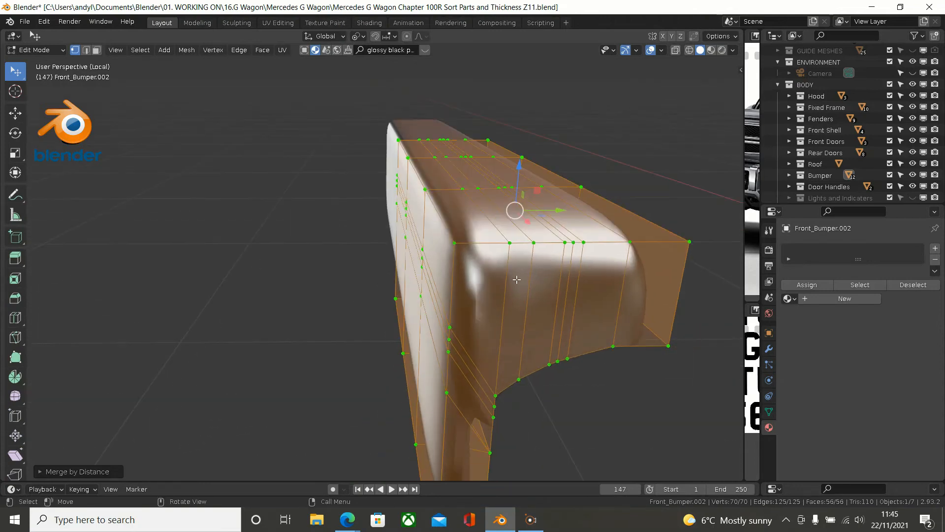
{"action": "key", "text": "ctrl+r"}
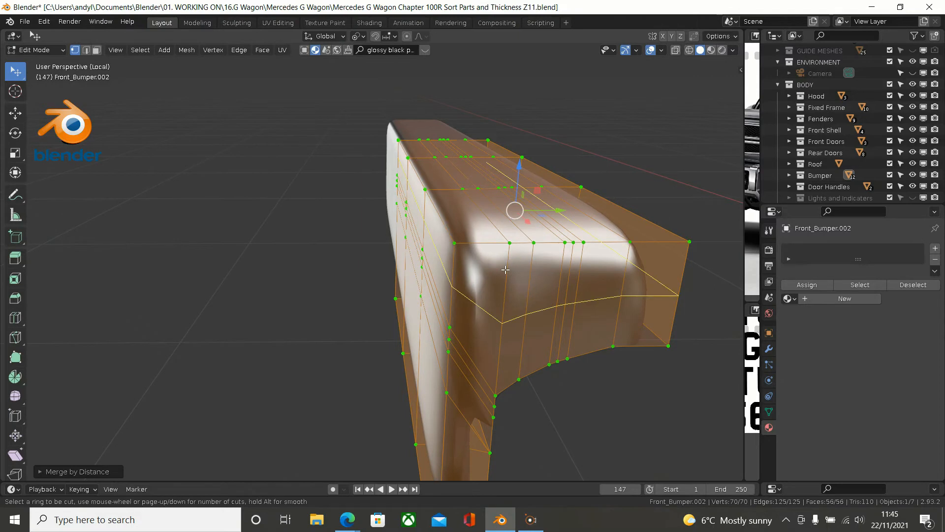
{"action": "left_click", "coordinate": [505, 269]}
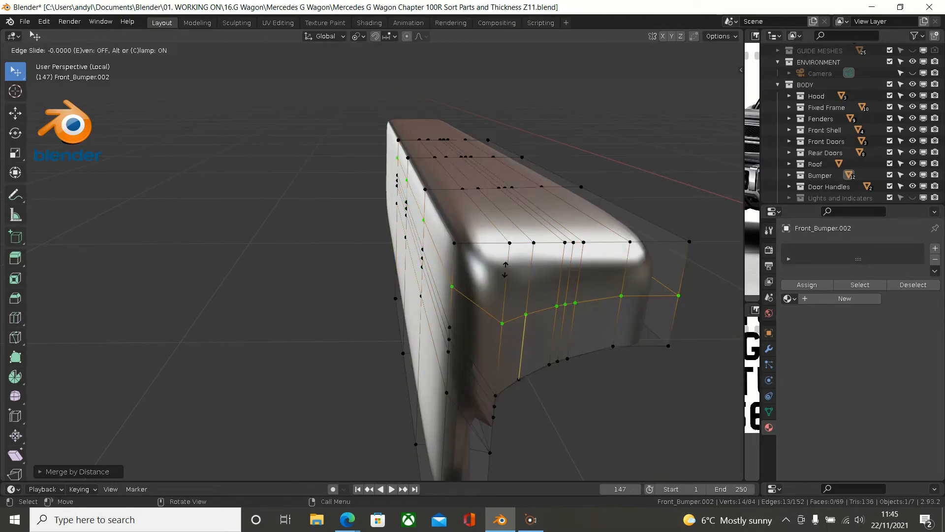
{"action": "key", "text": "e"}
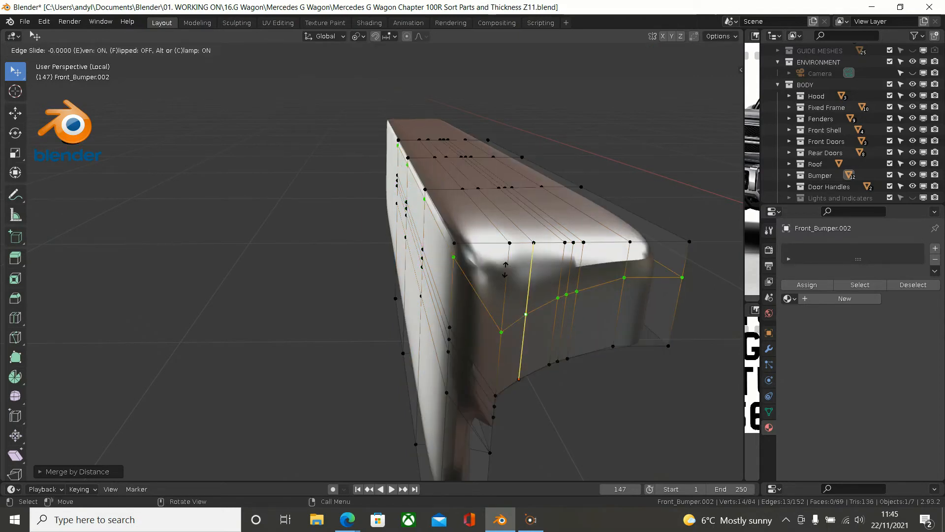
{"action": "key", "text": "f"}
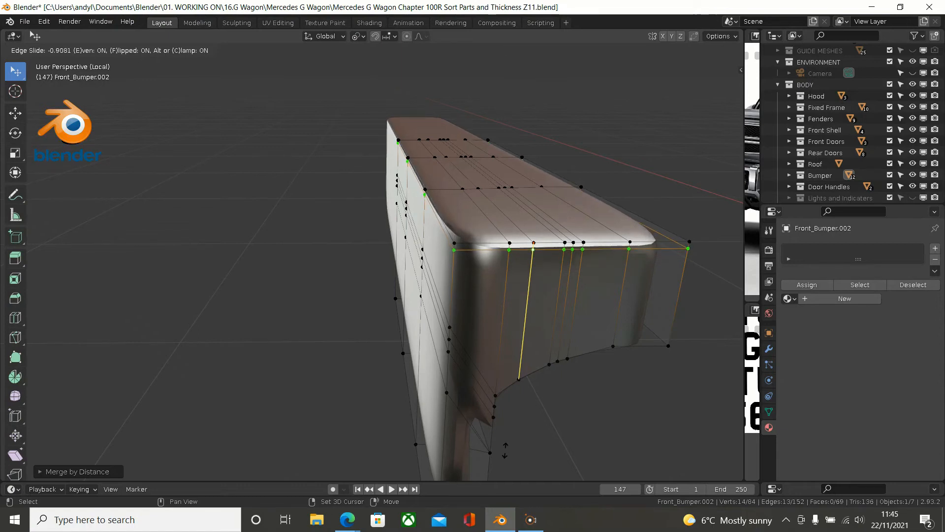
{"action": "left_click", "coordinate": [502, 75]}
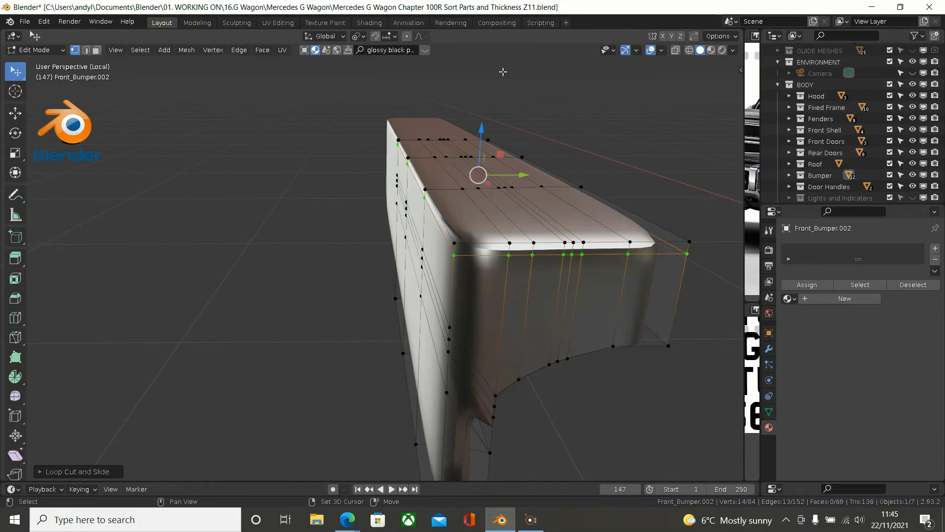
Step: Add a second edge loop in the narrow band between the mount's upper edge and the loop below it
{"action": "key", "text": "ctrl+r"}
{"action": "left_click", "coordinate": [510, 250]}
{"action": "left_click", "coordinate": [509, 250]}
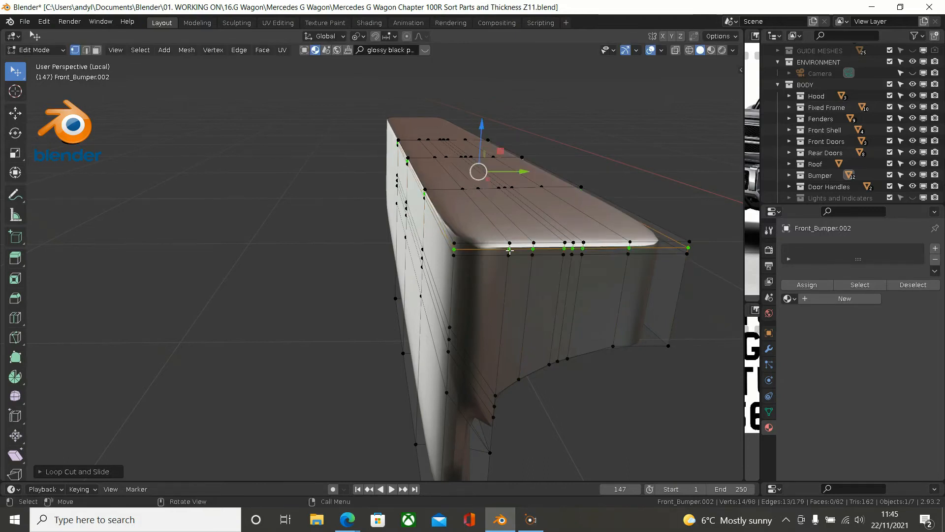
Step: Delete the three uneven faces covering the lower back of the mount, including the triangular one at the outer corner
{"action": "middle_click_drag", "start_coordinate": [522, 207], "coordinate": [257, 295]}
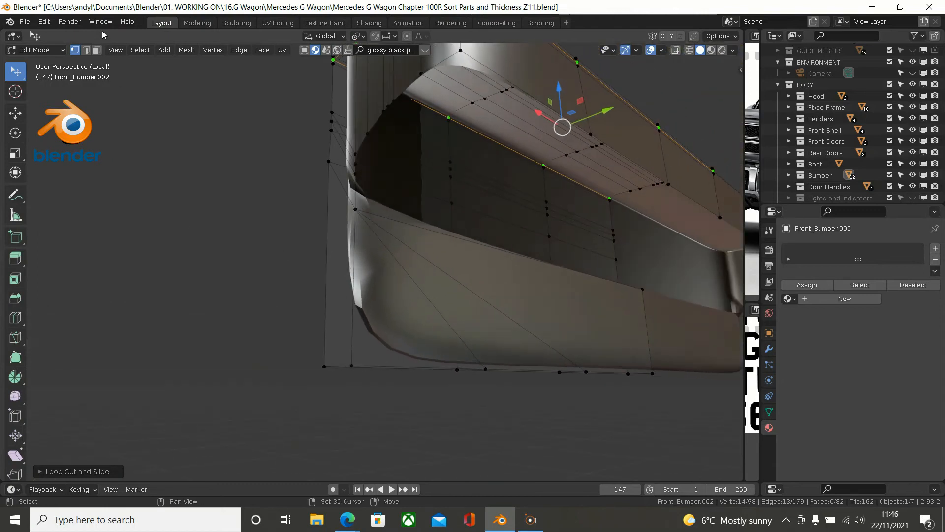
{"action": "left_click", "coordinate": [96, 50]}
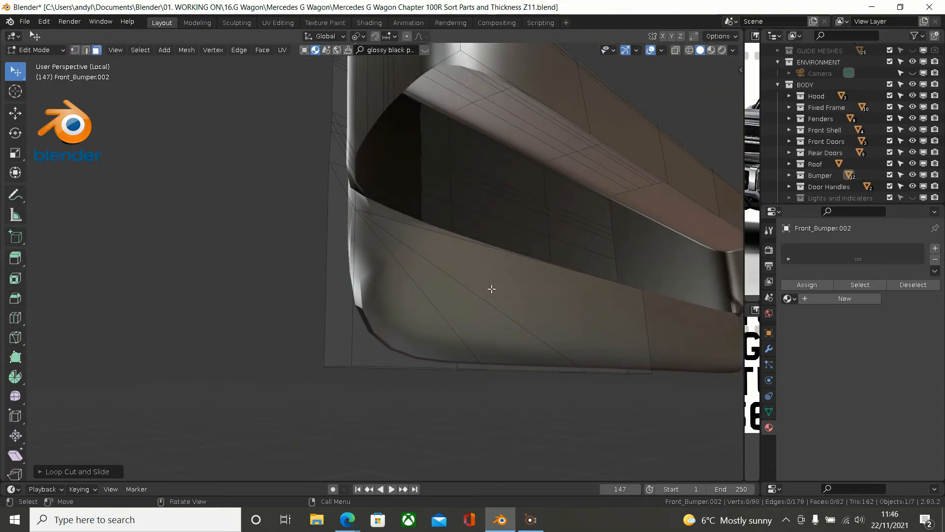
{"action": "left_click", "coordinate": [491, 289]}
{"action": "key", "text": "x"}
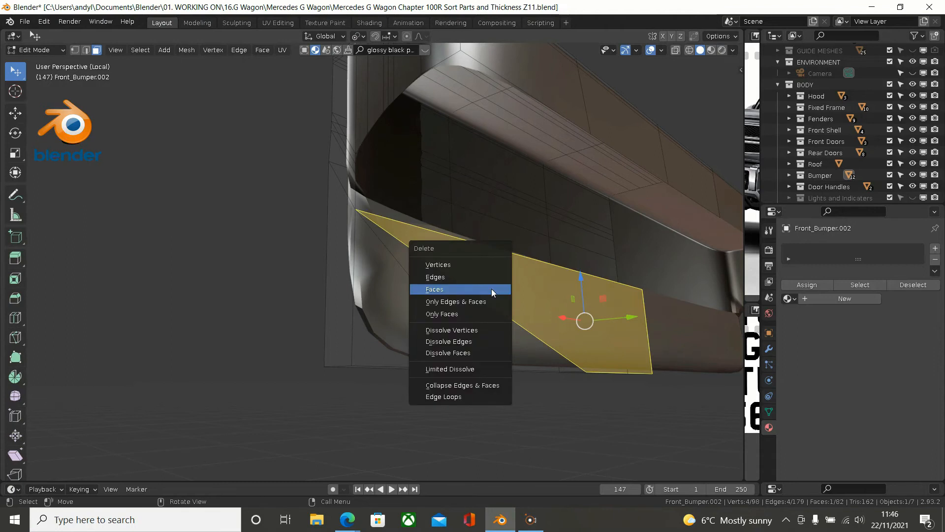
{"action": "left_click", "coordinate": [493, 290]}
{"action": "left_click", "coordinate": [453, 293]}
{"action": "key", "text": "x"}
{"action": "left_click", "coordinate": [453, 291]}
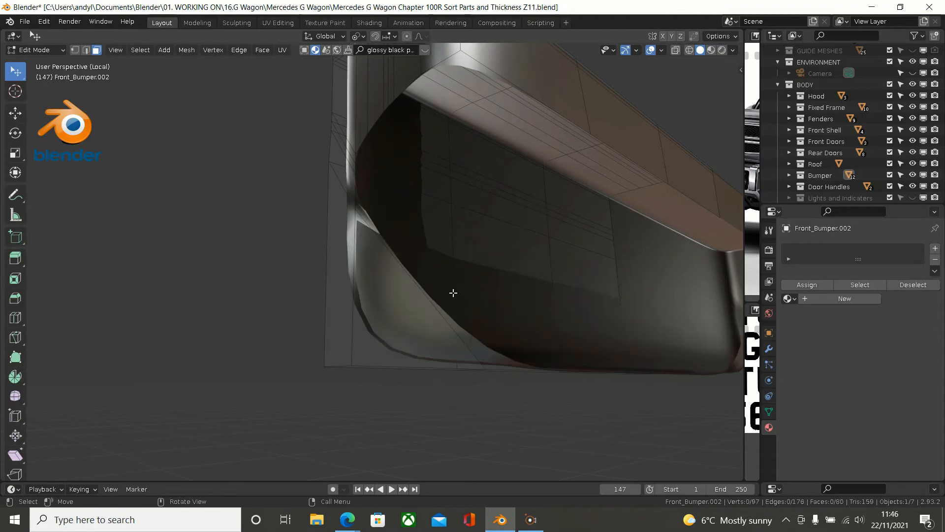
{"action": "middle_click_drag", "start_coordinate": [389, 312], "coordinate": [391, 280]}
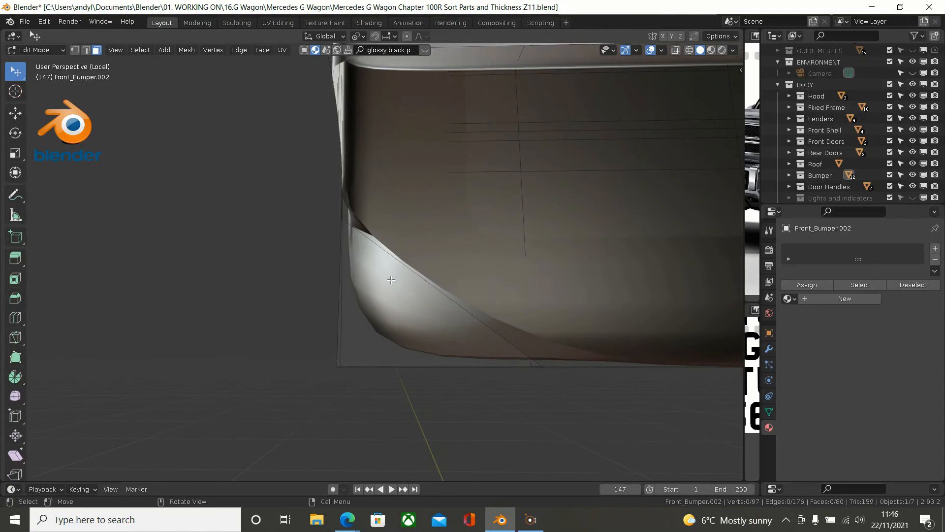
{"action": "left_click", "coordinate": [391, 280]}
{"action": "key", "text": "x"}
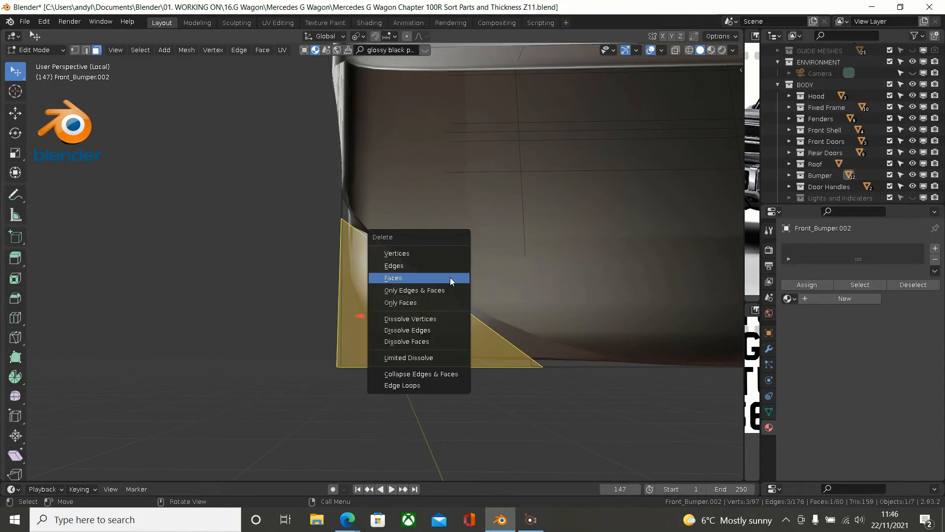
{"action": "left_click", "coordinate": [450, 281]}
Step: Add an edge loop around the mount's front and side, slid with Even and Flipped to just above the bottom edge
{"action": "middle_click_drag", "start_coordinate": [445, 276], "coordinate": [555, 288]}
{"action": "scroll", "coordinate": [512, 259], "scroll_direction": "down", "scroll_amount": 3}
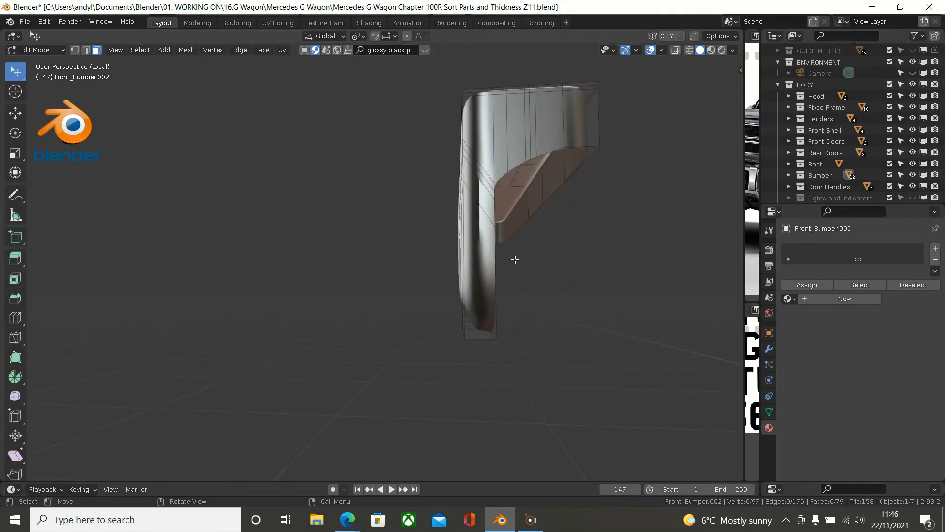
{"action": "mouse_move", "coordinate": [515, 259]}
{"action": "middle_mouse_down"}
{"action": "mouse_move", "coordinate": [500, 278]}
{"action": "mouse_move", "coordinate": [502, 263]}
{"action": "middle_mouse_up"}
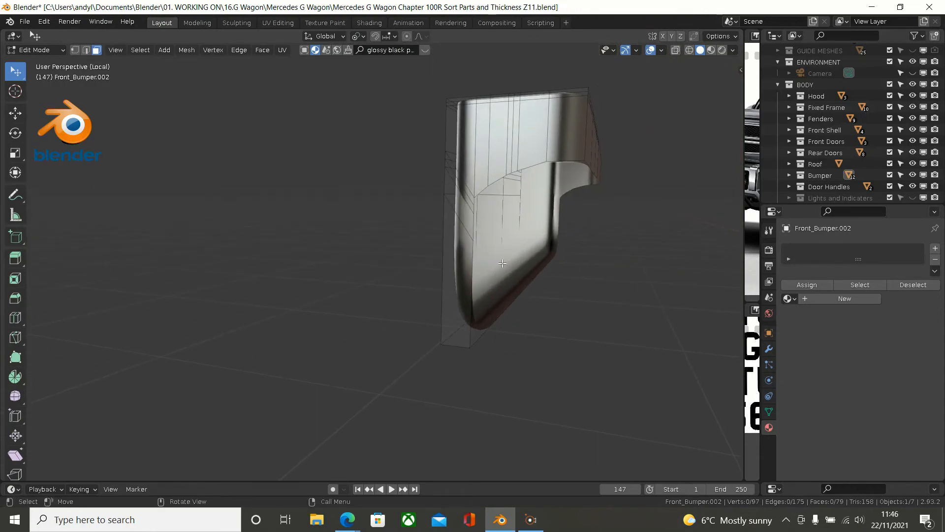
{"action": "middle_click_drag", "start_coordinate": [532, 218], "coordinate": [522, 280]}
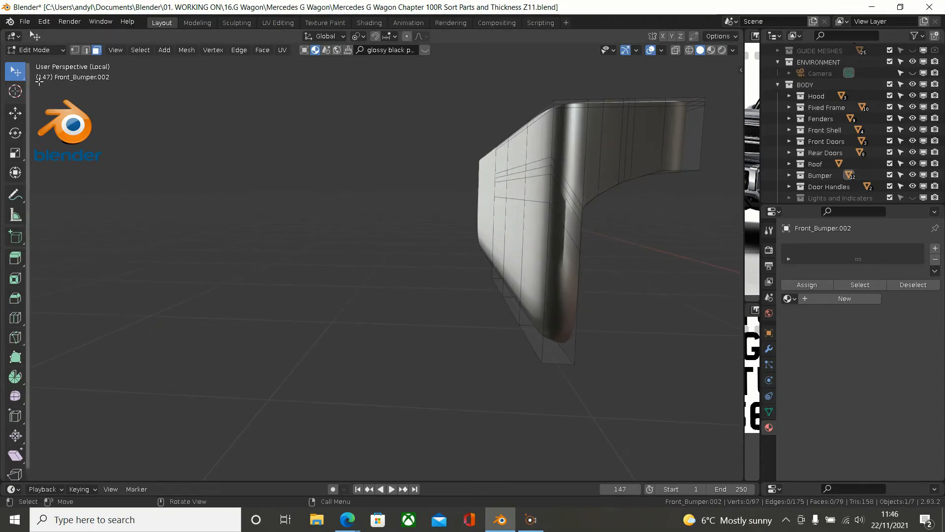
{"action": "left_click", "coordinate": [78, 51]}
{"action": "middle_click_drag", "start_coordinate": [527, 222], "coordinate": [503, 180], "text": "shift"}
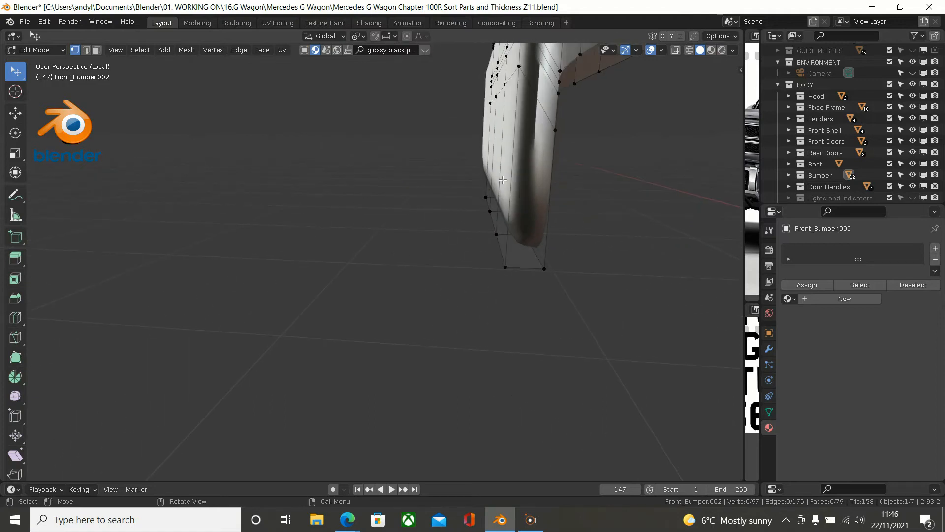
{"action": "key", "text": "ctrl+r"}
{"action": "left_click", "coordinate": [513, 210]}
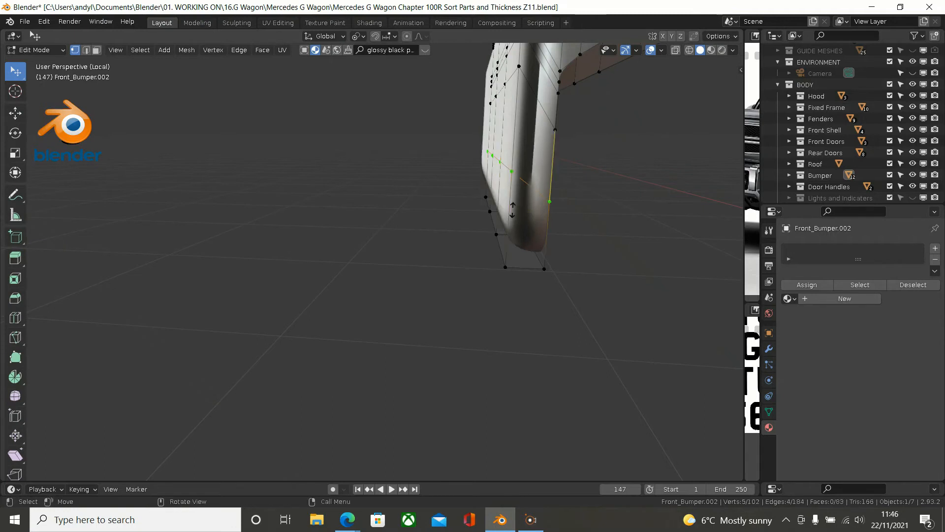
{"action": "key", "text": "e"}
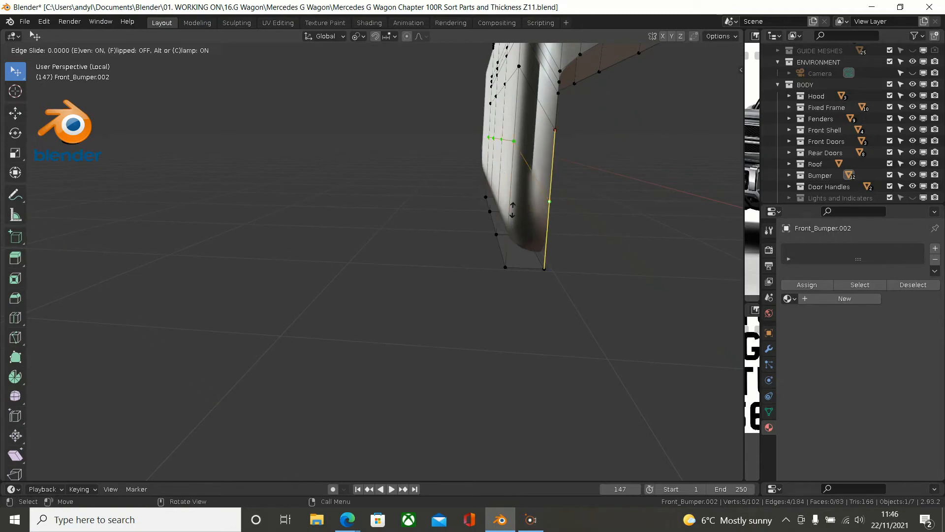
{"action": "key", "text": "f"}
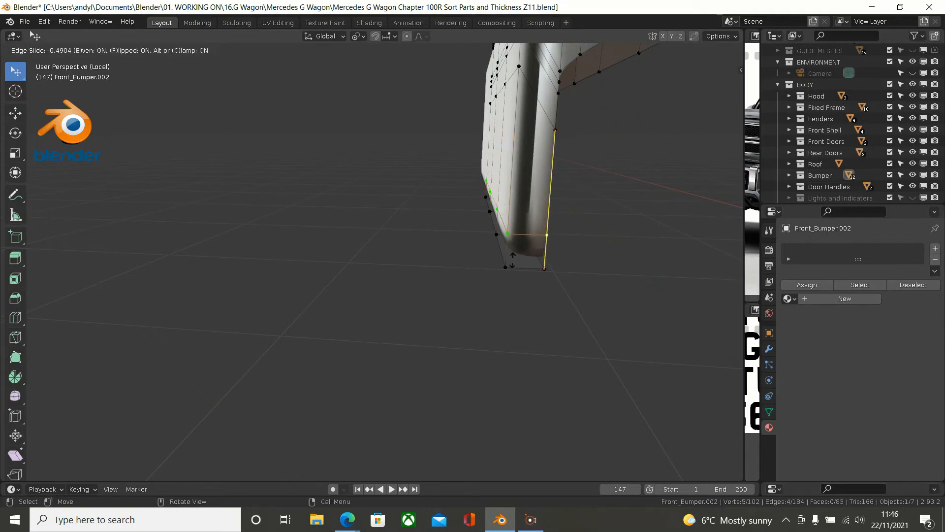
{"action": "left_click", "coordinate": [512, 299]}
Step: Add a centred edge loop in the narrow band between the mount's bottom edge and the loop above it
{"action": "scroll", "coordinate": [546, 259], "scroll_direction": "up", "scroll_amount": 5}
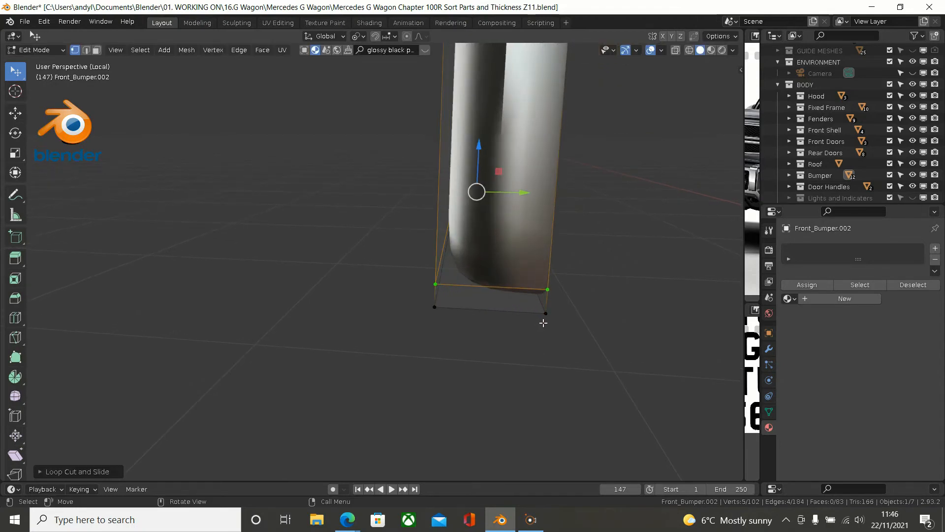
{"action": "key", "text": "ctrl+r"}
{"action": "left_click", "coordinate": [549, 300]}
{"action": "right_click", "coordinate": [548, 299]}
Step: Add a vertical edge loop on the mount's side, slid with Even and Flipped close to the front corner
{"action": "middle_click_drag", "start_coordinate": [489, 247], "coordinate": [250, 383]}
{"action": "key", "text": "ctrl+r"}
{"action": "left_click", "coordinate": [324, 426]}
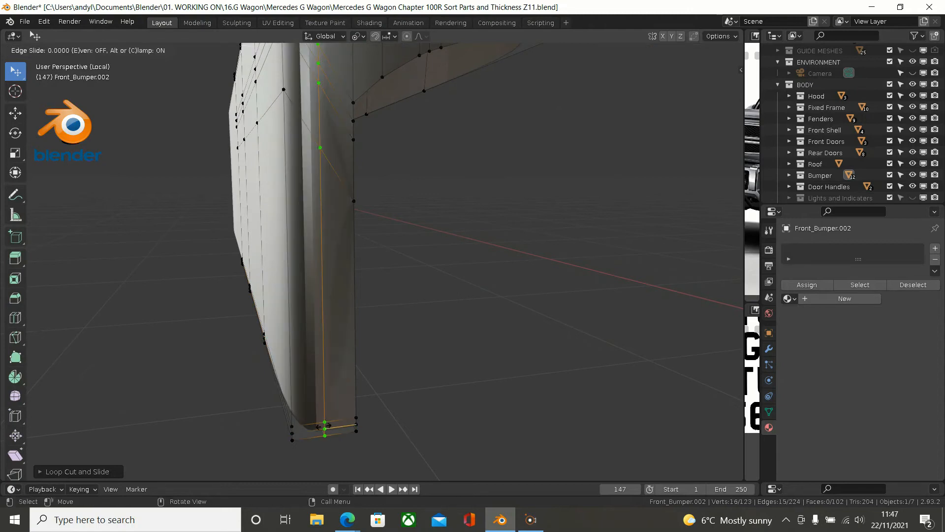
{"action": "key", "text": "e"}
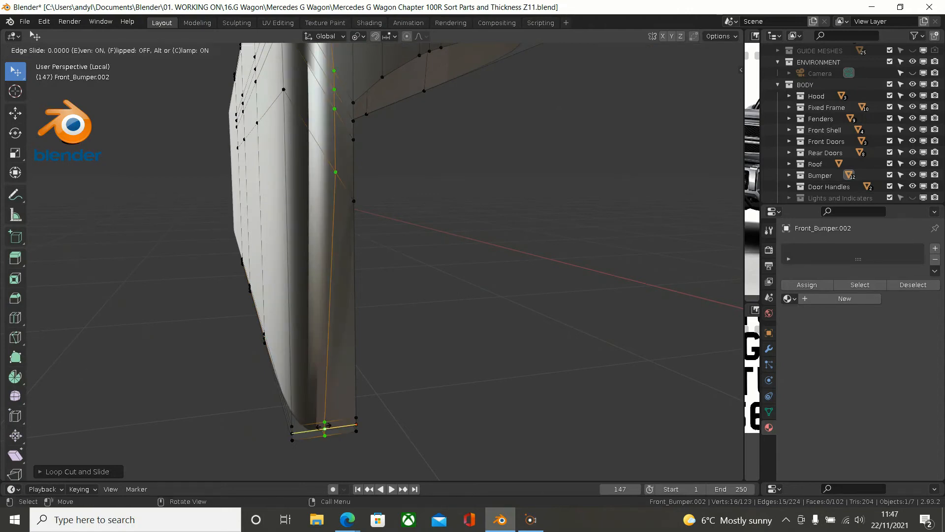
{"action": "key", "text": "f"}
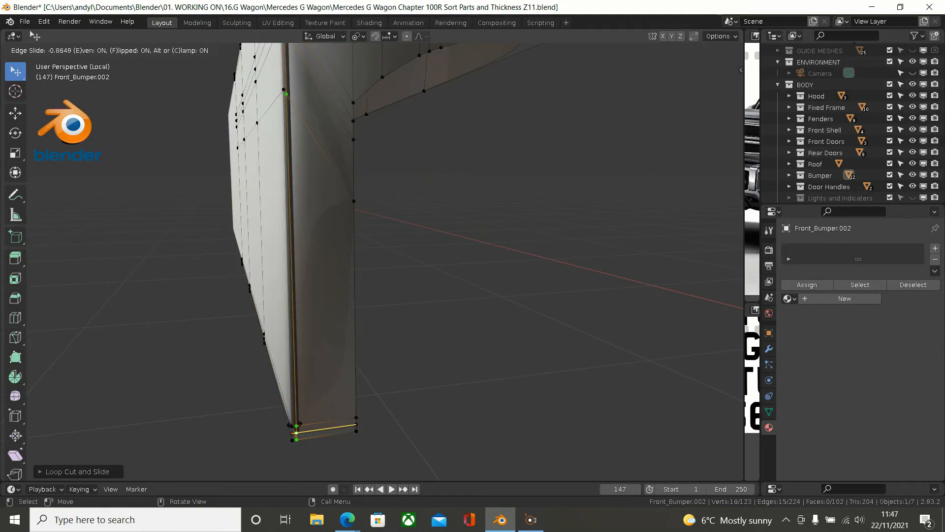
{"action": "left_click", "coordinate": [290, 425]}
Step: Try an evenly slid edge loop across the mount's front and top close to the side edge, and dissolve its edges
{"action": "middle_click_drag", "start_coordinate": [290, 426], "coordinate": [391, 273]}
{"action": "middle_click_drag", "start_coordinate": [318, 227], "coordinate": [453, 270], "text": "shift"}
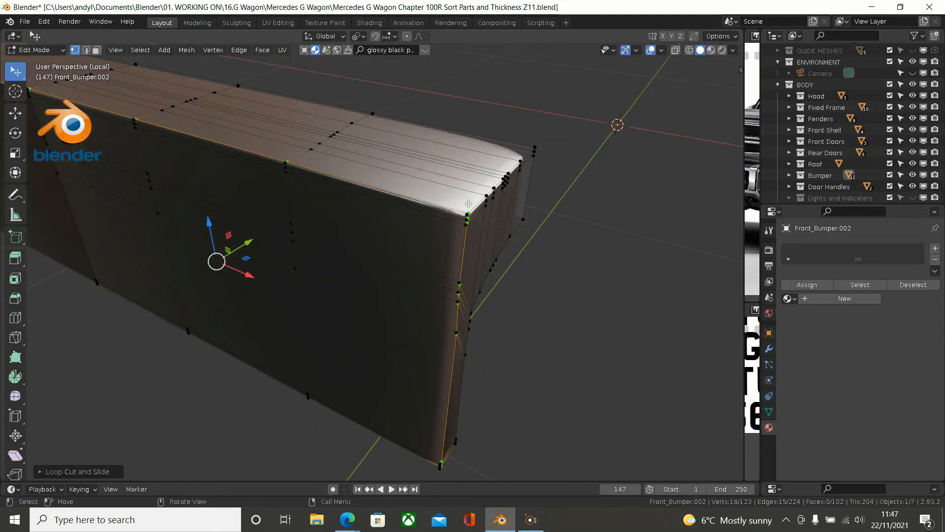
{"action": "scroll", "coordinate": [474, 200], "scroll_direction": "up", "scroll_amount": 6}
{"action": "middle_click_drag", "start_coordinate": [474, 195], "coordinate": [469, 254]}
{"action": "key", "text": "ctrl+r"}
{"action": "left_click", "coordinate": [477, 272]}
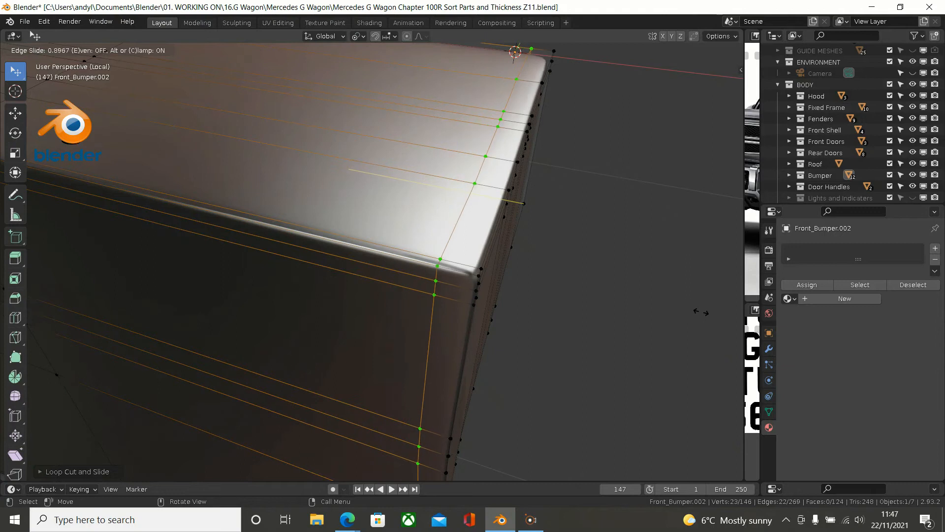
{"action": "key", "text": "e"}
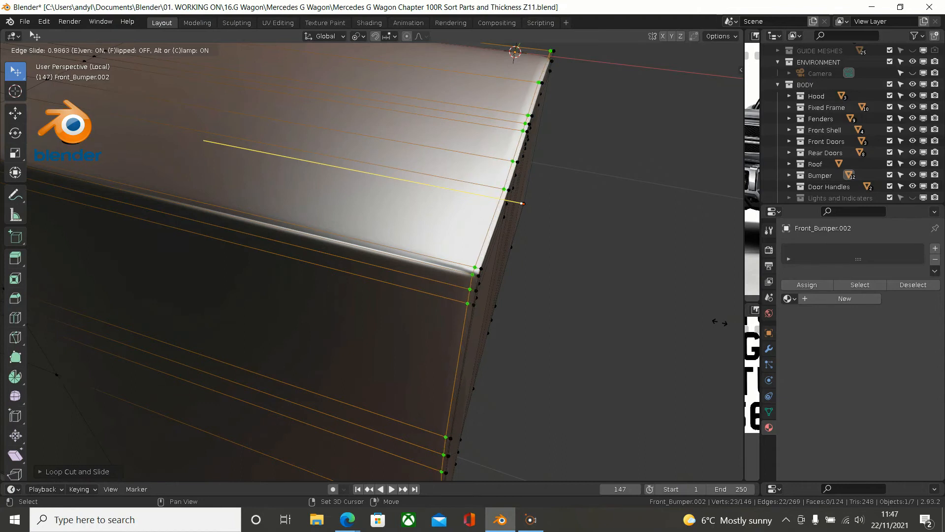
{"action": "left_click", "coordinate": [724, 324]}
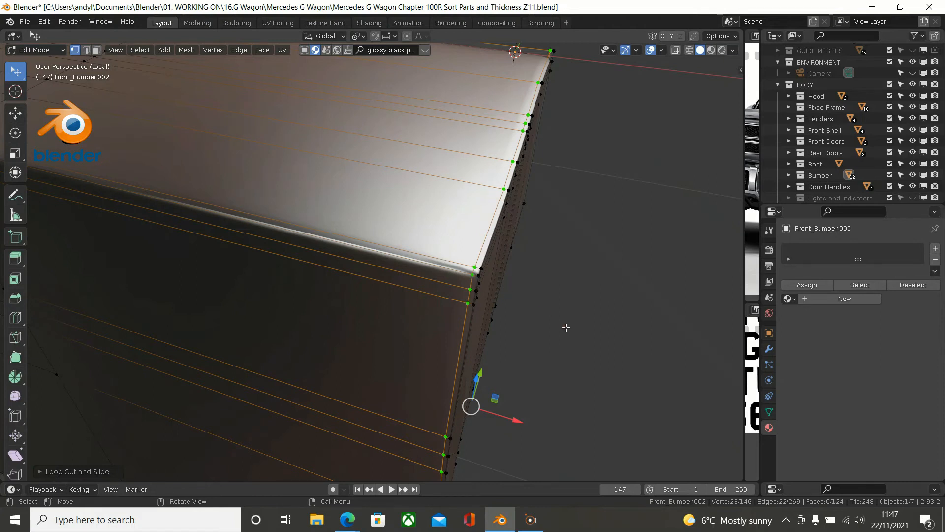
{"action": "key", "text": "x"}
{"action": "left_click", "coordinate": [559, 379]}
Step: Dissolve the two edge loops running just below the mount's upper edge
{"action": "middle_click_drag", "start_coordinate": [559, 380], "coordinate": [486, 239]}
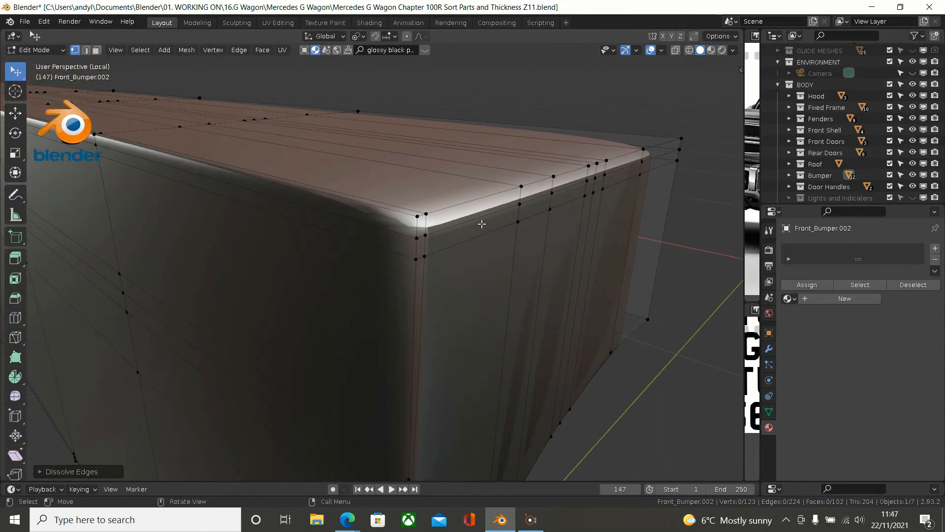
{"action": "left_click", "coordinate": [482, 224], "text": "alt"}
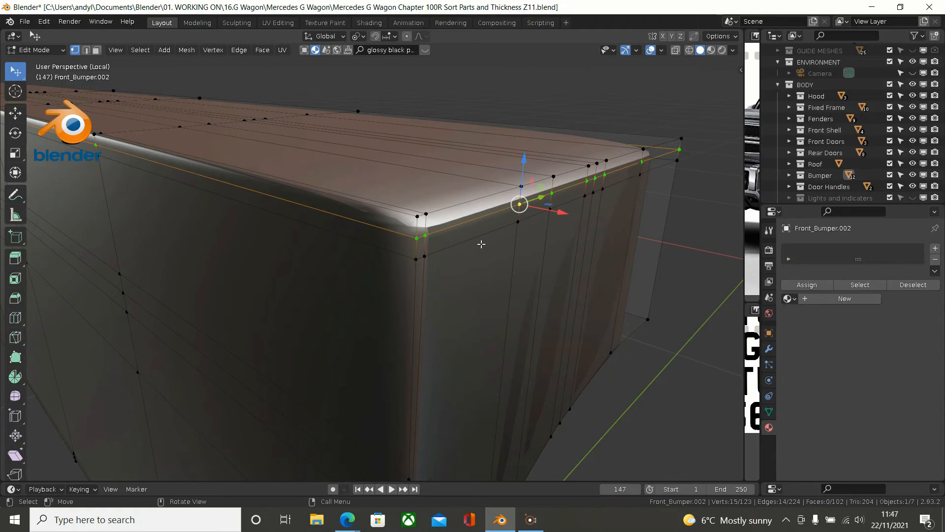
{"action": "key", "text": "x"}
{"action": "left_click", "coordinate": [481, 244]}
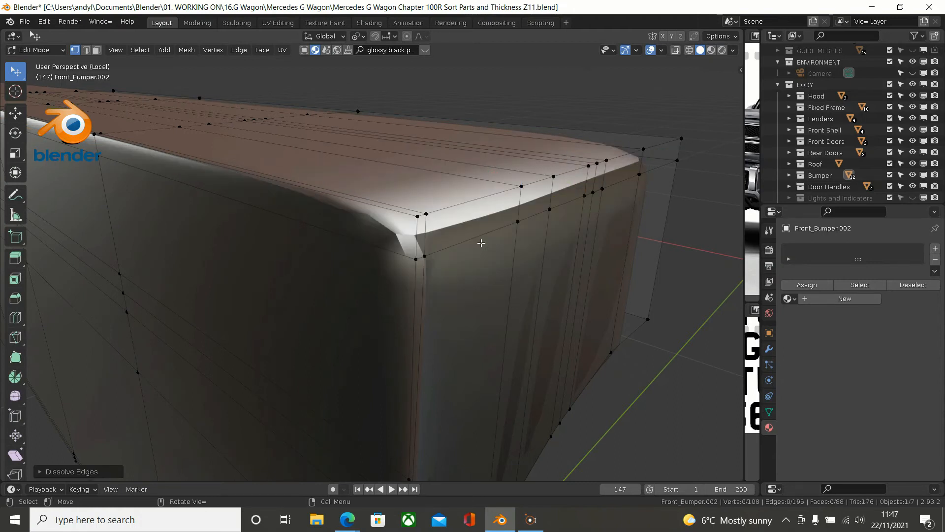
{"action": "left_click", "coordinate": [481, 243], "text": "alt"}
{"action": "key", "text": "x"}
{"action": "left_click", "coordinate": [481, 243]}
{"action": "middle_click_drag", "start_coordinate": [481, 244], "coordinate": [429, 270]}
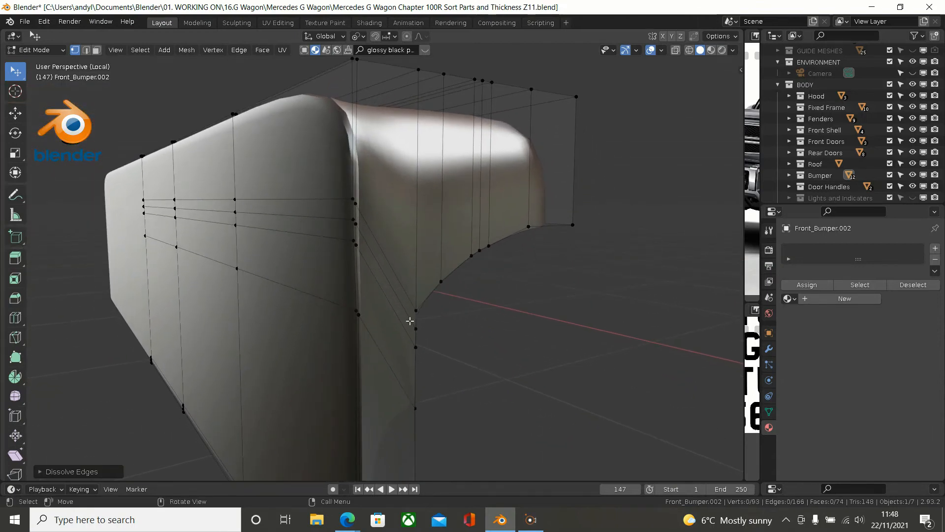
{"action": "key", "text": "ctrl+r"}
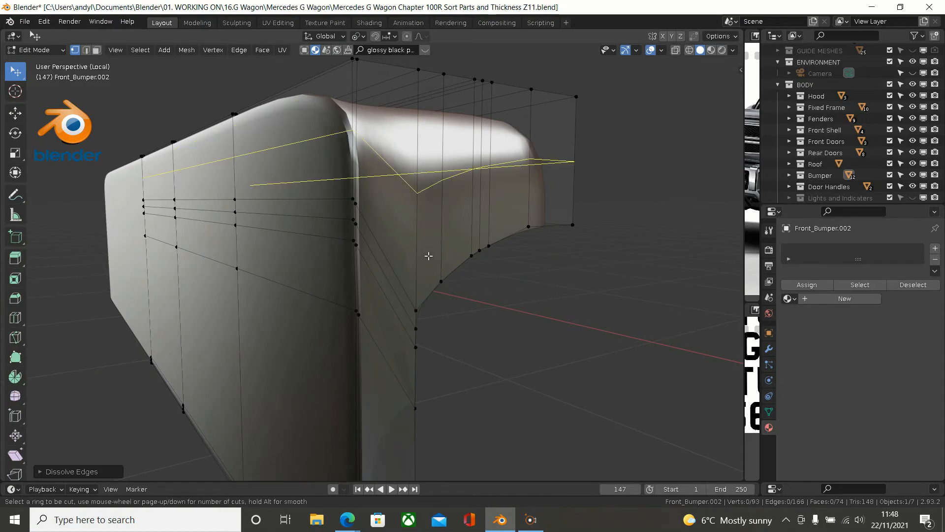
{"action": "key", "text": "Escape"}
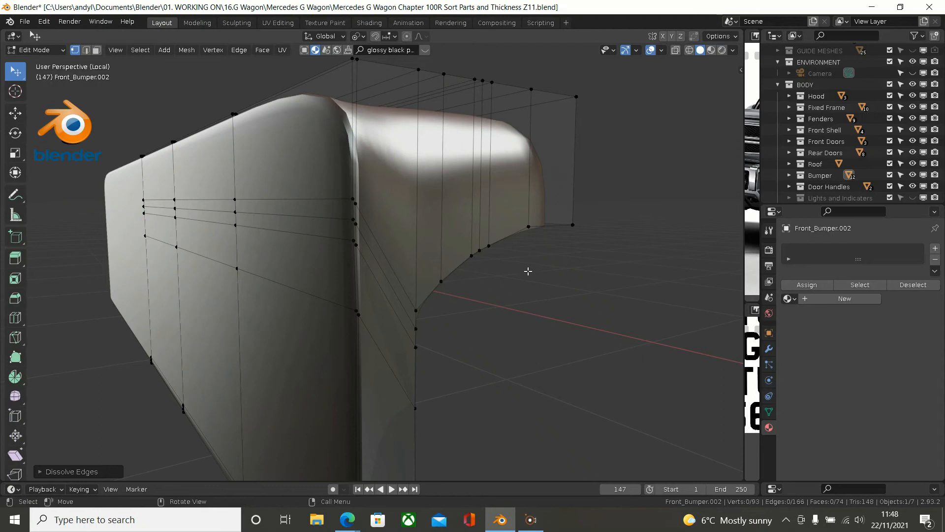
{"action": "left_click", "coordinate": [516, 231], "text": "alt"}
{"action": "middle_click_drag", "start_coordinate": [513, 249], "coordinate": [465, 168]}
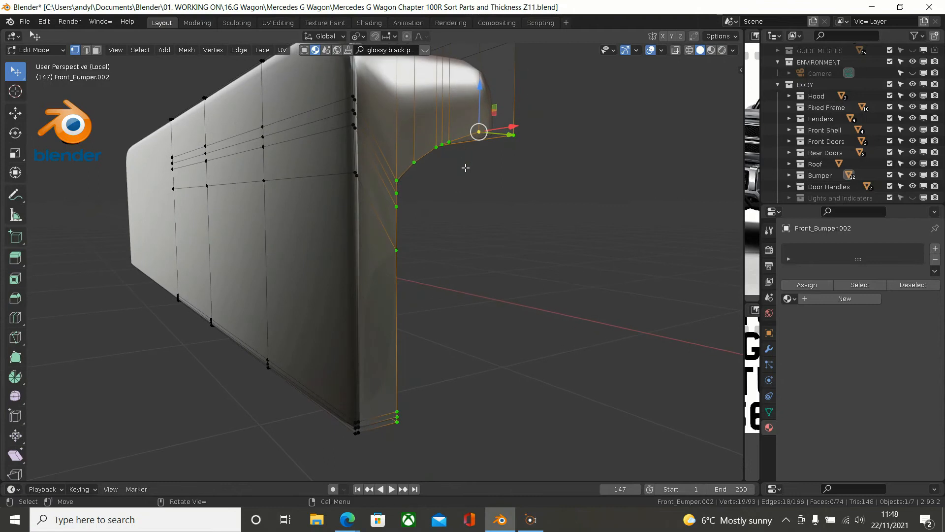
{"action": "middle_click_drag", "start_coordinate": [461, 207], "coordinate": [437, 220]}
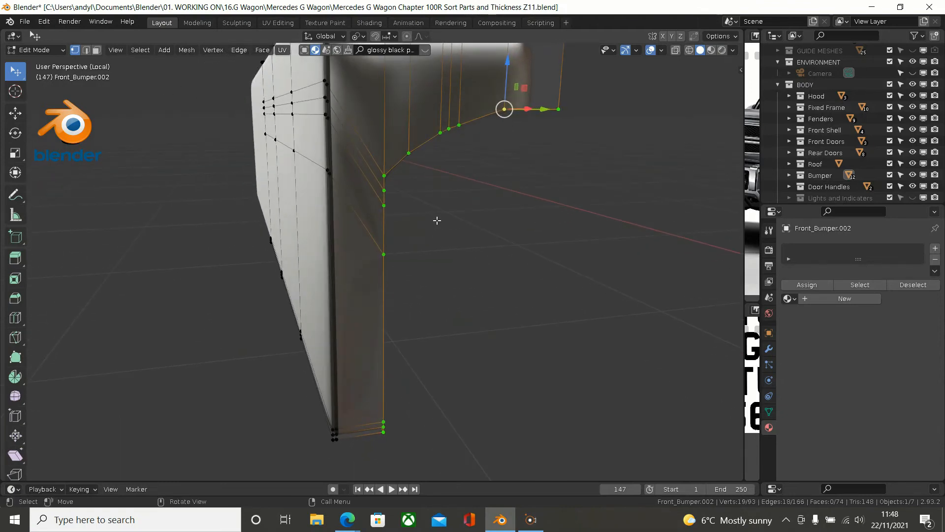
{"action": "key", "text": "ctrl+b"}
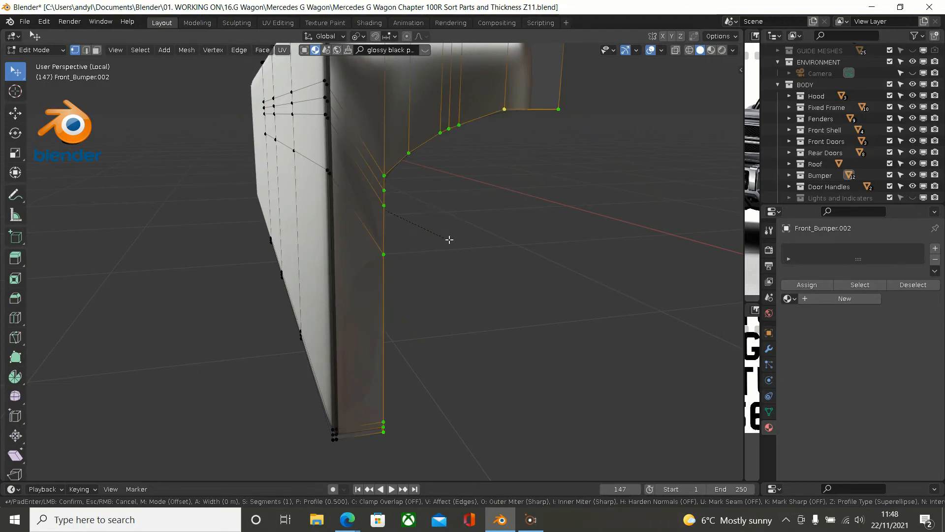
{"action": "right_click", "coordinate": [477, 244]}
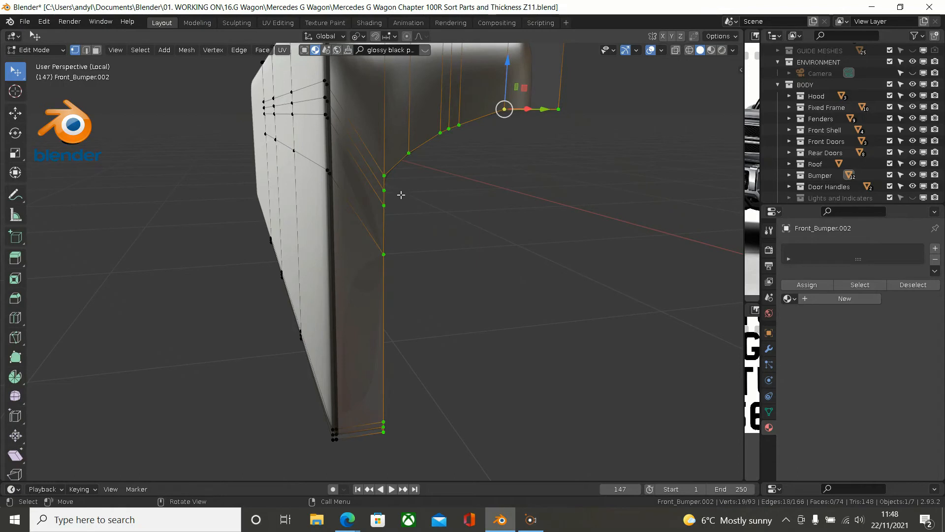
Step: Hide the faces around the mount side's front-edge vertex, then add an edge loop with Even off close above the side's arched lower edge
{"action": "middle_click_drag", "start_coordinate": [401, 195], "coordinate": [451, 173]}
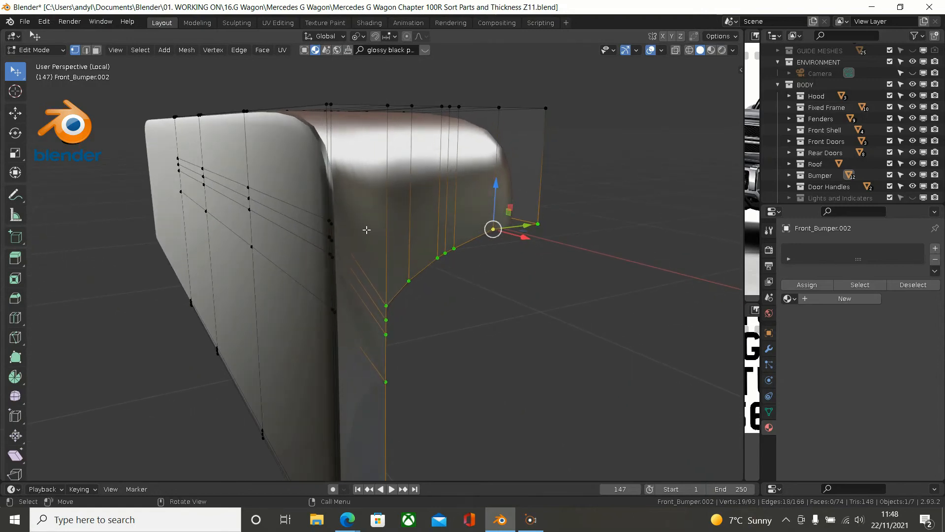
{"action": "left_click", "coordinate": [337, 228]}
{"action": "key", "text": "h"}
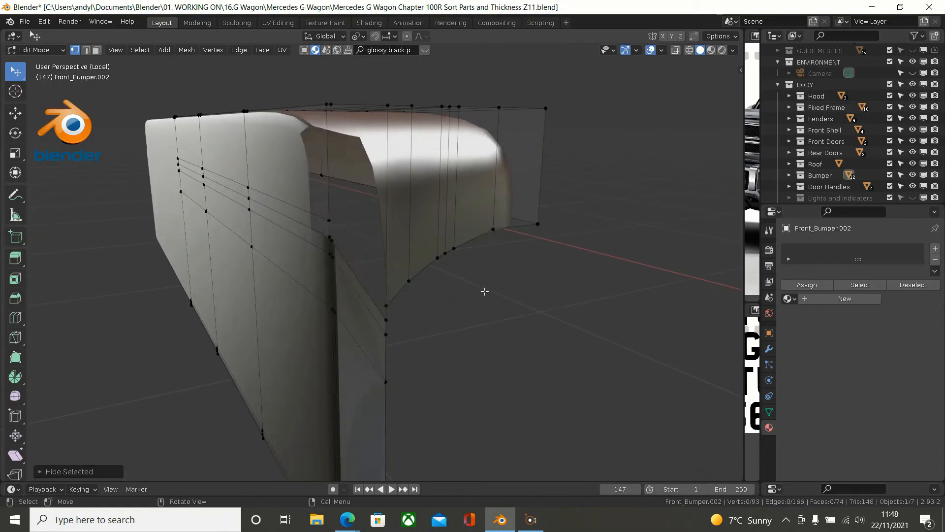
{"action": "key", "text": "ctrl"}
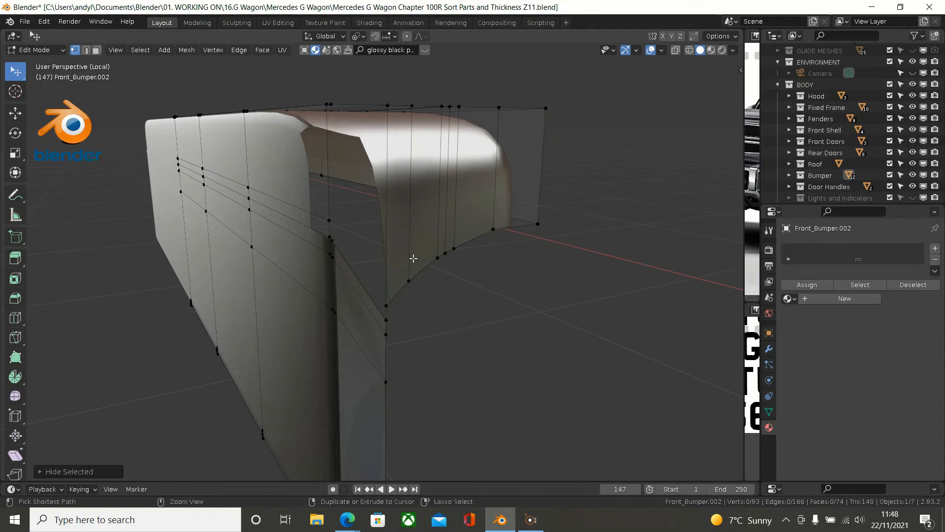
{"action": "key", "text": "ctrl+r"}
{"action": "left_click", "coordinate": [417, 278]}
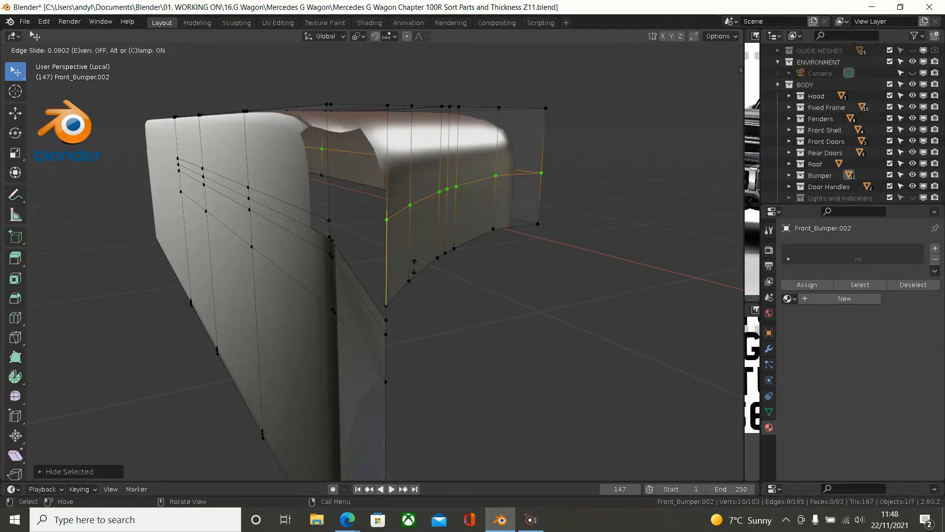
{"action": "key", "text": "e"}
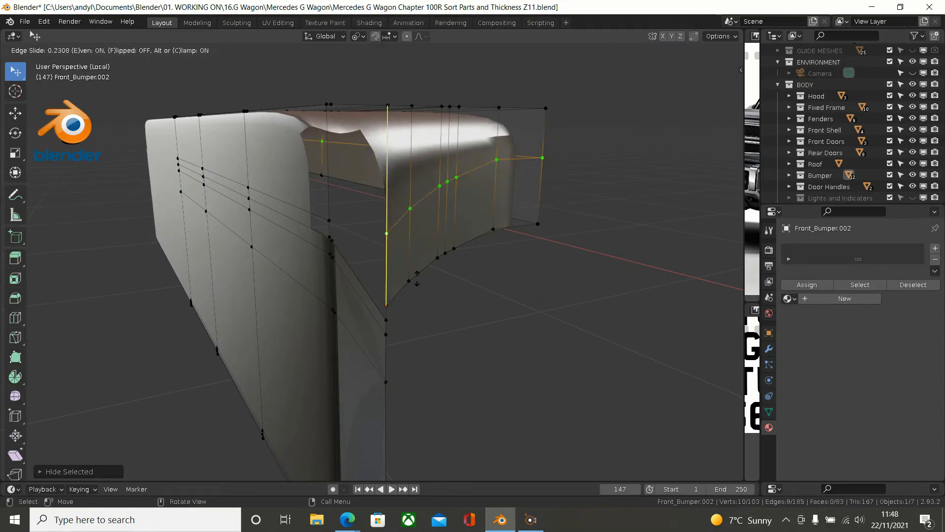
{"action": "key", "text": "f"}
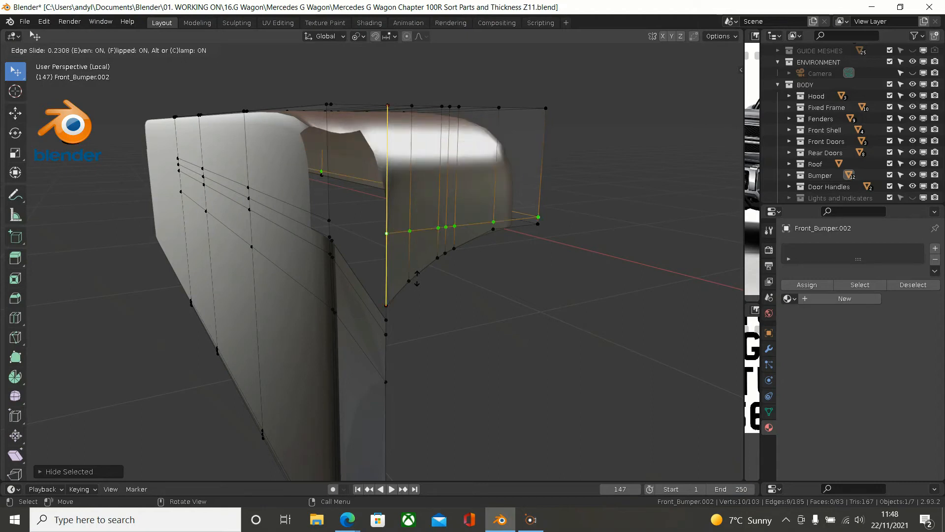
{"action": "key", "text": "e"}
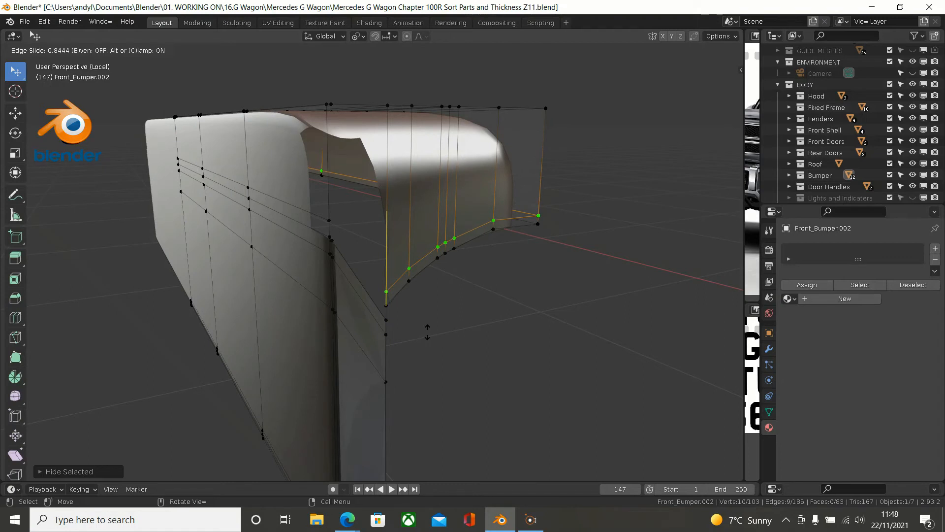
{"action": "left_click", "coordinate": [396, 287]}
Step: Add a vertical edge loop on the side of the mount's lower leg, slid with Even on close to the rear edge, and reveal the hidden faces
{"action": "middle_click_drag", "start_coordinate": [397, 287], "coordinate": [396, 88], "text": "shift"}
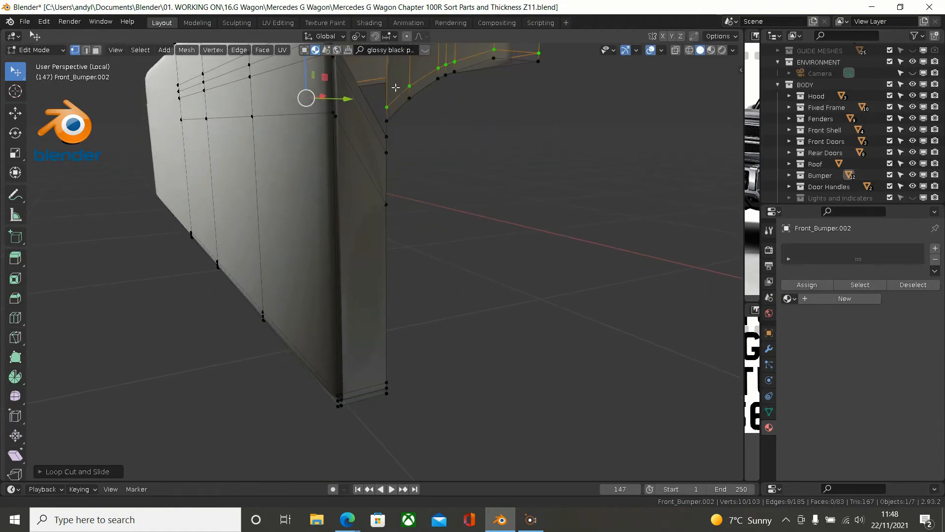
{"action": "key", "text": "ctrl+r"}
{"action": "left_click", "coordinate": [365, 207]}
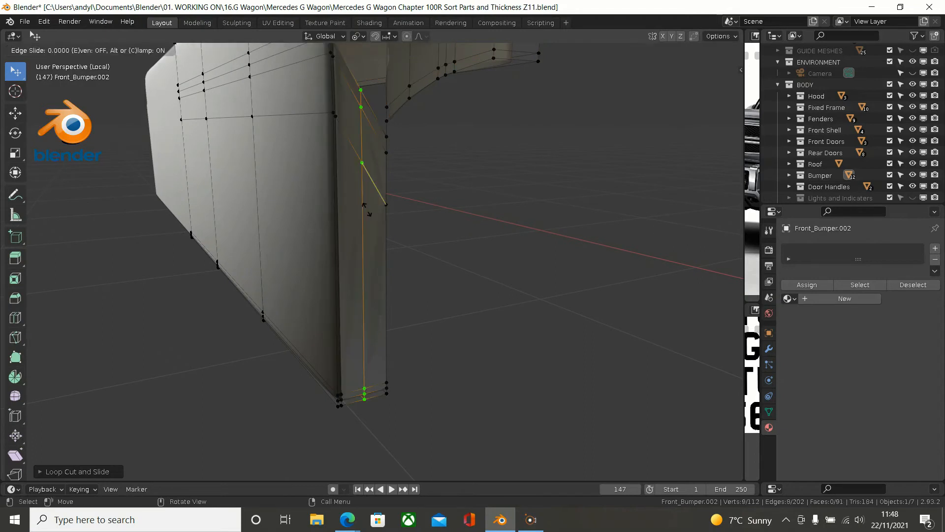
{"action": "key", "text": "e"}
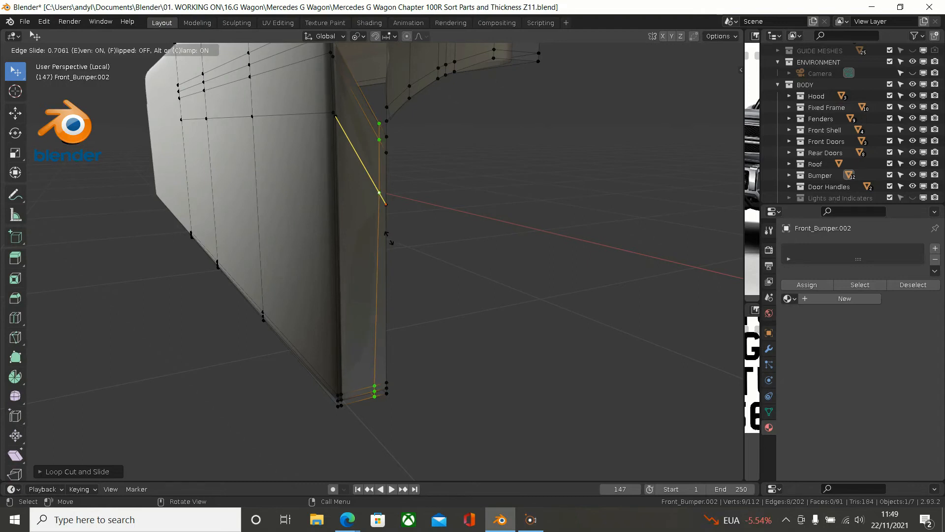
{"action": "left_click", "coordinate": [388, 238]}
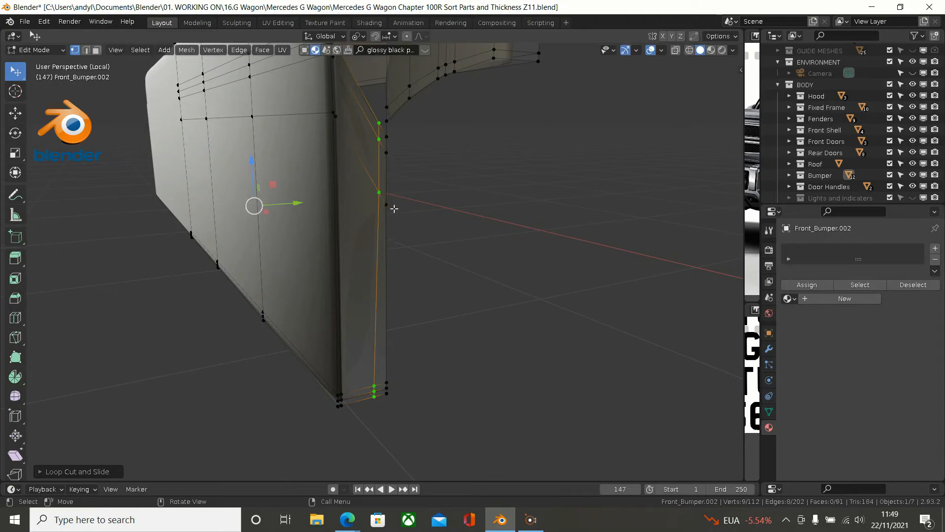
{"action": "scroll", "coordinate": [399, 148], "scroll_direction": "down", "scroll_amount": 1}
{"action": "key", "text": "alt+h"}
Step: Connect the top vertex of the new vertical loop to the end vertex of the loop above the arched edge
{"action": "middle_click_drag", "start_coordinate": [483, 171], "coordinate": [466, 280], "text": "shift"}
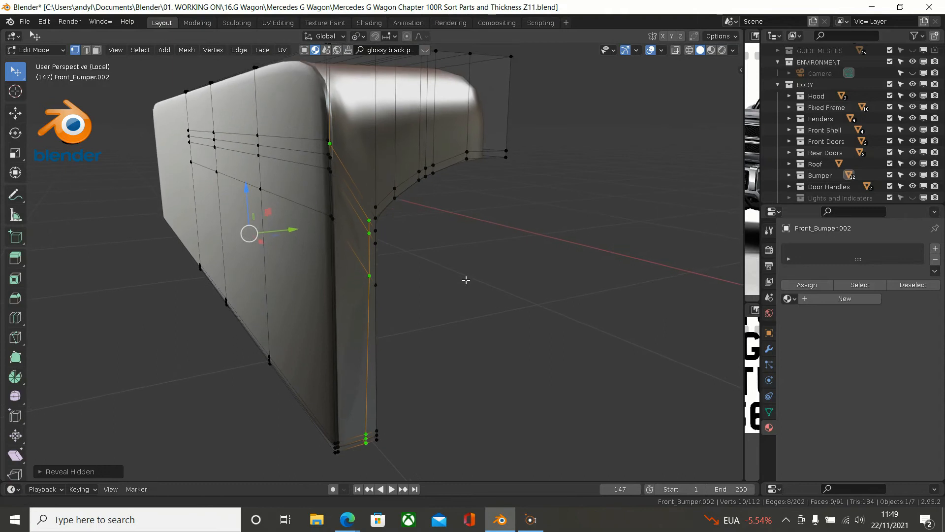
{"action": "scroll", "coordinate": [352, 206], "scroll_direction": "up", "scroll_amount": 1}
{"action": "left_click", "coordinate": [369, 227]}
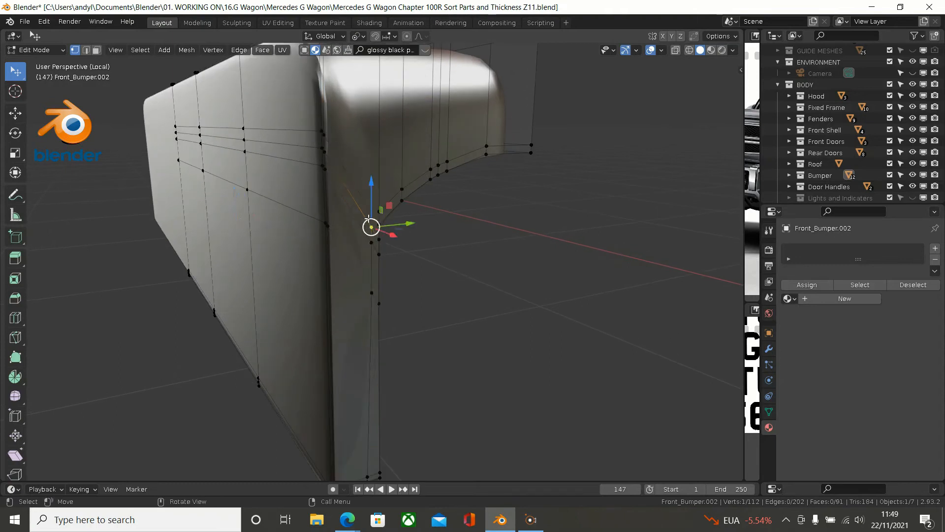
{"action": "left_click", "coordinate": [379, 212], "text": "shift"}
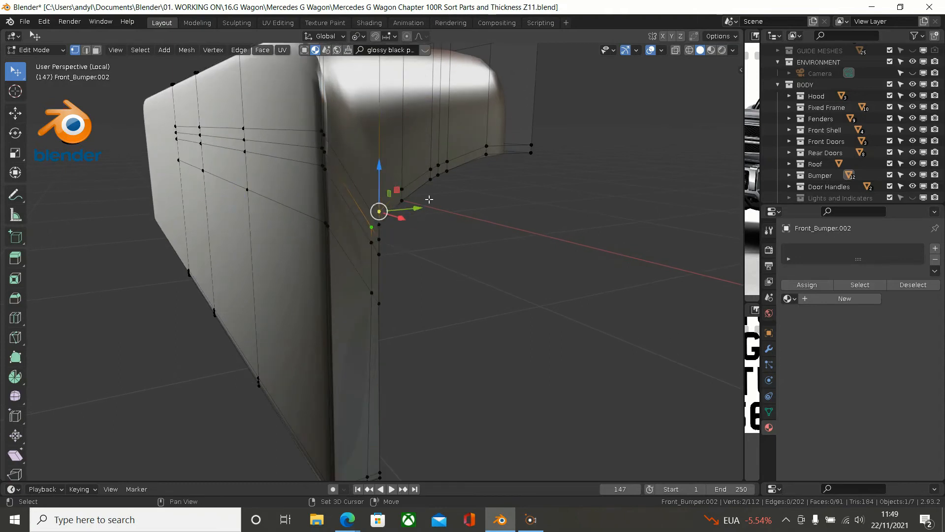
{"action": "key", "text": "j"}
{"action": "left_click", "coordinate": [487, 239]}
Step: Slide the vertex midway along the new connecting edge slightly up its diagonal edge to smooth the bend between the two loops
{"action": "middle_click_drag", "start_coordinate": [488, 215], "coordinate": [436, 184]}
{"action": "scroll", "coordinate": [458, 197], "scroll_direction": "up", "scroll_amount": 1}
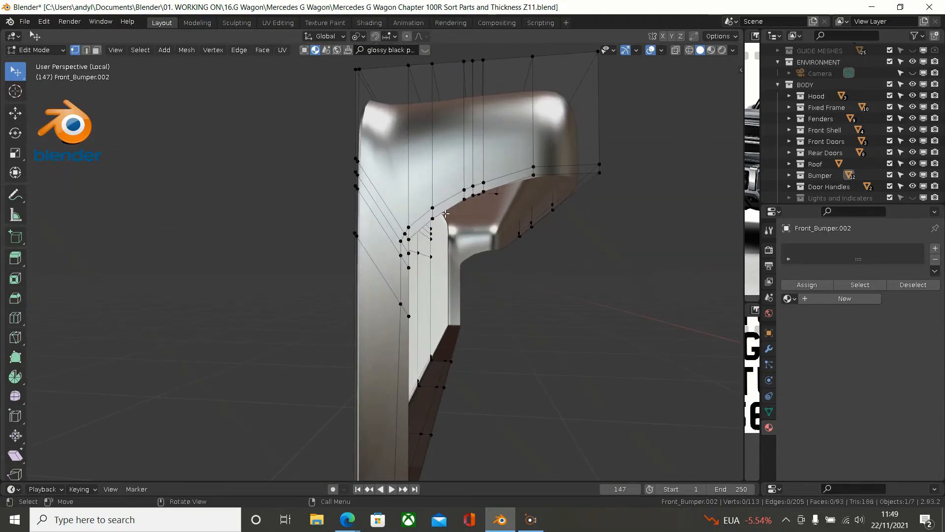
{"action": "scroll", "coordinate": [445, 214], "scroll_direction": "up", "scroll_amount": 2}
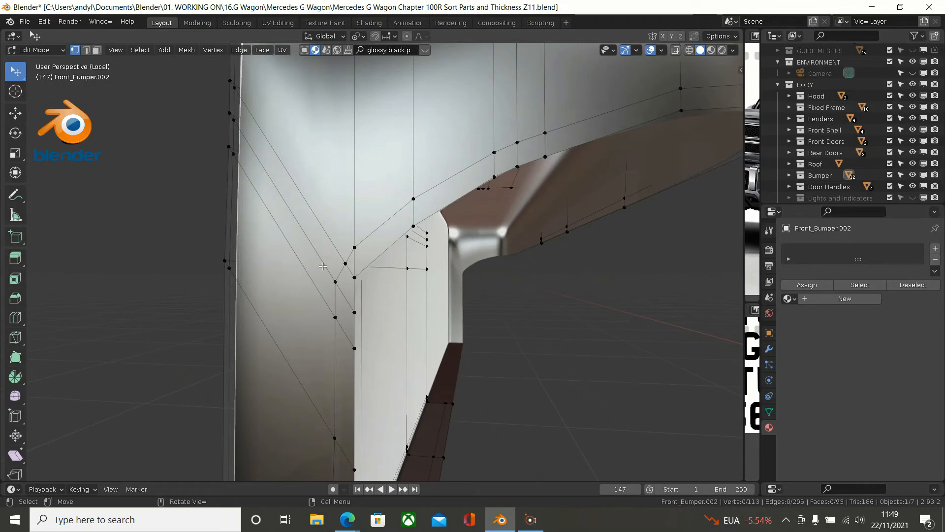
{"action": "left_click", "coordinate": [346, 264]}
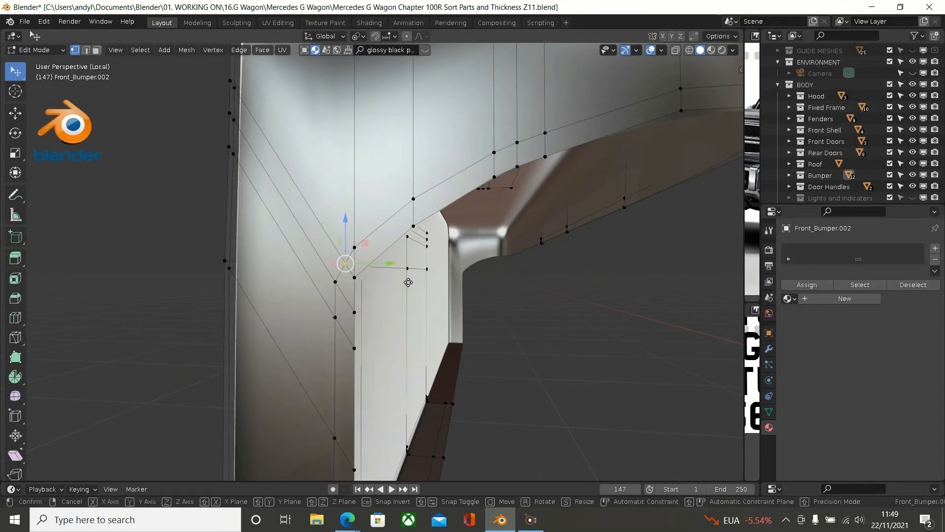
{"action": "key", "text": "shift+v"}
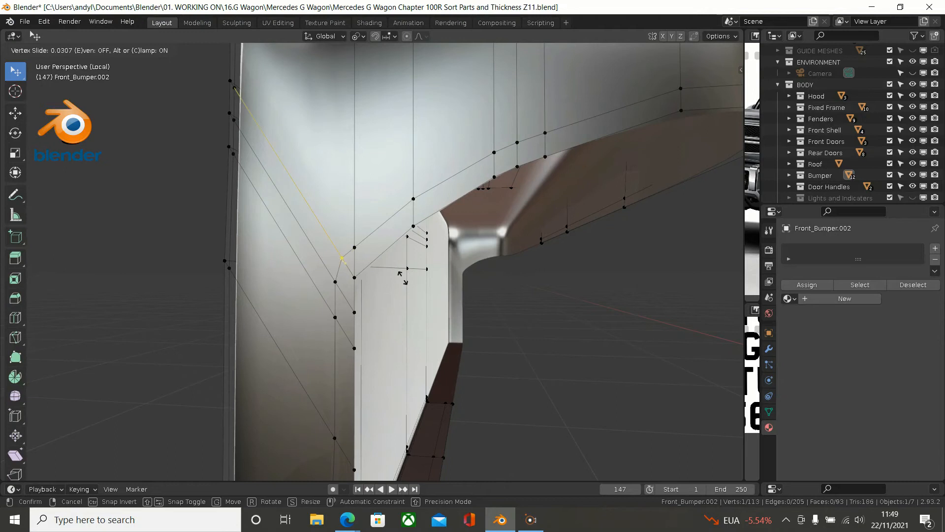
{"action": "left_click", "coordinate": [402, 277]}
Step: Inspect the smoothed mount outside Edit Mode and compare its corner with the number plate's corner in the enlarged reference photo
{"action": "scroll", "coordinate": [489, 237], "scroll_direction": "down", "scroll_amount": 6}
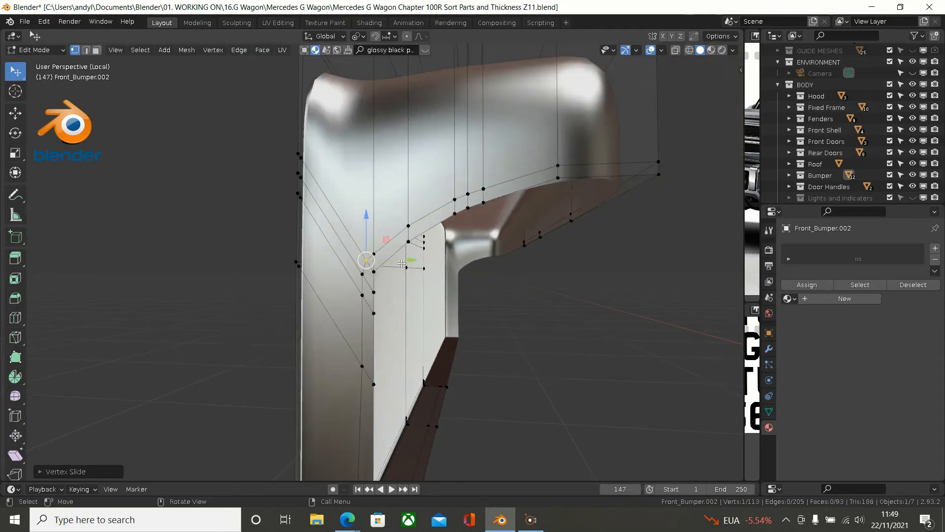
{"action": "scroll", "coordinate": [488, 237], "scroll_direction": "down", "scroll_amount": 5}
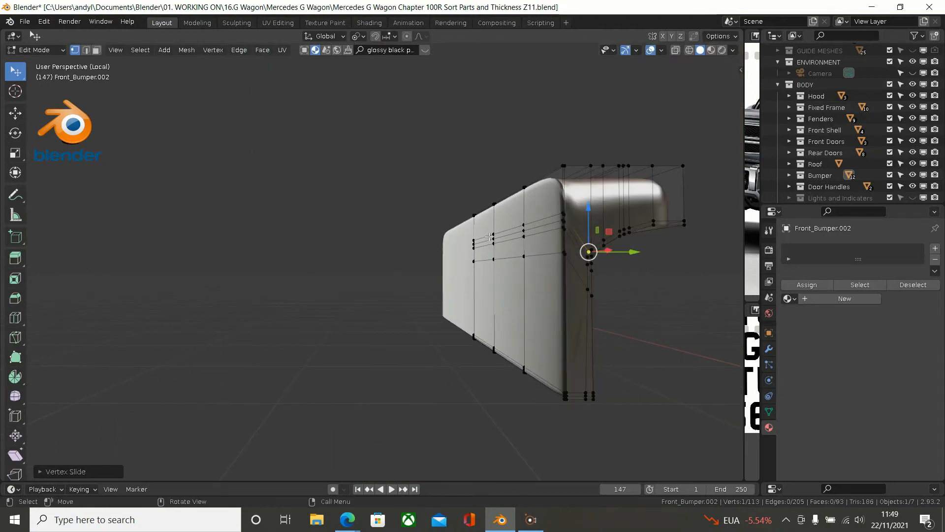
{"action": "key", "text": "Tab"}
{"action": "middle_click_drag", "start_coordinate": [504, 263], "coordinate": [554, 241]}
{"action": "key", "text": "Tab"}
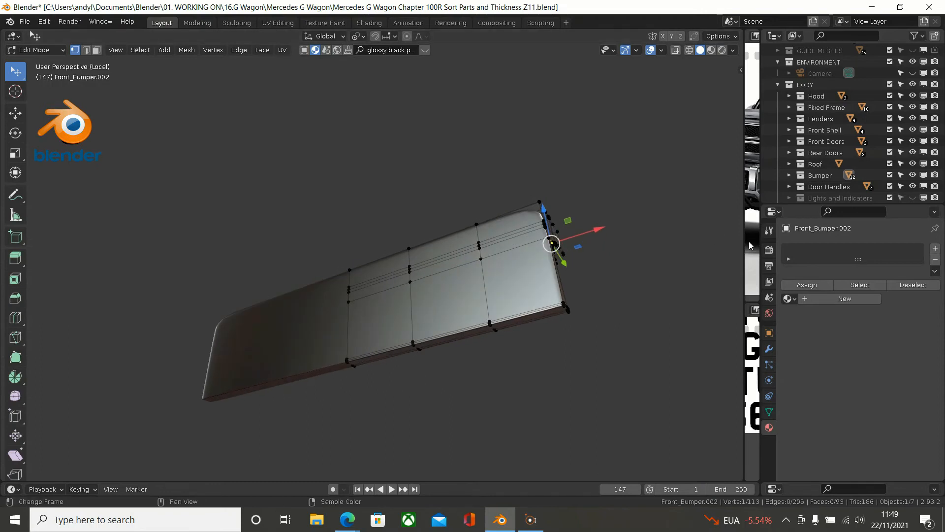
{"action": "left_click_drag", "start_coordinate": [745, 246], "coordinate": [430, 272]}
{"action": "scroll", "coordinate": [581, 161], "scroll_direction": "up", "scroll_amount": 6}
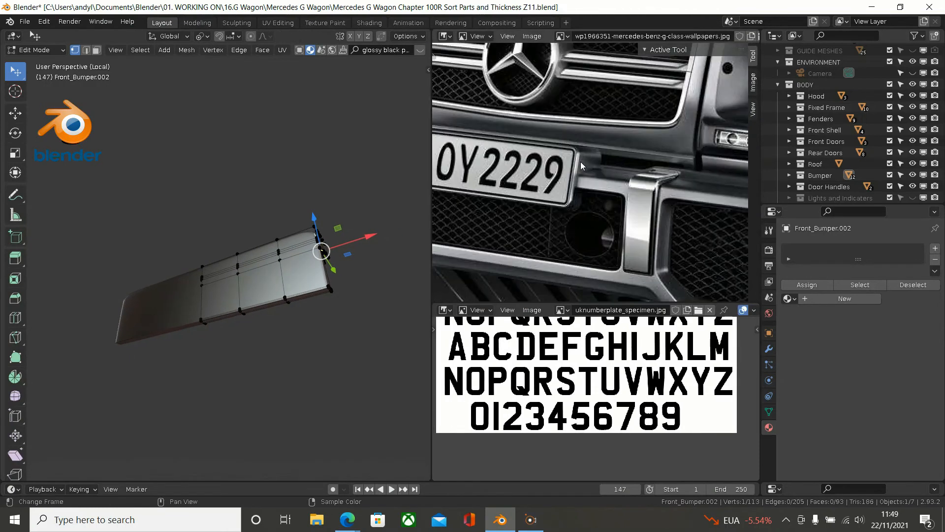
{"action": "scroll", "coordinate": [580, 161], "scroll_direction": "up", "scroll_amount": 4}
{"action": "middle_click_drag", "start_coordinate": [580, 164], "coordinate": [640, 109]}
{"action": "middle_click_drag", "start_coordinate": [322, 249], "coordinate": [327, 244]}
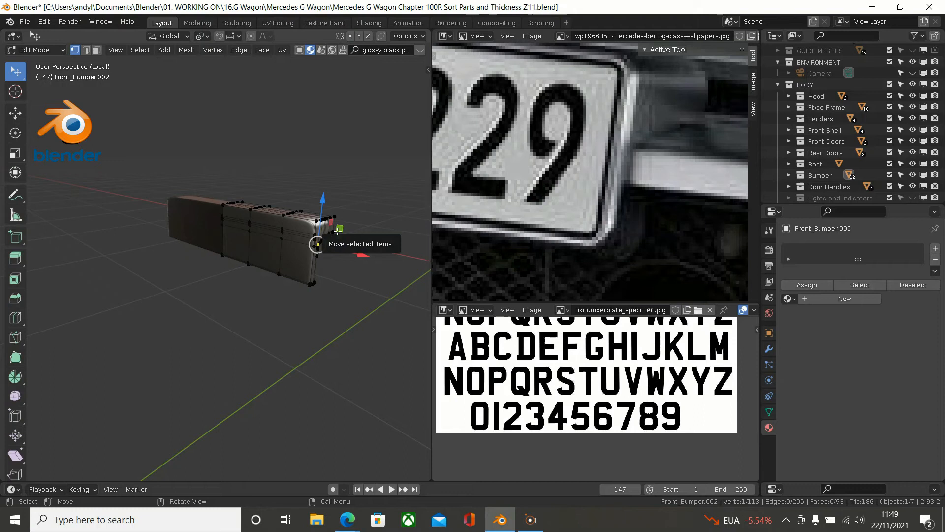
{"action": "middle_click_drag", "start_coordinate": [328, 250], "coordinate": [315, 217]}
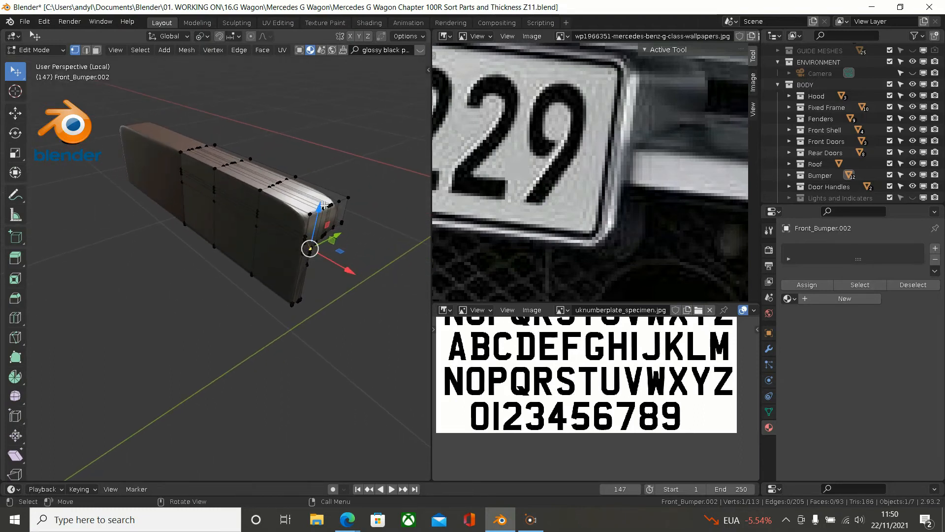
Step: In edge select mode, dissolve the supporting edge loop running close behind the mount's front edge along its top and side
{"action": "left_click", "coordinate": [87, 50]}
{"action": "scroll", "coordinate": [320, 213], "scroll_direction": "up", "scroll_amount": 5}
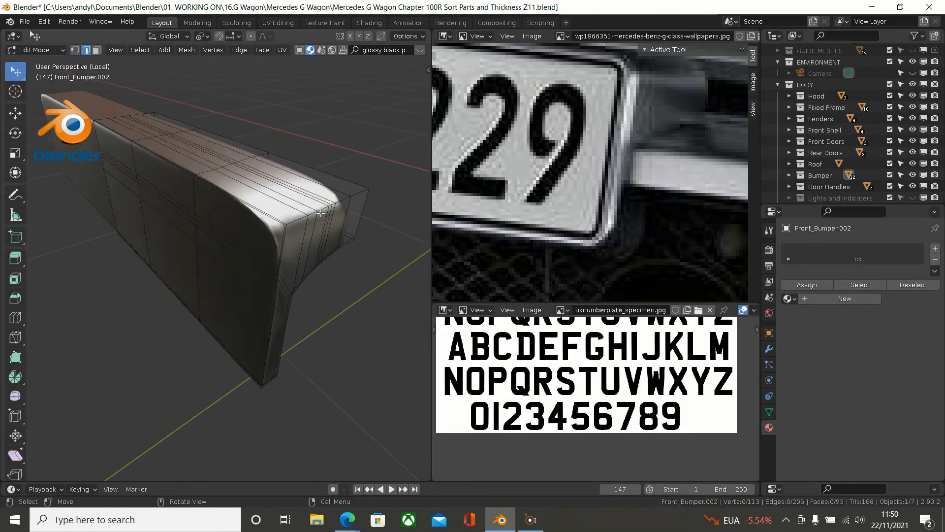
{"action": "key", "text": "alt"}
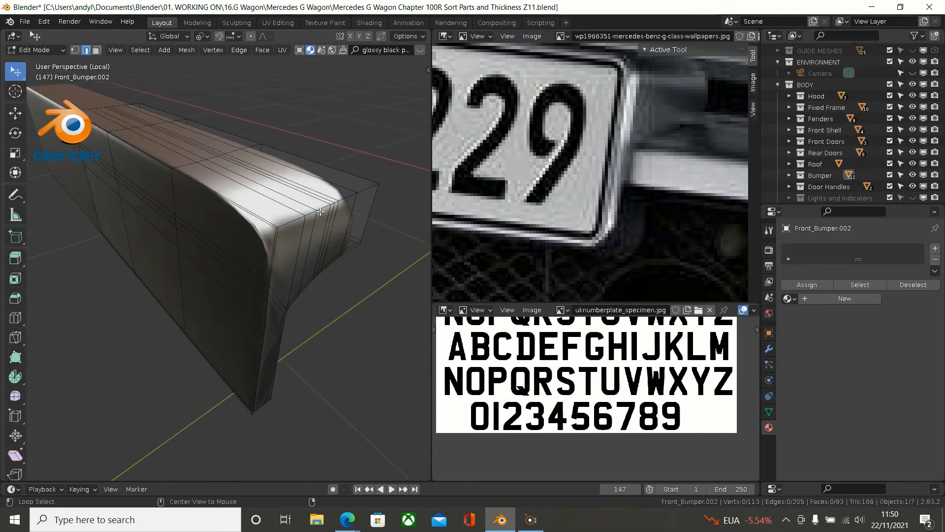
{"action": "left_click", "coordinate": [320, 210], "text": "alt"}
{"action": "middle_click_drag", "start_coordinate": [321, 210], "coordinate": [146, 255], "text": "alt"}
{"action": "left_click", "coordinate": [133, 259]}
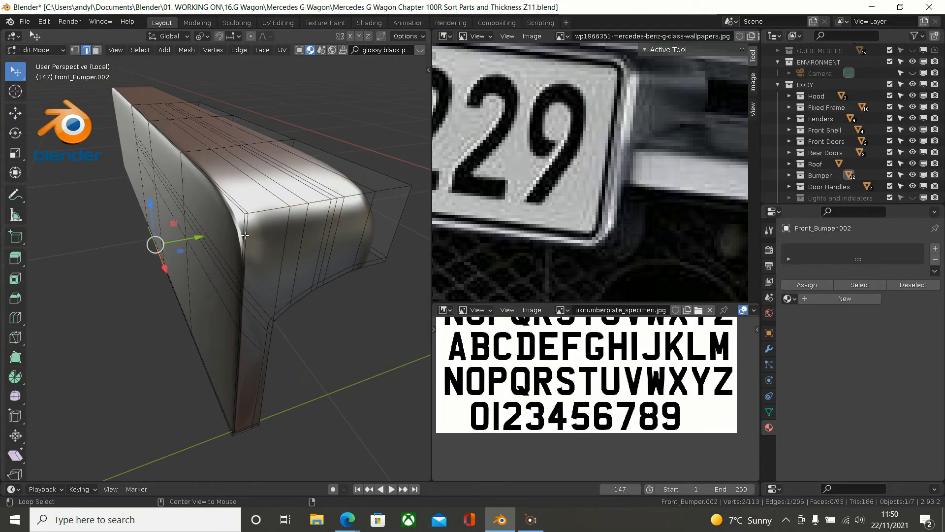
{"action": "left_click", "coordinate": [251, 231], "text": "alt"}
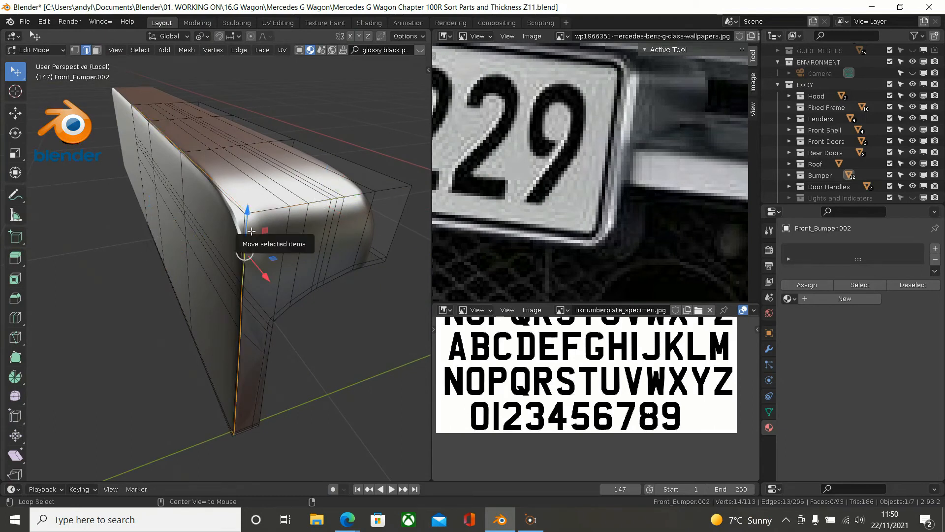
{"action": "key", "text": "x"}
{"action": "left_click", "coordinate": [251, 231]}
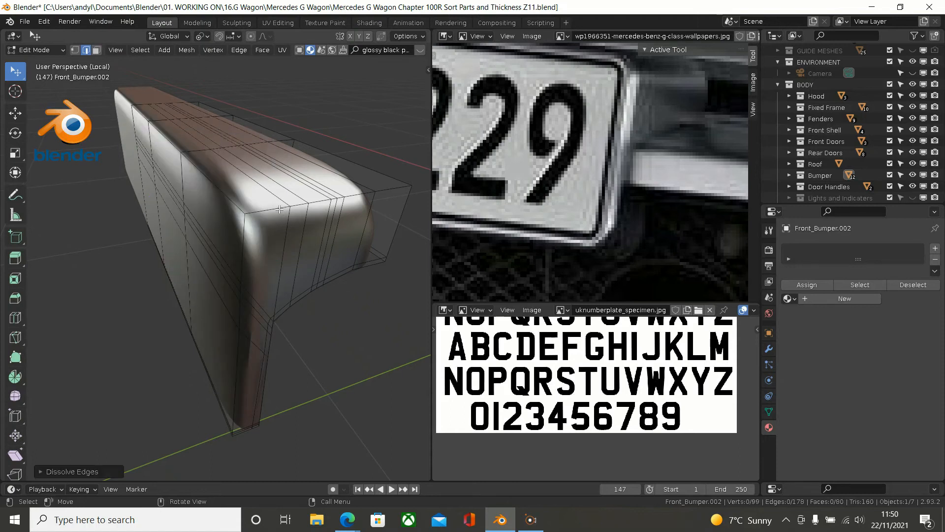
Step: Bevel the mount's vertical front corner edge together with the top edge of its end face to a width of 0.00389 m
{"action": "left_click", "coordinate": [279, 209], "text": "alt"}
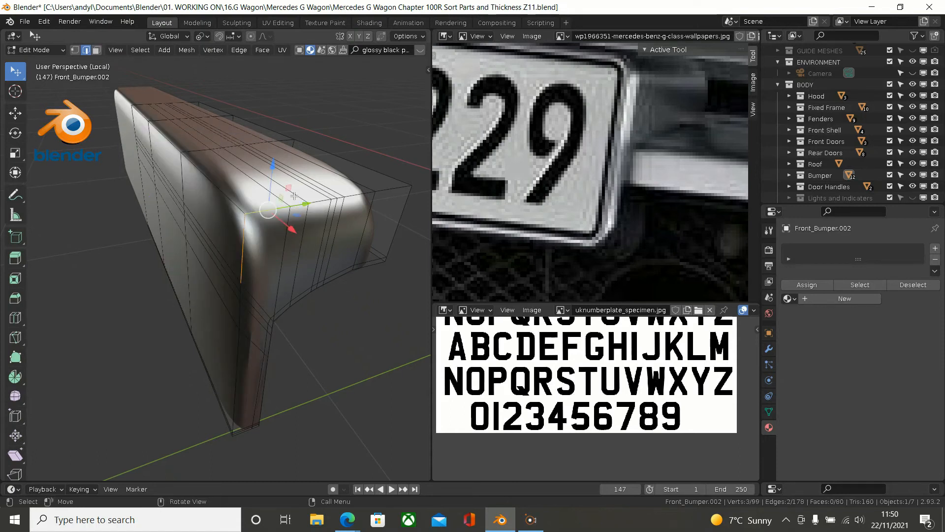
{"action": "middle_click_drag", "start_coordinate": [294, 196], "coordinate": [294, 207]}
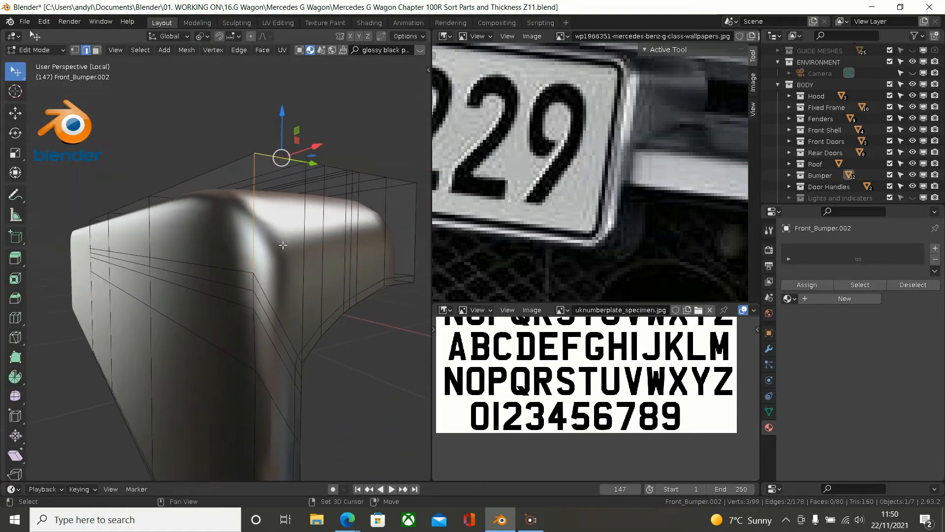
{"action": "middle_click_drag", "start_coordinate": [282, 244], "coordinate": [249, 271]}
{"action": "left_click", "coordinate": [257, 309], "text": "alt"}
{"action": "scroll", "coordinate": [299, 260], "scroll_direction": "down", "scroll_amount": 4}
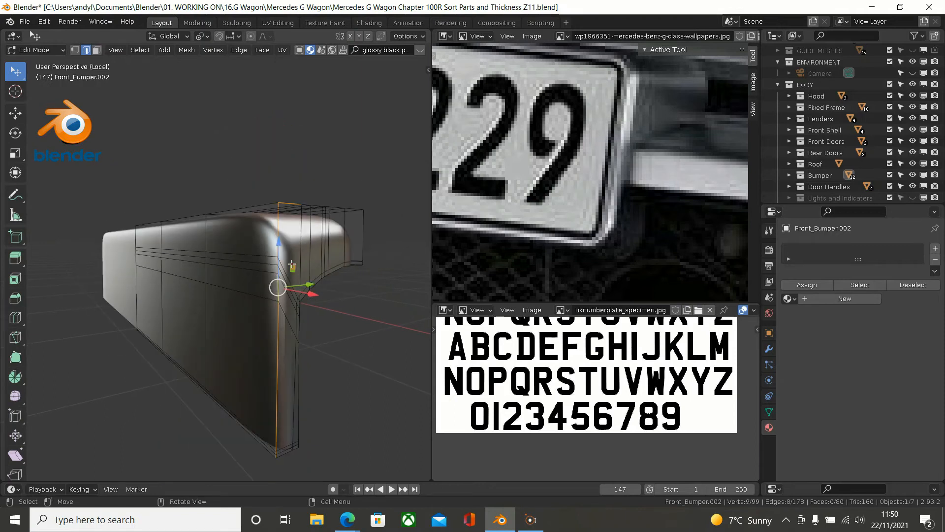
{"action": "middle_click_drag", "start_coordinate": [312, 209], "coordinate": [363, 233]}
{"action": "left_click", "coordinate": [314, 222], "text": "alt+shift"}
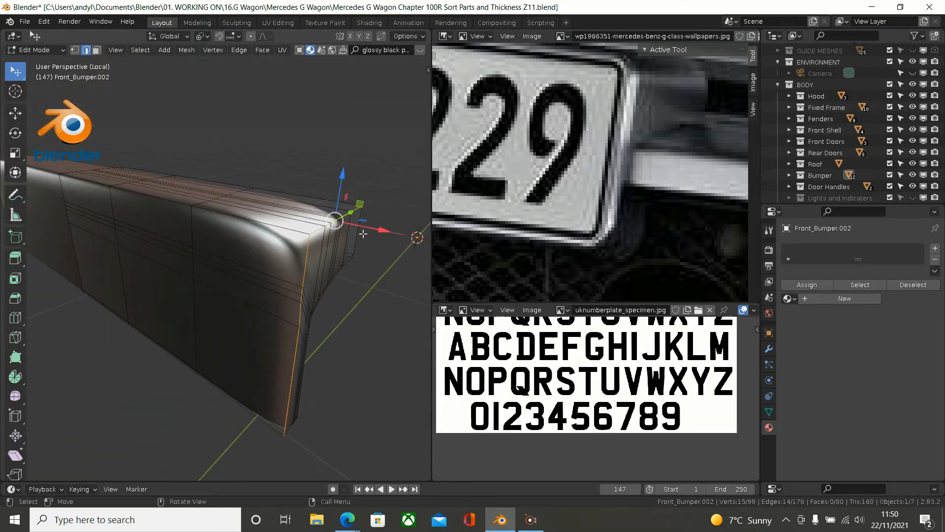
{"action": "left_click_drag", "start_coordinate": [430, 245], "coordinate": [744, 245]}
{"action": "middle_click_drag", "start_coordinate": [657, 265], "coordinate": [560, 228]}
{"action": "key", "text": "ctrl+b"}
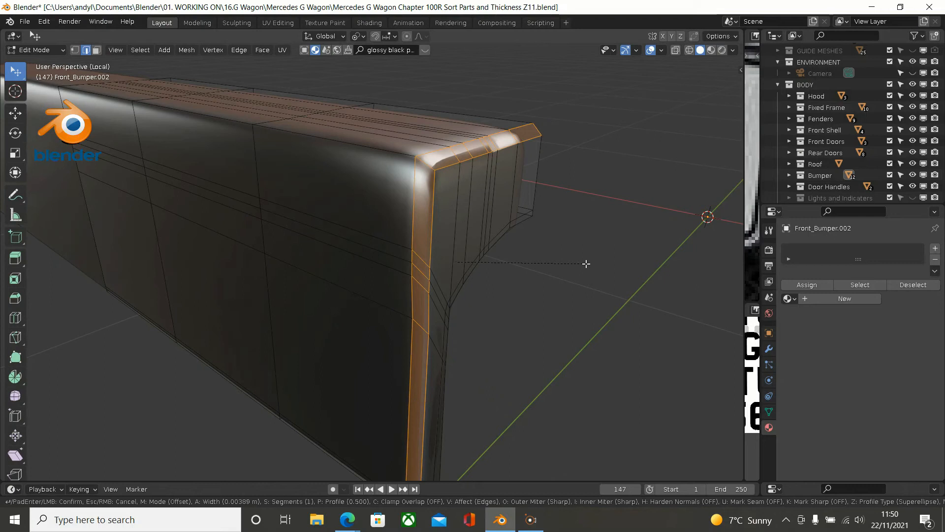
{"action": "left_click", "coordinate": [586, 263]}
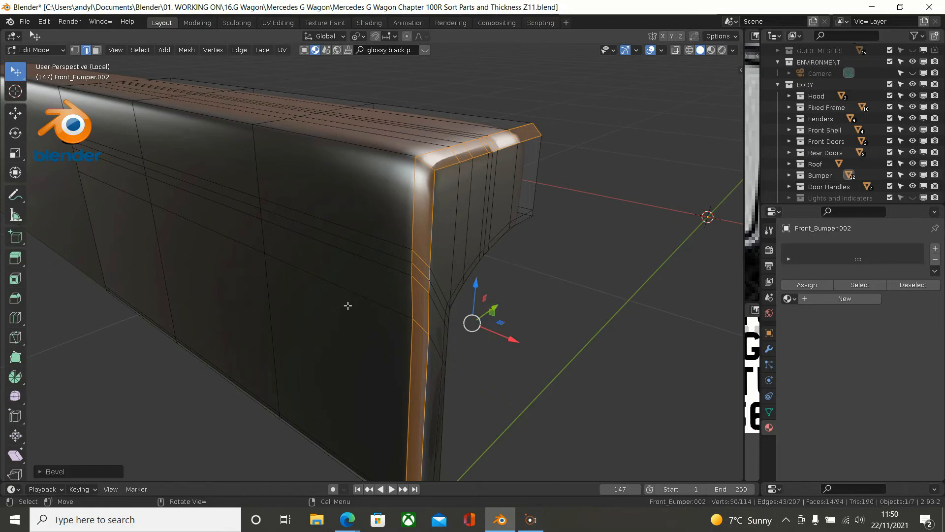
Step: Set the corner bevel to 5 segments
{"action": "left_click", "coordinate": [38, 474]}
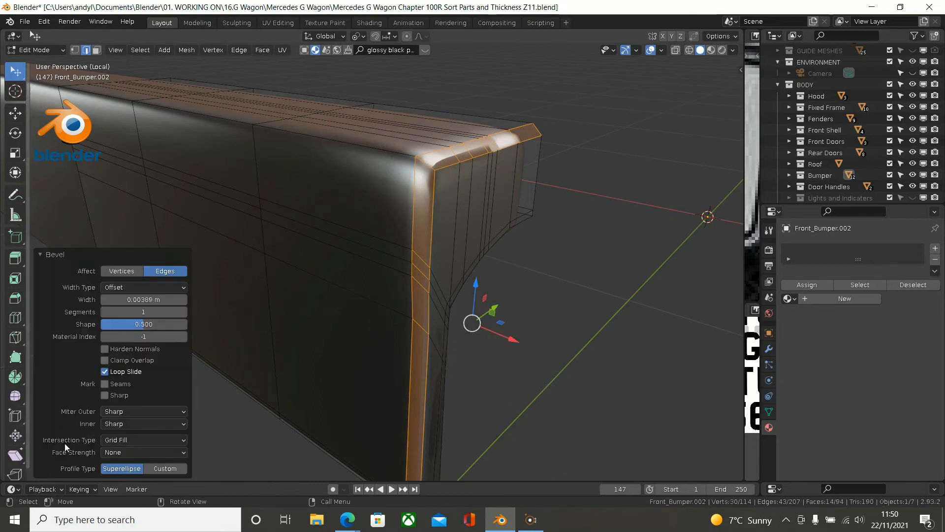
{"action": "left_click", "coordinate": [183, 311]}
{"action": "left_click", "coordinate": [183, 311]}
{"action": "left_click", "coordinate": [183, 311]}
{"action": "left_click", "coordinate": [183, 311]}
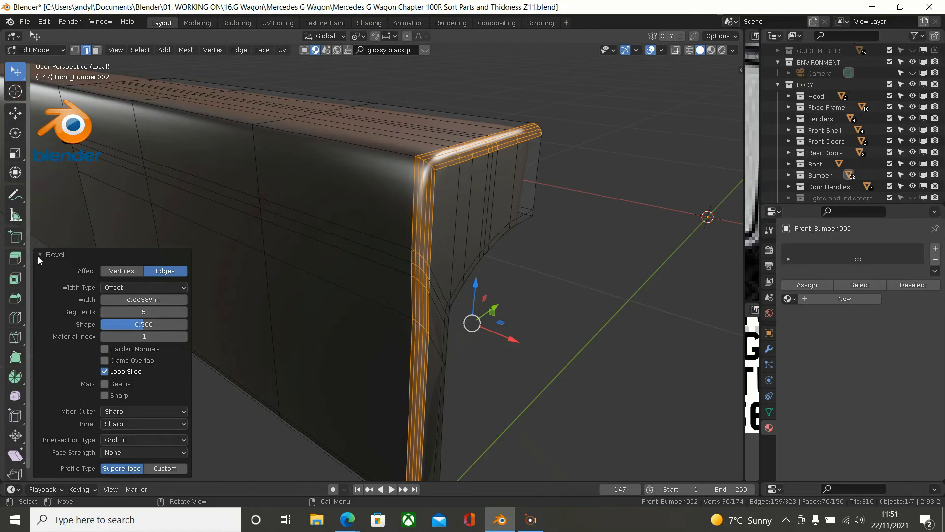
Step: Deselect the geometry and inspect the bevelled end of the mount in Object Mode, returning to Edit Mode
{"action": "left_click", "coordinate": [602, 225]}
{"action": "key", "text": "ctrl"}
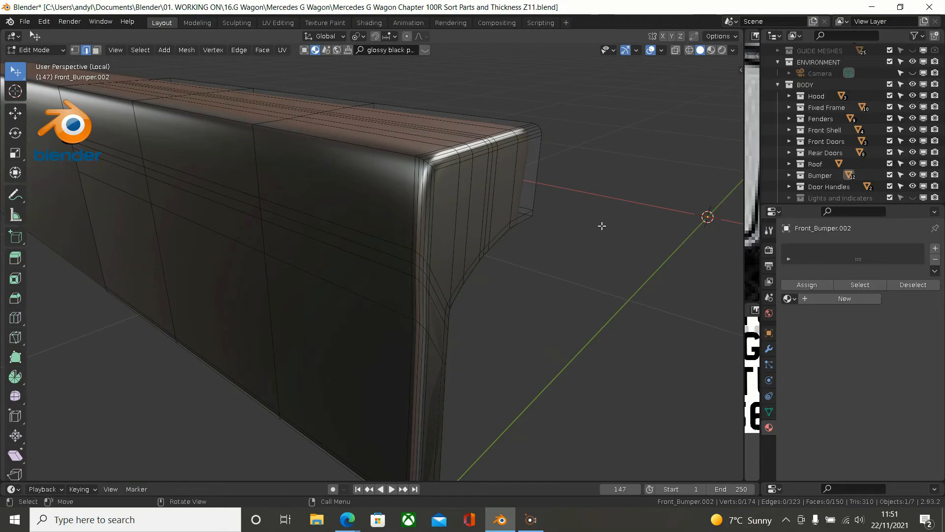
{"action": "key", "text": "Tab"}
{"action": "mouse_move", "coordinate": [579, 232]}
{"action": "middle_mouse_down"}
{"action": "mouse_move", "coordinate": [531, 244]}
{"action": "mouse_move", "coordinate": [486, 217]}
{"action": "mouse_move", "coordinate": [441, 222]}
{"action": "mouse_move", "coordinate": [439, 204]}
{"action": "mouse_move", "coordinate": [485, 196]}
{"action": "mouse_move", "coordinate": [504, 207]}
{"action": "mouse_move", "coordinate": [440, 215]}
{"action": "mouse_move", "coordinate": [481, 213]}
{"action": "mouse_move", "coordinate": [506, 245]}
{"action": "mouse_move", "coordinate": [495, 226]}
{"action": "mouse_move", "coordinate": [502, 232]}
{"action": "mouse_move", "coordinate": [417, 281]}
{"action": "mouse_move", "coordinate": [388, 279]}
{"action": "mouse_move", "coordinate": [408, 289]}
{"action": "middle_mouse_up"}
{"action": "key", "text": "Tab"}
{"action": "key", "text": "Tab"}
{"action": "key", "text": "Tab"}
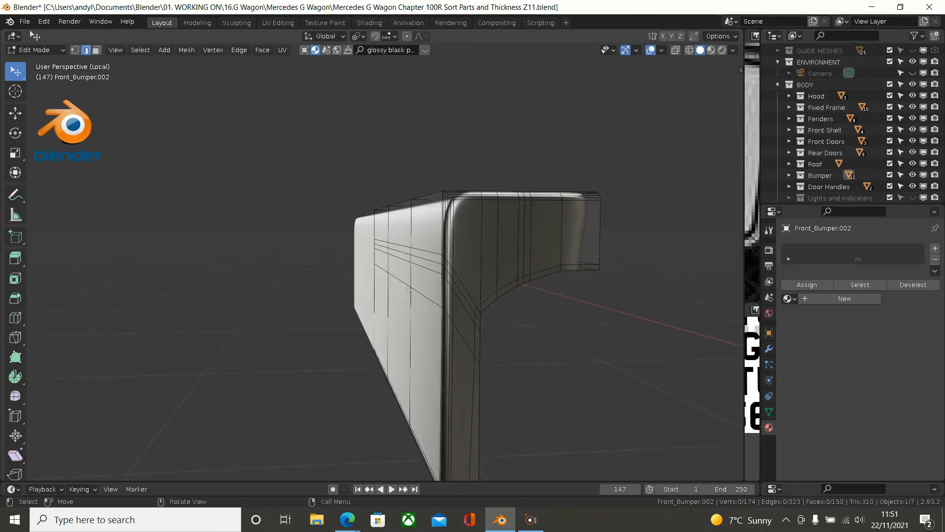
Step: In vertex select mode, flatten the lowest diagonal supporting loop to its rear end vertex's height by scaling it to 0 along Z
{"action": "left_click", "coordinate": [404, 279], "text": "alt"}
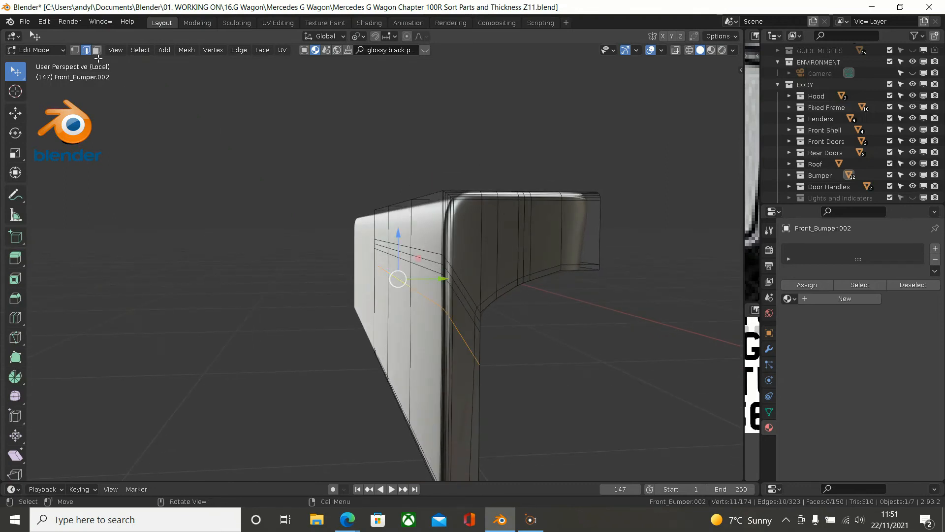
{"action": "left_click", "coordinate": [75, 50]}
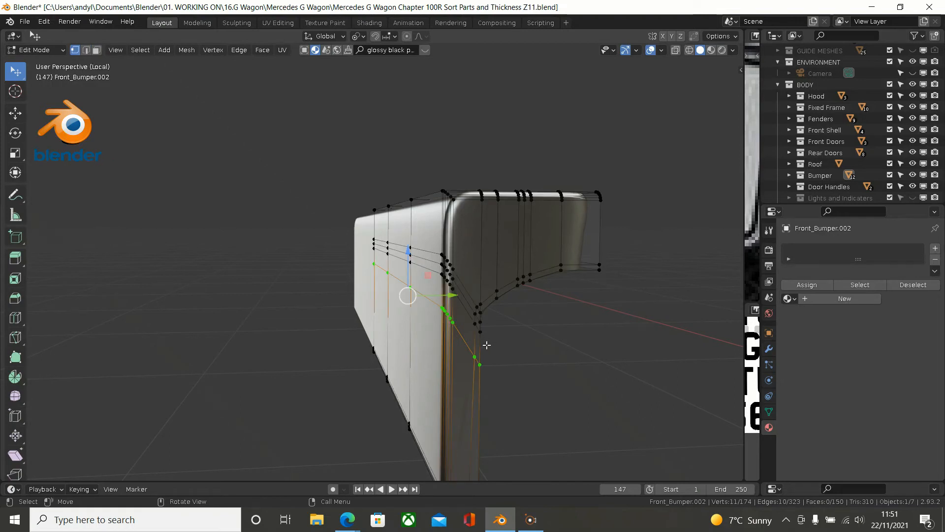
{"action": "left_click", "coordinate": [490, 368], "text": "shift"}
{"action": "left_click", "coordinate": [496, 367], "text": "shift"}
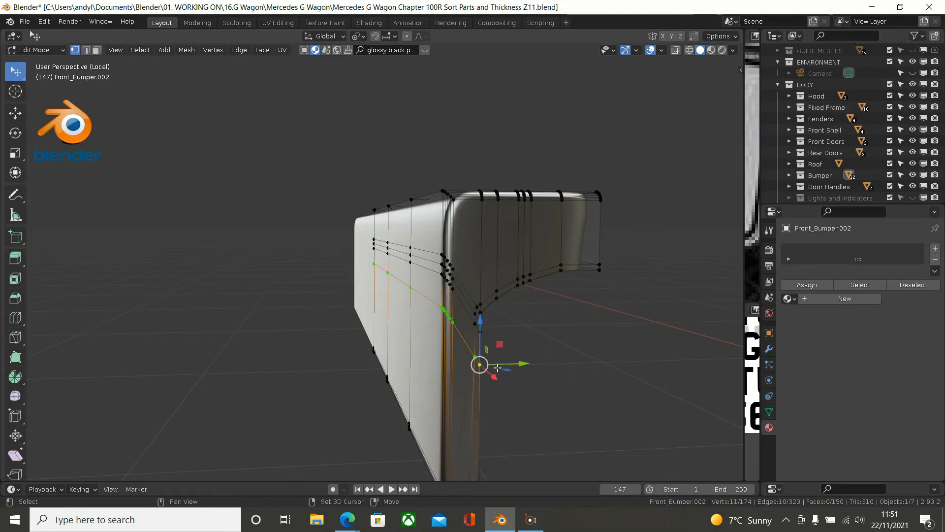
{"action": "key", "text": "s"}
{"action": "key", "text": "z"}
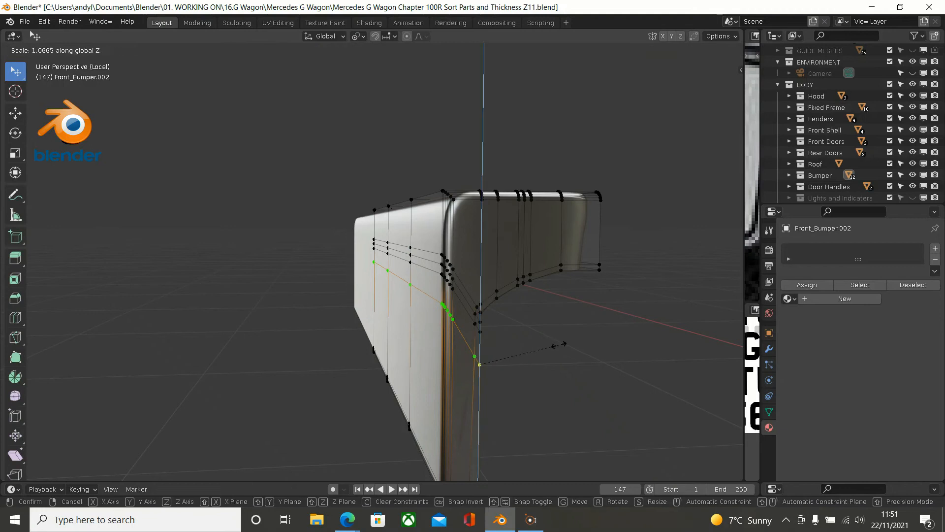
{"action": "type", "text": "0"}
{"action": "key", "text": "Return"}
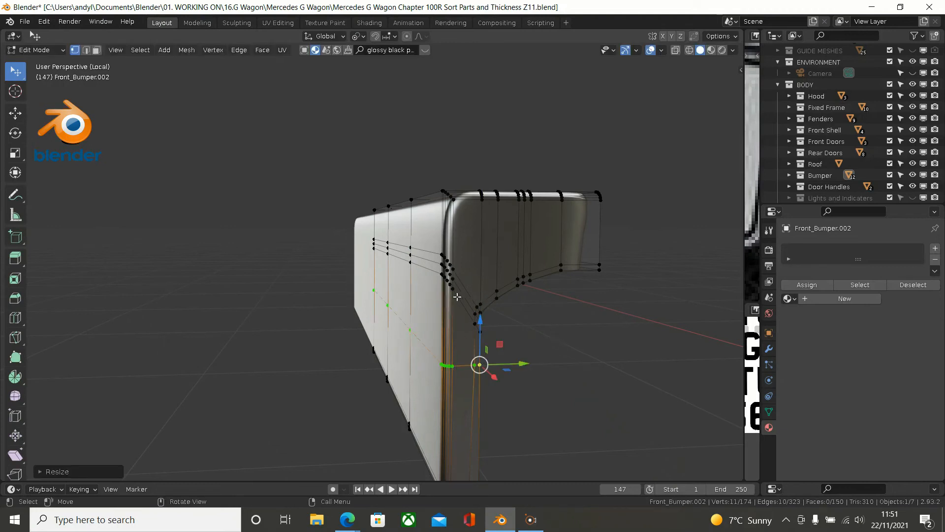
Step: Flatten the second-lowest supporting loop to its rear end vertex's height by scaling it to 0 along Z
{"action": "left_click", "coordinate": [424, 268], "text": "alt"}
{"action": "left_click", "coordinate": [484, 333], "text": "shift"}
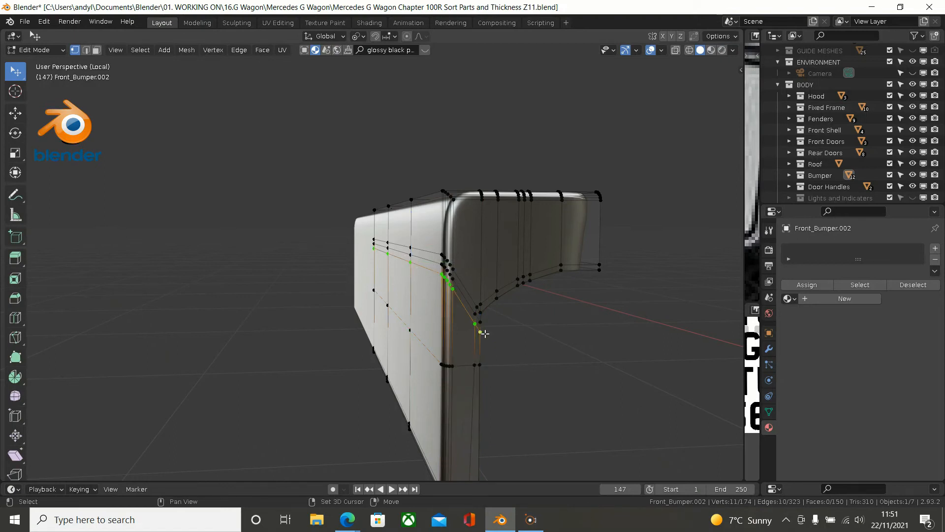
{"action": "type", "text": "sz"}
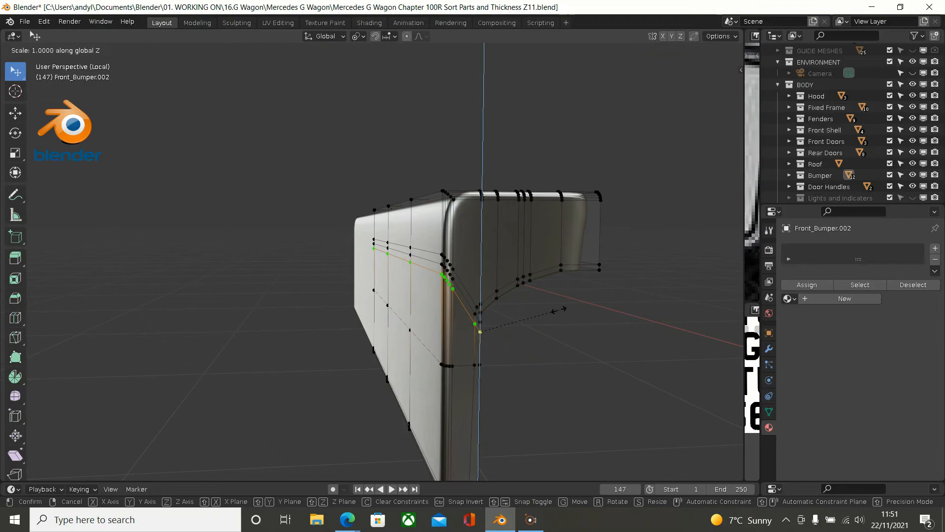
{"action": "type", "text": "0"}
{"action": "key", "text": "Return"}
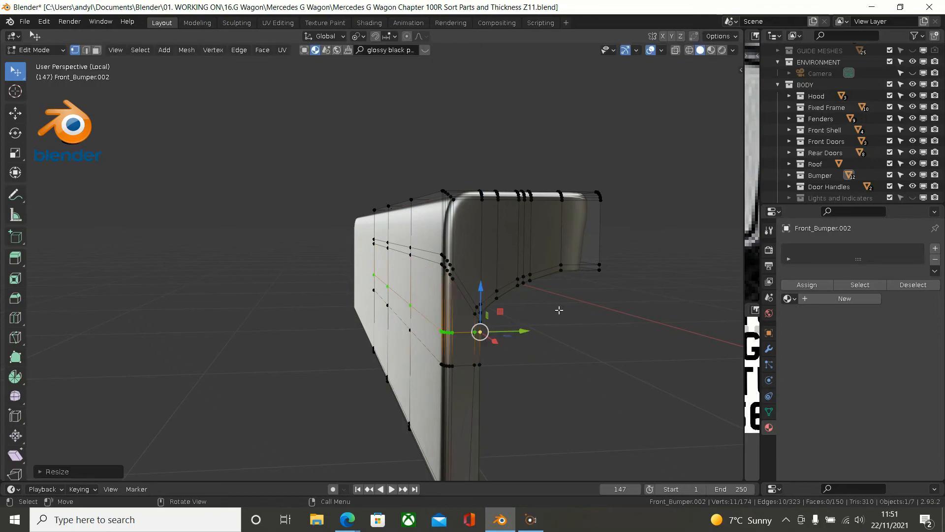
Step: Try to scale the next supporting loop up along Z
{"action": "left_click", "coordinate": [425, 259], "text": "alt"}
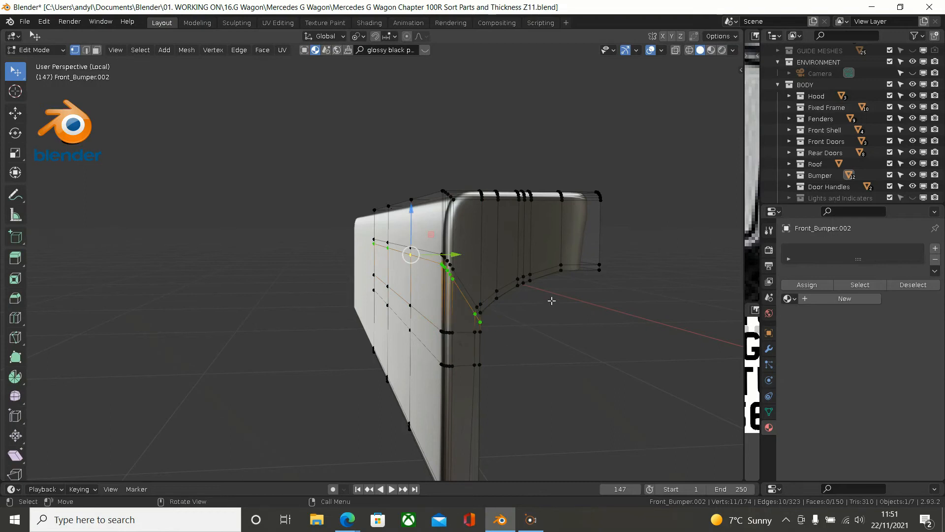
{"action": "key", "text": "s"}
{"action": "key", "text": "z"}
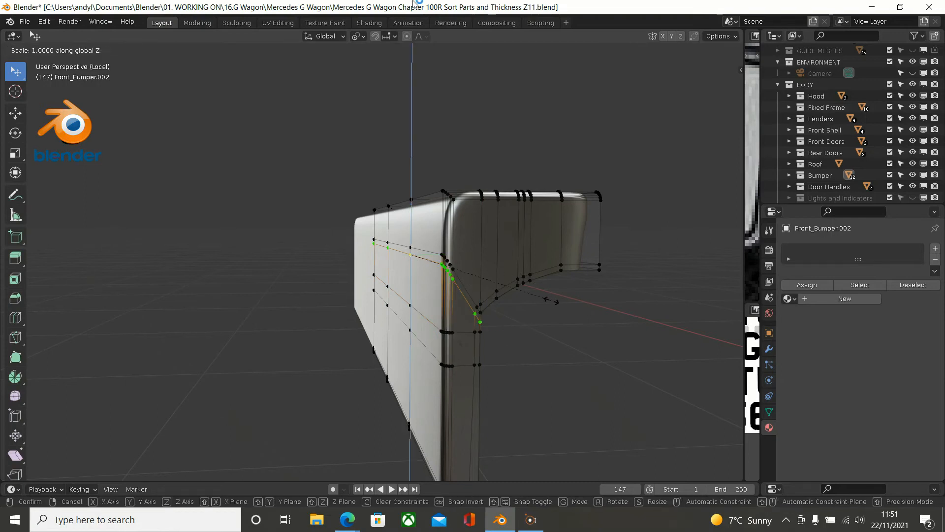
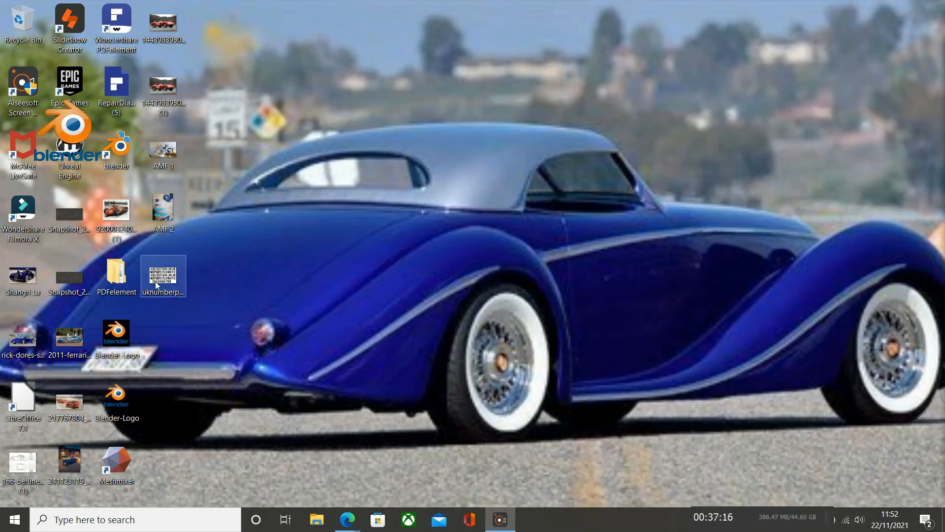
{"action": "left_click", "coordinate": [501, 521]}
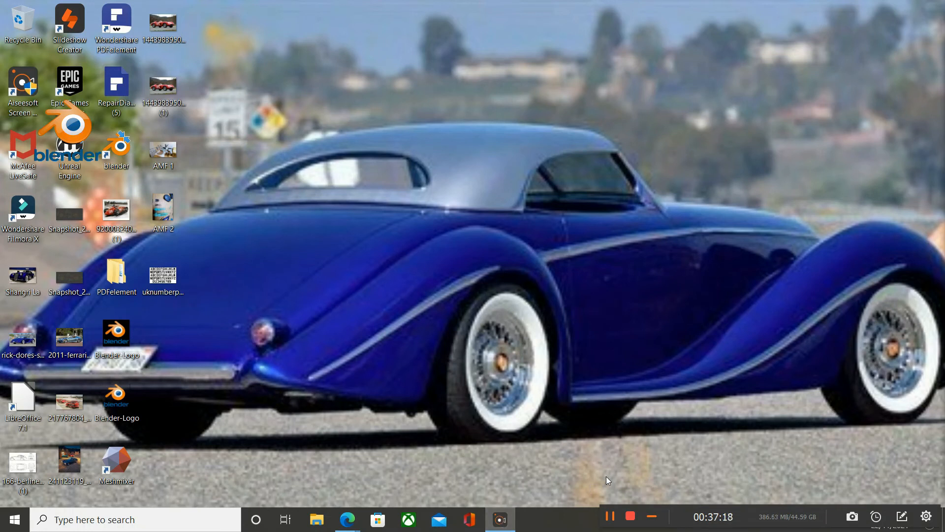
{"action": "left_click", "coordinate": [611, 516]}
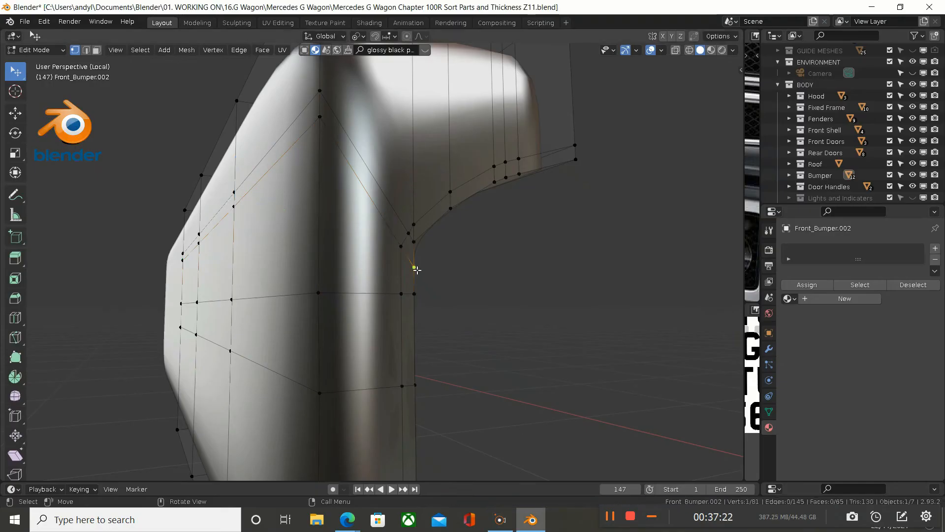
Step: Level the supporting loop ending just below the arch with its rear end vertex by scaling it to 0 along Z
{"action": "left_click", "coordinate": [414, 268]}
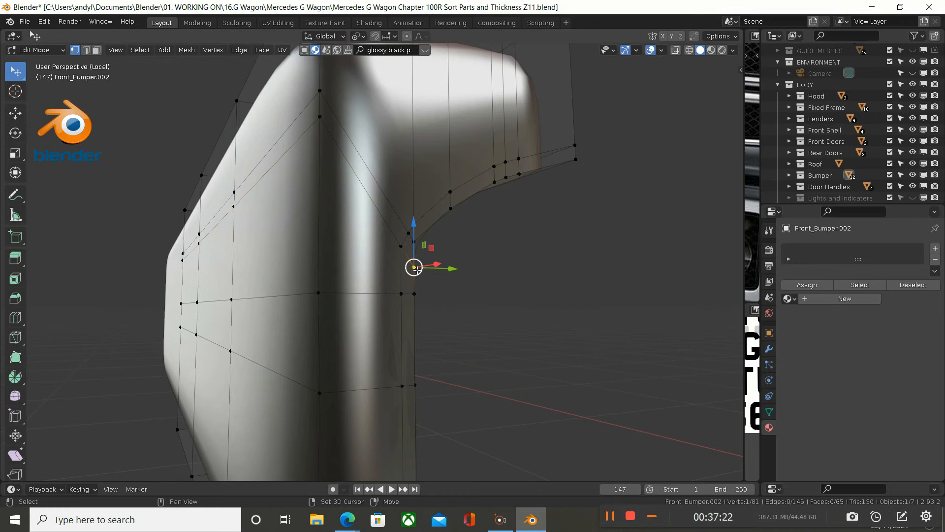
{"action": "left_click", "coordinate": [347, 164], "text": "alt"}
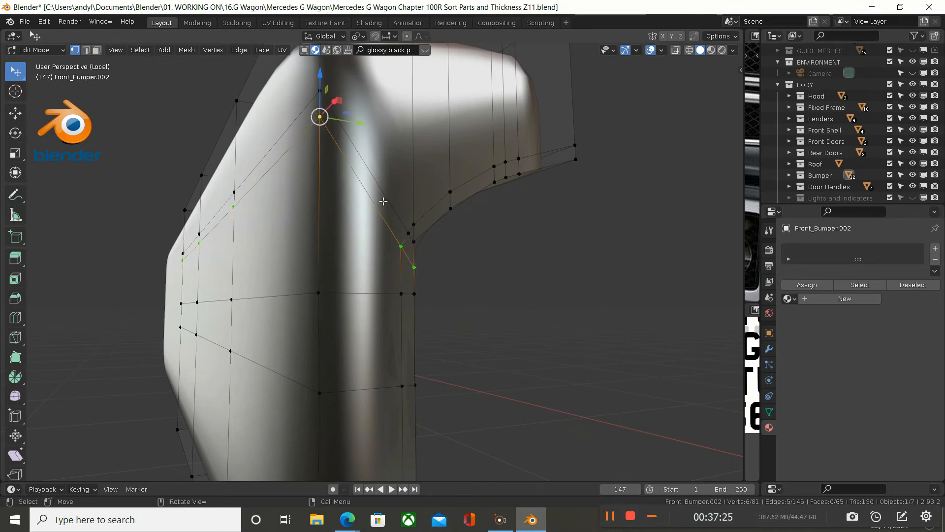
{"action": "left_click", "coordinate": [414, 267], "text": "shift"}
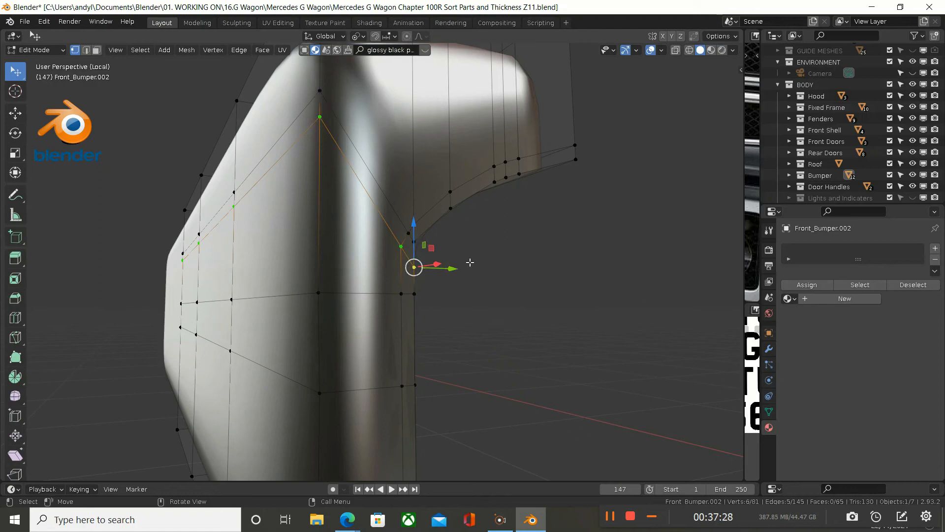
{"action": "type", "text": "sz"}
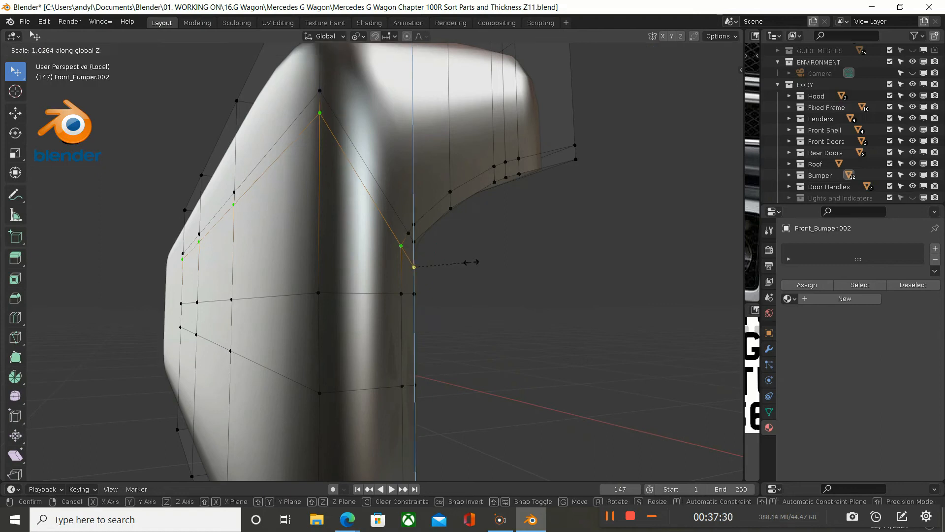
{"action": "type", "text": "0"}
{"action": "key", "text": "Return"}
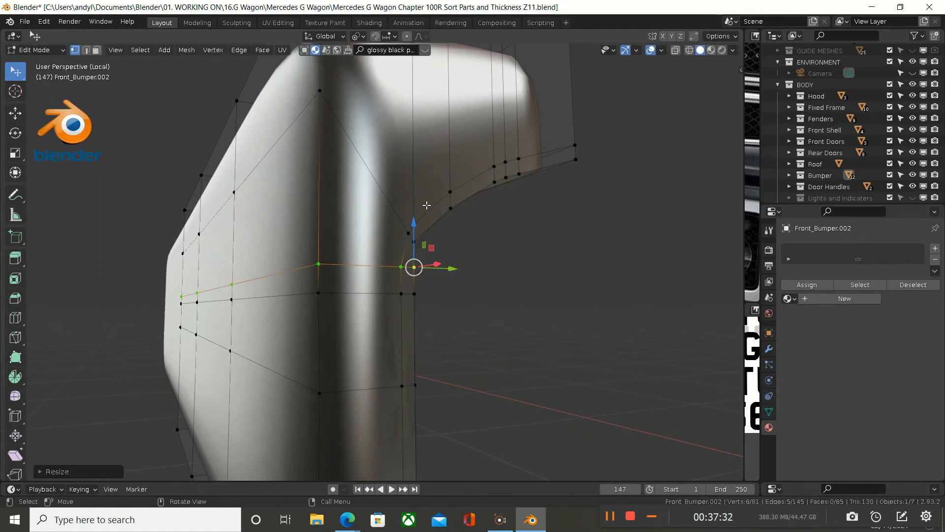
Step: Level the supporting loop ending at the foot of the arch with its rear end vertex by scaling it to 0 along Z
{"action": "middle_click_drag", "start_coordinate": [409, 199], "coordinate": [408, 205]}
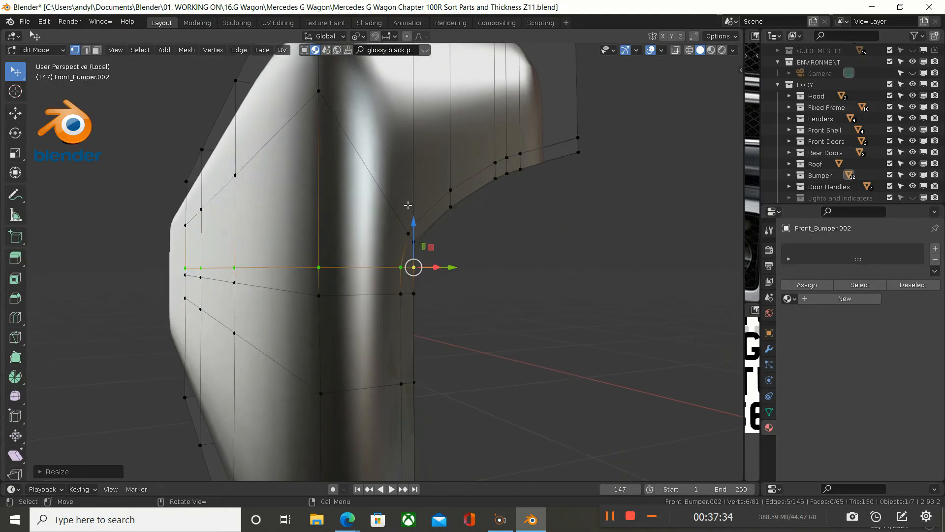
{"action": "left_click", "coordinate": [265, 147], "text": "alt"}
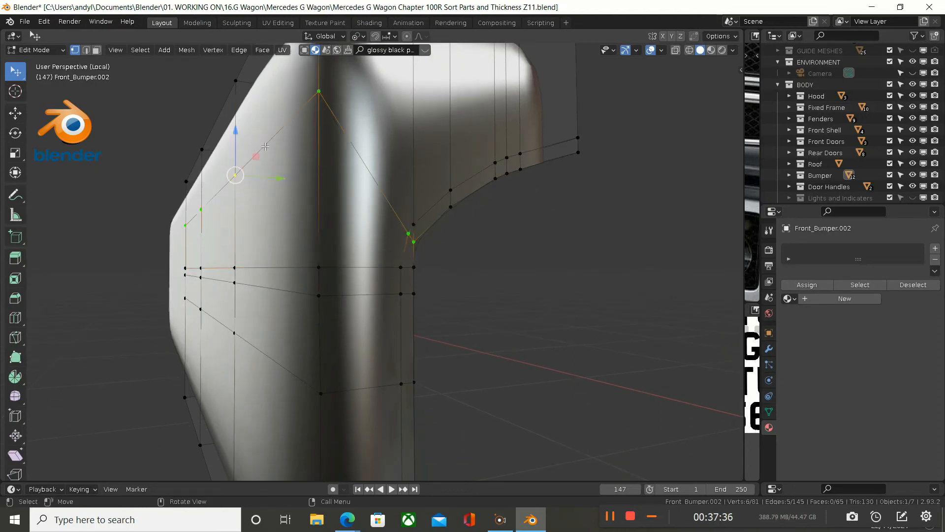
{"action": "left_click", "coordinate": [423, 245], "text": "shift"}
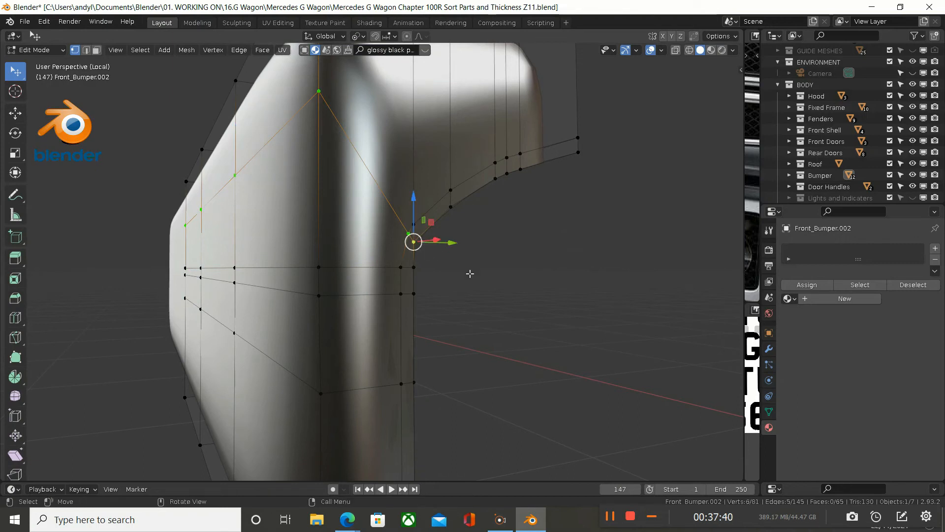
{"action": "key", "text": "s"}
{"action": "key", "text": "z"}
{"action": "key", "text": "0"}
{"action": "key", "text": "Return"}
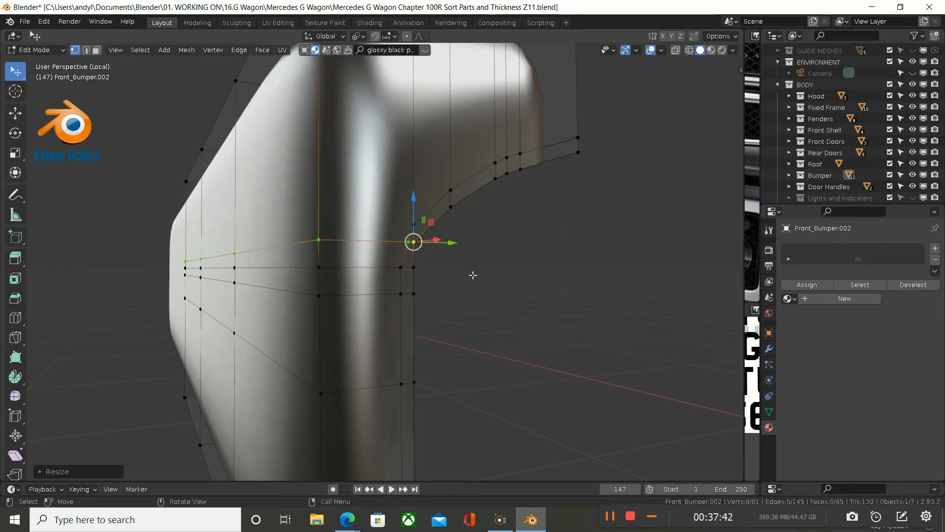
{"action": "middle_click_drag", "start_coordinate": [473, 274], "coordinate": [473, 329]}
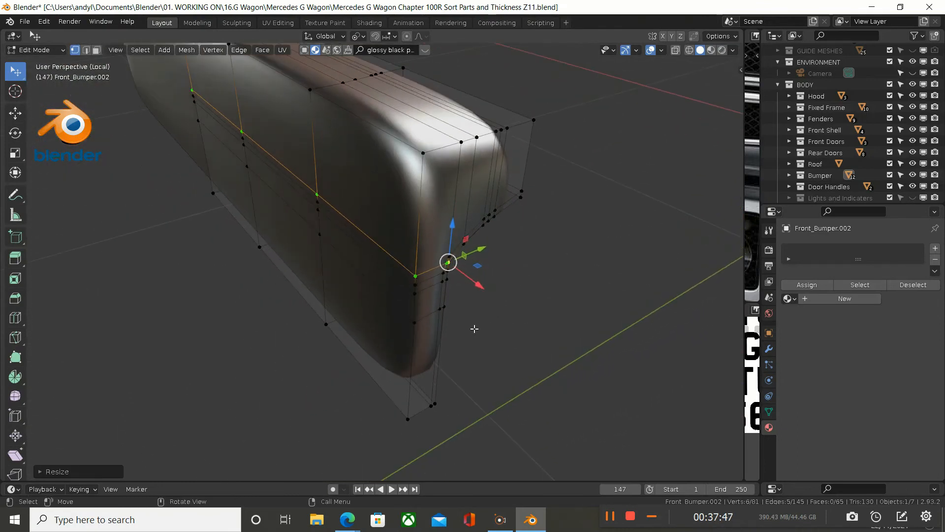
{"action": "left_click", "coordinate": [452, 143], "text": "alt"}
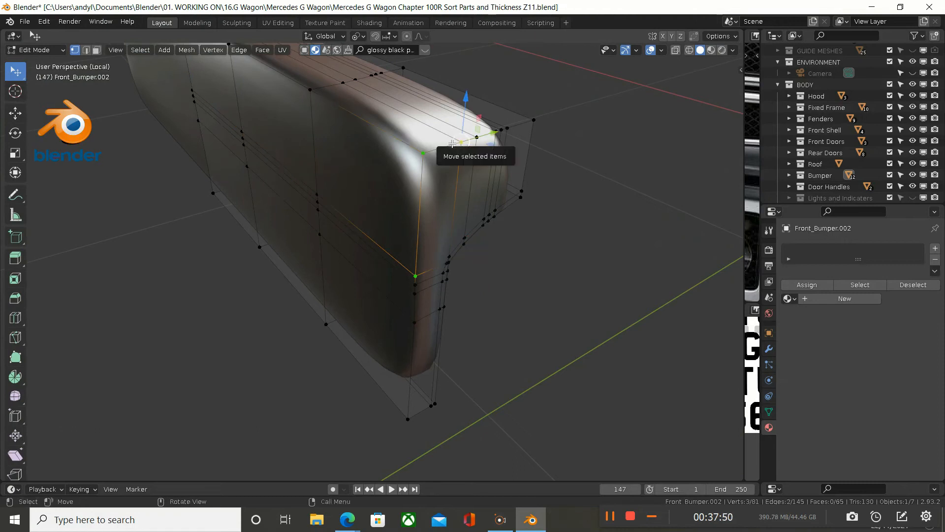
{"action": "left_click", "coordinate": [534, 120], "text": "ctrl"}
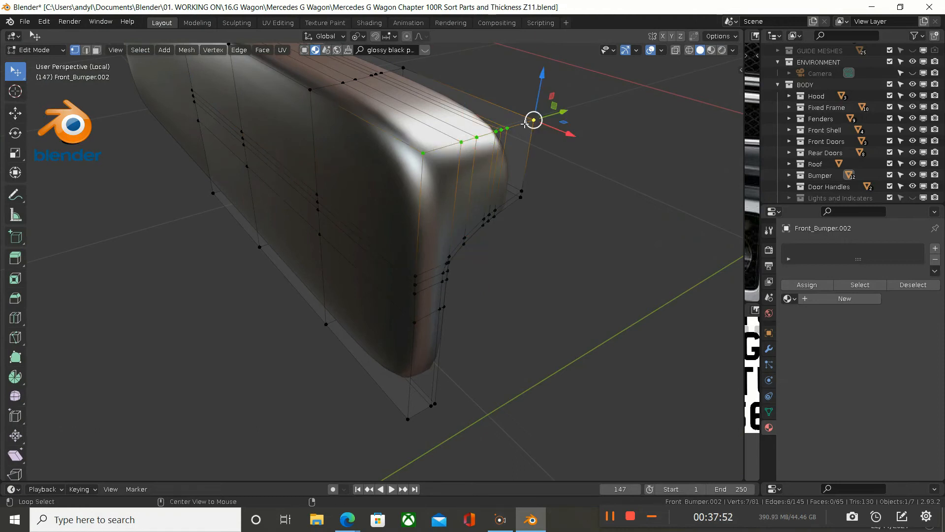
{"action": "left_click", "coordinate": [420, 189], "text": "alt+shift"}
{"action": "left_click", "coordinate": [409, 344], "text": "alt+shift"}
{"action": "left_click", "coordinate": [582, 324]}
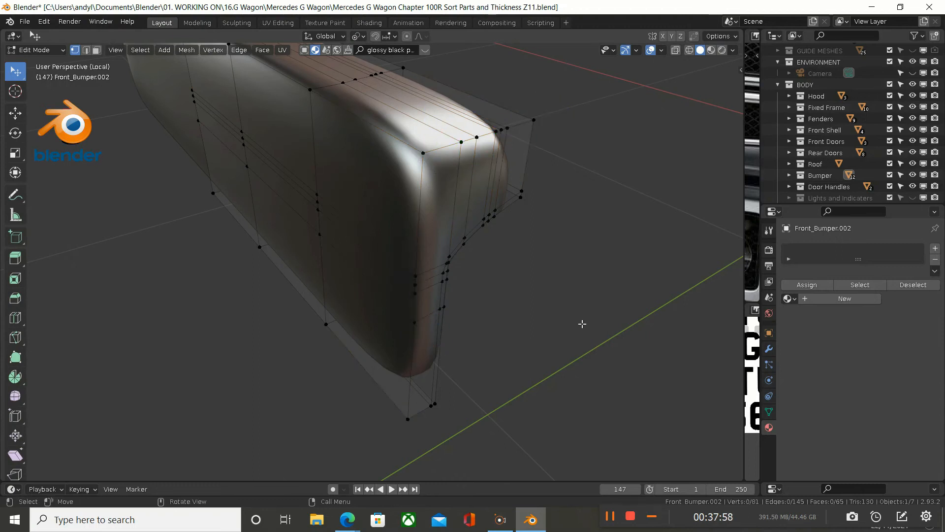
Step: Recalculate the normals of the plate mount's whole mesh and merge its vertices by distance
{"action": "key", "text": "a"}
{"action": "scroll", "coordinate": [594, 328], "scroll_direction": "down", "scroll_amount": 2}
{"action": "mouse_move", "coordinate": [574, 320]}
{"action": "middle_mouse_down"}
{"action": "mouse_move", "coordinate": [553, 344]}
{"action": "mouse_move", "coordinate": [546, 323]}
{"action": "mouse_move", "coordinate": [555, 322]}
{"action": "middle_mouse_up"}
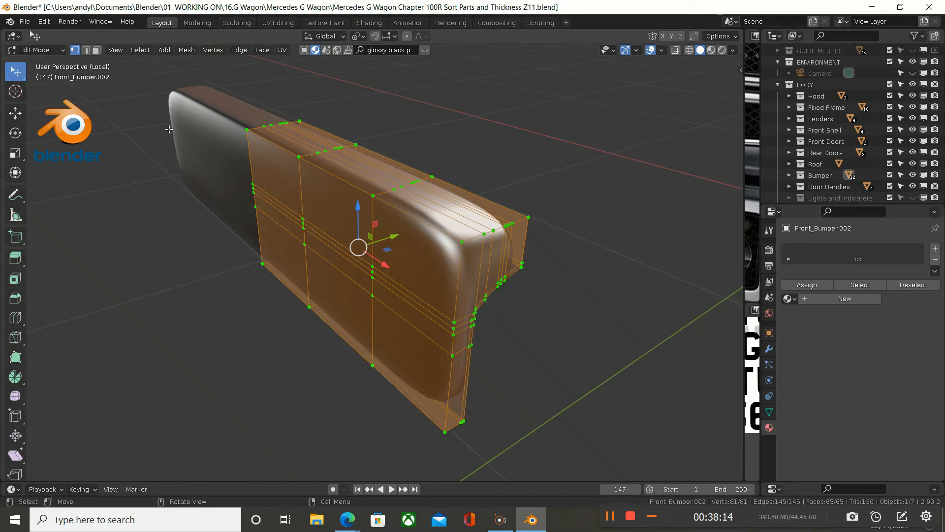
{"action": "key", "text": "shift+n"}
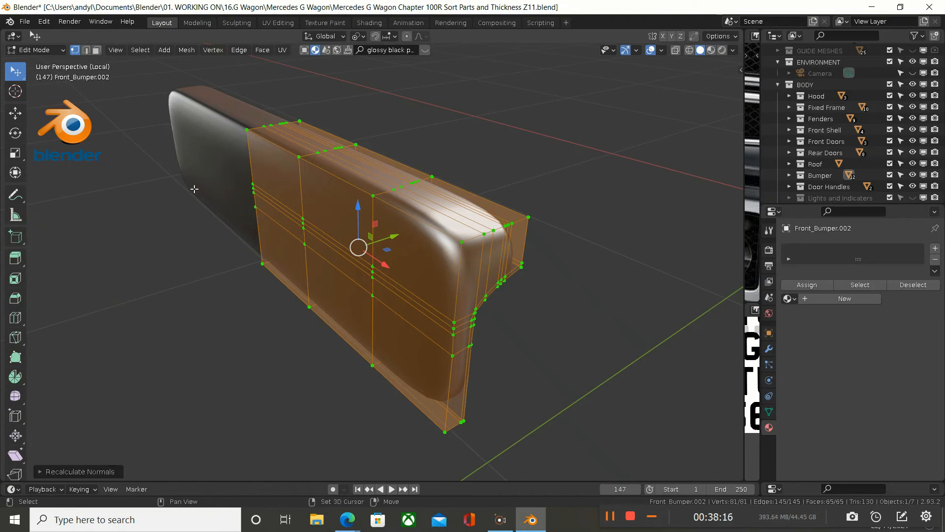
{"action": "left_click", "coordinate": [190, 51]}
{"action": "mouse_move", "coordinate": [223, 296]}
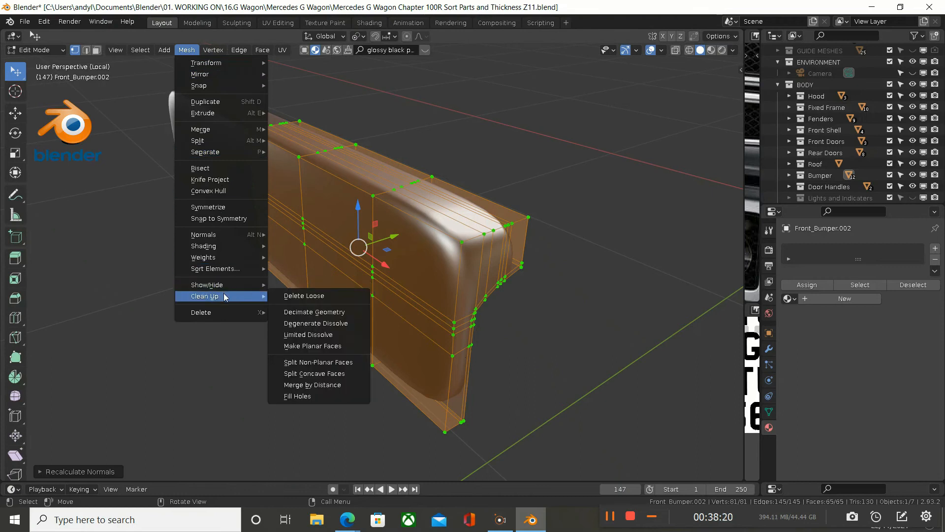
{"action": "left_click", "coordinate": [302, 385]}
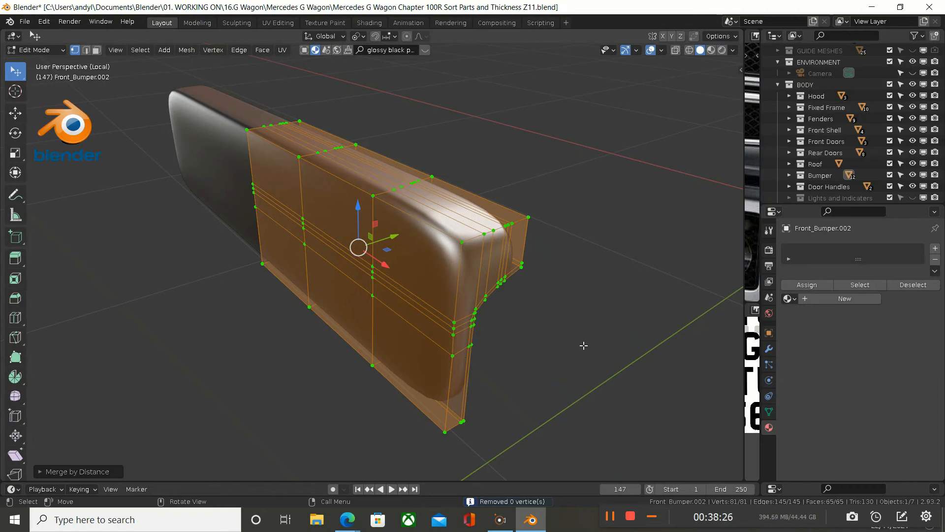
Step: Try to bevel the front vertical edge and upper end edge of the plate mount by 0.00513 m with 5 segments
{"action": "left_click", "coordinate": [453, 322], "text": "alt"}
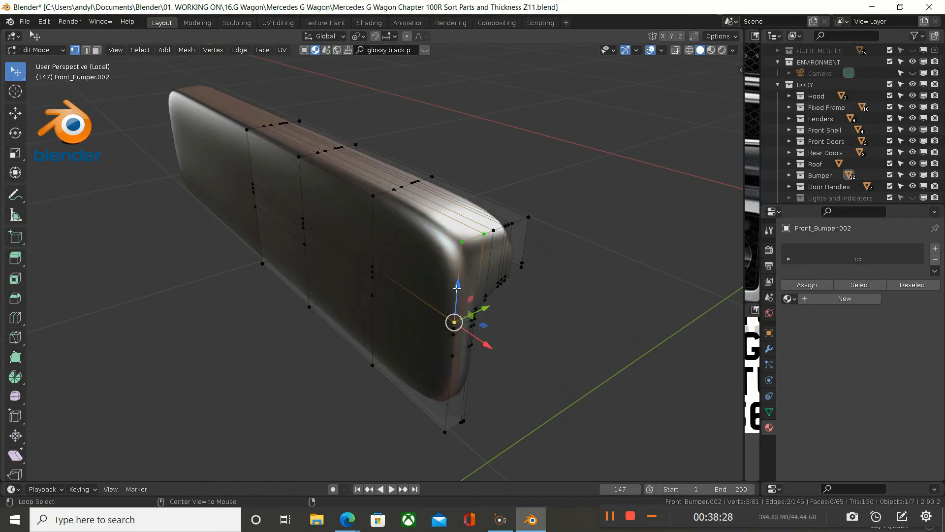
{"action": "left_click", "coordinate": [444, 391], "text": "alt+shift"}
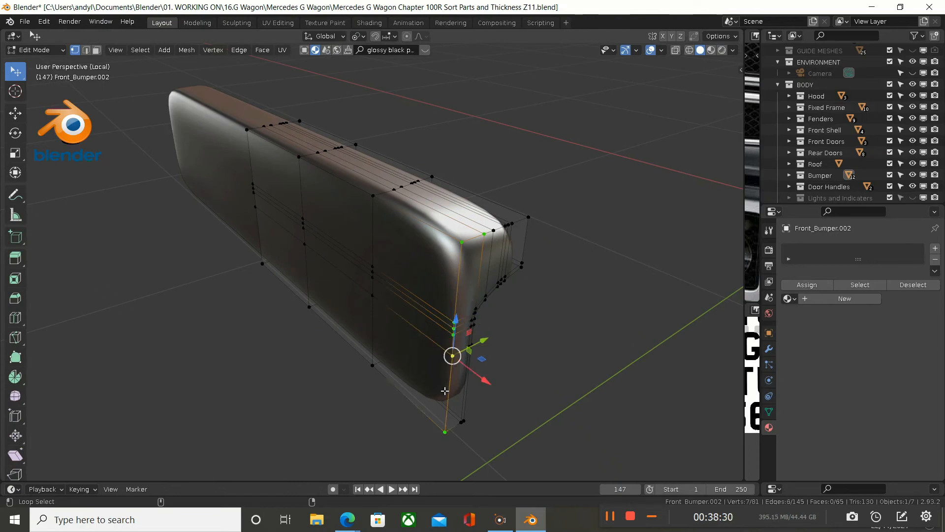
{"action": "left_click", "coordinate": [497, 231], "text": "alt+shift"}
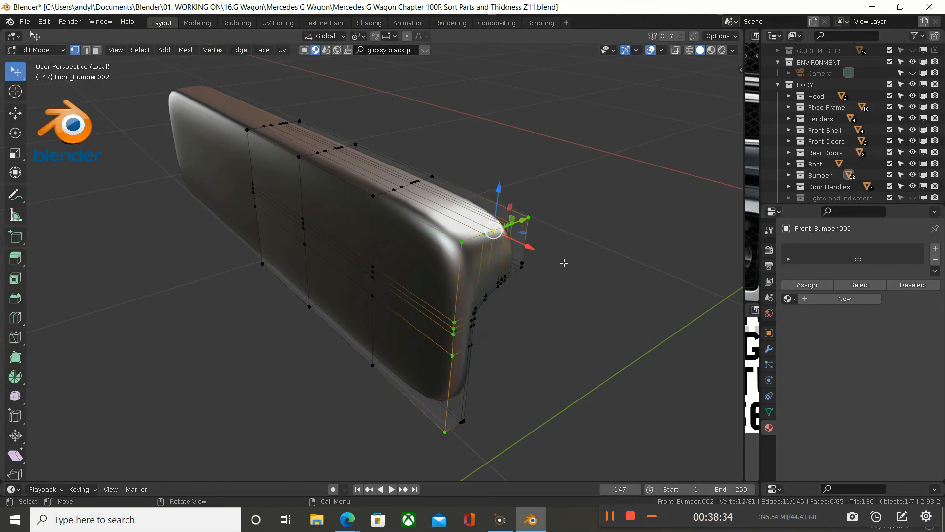
{"action": "scroll", "coordinate": [568, 264], "scroll_direction": "up", "scroll_amount": 1}
{"action": "key", "text": "ctrl+b"}
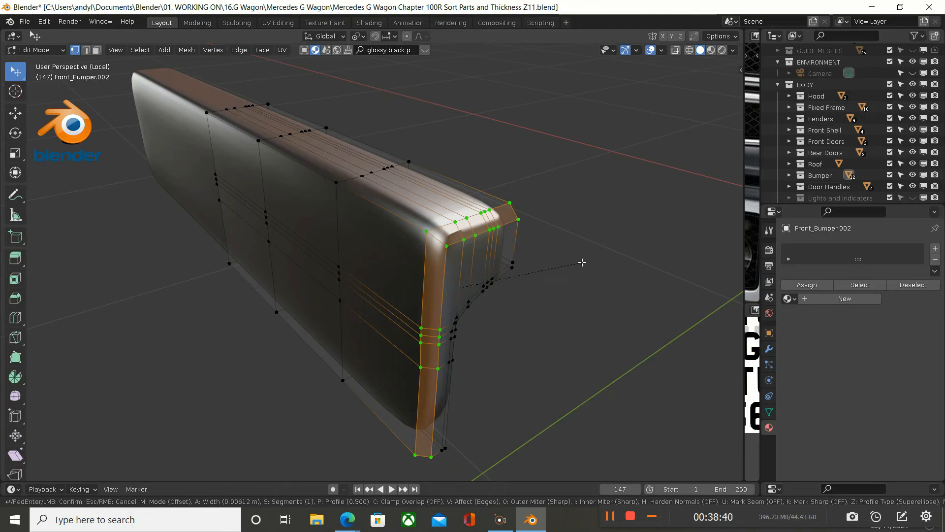
{"action": "left_click", "coordinate": [556, 251]}
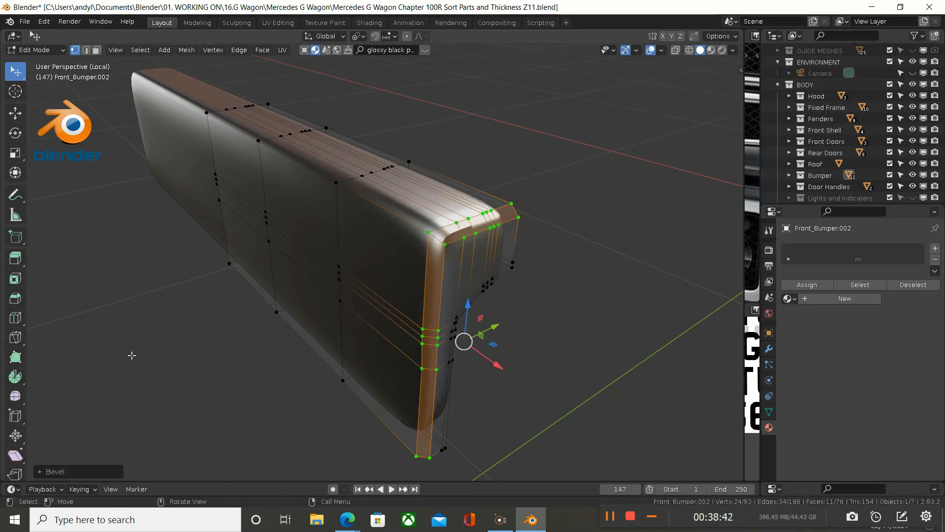
{"action": "left_click", "coordinate": [39, 471]}
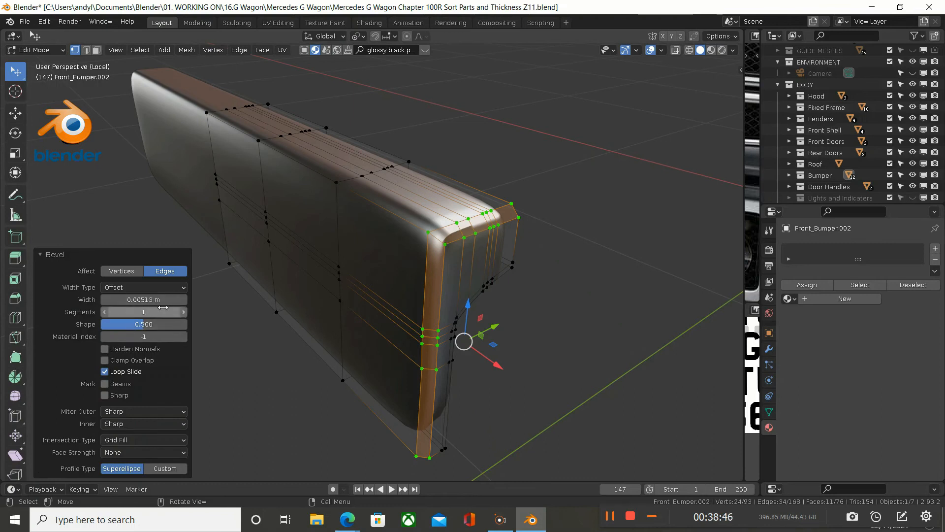
{"action": "left_click_drag", "start_coordinate": [163, 307], "coordinate": [194, 314]}
{"action": "left_click", "coordinate": [581, 263]}
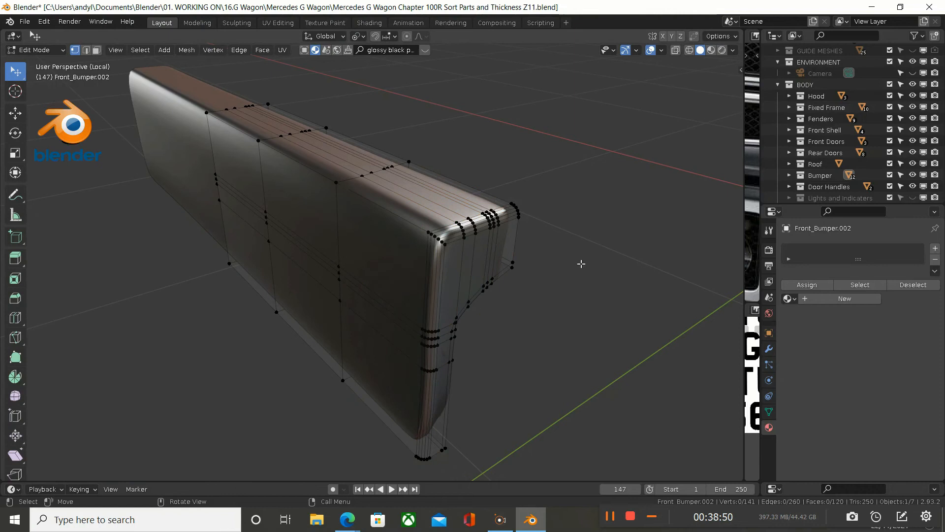
Step: Inspect the bevelled plate mount's end, back and lower corner, and collapse the Subdivision modifier's settings
{"action": "key", "text": "Tab"}
{"action": "middle_click_drag", "start_coordinate": [581, 264], "coordinate": [691, 308]}
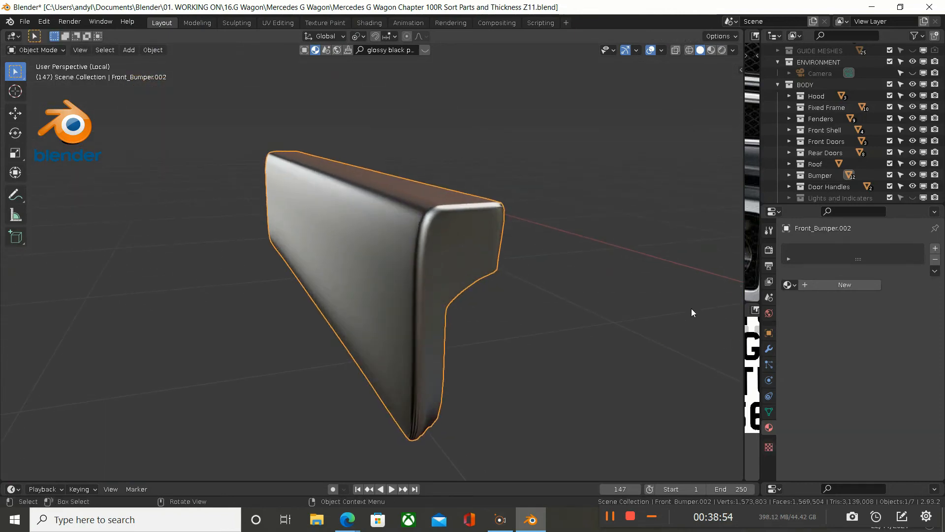
{"action": "left_click", "coordinate": [769, 349]}
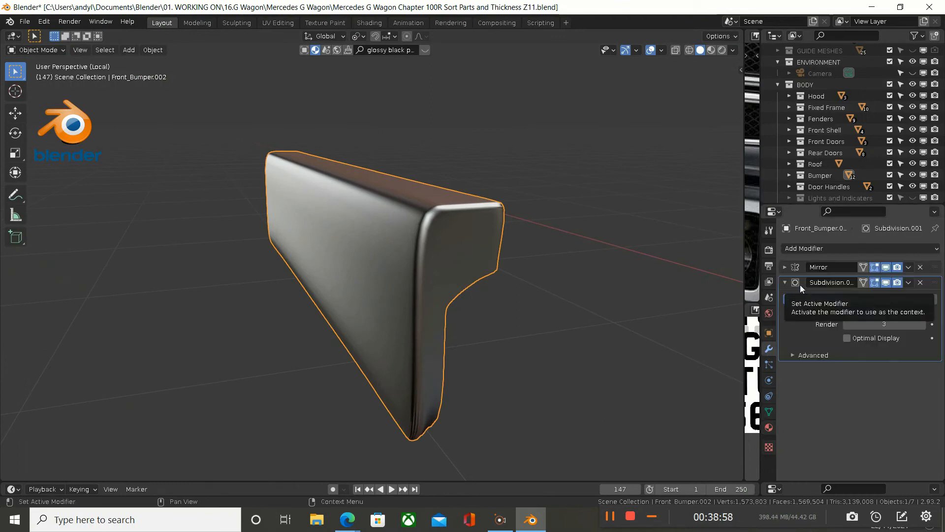
{"action": "left_click", "coordinate": [784, 287]}
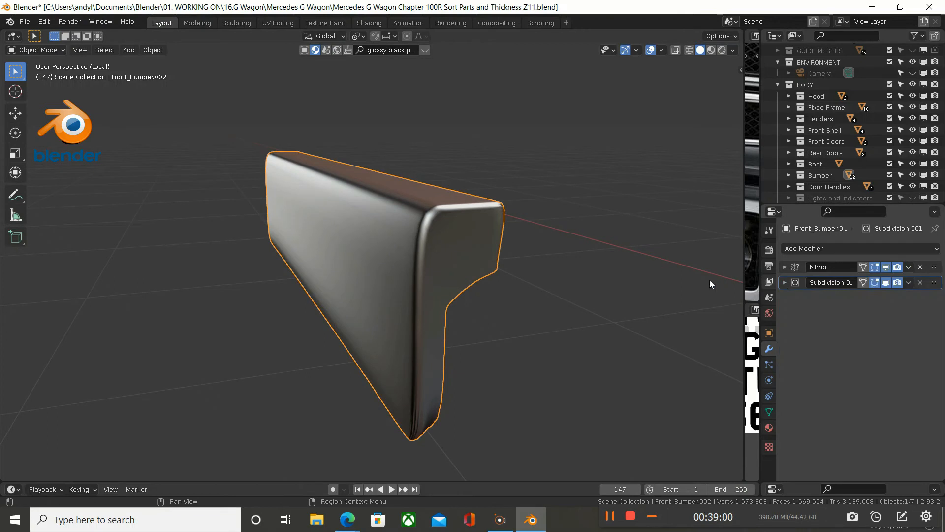
{"action": "middle_click_drag", "start_coordinate": [433, 286], "coordinate": [300, 291]}
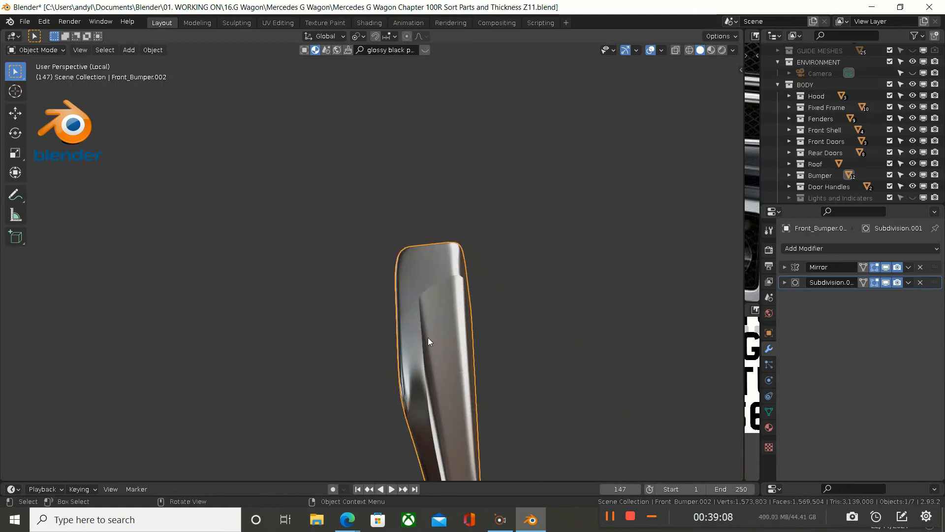
{"action": "middle_click_drag", "start_coordinate": [427, 338], "coordinate": [447, 344]}
{"action": "key", "text": "Tab"}
{"action": "middle_click_drag", "start_coordinate": [406, 382], "coordinate": [317, 416]}
{"action": "middle_click_drag", "start_coordinate": [370, 373], "coordinate": [295, 443]}
{"action": "middle_click_drag", "start_coordinate": [373, 338], "coordinate": [385, 361]}
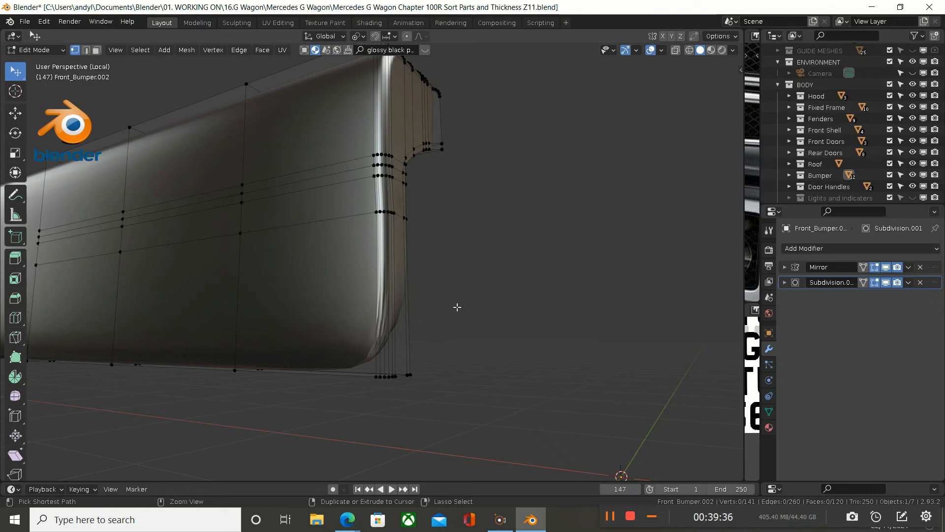
Step: Undo the bevel on the plate mount's end edges
{"action": "key", "text": "ctrl+z"}
{"action": "key", "text": "ctrl+z"}
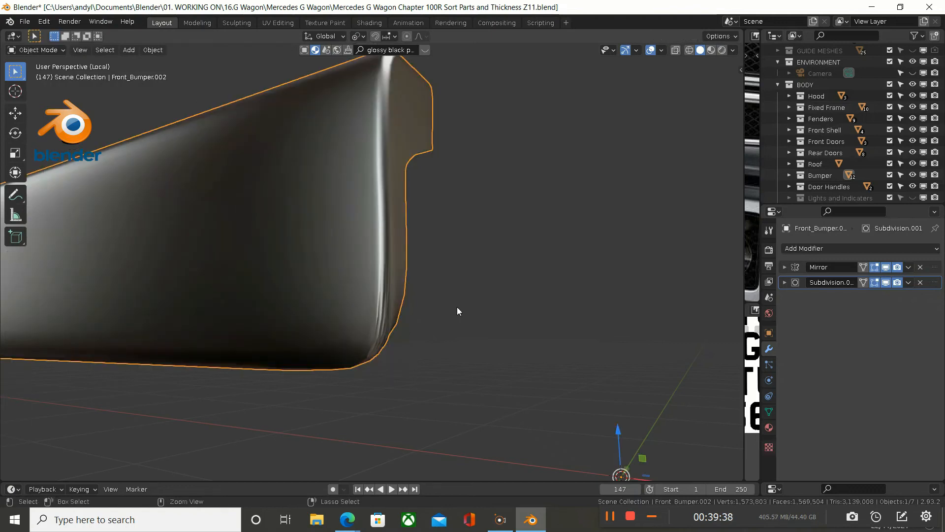
{"action": "key", "text": "ctrl+z"}
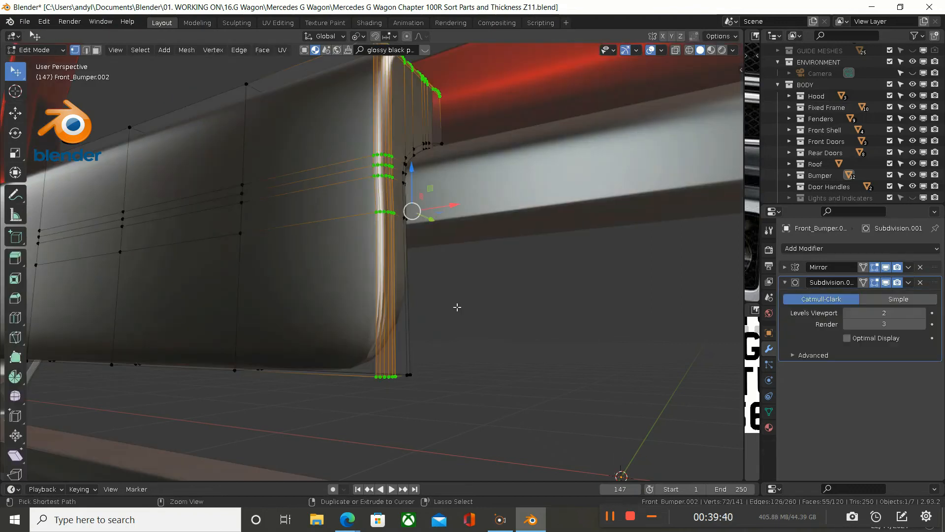
{"action": "key", "text": "ctrl+z"}
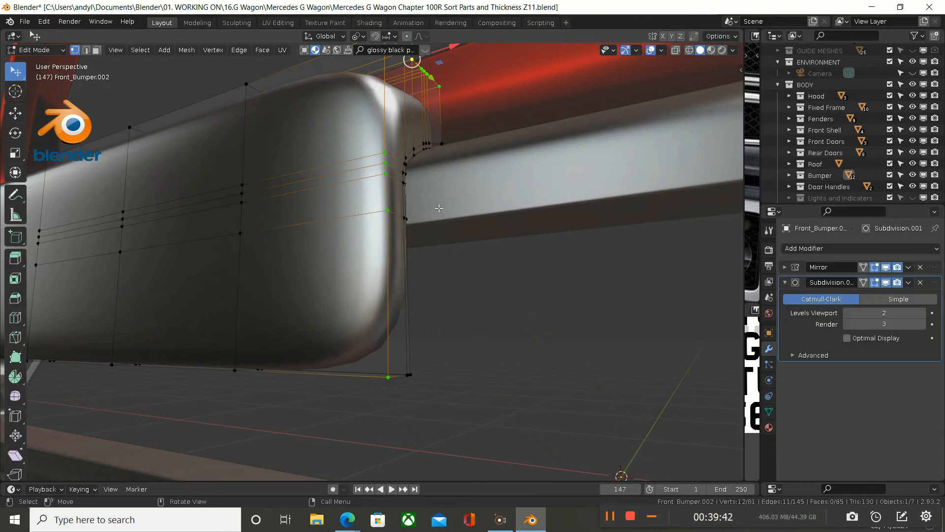
Step: Select only the upper and lower corner edges running front to back at the plate mount's end, excluding the front vertical edge
{"action": "middle_click_drag", "start_coordinate": [407, 178], "coordinate": [404, 248], "text": "shift"}
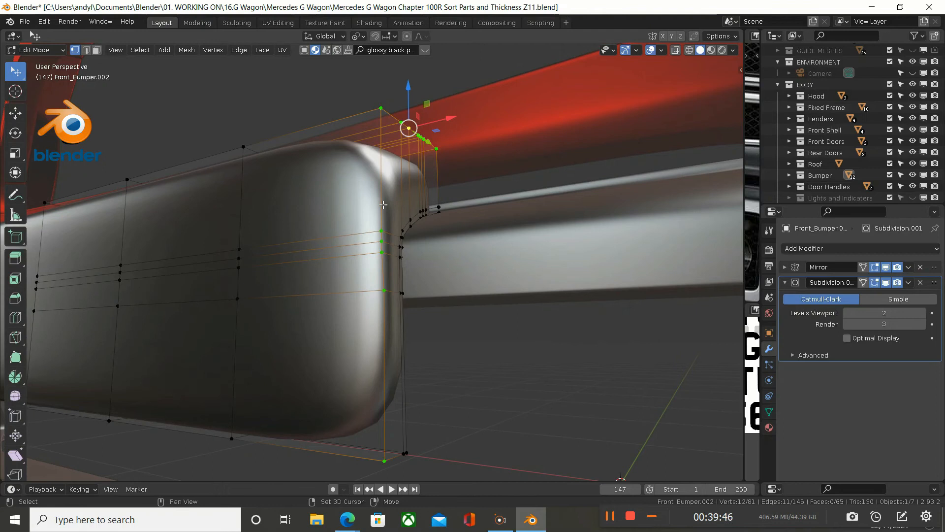
{"action": "left_click", "coordinate": [383, 204], "text": "alt+shift"}
{"action": "left_click", "coordinate": [383, 336], "text": "alt+shift"}
{"action": "middle_click_drag", "start_coordinate": [407, 406], "coordinate": [386, 427]}
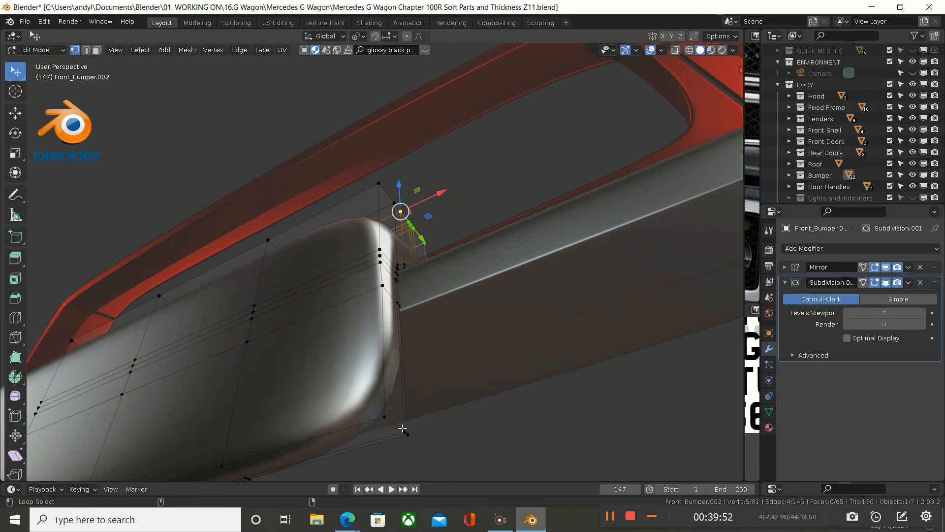
{"action": "left_click", "coordinate": [398, 426], "text": "alt+shift"}
{"action": "middle_click_drag", "start_coordinate": [468, 391], "coordinate": [458, 438]}
{"action": "left_click", "coordinate": [336, 443], "text": "alt+shift"}
{"action": "scroll", "coordinate": [412, 446], "scroll_direction": "down", "scroll_amount": 2}
{"action": "middle_click_drag", "start_coordinate": [412, 445], "coordinate": [437, 374]}
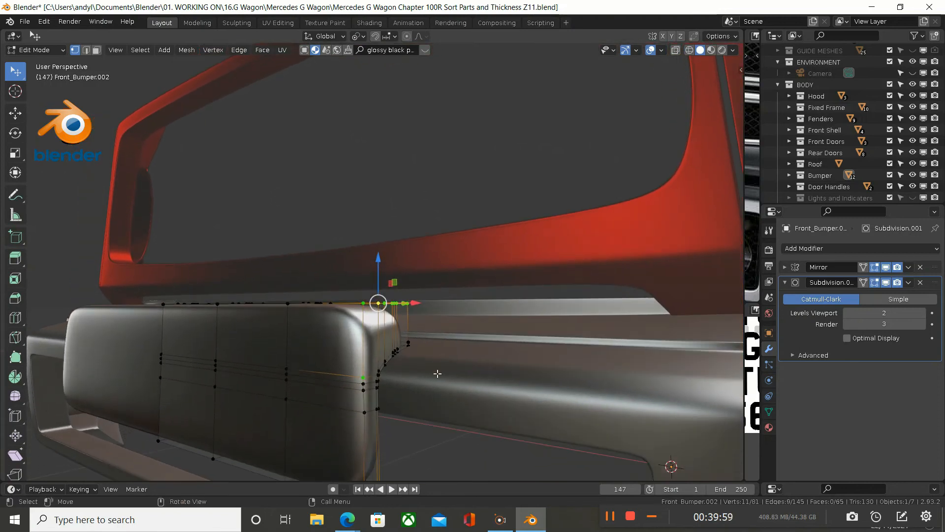
{"action": "left_click", "coordinate": [364, 378], "text": "shift"}
{"action": "middle_click_drag", "start_coordinate": [422, 399], "coordinate": [425, 409]}
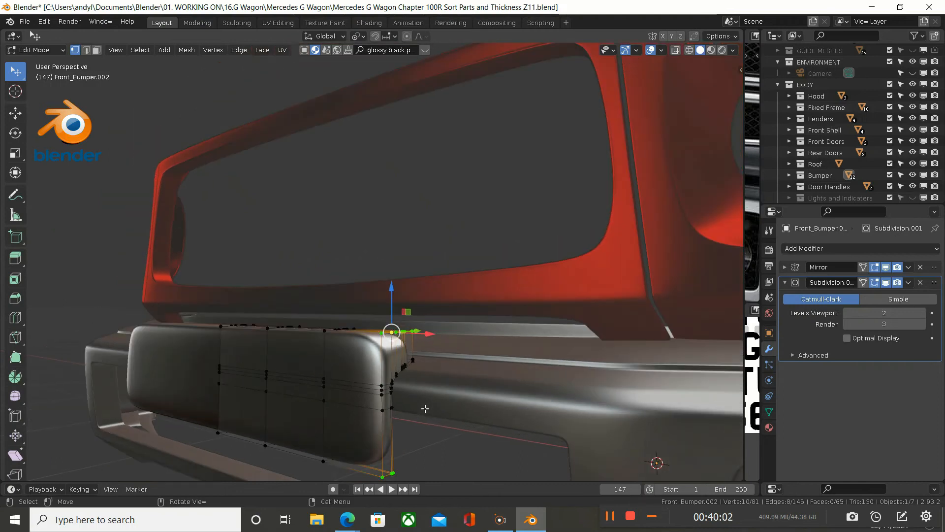
Step: Try to bevel the selected upper and lower corner edges by 0.0058 m with 5 segments
{"action": "key", "text": "ctrl+b"}
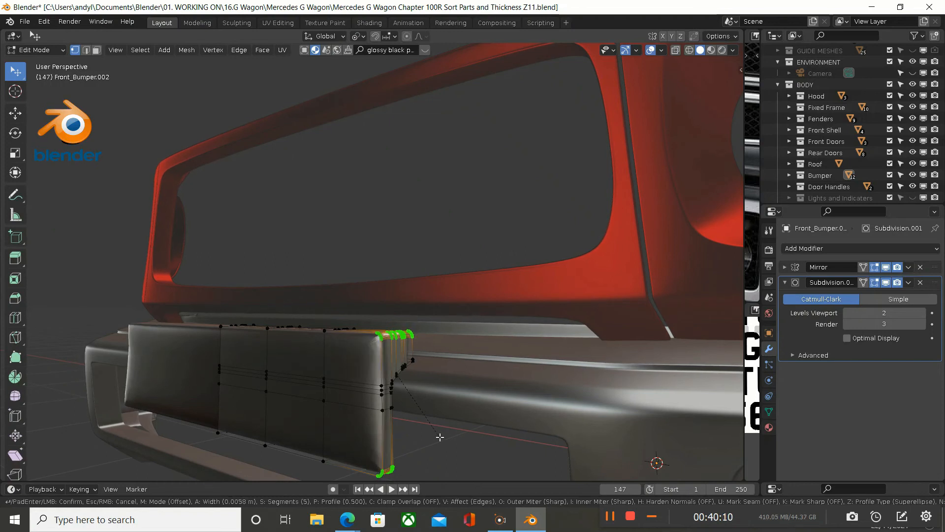
{"action": "left_click", "coordinate": [439, 436]}
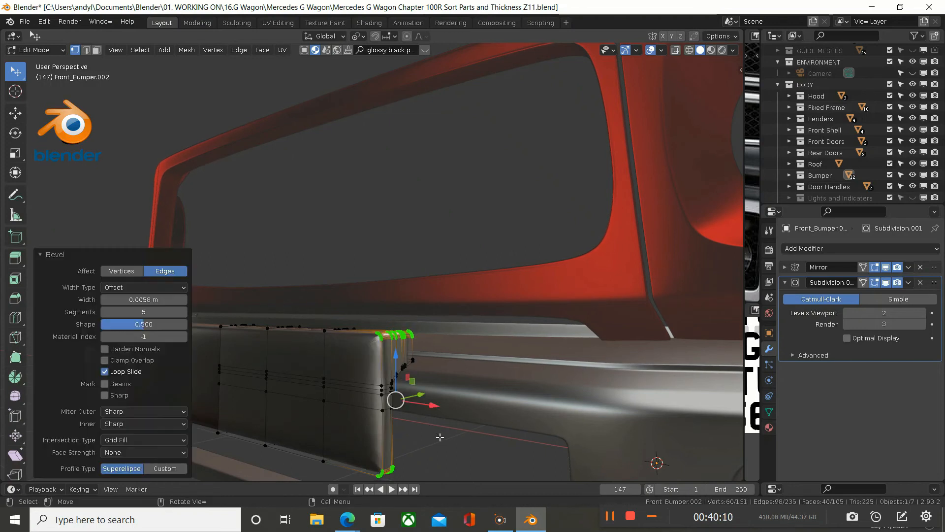
{"action": "left_click", "coordinate": [111, 193]}
{"action": "middle_click_drag", "start_coordinate": [321, 266], "coordinate": [397, 384]}
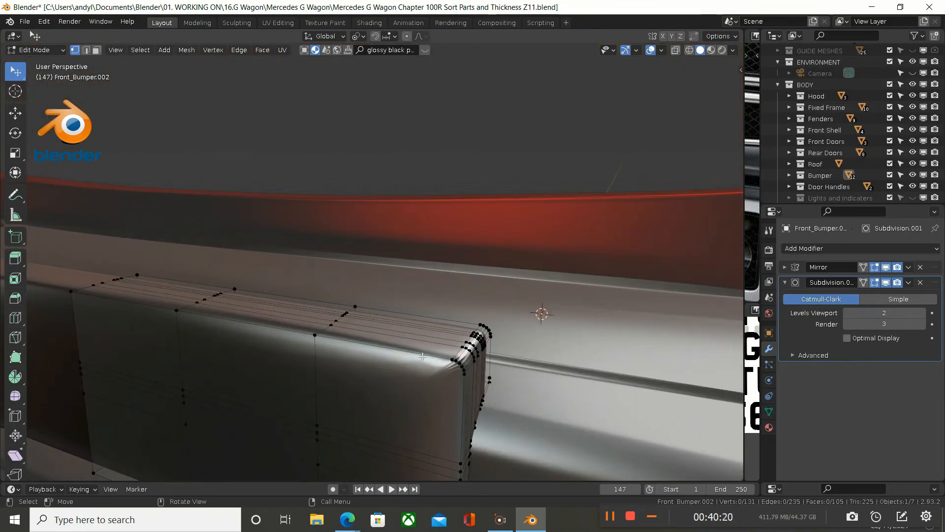
{"action": "key", "text": "ctrl+r"}
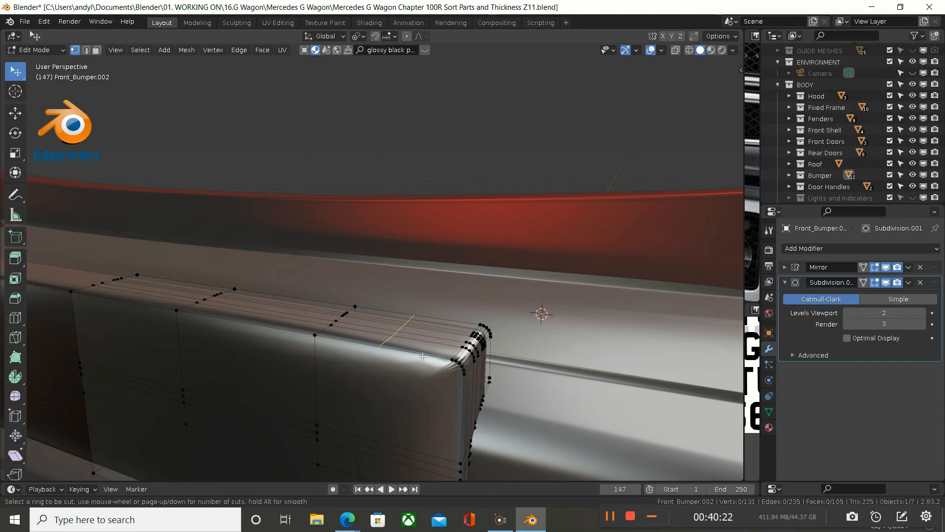
{"action": "mouse_move", "coordinate": [477, 354]}
{"action": "middle_mouse_down"}
{"action": "mouse_move", "coordinate": [473, 308]}
{"action": "mouse_move", "coordinate": [443, 323]}
{"action": "mouse_move", "coordinate": [483, 346]}
{"action": "middle_mouse_up"}
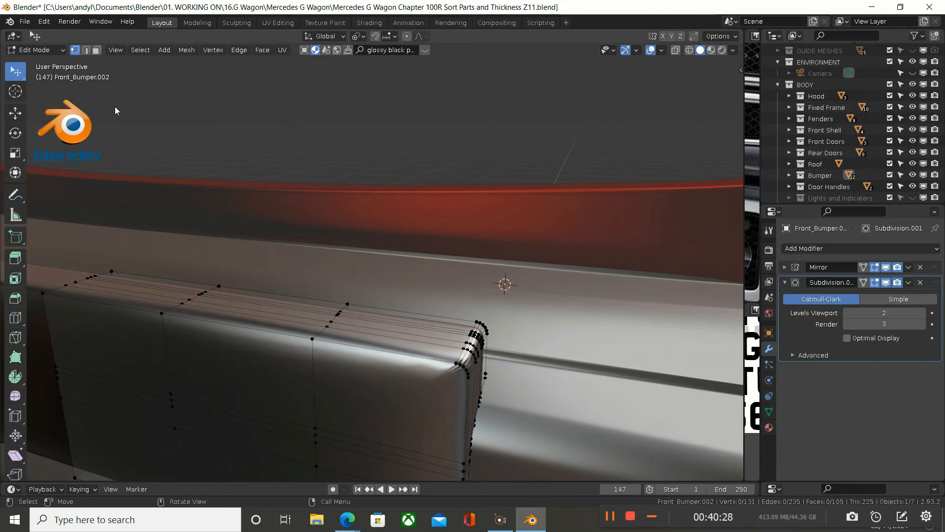
Step: Shade the plate mount smooth in Object Mode and inspect its bevelled upper corner
{"action": "key", "text": "Tab"}
{"action": "left_click", "coordinate": [154, 49]}
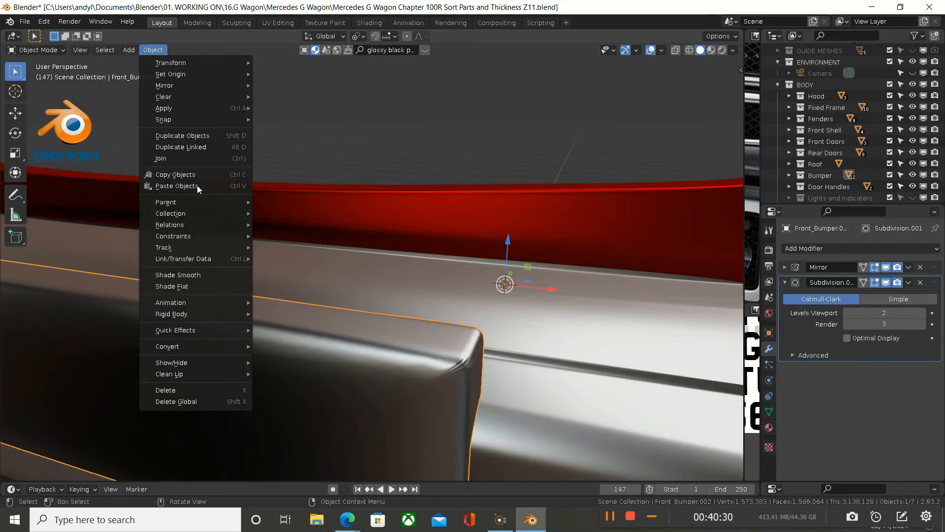
{"action": "left_click", "coordinate": [198, 274]}
{"action": "middle_click_drag", "start_coordinate": [227, 262], "coordinate": [235, 228]}
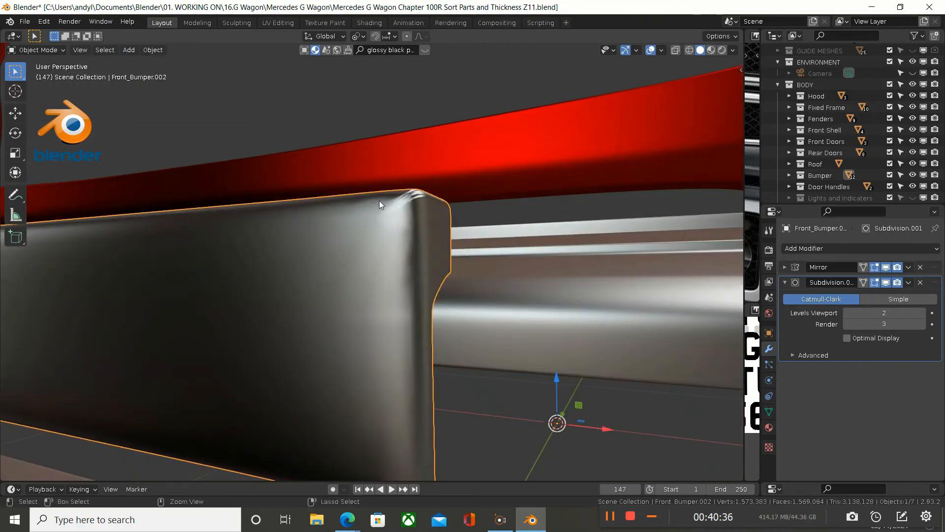
Step: Undo the smooth shading and the bevel on the upper and lower corner edges
{"action": "key", "text": "Tab"}
{"action": "key", "text": "ctrl+z"}
{"action": "key", "text": "ctrl+z"}
{"action": "key", "text": "ctrl+z"}
{"action": "key", "text": "ctrl+z"}
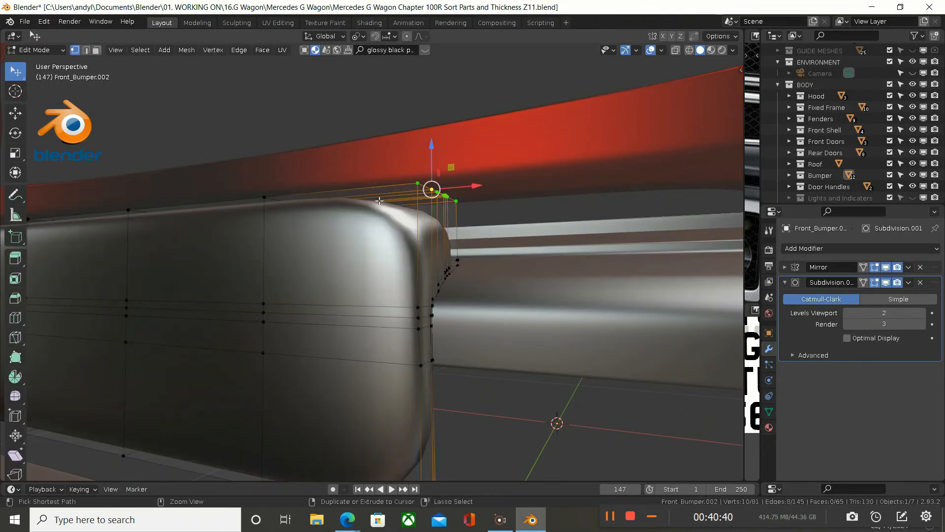
{"action": "middle_click_drag", "start_coordinate": [379, 200], "coordinate": [381, 250]}
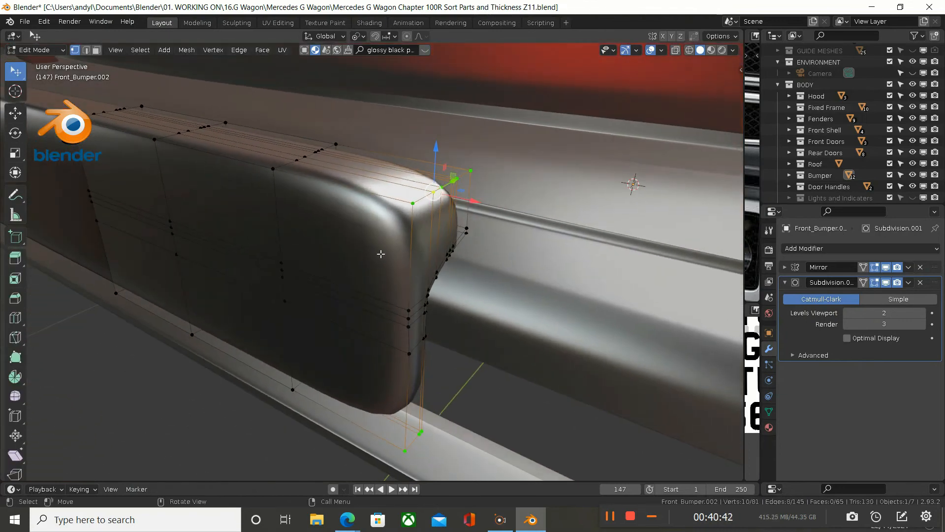
{"action": "key", "text": "ctrl+r"}
{"action": "key", "text": "Escape"}
{"action": "middle_click_drag", "start_coordinate": [411, 228], "coordinate": [372, 229]}
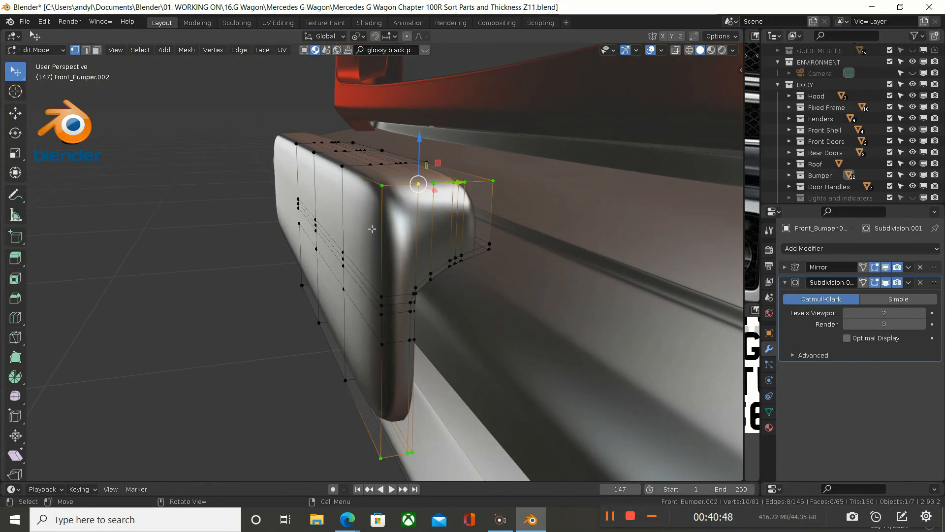
Step: Recalculate normals for the entire plate mount mesh and merge its vertices by distance at 0.0001 m
{"action": "left_click", "coordinate": [205, 285]}
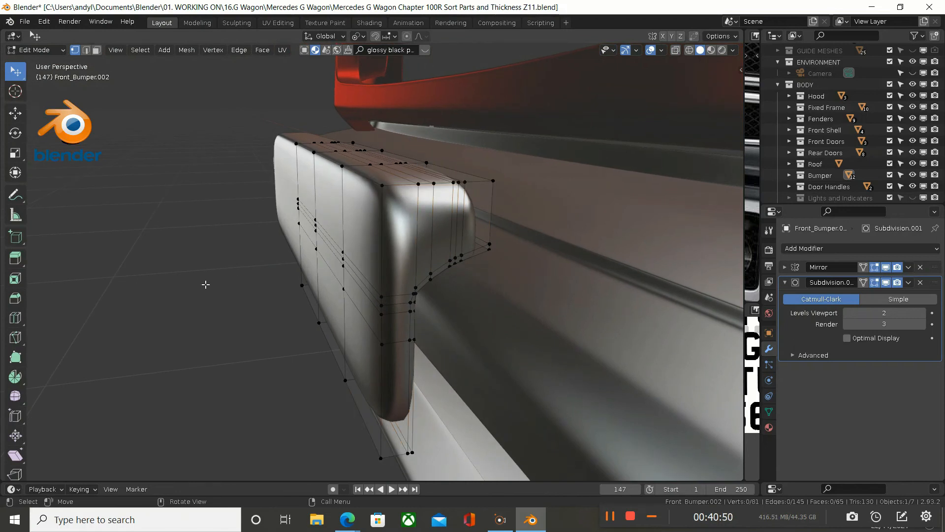
{"action": "key", "text": "a"}
{"action": "key", "text": "shift+n"}
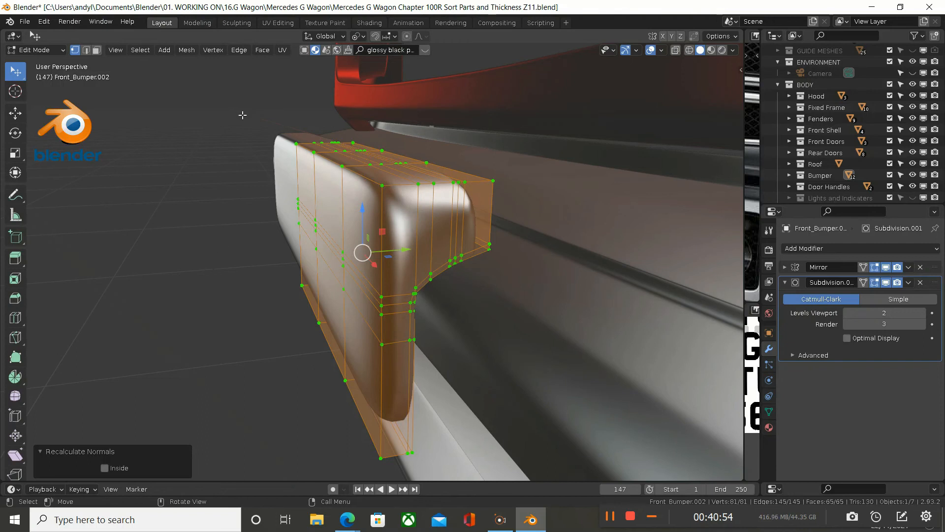
{"action": "left_click", "coordinate": [187, 50]}
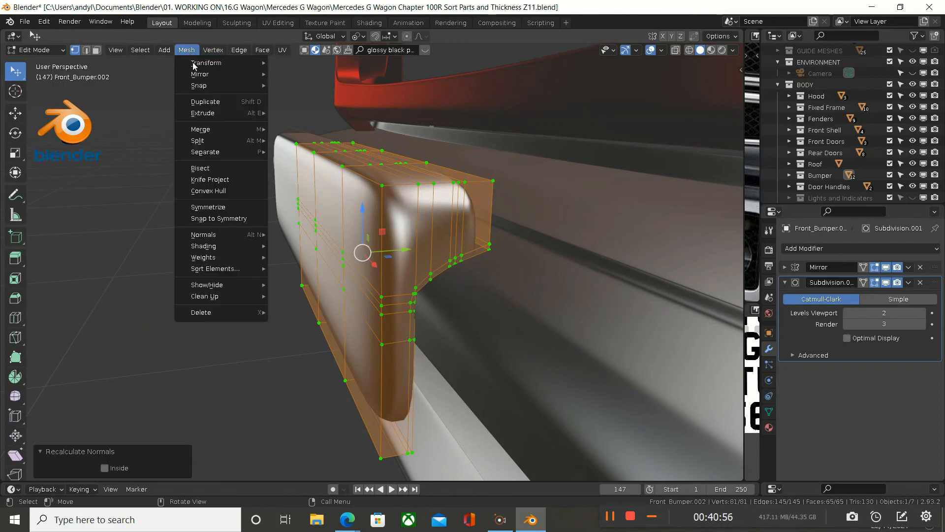
{"action": "mouse_move", "coordinate": [220, 296]}
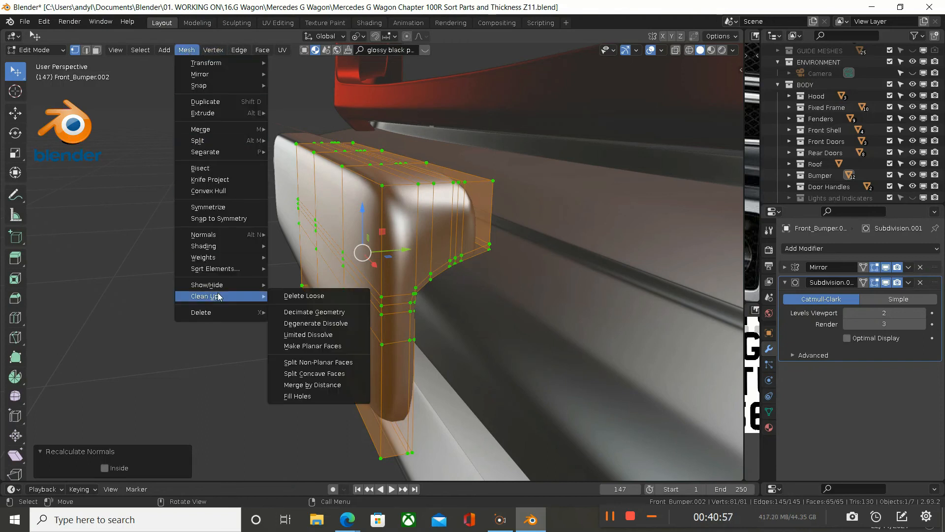
{"action": "left_click", "coordinate": [298, 384]}
Step: Add a vertical loop cut around the plate mount near its outer end, slid toward the end with a factor of about -0.544
{"action": "middle_click_drag", "start_coordinate": [362, 321], "coordinate": [368, 290]}
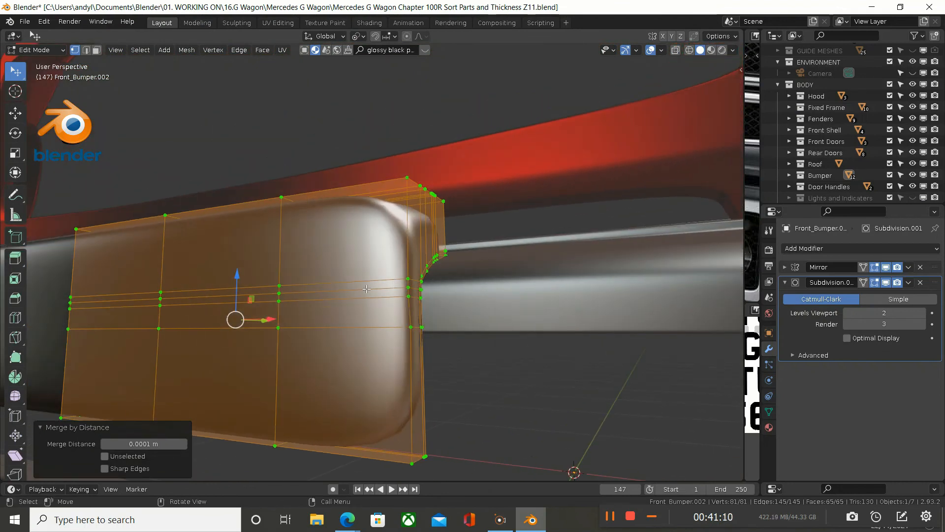
{"action": "key", "text": "ctrl+r"}
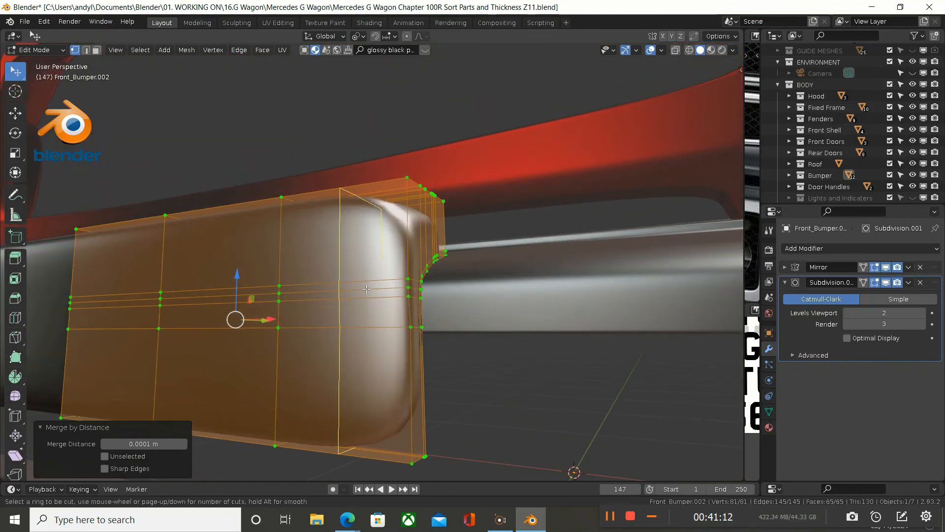
{"action": "left_click", "coordinate": [367, 289]}
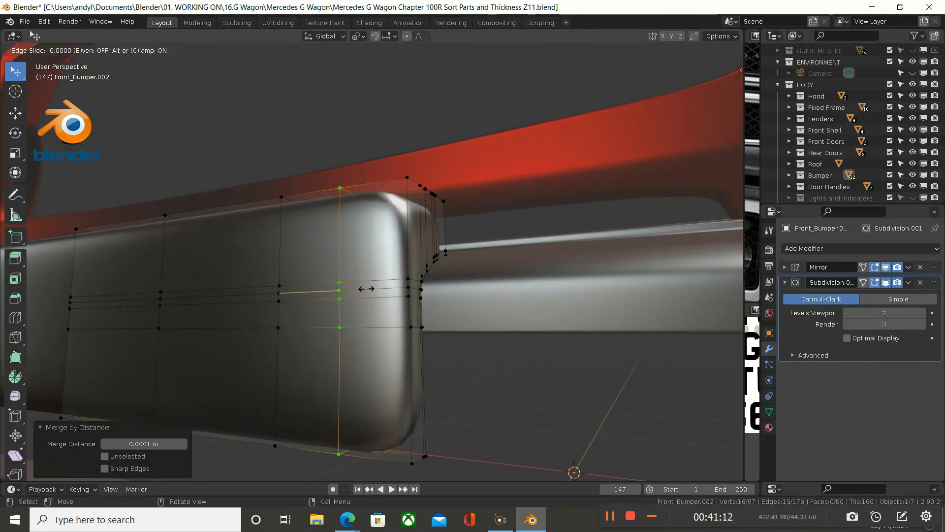
{"action": "left_click", "coordinate": [397, 297]}
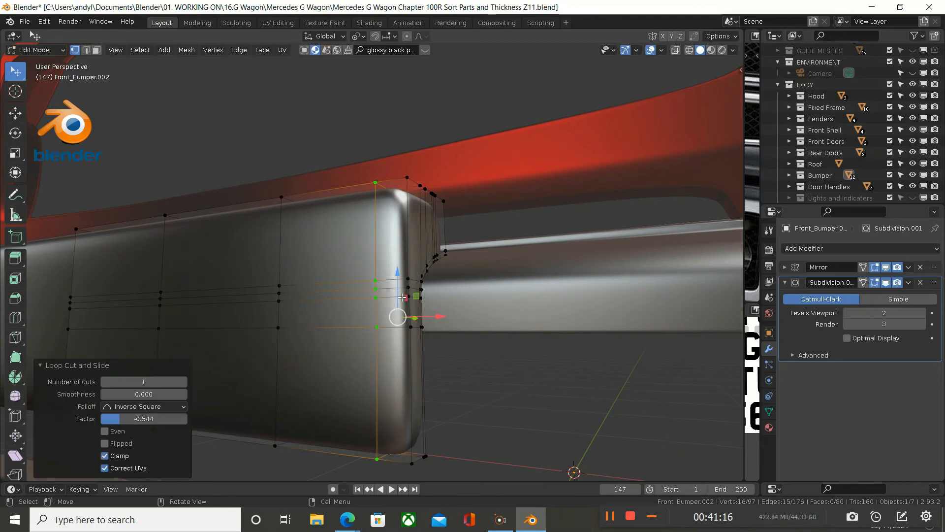
{"action": "middle_click_drag", "start_coordinate": [394, 300], "coordinate": [373, 251]}
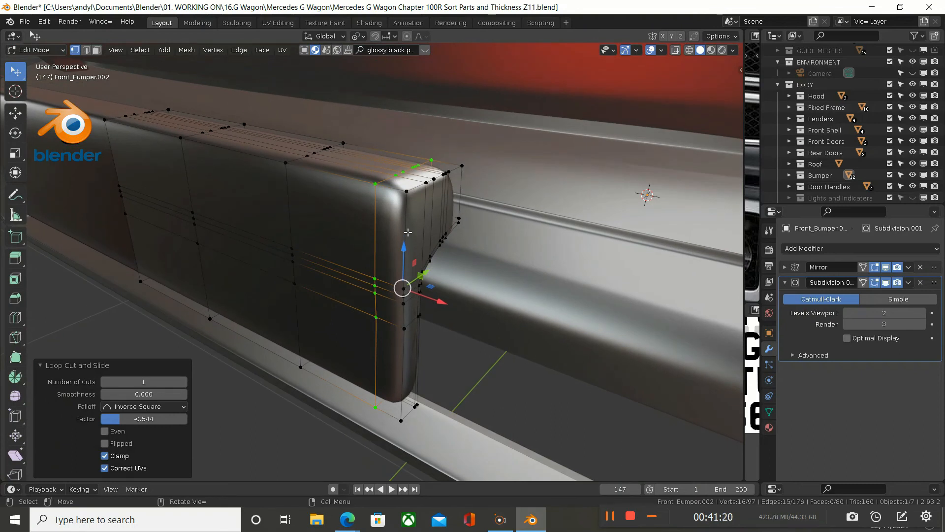
{"action": "key", "text": "ctrl+r"}
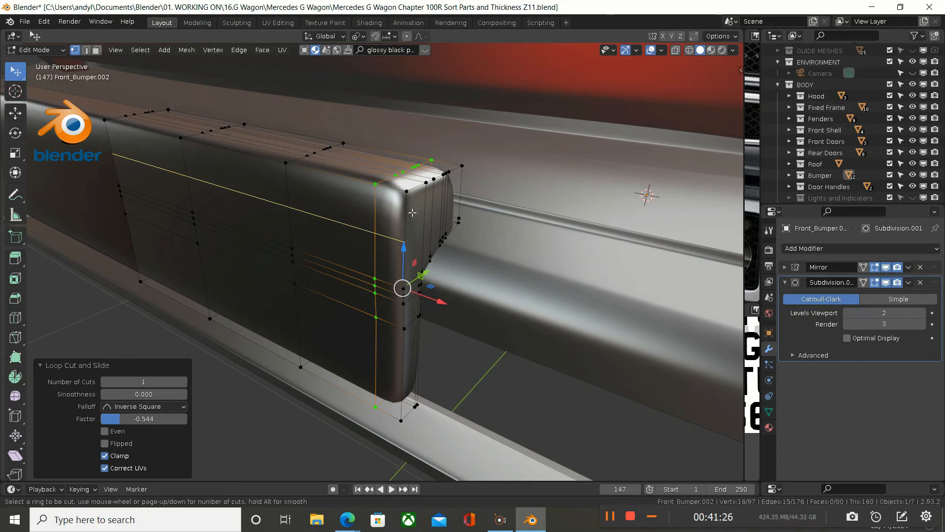
{"action": "key", "text": "Escape"}
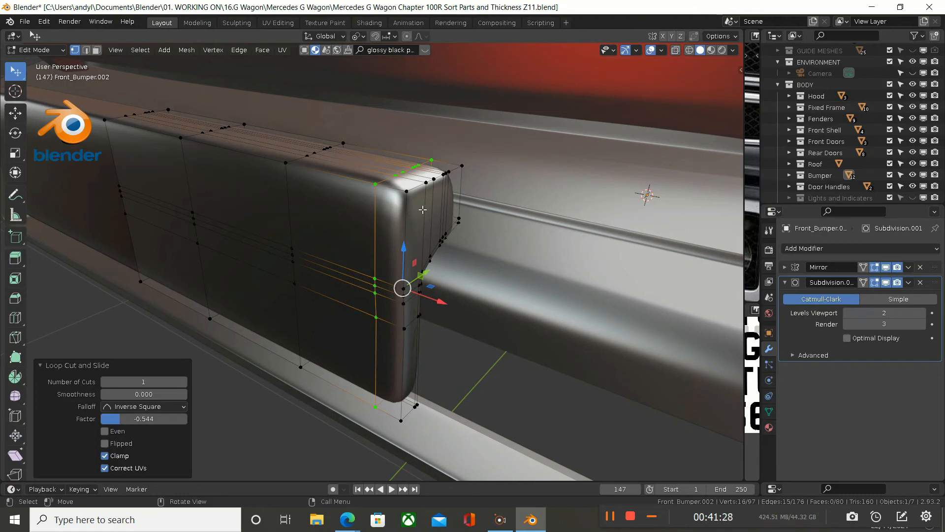
{"action": "key", "text": "ctrl+r"}
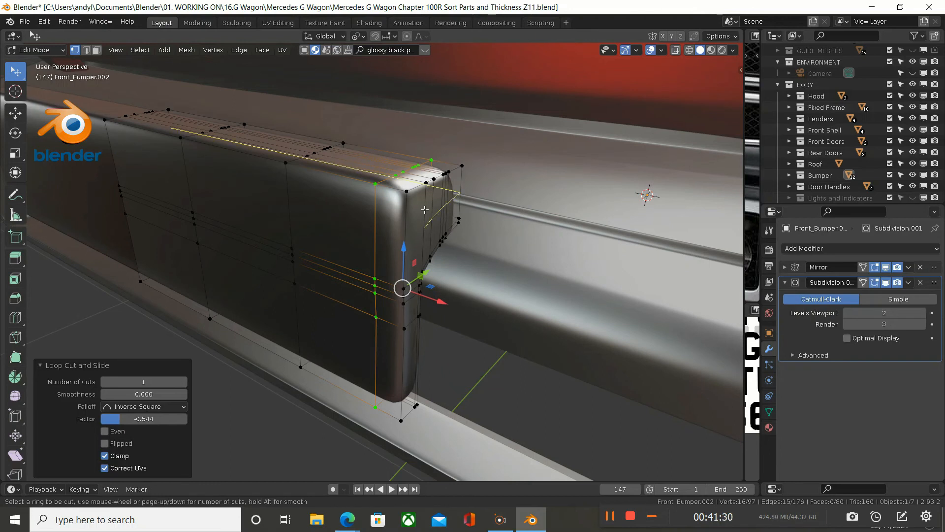
{"action": "key", "text": "Escape"}
Step: Merge the two neighbouring vertices at the inner bend of the plate mount's end face, using At Last on the lower one
{"action": "mouse_move", "coordinate": [426, 219]}
{"action": "middle_mouse_down"}
{"action": "mouse_move", "coordinate": [429, 233]}
{"action": "mouse_move", "coordinate": [436, 205]}
{"action": "middle_mouse_up"}
{"action": "scroll", "coordinate": [428, 234], "scroll_direction": "up", "scroll_amount": 4}
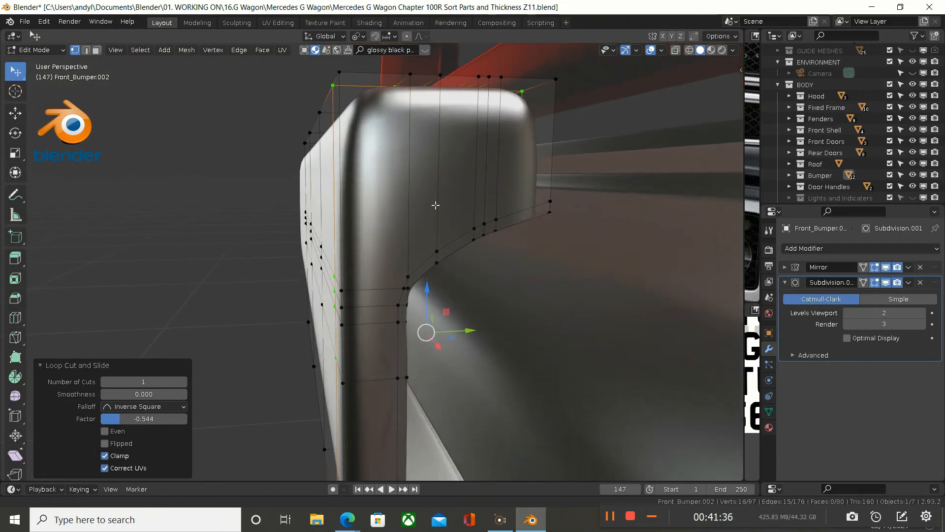
{"action": "scroll", "coordinate": [433, 239], "scroll_direction": "up", "scroll_amount": 2}
{"action": "middle_click_drag", "start_coordinate": [429, 252], "coordinate": [392, 279]}
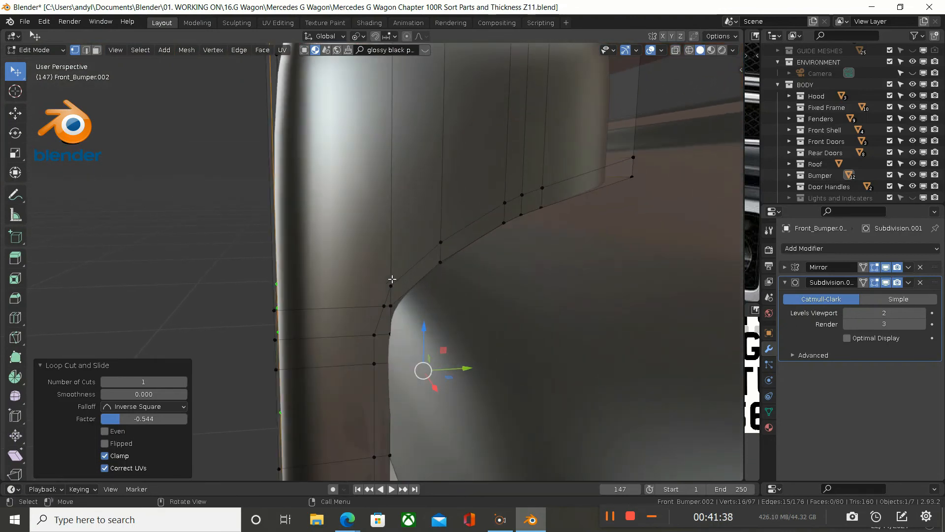
{"action": "left_click", "coordinate": [390, 283]}
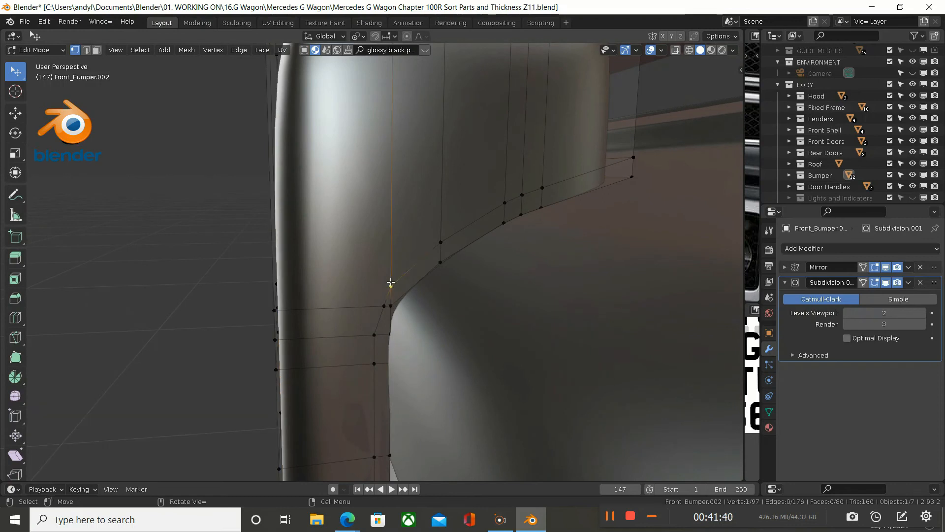
{"action": "left_click", "coordinate": [391, 303], "text": "shift"}
{"action": "left_click", "coordinate": [381, 284]}
{"action": "left_click", "coordinate": [380, 305], "text": "shift"}
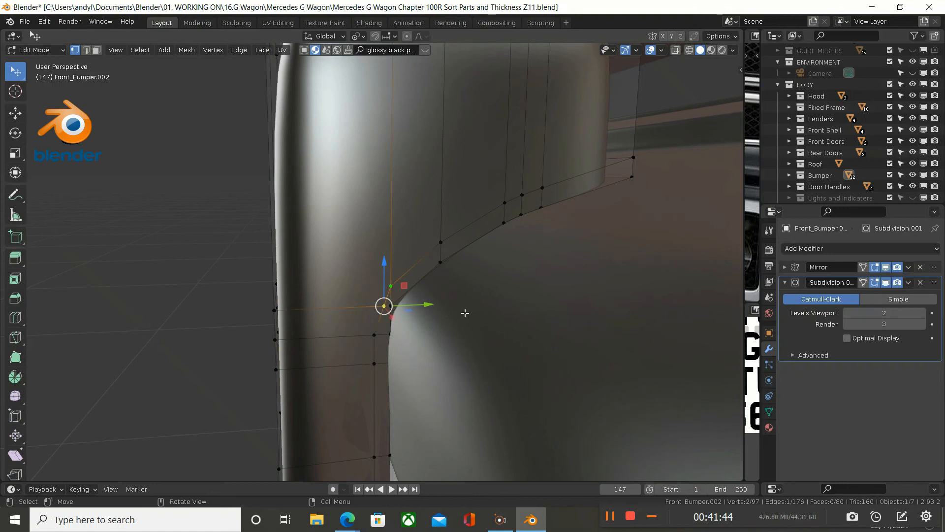
{"action": "key", "text": "m"}
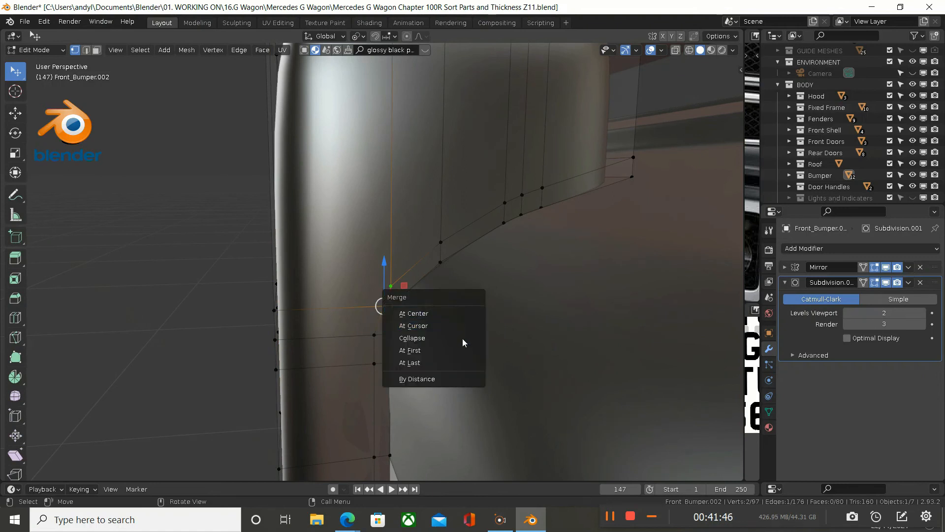
{"action": "left_click", "coordinate": [461, 369]}
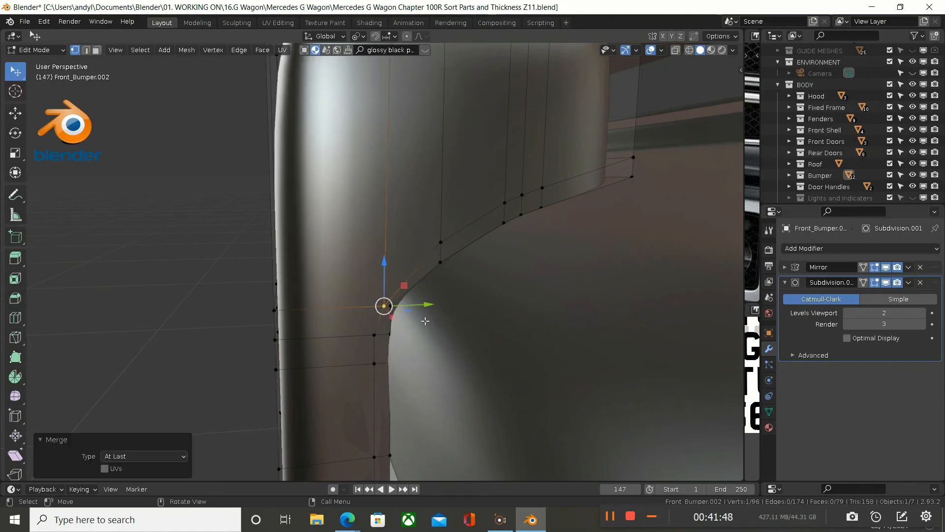
Step: Raise the merged inner bend vertex by about 0.00123 m along Z
{"action": "scroll", "coordinate": [398, 278], "scroll_direction": "up", "scroll_amount": 1}
{"action": "left_click_drag", "start_coordinate": [385, 275], "coordinate": [384, 262]}
{"action": "middle_click_drag", "start_coordinate": [405, 280], "coordinate": [480, 243]}
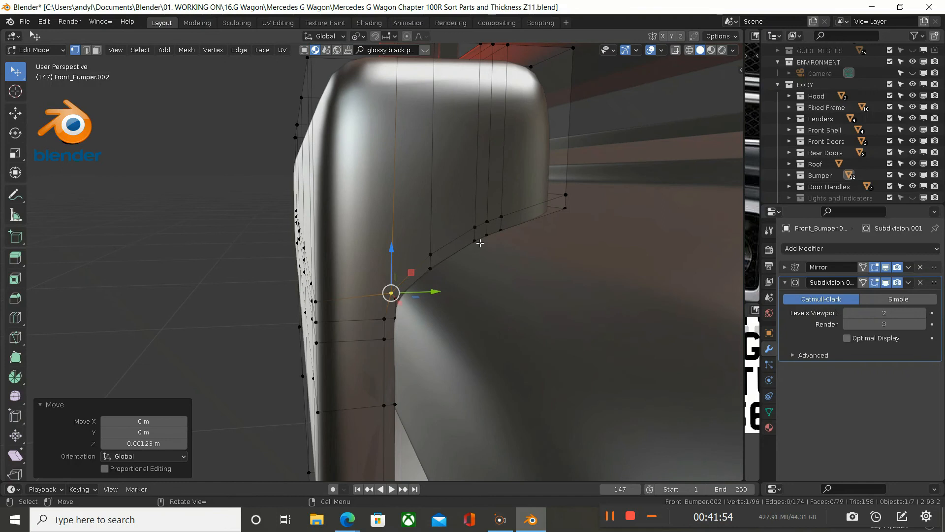
Step: Add a horizontal loop cut around the plate mount's upper part, following the top edge evenly with a factor of about 0.240
{"action": "middle_click_drag", "start_coordinate": [508, 129], "coordinate": [509, 143]}
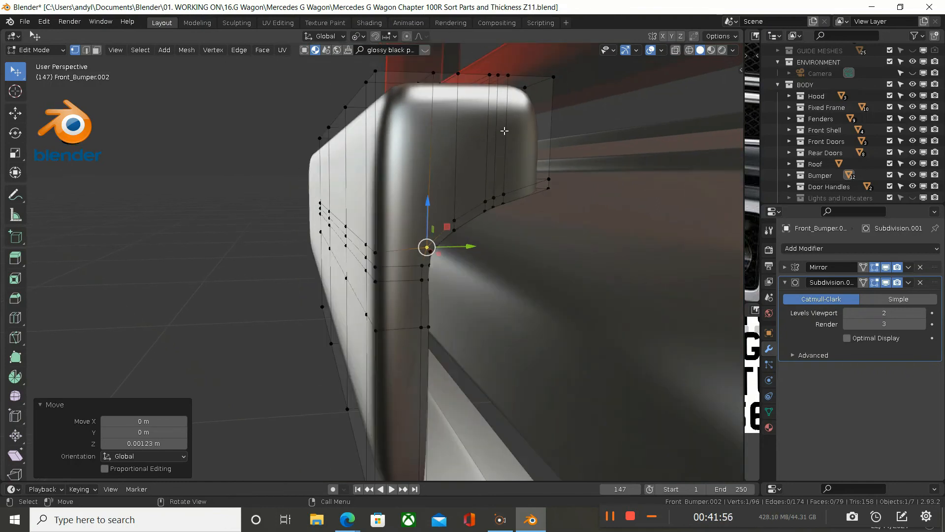
{"action": "key", "text": "ctrl+r"}
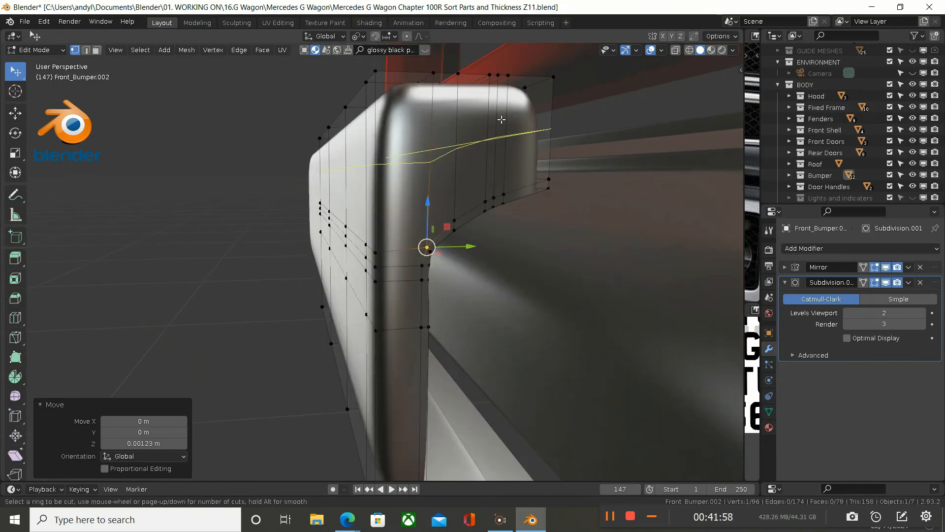
{"action": "left_click", "coordinate": [501, 120]}
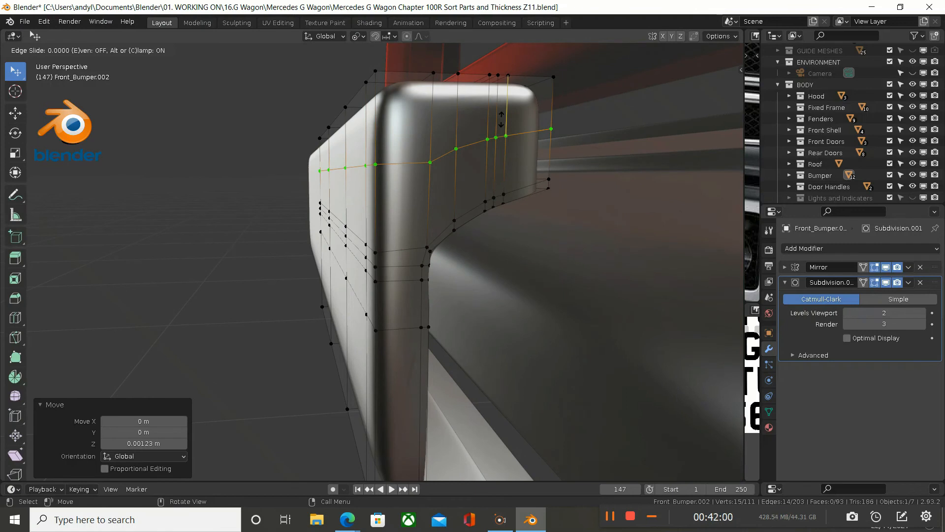
{"action": "key", "text": "e"}
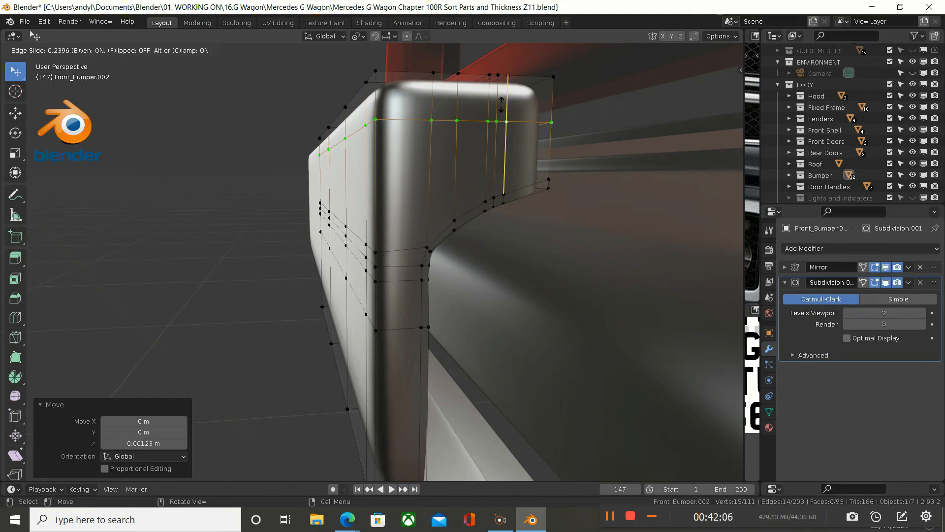
{"action": "left_click", "coordinate": [502, 105]}
Step: Add a vertical loop cut just behind the front edge of the plate mount's end face and check the shape in Object Mode
{"action": "middle_click_drag", "start_coordinate": [274, 161], "coordinate": [387, 127]}
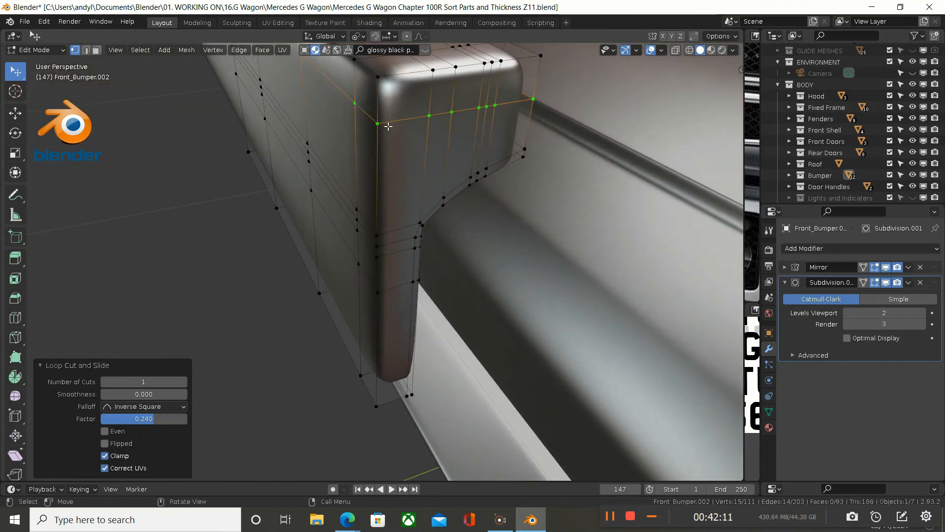
{"action": "key", "text": "ctrl+r"}
{"action": "left_click", "coordinate": [405, 70]}
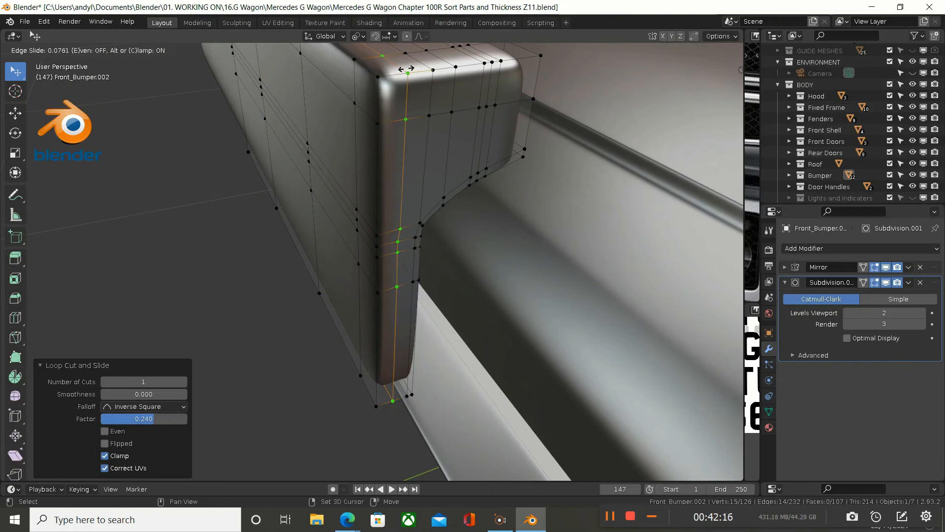
{"action": "left_click", "coordinate": [406, 69]}
{"action": "middle_click_drag", "start_coordinate": [315, 137], "coordinate": [322, 139]}
{"action": "key", "text": "Tab"}
{"action": "middle_click_drag", "start_coordinate": [331, 196], "coordinate": [352, 227]}
{"action": "key", "text": "Tab"}
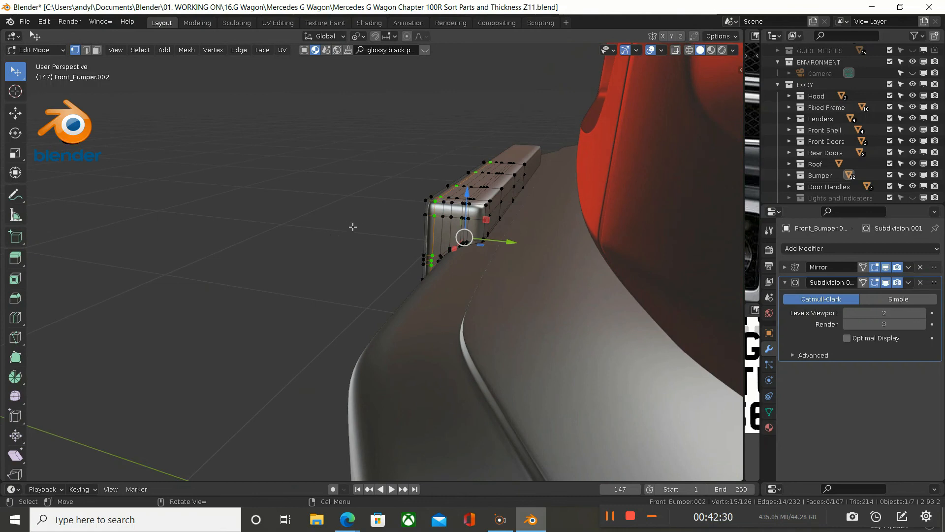
Step: Select the faces along the plate mount's rear side and move them backward about 0.009491 m along Y
{"action": "scroll", "coordinate": [440, 199], "scroll_direction": "up", "scroll_amount": 4}
{"action": "scroll", "coordinate": [506, 215], "scroll_direction": "up", "scroll_amount": 2}
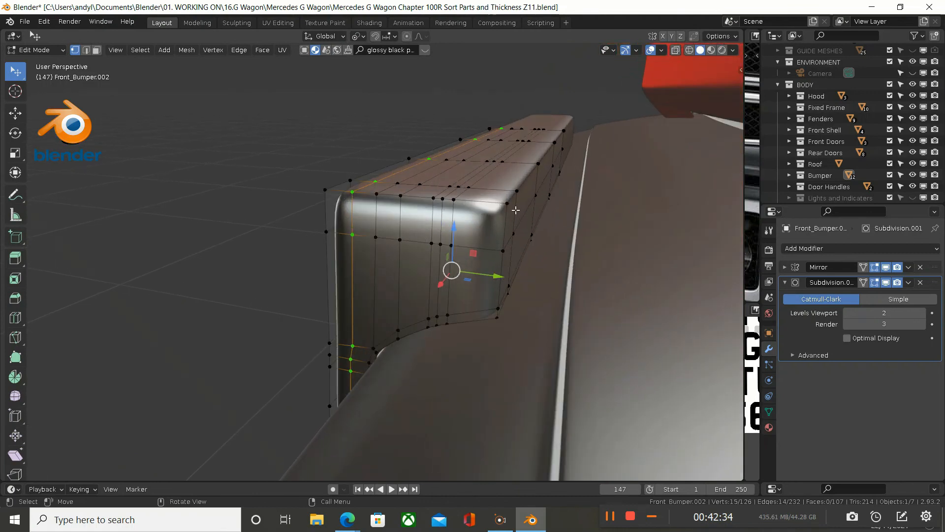
{"action": "left_click", "coordinate": [96, 50]}
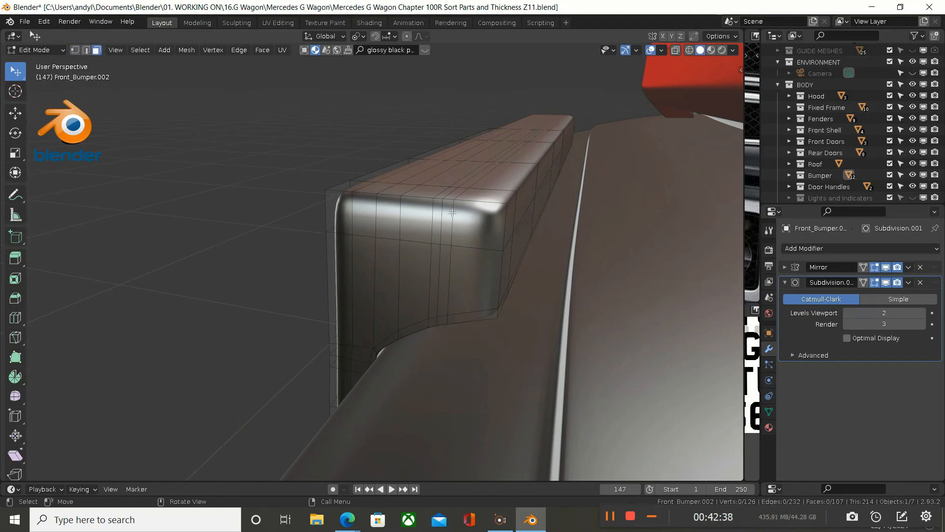
{"action": "middle_click_drag", "start_coordinate": [453, 213], "coordinate": [517, 214]}
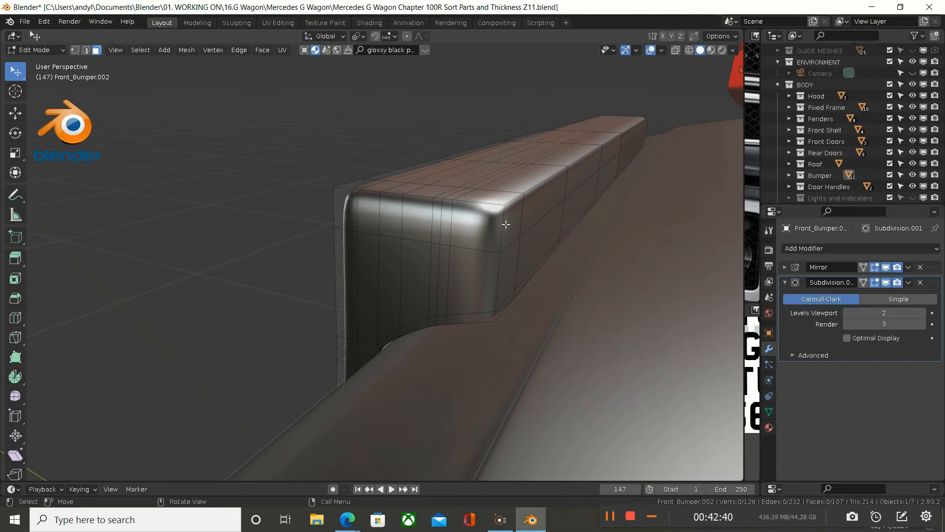
{"action": "left_click", "coordinate": [506, 224]}
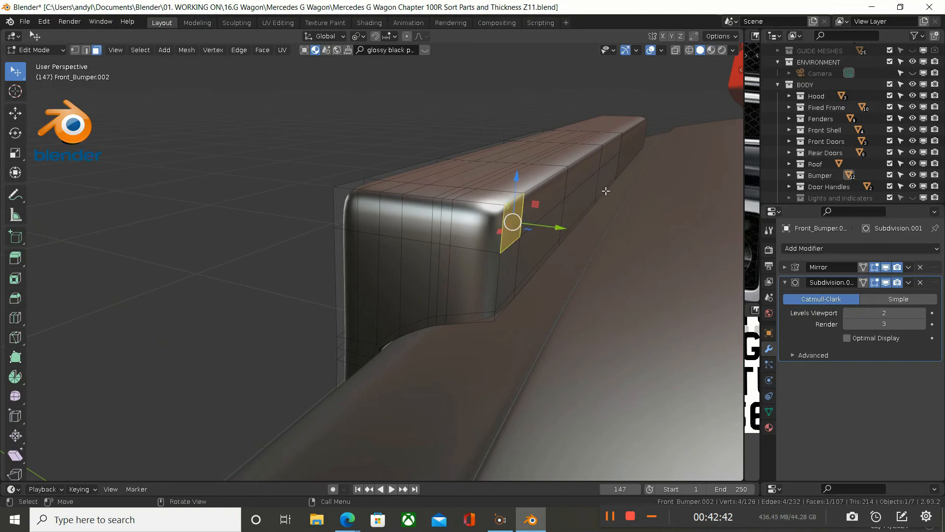
{"action": "left_click", "coordinate": [606, 191], "text": "ctrl"}
{"action": "middle_click_drag", "start_coordinate": [605, 188], "coordinate": [638, 213]}
{"action": "left_click_drag", "start_coordinate": [607, 183], "coordinate": [626, 187]}
{"action": "middle_click_drag", "start_coordinate": [622, 187], "coordinate": [618, 187]}
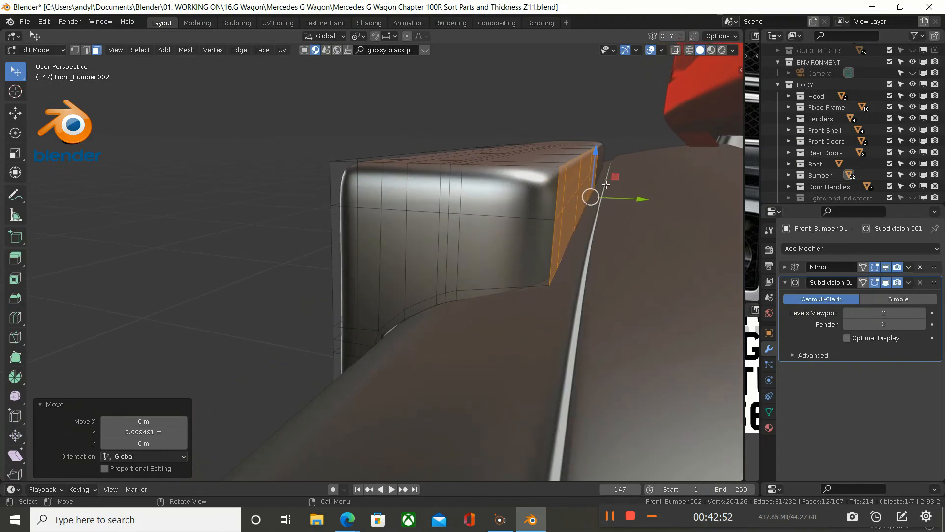
Step: Flatten the plate mount's rear vertices along Y onto its lower rear corner vertex using a scale of 0
{"action": "left_click", "coordinate": [72, 51]}
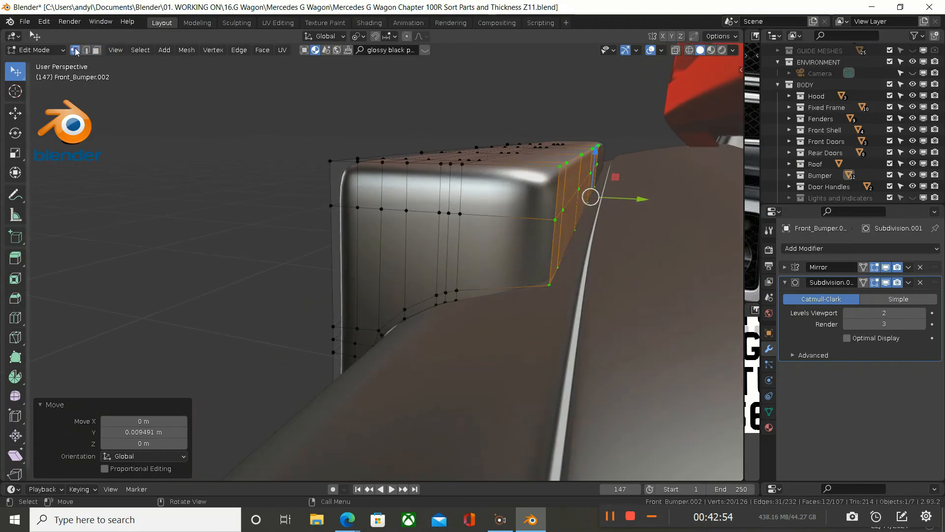
{"action": "left_click", "coordinate": [550, 284], "text": "shift"}
{"action": "left_click", "coordinate": [551, 281], "text": "shift"}
{"action": "left_click", "coordinate": [551, 281], "text": "shift"}
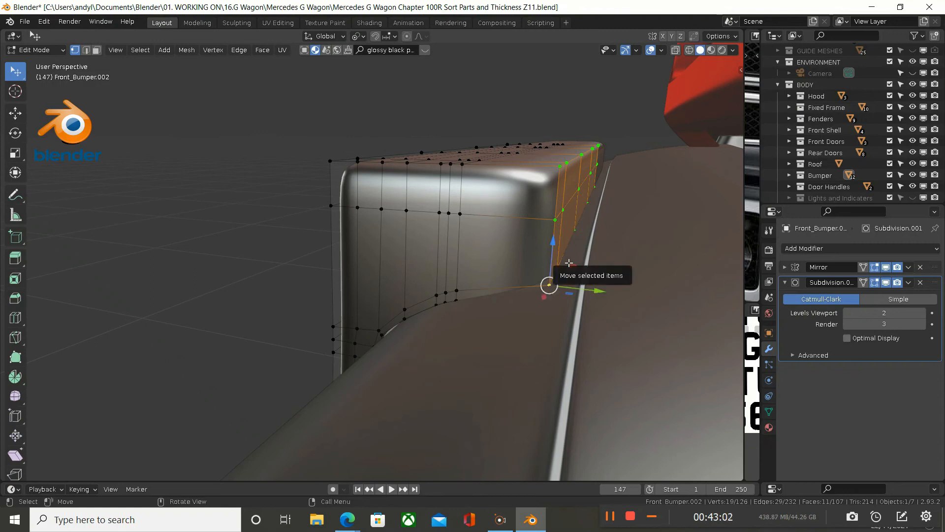
{"action": "key", "text": "s"}
{"action": "key", "text": "y"}
{"action": "key", "text": "0"}
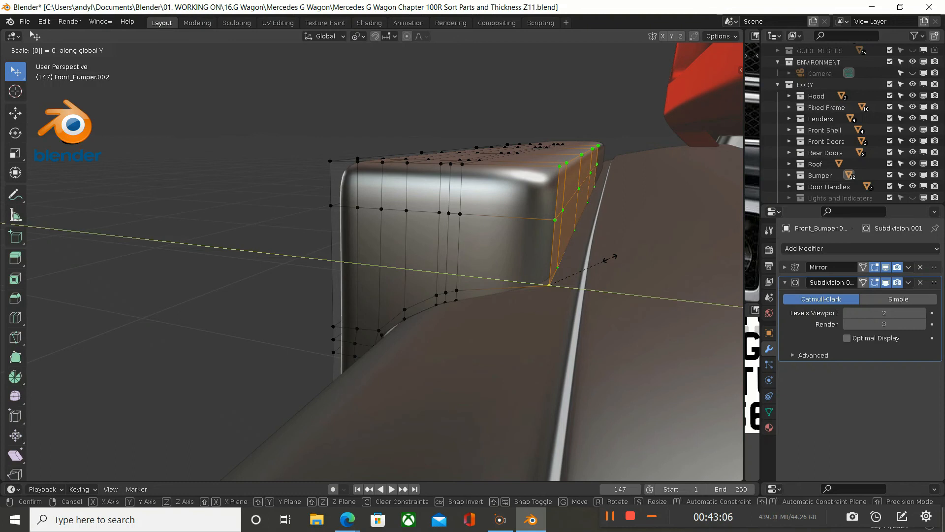
{"action": "key", "text": "Return"}
Step: Move the flattened rear vertices of the plate mount backward about 0.007157 m along Y
{"action": "middle_click_drag", "start_coordinate": [429, 300], "coordinate": [454, 301]}
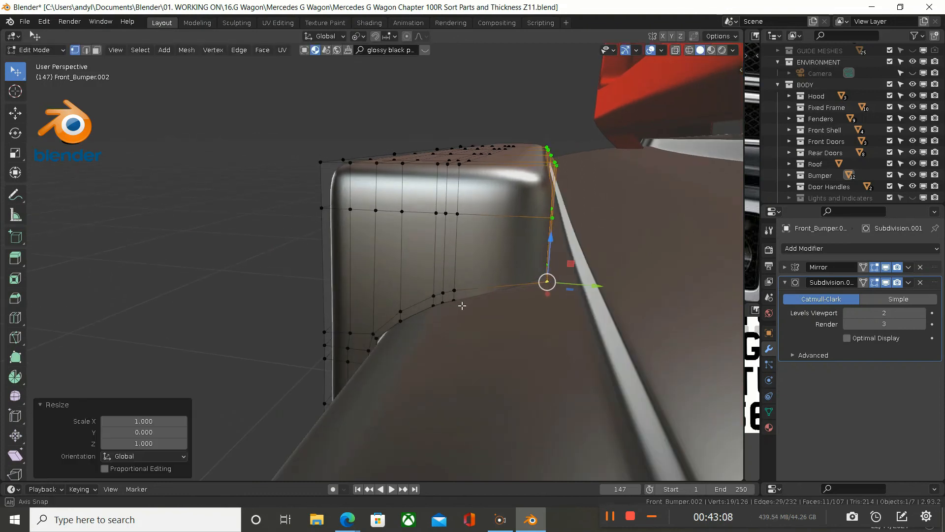
{"action": "key", "text": "g"}
{"action": "key", "text": "y"}
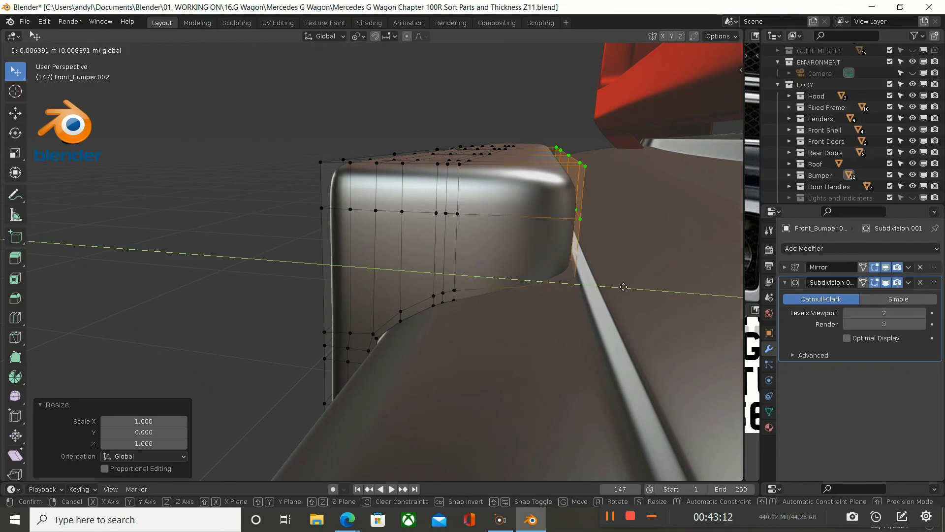
{"action": "left_click", "coordinate": [624, 287]}
Step: Add a vertical loop cut close to the rear edge of the plate mount's end face
{"action": "middle_click_drag", "start_coordinate": [623, 286], "coordinate": [622, 182]}
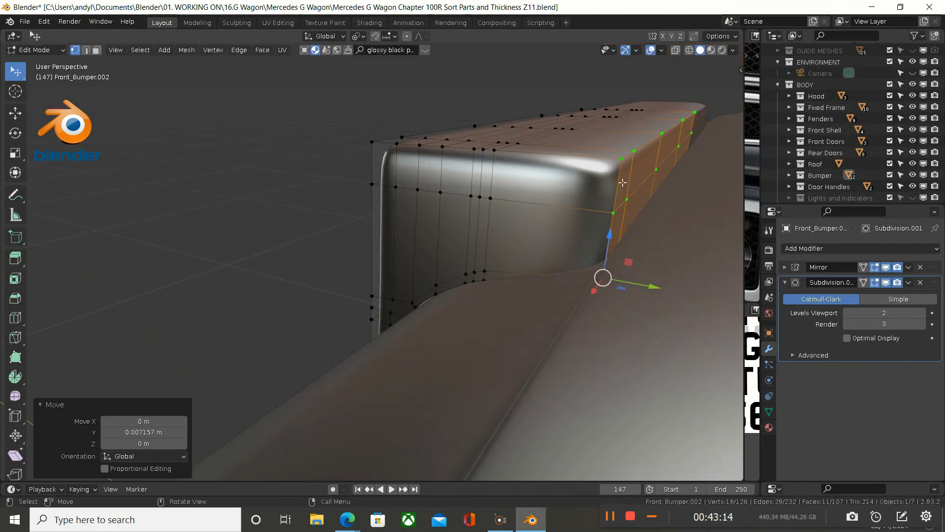
{"action": "key", "text": "ctrl"}
{"action": "key", "text": "ctrl+r"}
{"action": "left_click", "coordinate": [607, 160]}
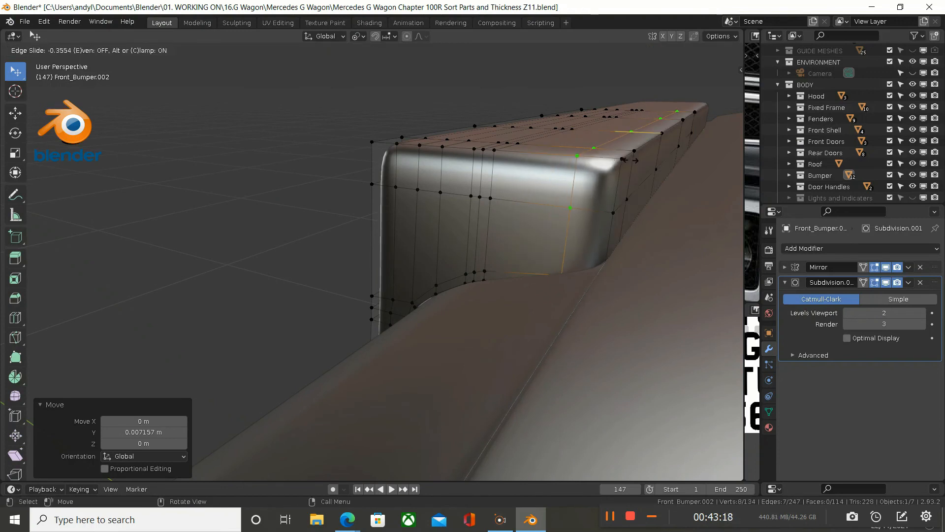
{"action": "left_click", "coordinate": [657, 158]}
Step: Isolate the plate mount in local view, check its shape in Object Mode, and set its subdivision viewport level to 3
{"action": "middle_click_drag", "start_coordinate": [654, 158], "coordinate": [575, 175]}
{"action": "middle_click_drag", "start_coordinate": [449, 163], "coordinate": [337, 226]}
{"action": "key", "text": "KP_Divide"}
{"action": "middle_click_drag", "start_coordinate": [267, 275], "coordinate": [271, 254]}
{"action": "middle_click_drag", "start_coordinate": [195, 275], "coordinate": [246, 298]}
{"action": "middle_click_drag", "start_coordinate": [141, 281], "coordinate": [385, 174]}
{"action": "key", "text": "Tab"}
{"action": "key", "text": "Tab"}
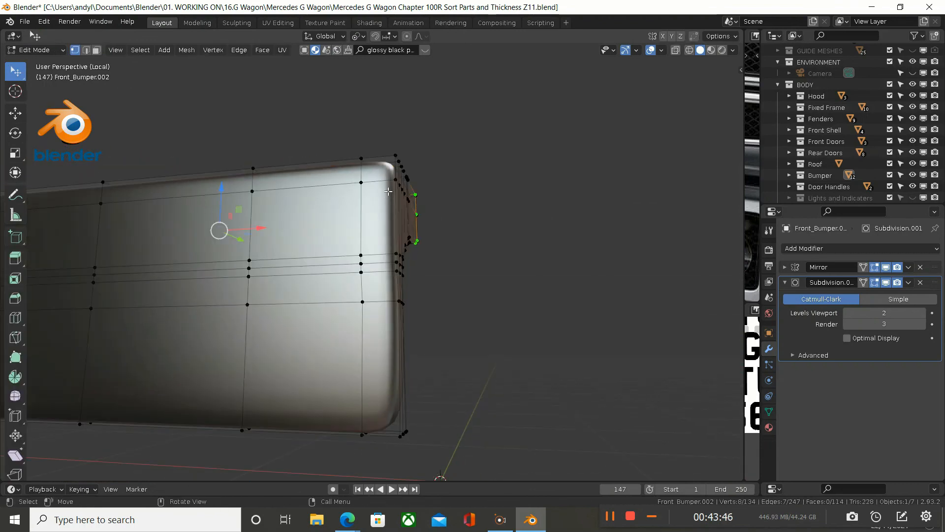
{"action": "middle_click_drag", "start_coordinate": [377, 190], "coordinate": [395, 236]}
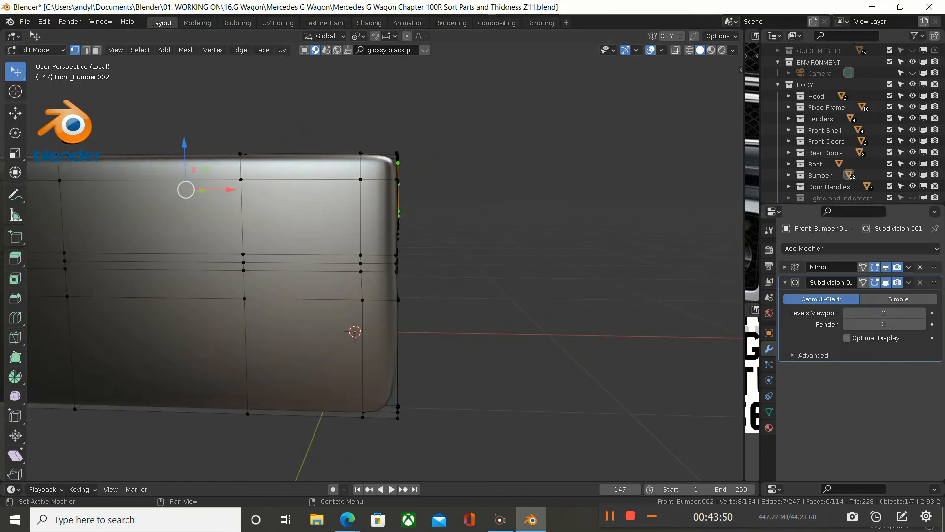
{"action": "left_click", "coordinate": [922, 314]}
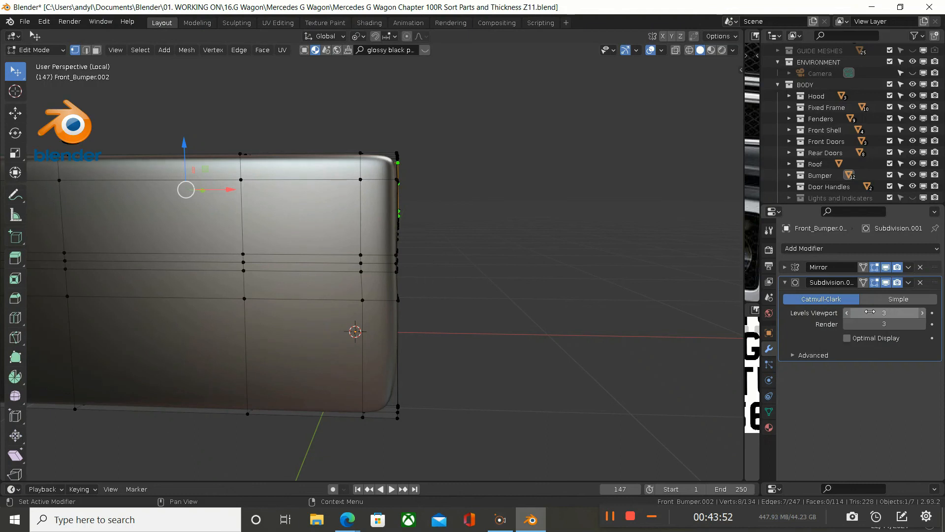
Step: Add a centred horizontal loop cut across the plate mount's lower part and select the vertical edge loop nearest its end
{"action": "middle_click_drag", "start_coordinate": [423, 275], "coordinate": [352, 376]}
{"action": "key", "text": "ctrl+r"}
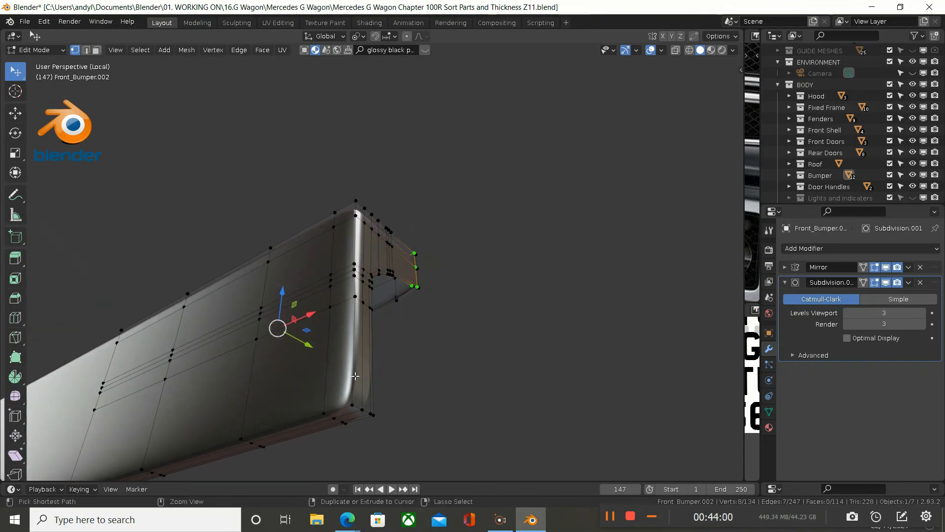
{"action": "left_click", "coordinate": [355, 376]}
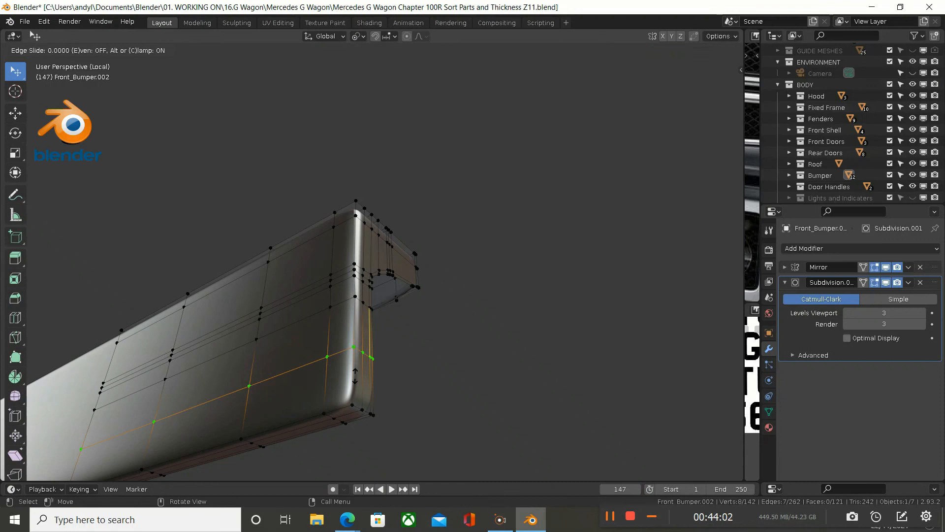
{"action": "right_click", "coordinate": [355, 376]}
{"action": "middle_click_drag", "start_coordinate": [400, 356], "coordinate": [470, 441]}
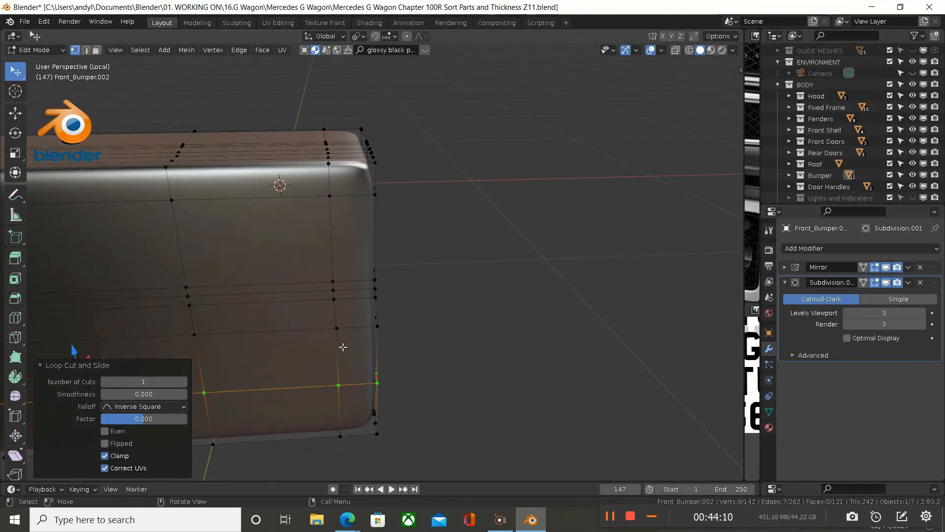
{"action": "left_click", "coordinate": [328, 256], "text": "alt"}
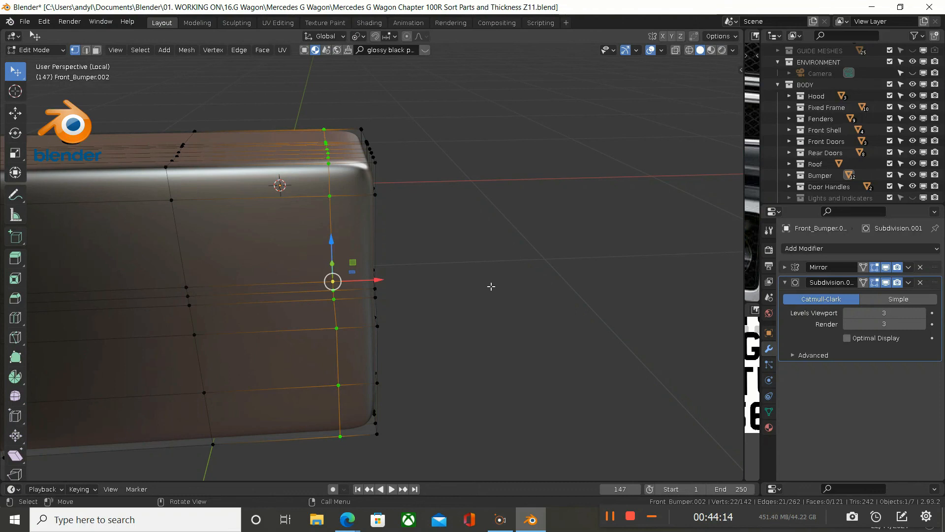
{"action": "key", "text": "e"}
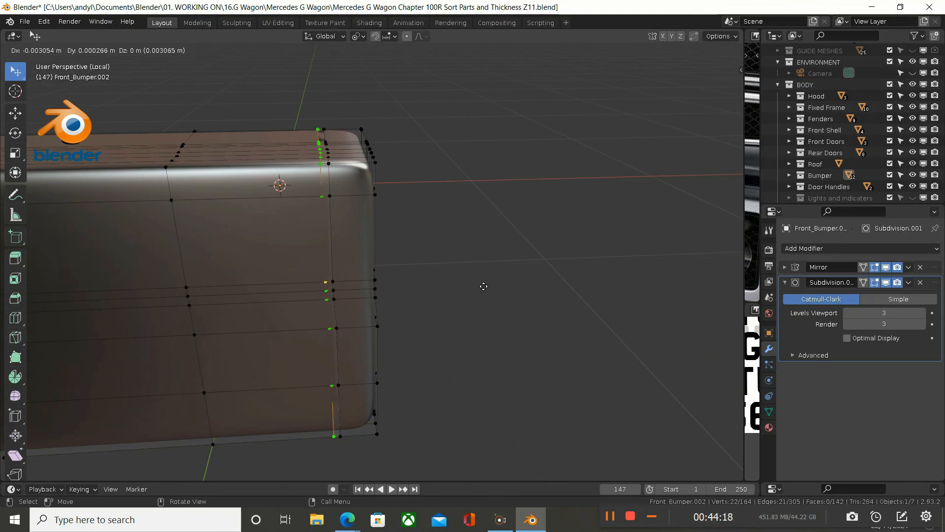
{"action": "key", "text": "Escape"}
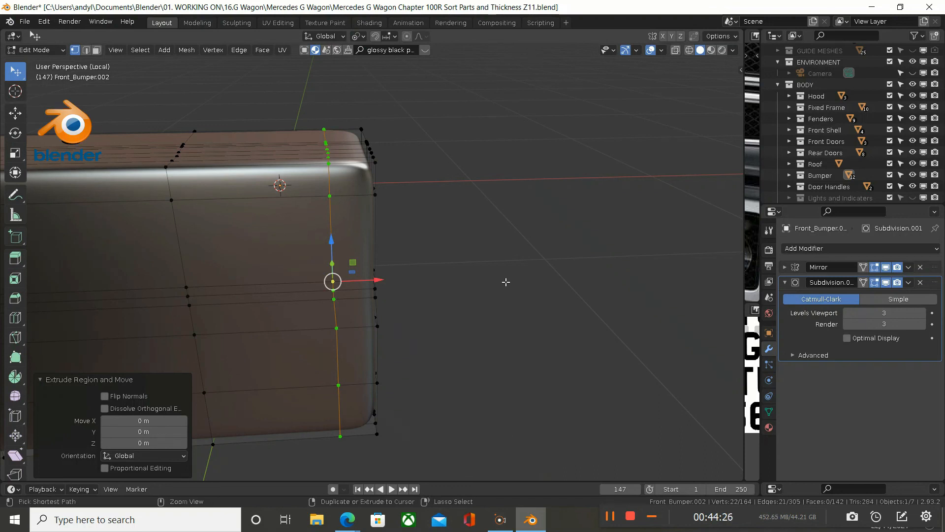
{"action": "key", "text": "ctrl+z"}
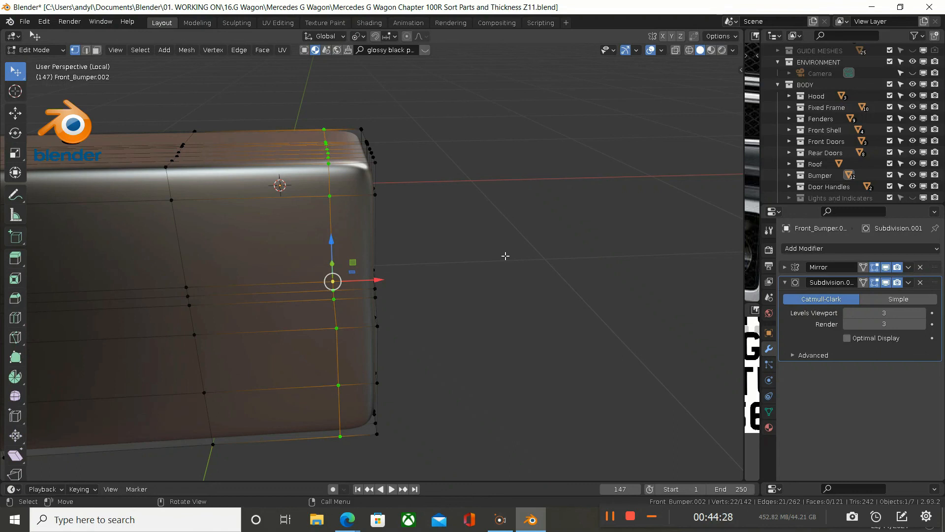
Step: Slide the selected vertical edge loop away from the plate mount's end by a factor of about 0.18
{"action": "key", "text": "g"}
{"action": "key", "text": "g"}
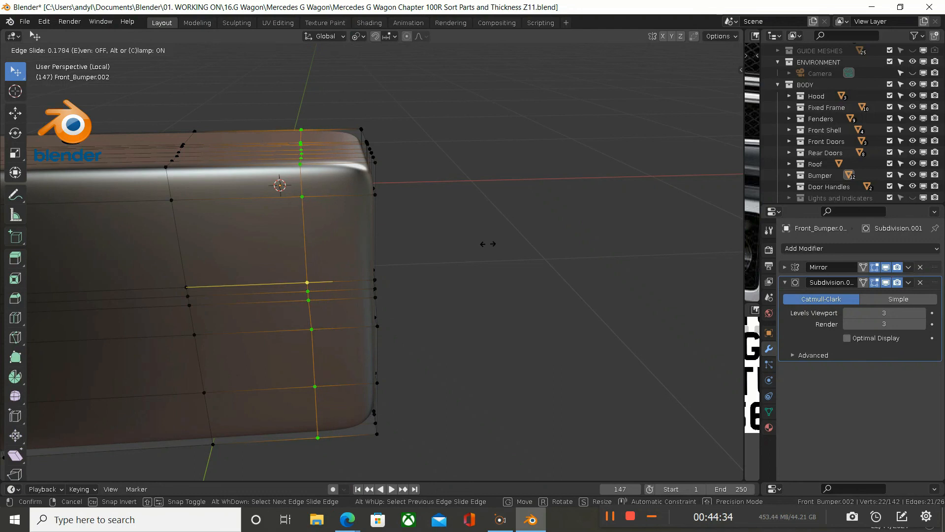
{"action": "left_click", "coordinate": [487, 244]}
Step: Straighten the slid edge loop by scaling it to 0 along X about its second-lowest front vertex
{"action": "middle_click_drag", "start_coordinate": [463, 242], "coordinate": [472, 213]}
{"action": "left_click", "coordinate": [319, 365], "text": "shift"}
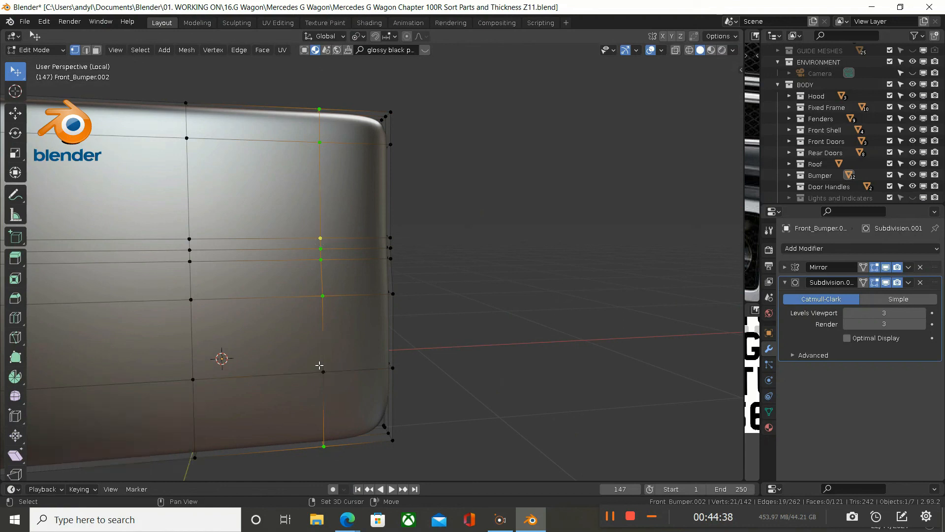
{"action": "left_click", "coordinate": [319, 365], "text": "shift"}
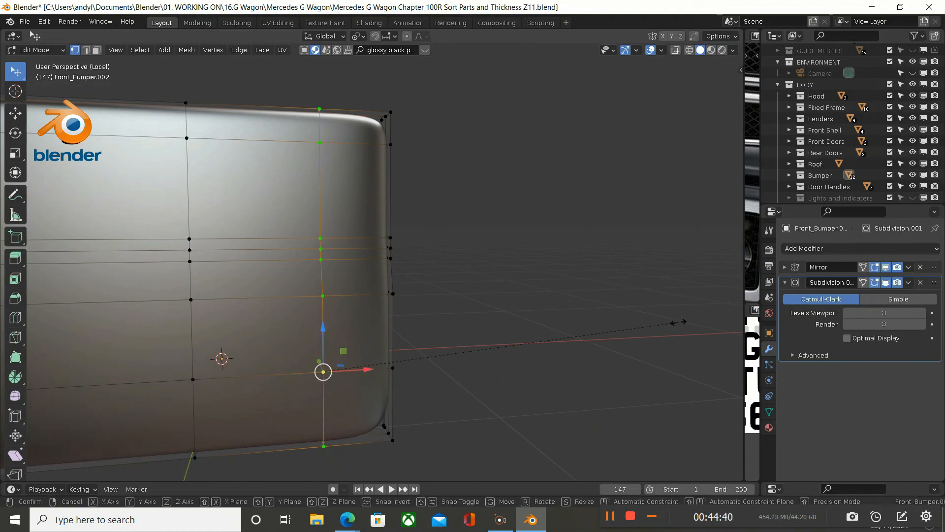
{"action": "key", "text": "s"}
{"action": "key", "text": "x"}
{"action": "key", "text": "0"}
{"action": "key", "text": "Return"}
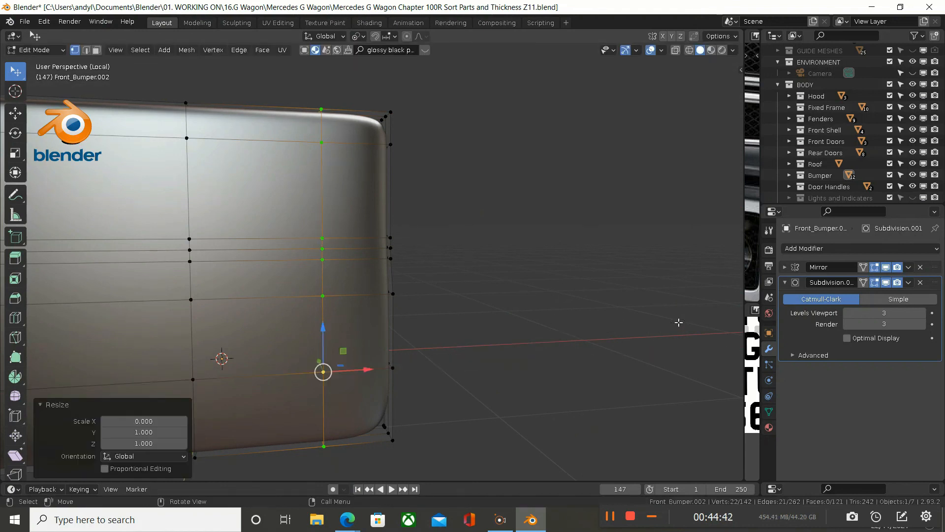
Step: Straighten the next vertical edge loop inward by scaling it to 0 along X about its second-lowest front vertex
{"action": "left_click", "coordinate": [187, 322], "text": "alt"}
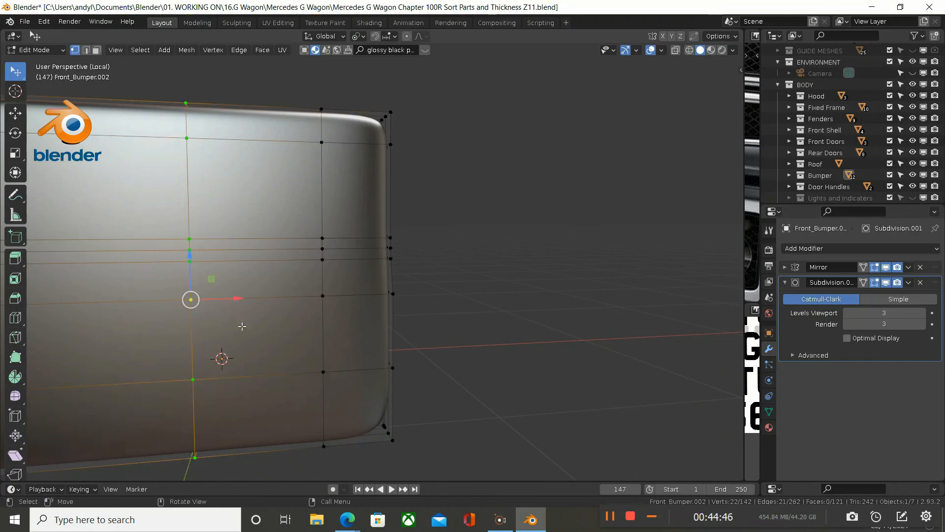
{"action": "left_click", "coordinate": [201, 376], "text": "shift"}
{"action": "left_click", "coordinate": [202, 377], "text": "shift"}
{"action": "key", "text": "s"}
{"action": "key", "text": "x"}
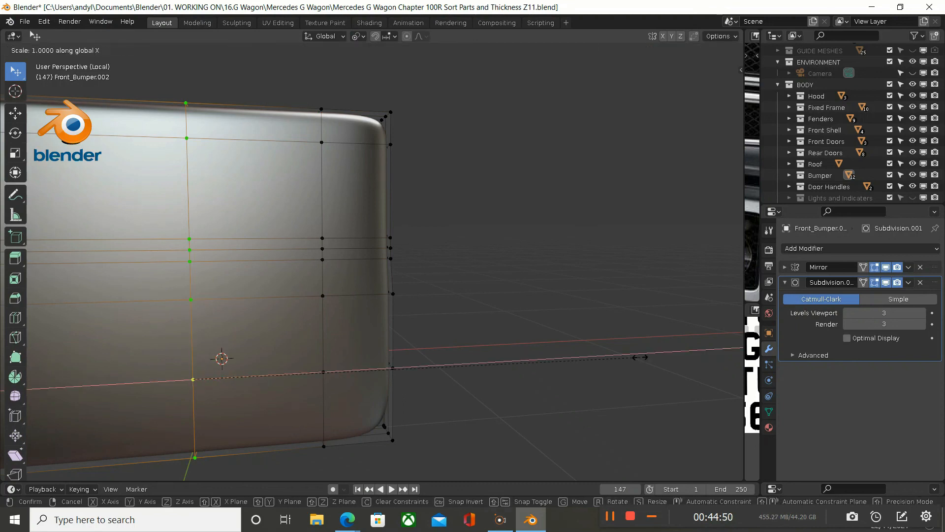
{"action": "key", "text": "0"}
{"action": "key", "text": "Return"}
Step: Leave local view and examine the plate mount's outline against the bumper and blueprint in front view
{"action": "middle_click_drag", "start_coordinate": [572, 330], "coordinate": [516, 229]}
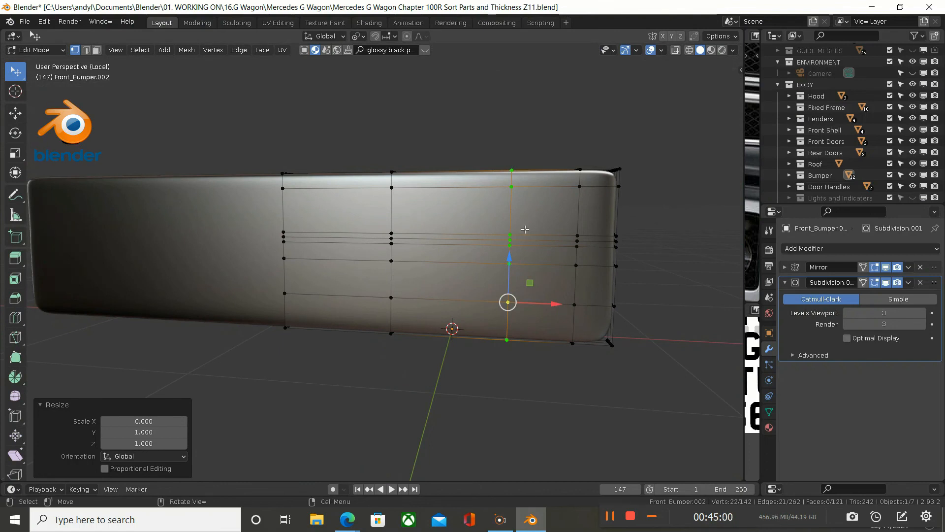
{"action": "key", "text": "KP_1"}
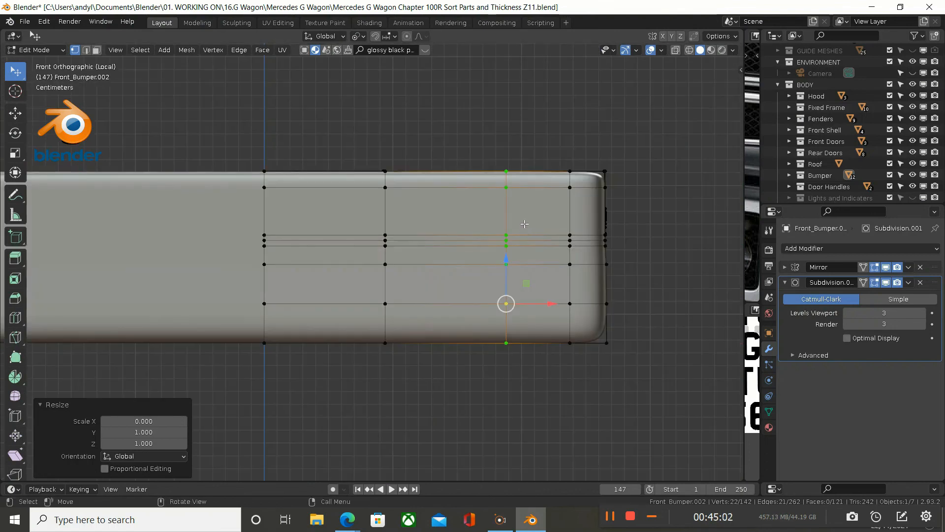
{"action": "key", "text": "KP_Divide"}
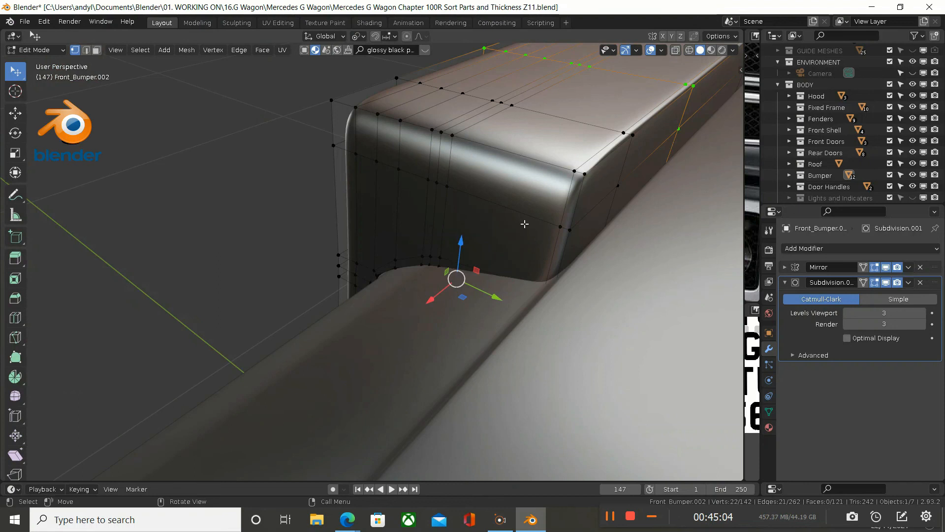
{"action": "key", "text": "KP_1"}
{"action": "scroll", "coordinate": [524, 231], "scroll_direction": "down", "scroll_amount": 2}
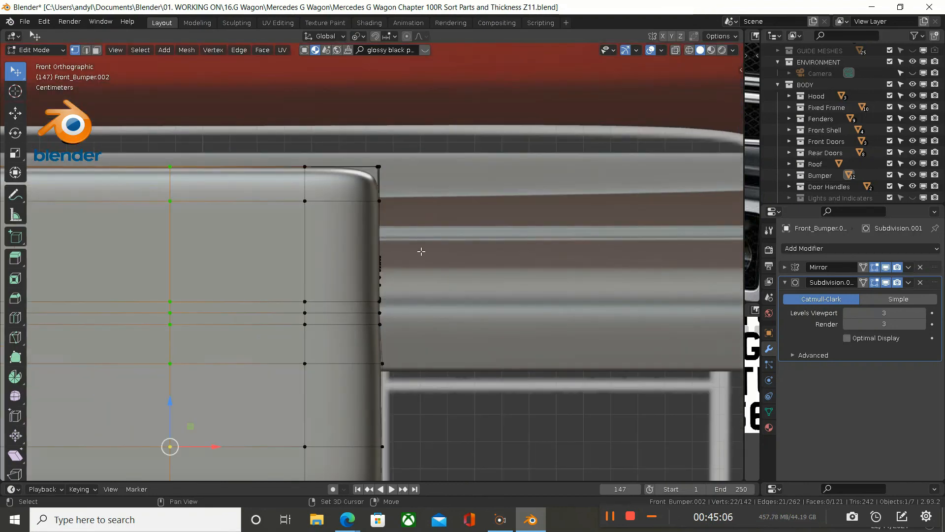
{"action": "middle_click_drag", "start_coordinate": [404, 264], "coordinate": [436, 268], "text": "shift"}
{"action": "scroll", "coordinate": [438, 268], "scroll_direction": "down", "scroll_amount": 3}
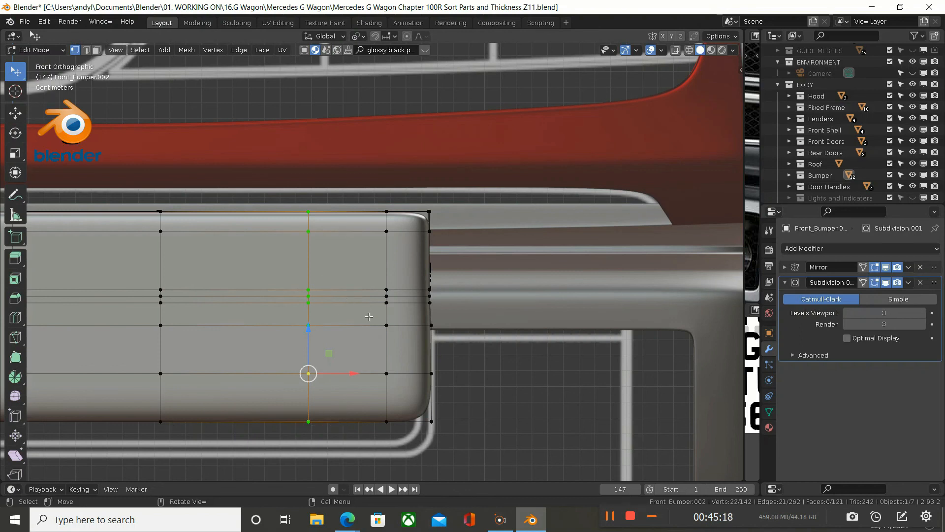
{"action": "scroll", "coordinate": [369, 316], "scroll_direction": "down", "scroll_amount": 2}
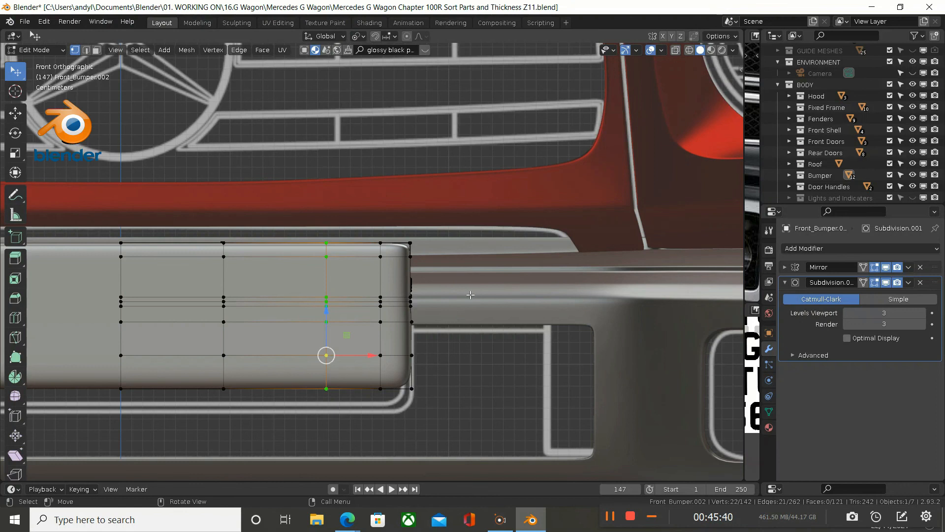
Step: Switch to Object Mode, enlarge the reference image area and compare the plate mount with the photo's number plate corner
{"action": "middle_click_drag", "start_coordinate": [355, 274], "coordinate": [312, 278]}
{"action": "key", "text": "Tab"}
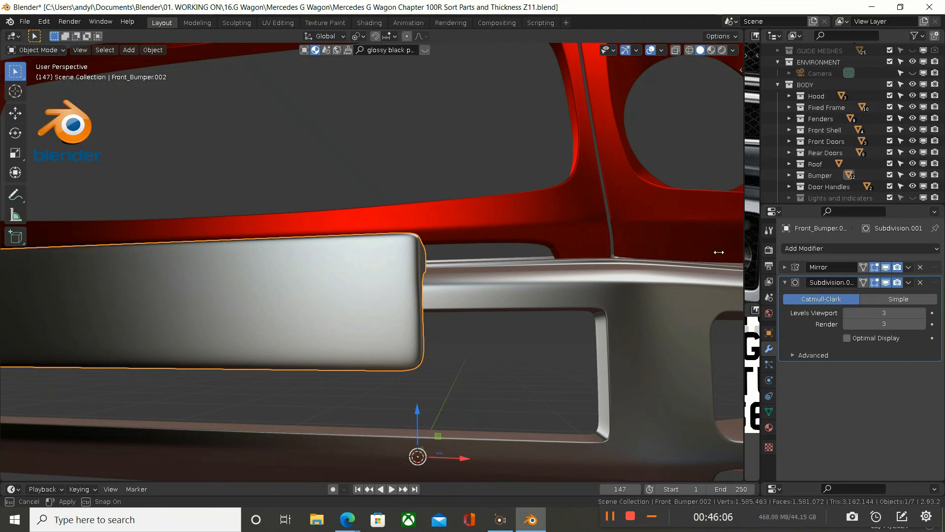
{"action": "left_click_drag", "start_coordinate": [743, 252], "coordinate": [326, 251]}
{"action": "scroll", "coordinate": [486, 259], "scroll_direction": "down", "scroll_amount": 2}
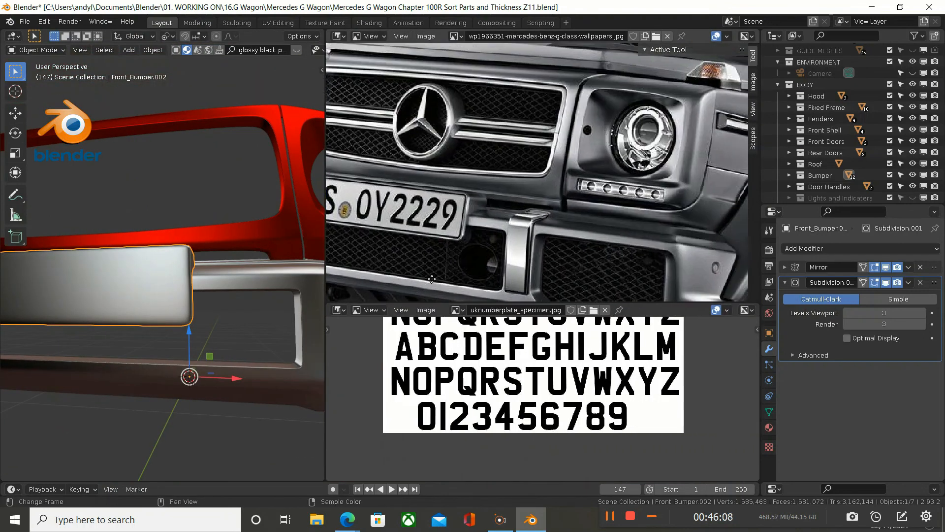
{"action": "scroll", "coordinate": [489, 246], "scroll_direction": "up", "scroll_amount": 6}
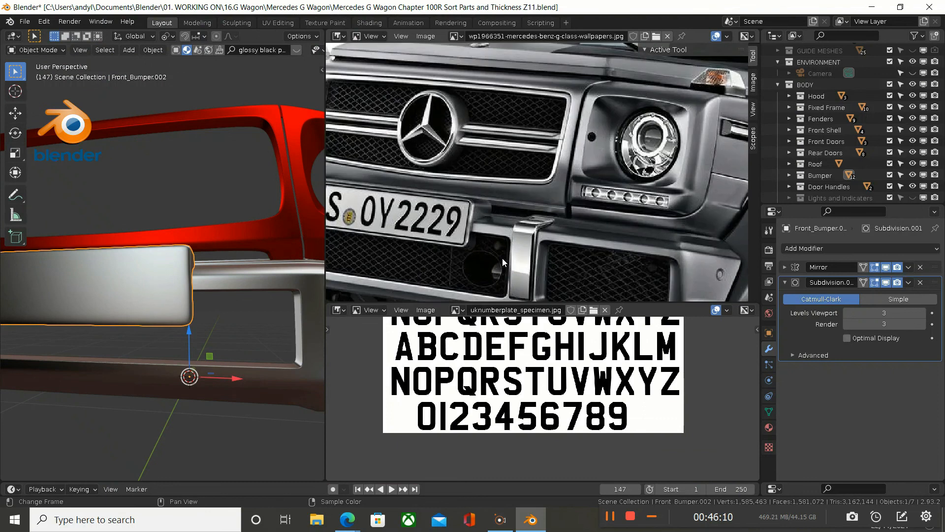
{"action": "middle_click_drag", "start_coordinate": [477, 187], "coordinate": [661, 232]}
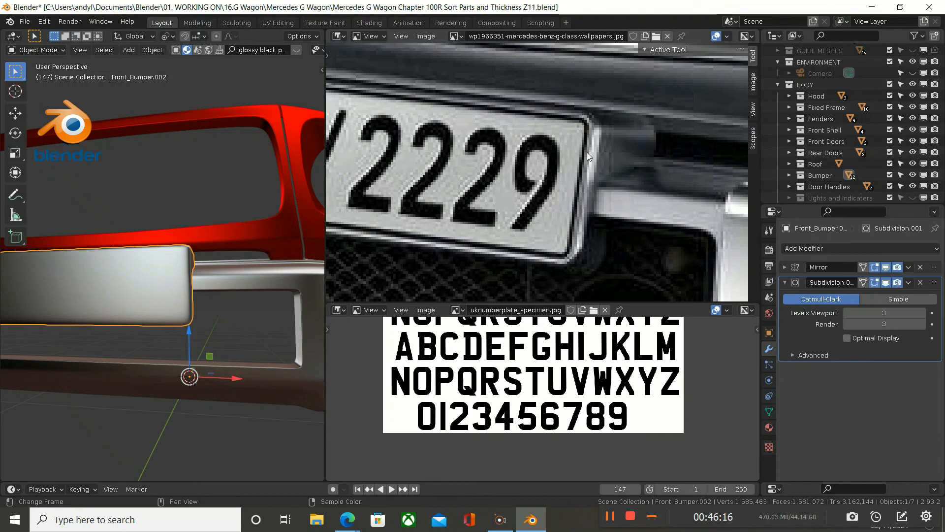
{"action": "middle_click_drag", "start_coordinate": [165, 270], "coordinate": [85, 283]}
{"action": "middle_click_drag", "start_coordinate": [130, 245], "coordinate": [206, 257]}
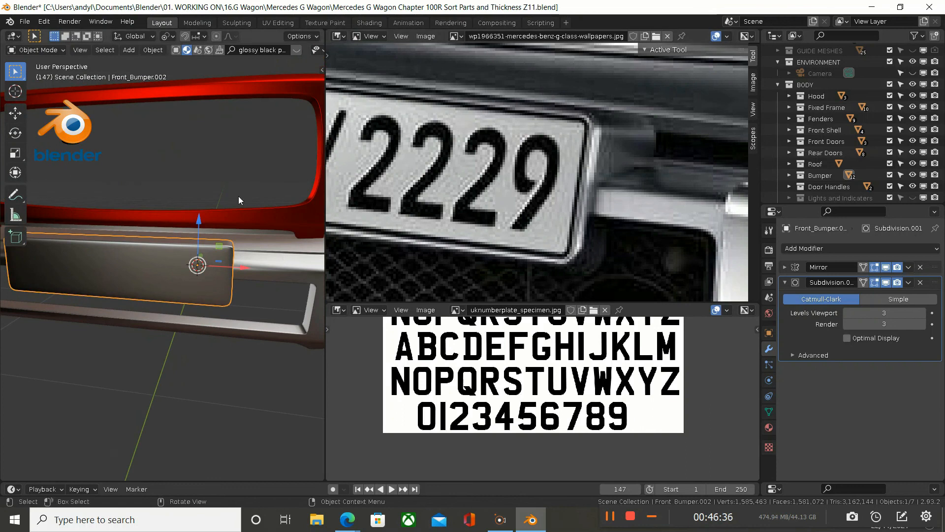